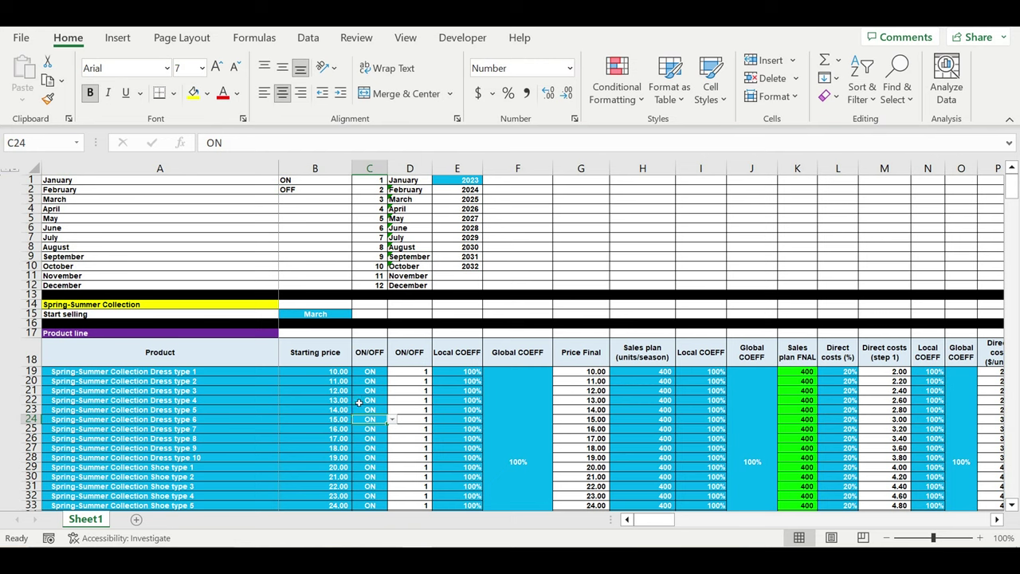
Inspect the month-name formula, the year list from 2023, the Start selling month and product names
click(411, 218)
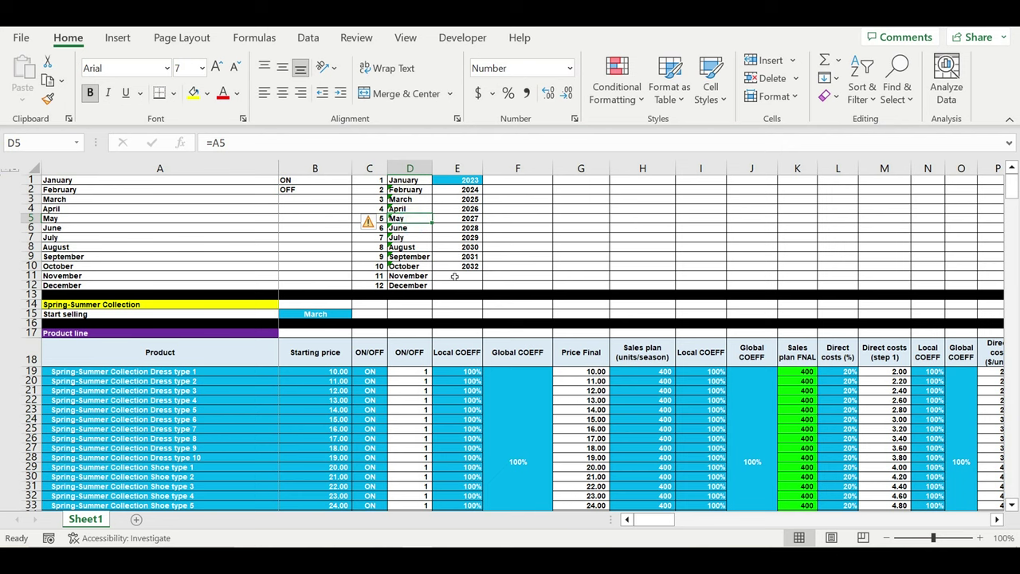
click(460, 184)
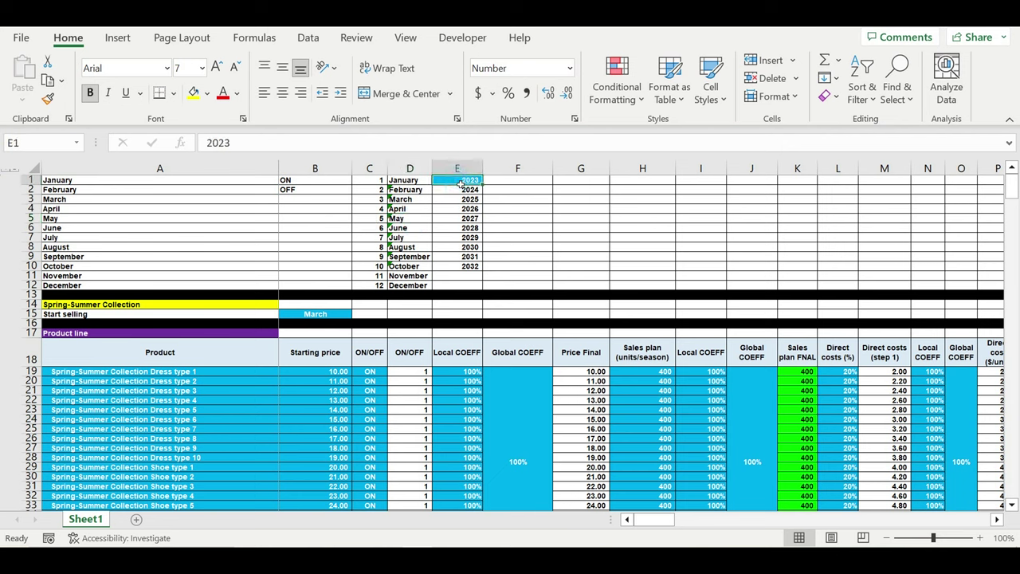
click(336, 317)
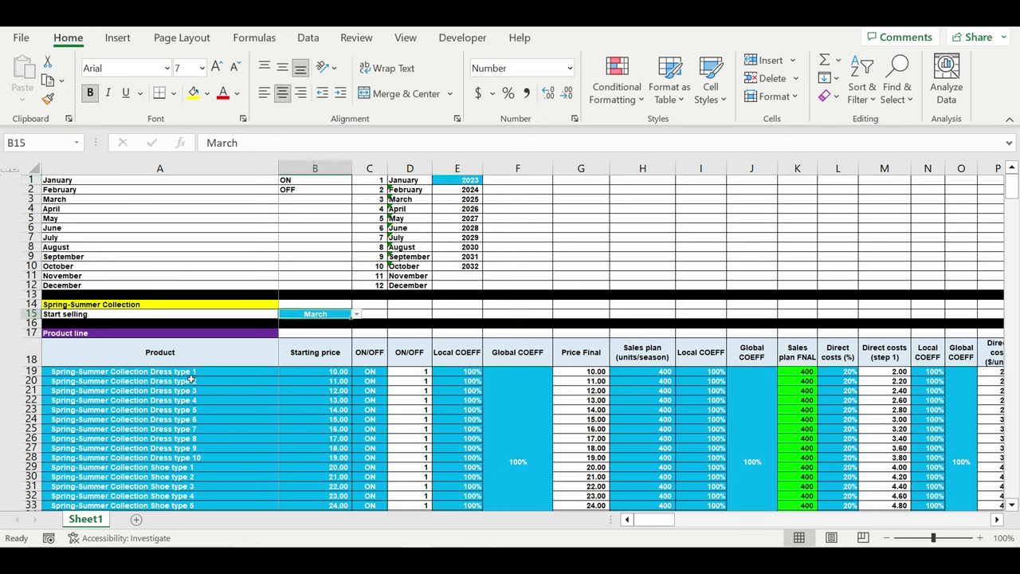
drag(175, 372, 369, 476)
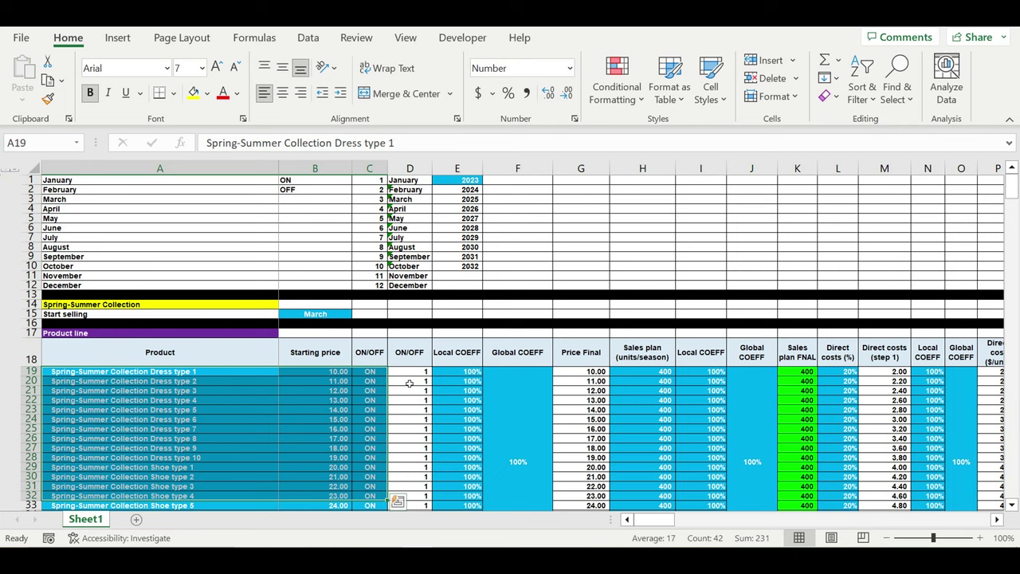
click(468, 182)
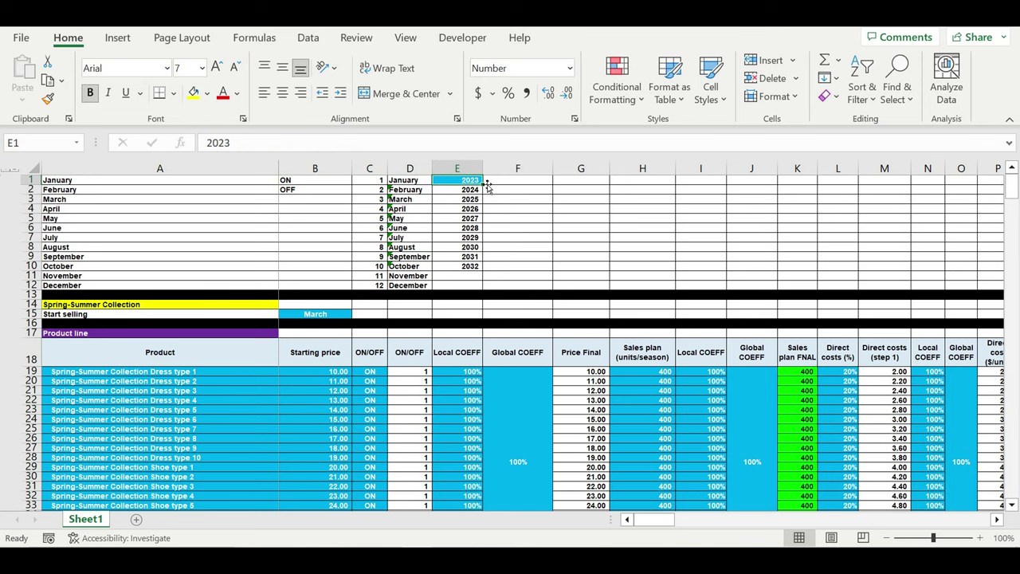
Review the Spring-Summer Collection heading, its March start month and all twenty product names
scroll(311, 331, down, 1)
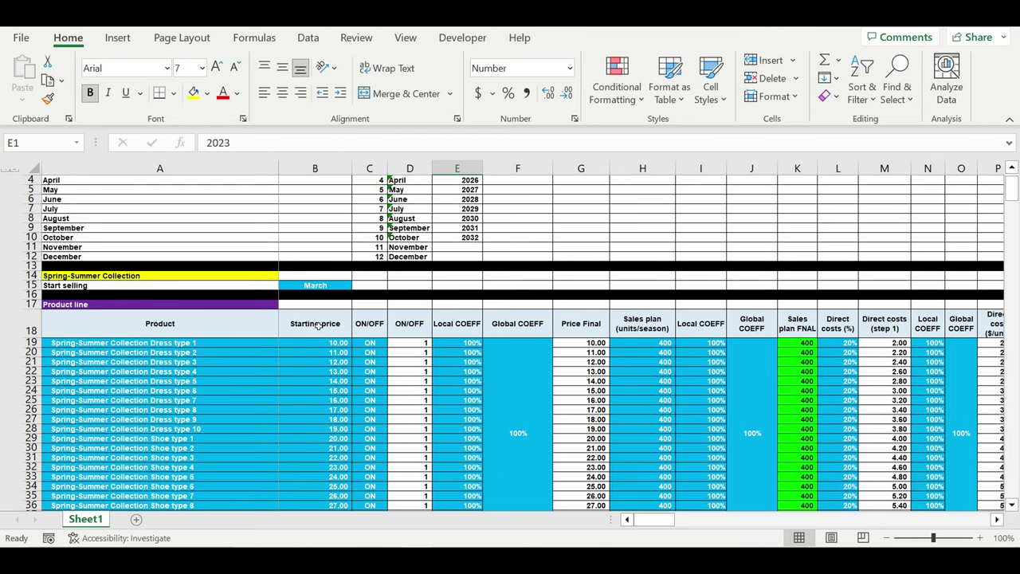
click(102, 278)
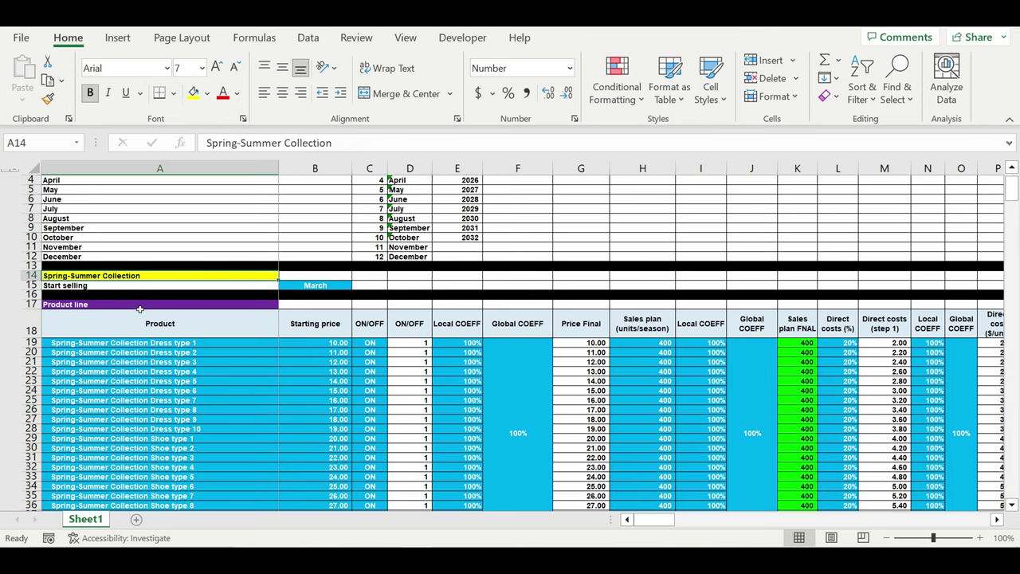
click(309, 287)
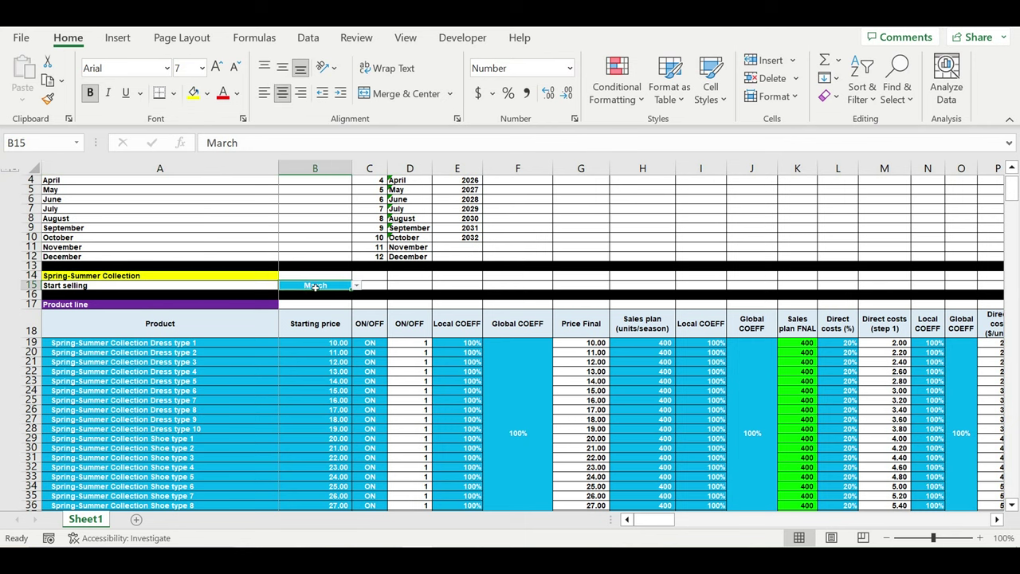
scroll(311, 319, down, 4)
drag(178, 229, 193, 411)
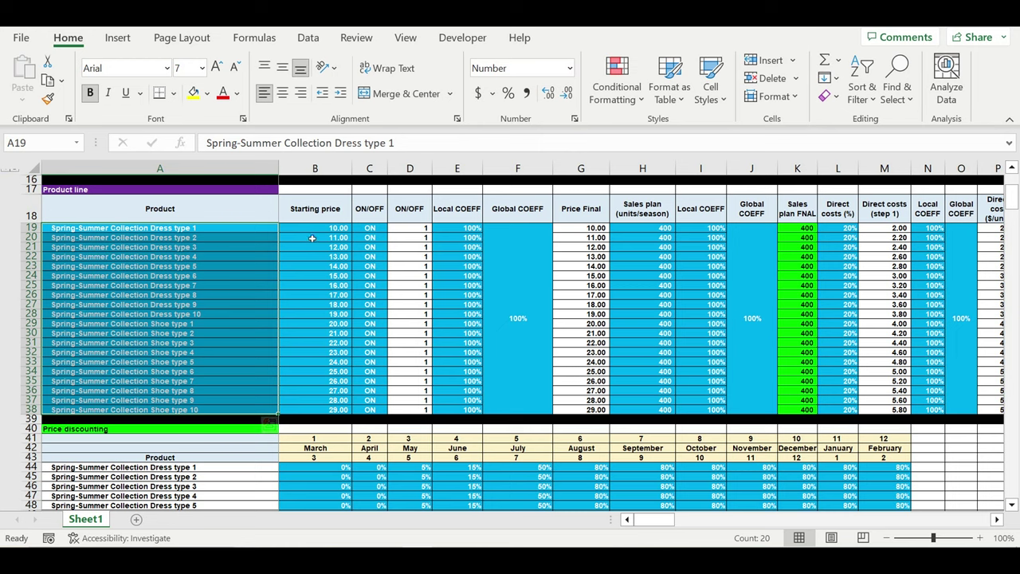
Highlight the Starting prices, ON/OFF switches, price Local/Global COEFF and Sales plan units
drag(315, 231, 315, 410)
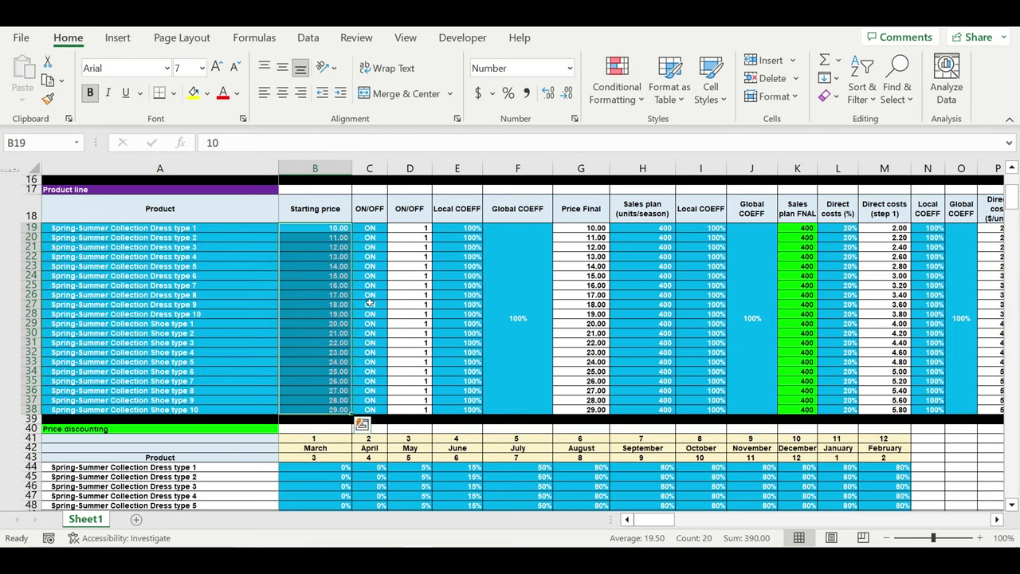
drag(375, 252, 381, 396)
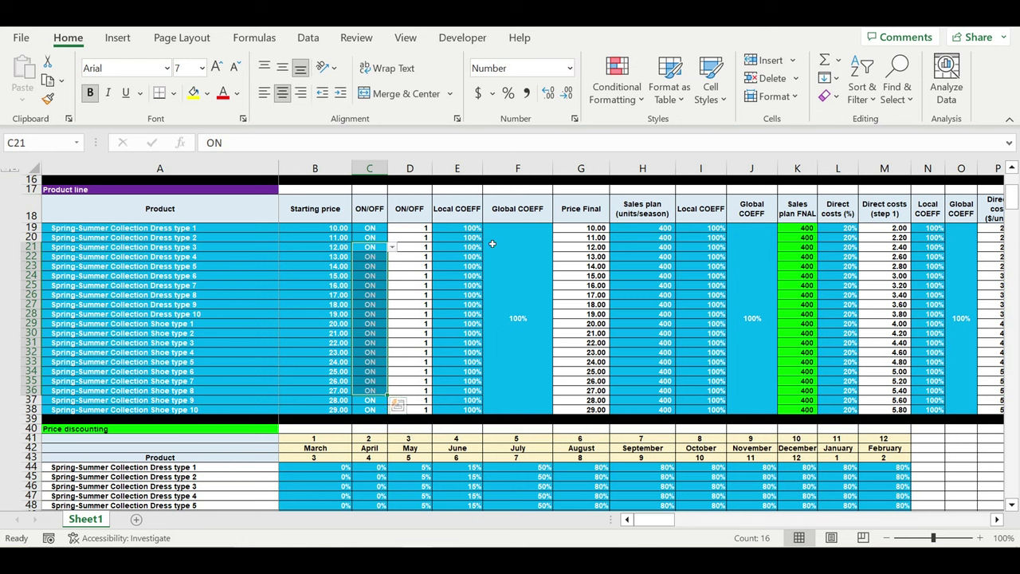
drag(513, 261, 475, 259)
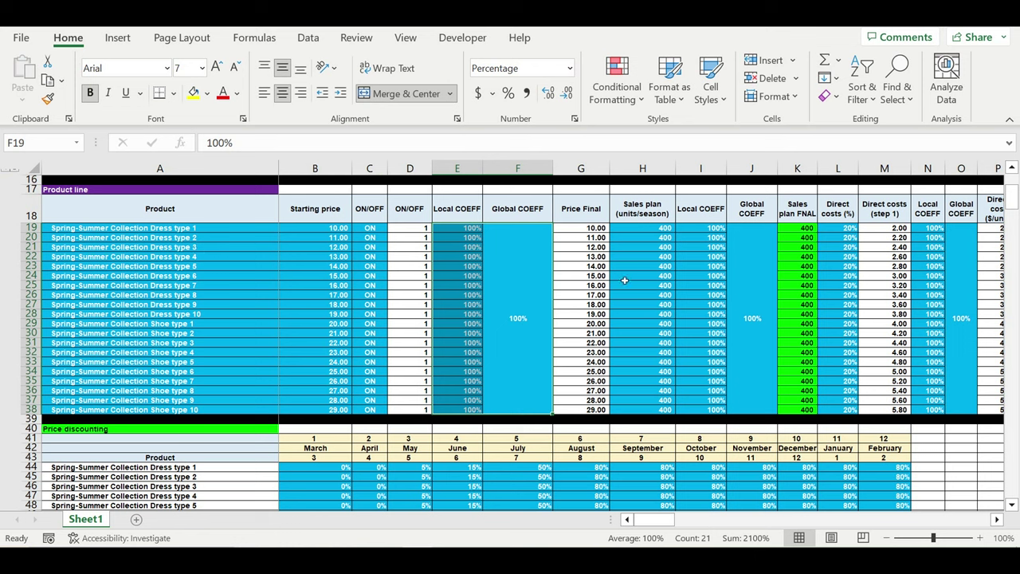
drag(652, 231, 652, 410)
drag(513, 311, 478, 311)
click(469, 277)
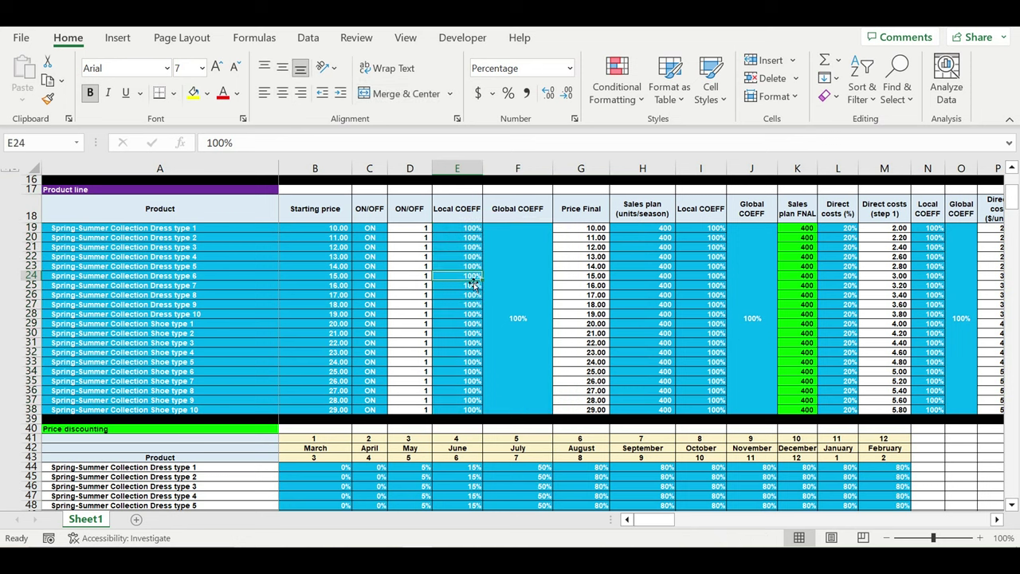
Highlight the Sales plan units and COEFF, the Direct costs percentages and the direct cost COEFF
scroll(686, 339, up, 2)
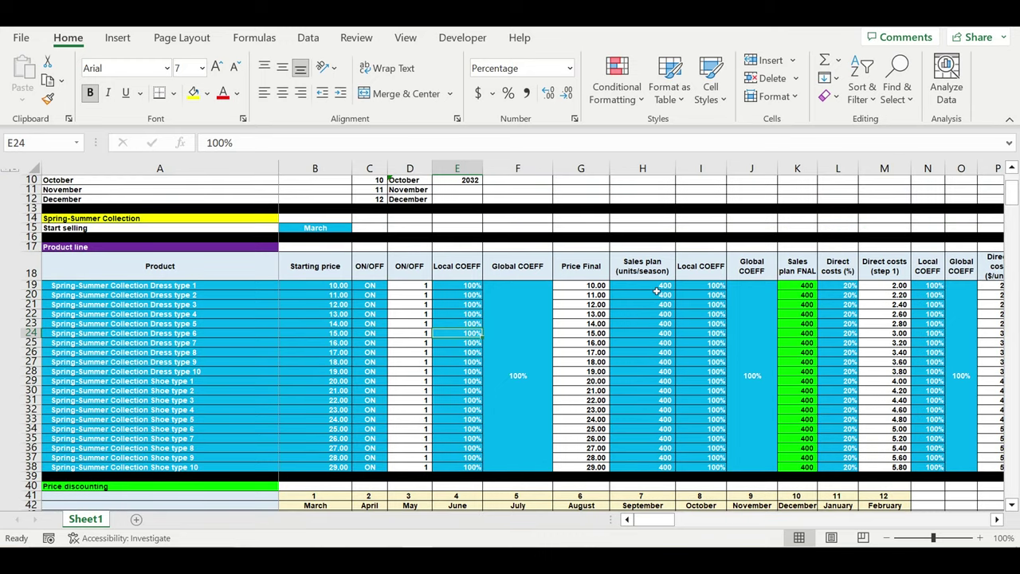
drag(656, 289, 658, 467)
drag(754, 369, 722, 372)
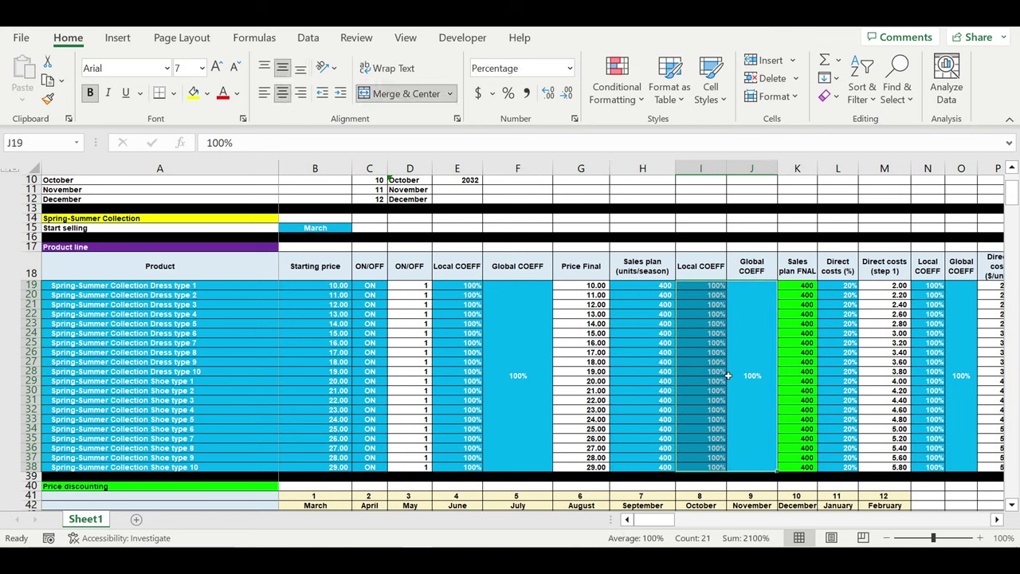
click(852, 286)
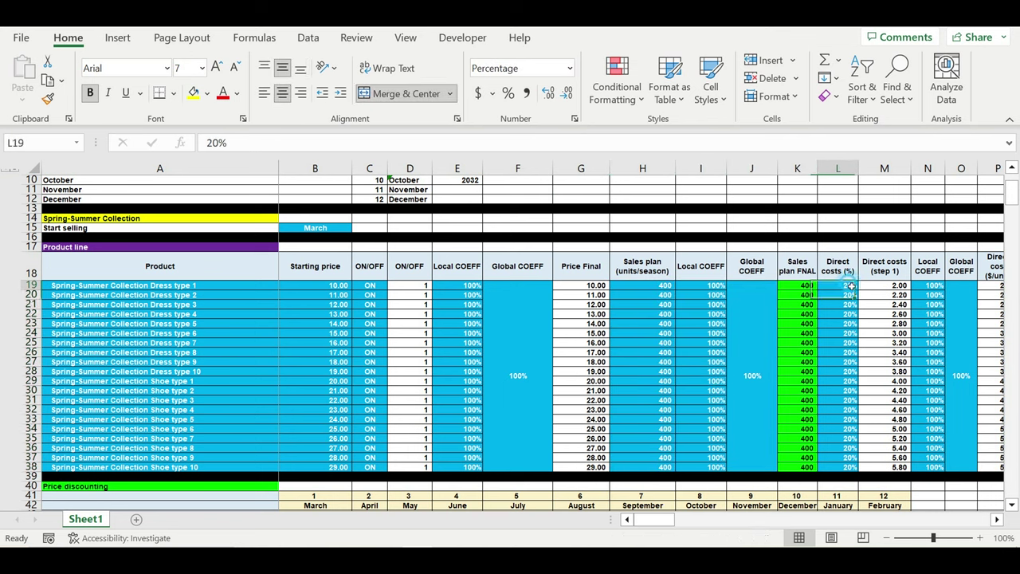
drag(852, 286, 851, 469)
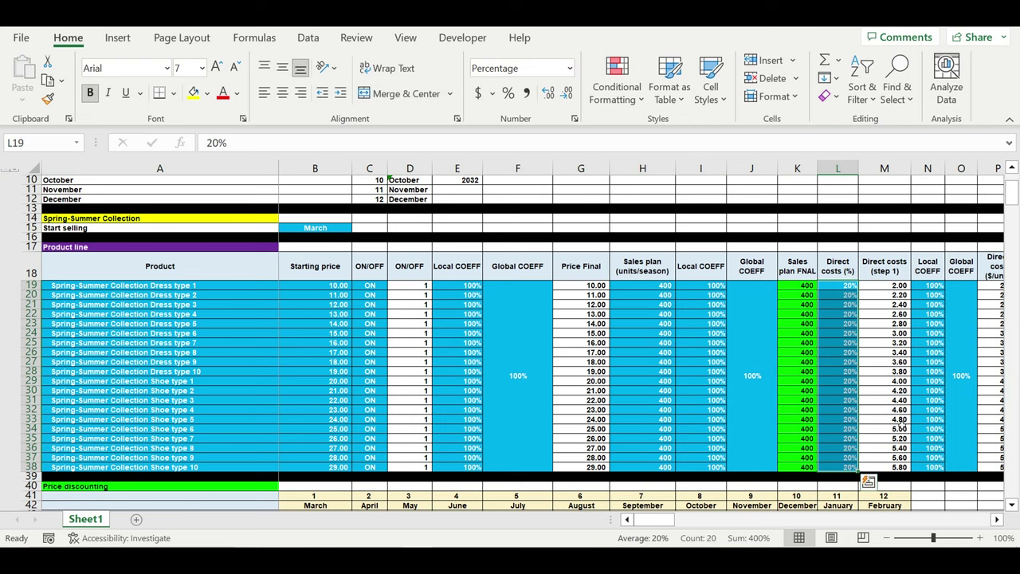
scroll(893, 421, right, 3)
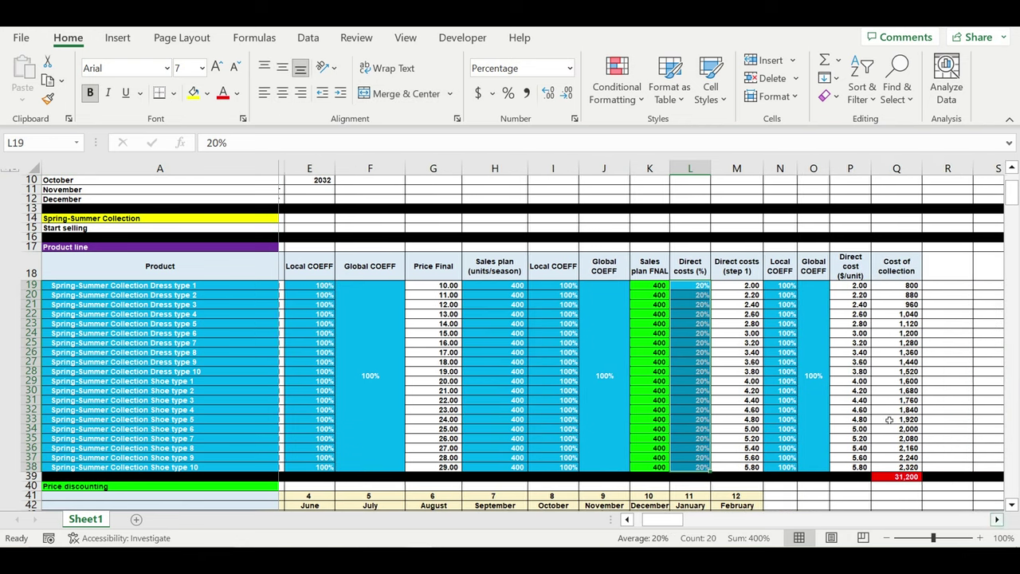
drag(810, 360, 791, 361)
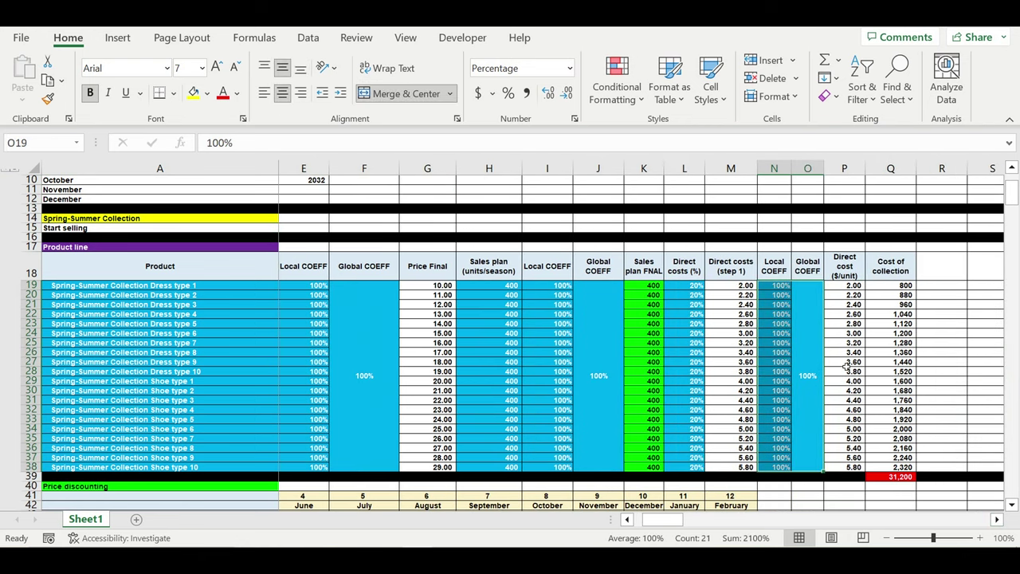
drag(662, 520, 573, 500)
Highlight the Price discounting month headers and its monthly discount grid B44:M63
scroll(405, 367, down, 7)
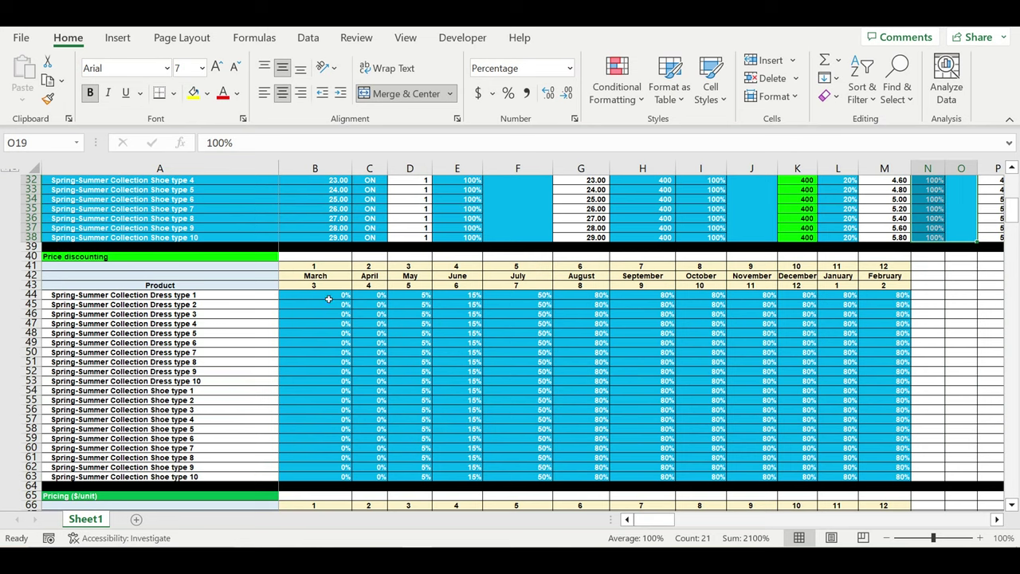
drag(330, 299, 872, 479)
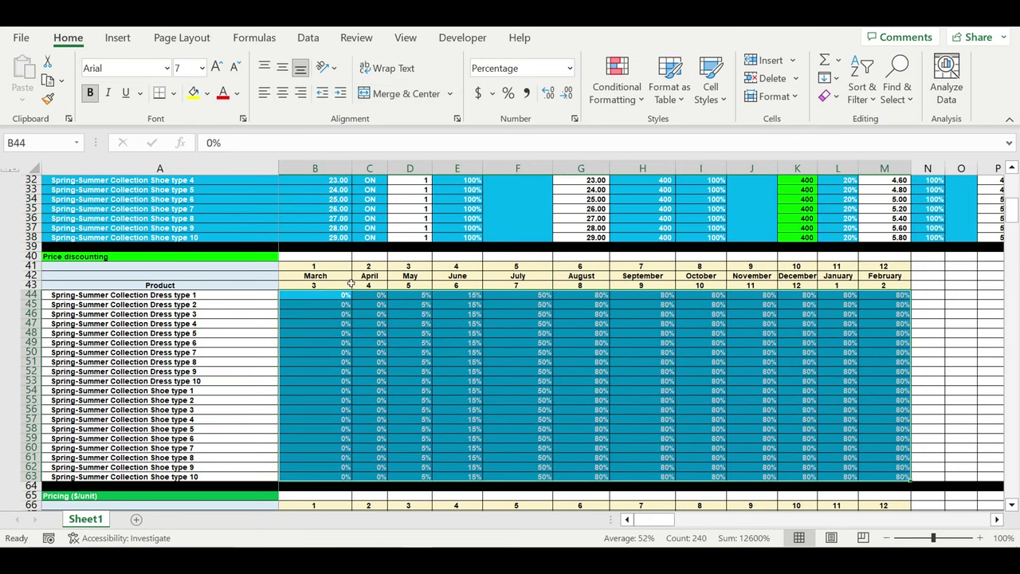
drag(331, 275, 869, 288)
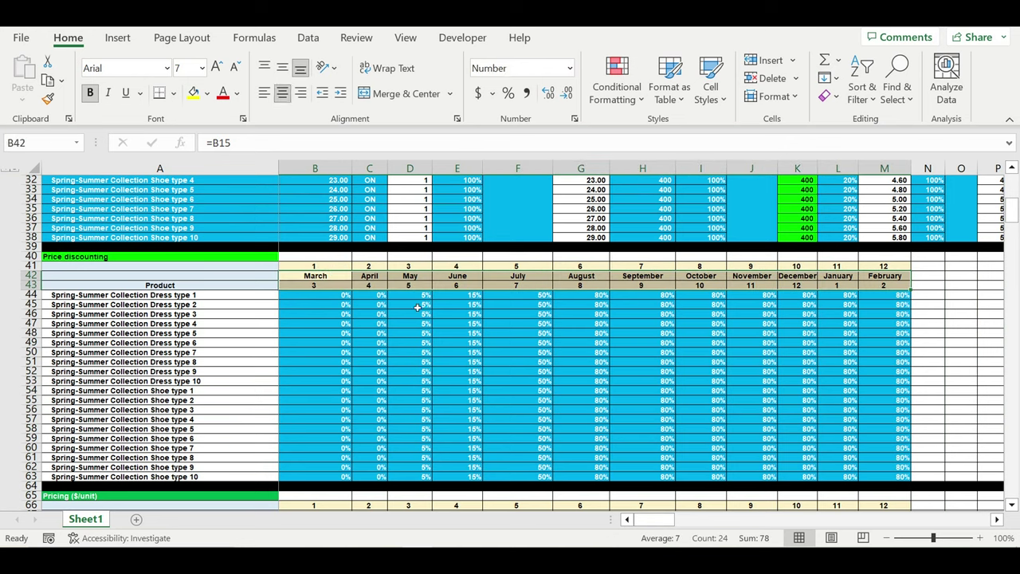
click(332, 300)
drag(409, 366, 876, 476)
scroll(484, 397, down, 11)
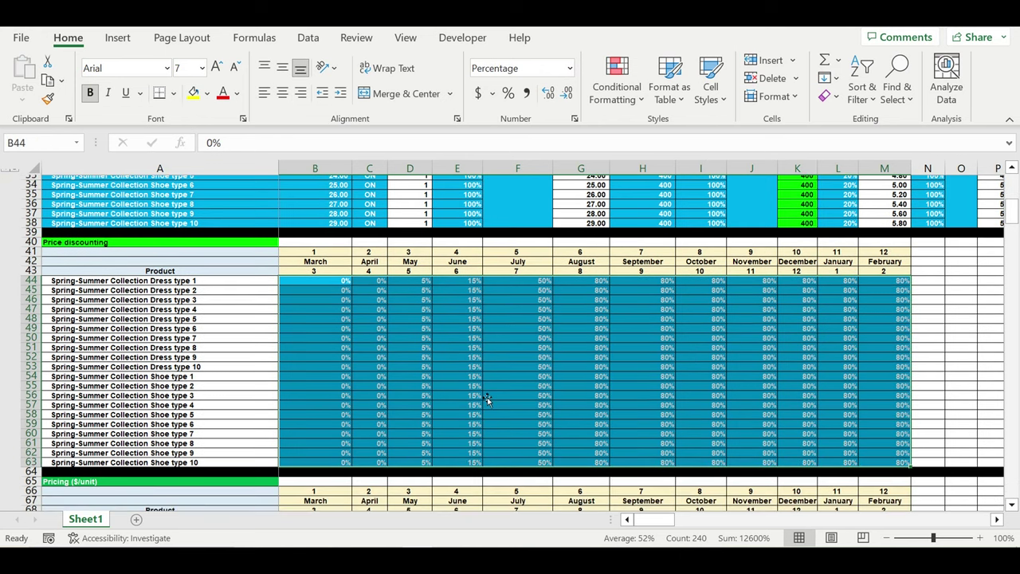
Highlight the Sales plan allocation percentages B94:M113 (40% March down to 3% monthly) and month headers
scroll(485, 396, down, 6)
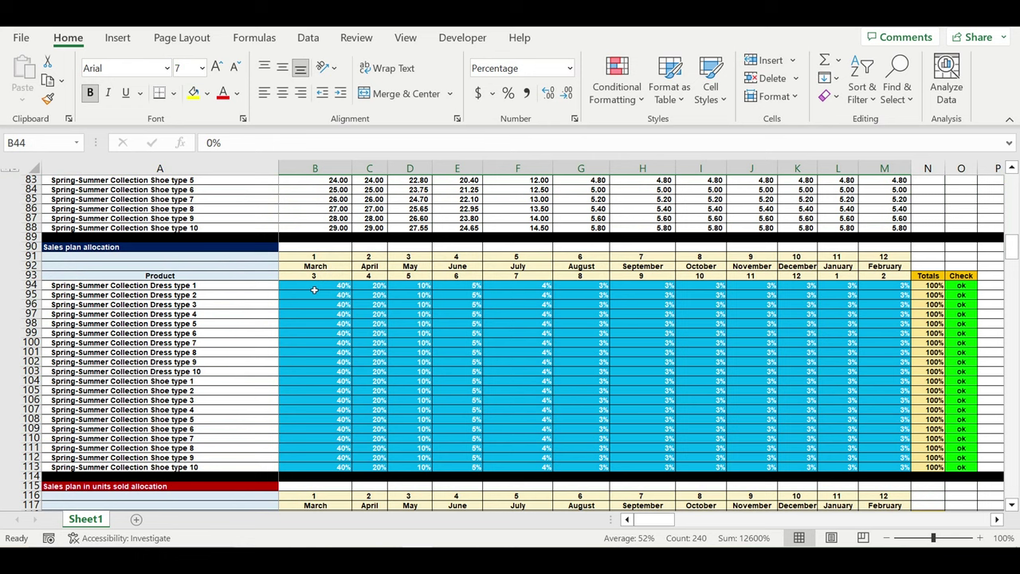
drag(314, 290, 885, 468)
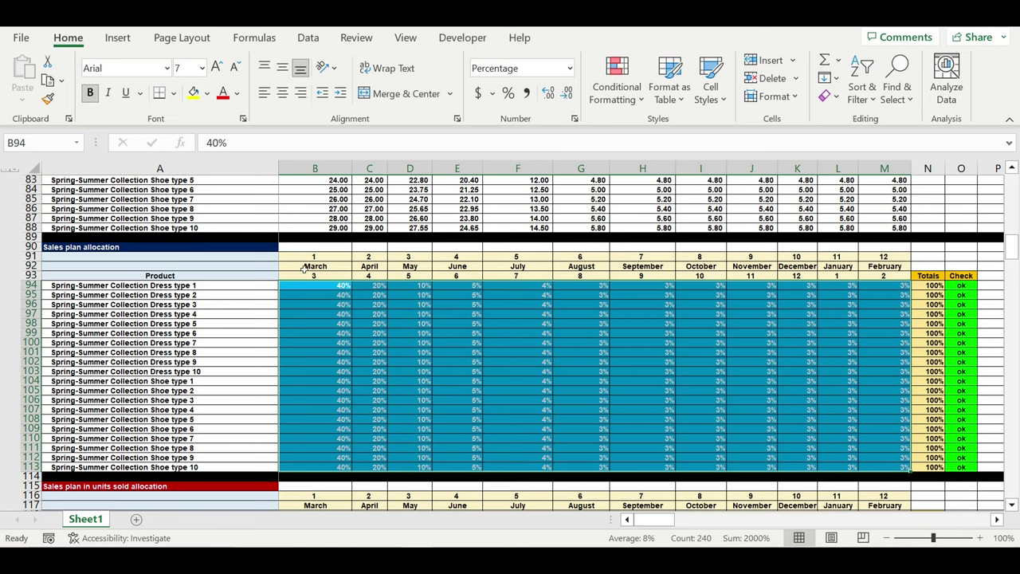
drag(312, 256, 315, 276)
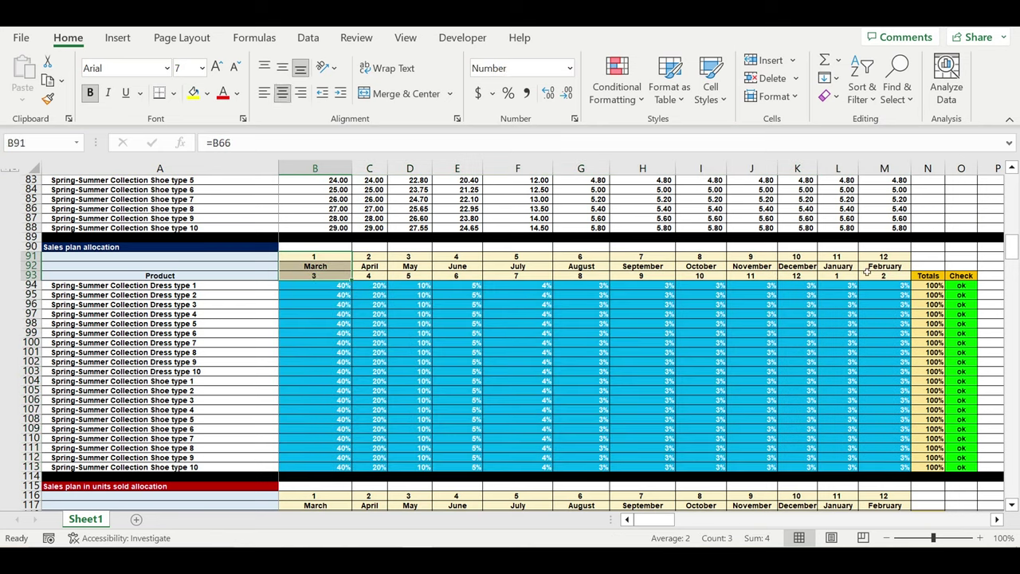
drag(886, 260, 876, 474)
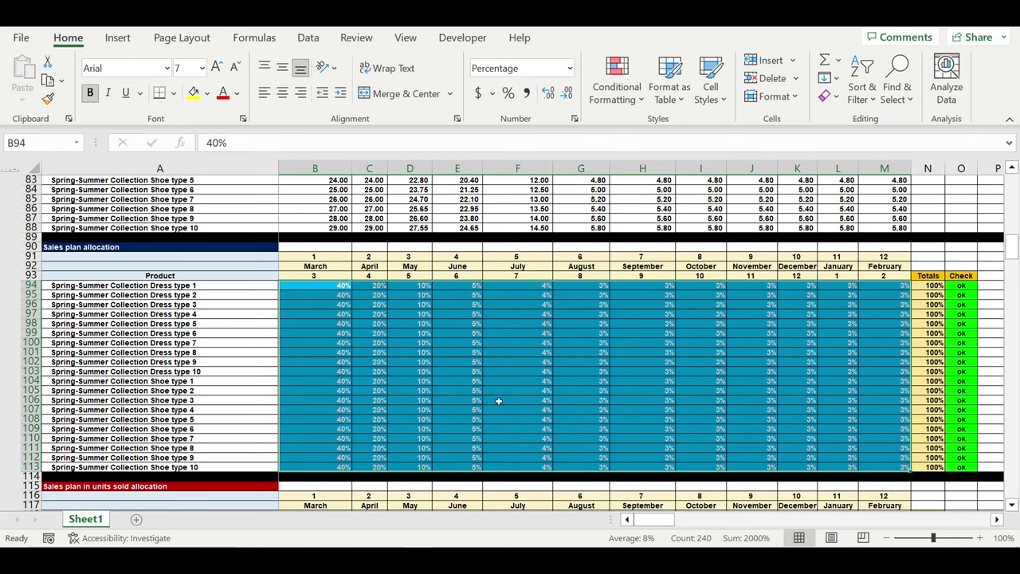
scroll(513, 392, down, 18)
scroll(498, 391, down, 6)
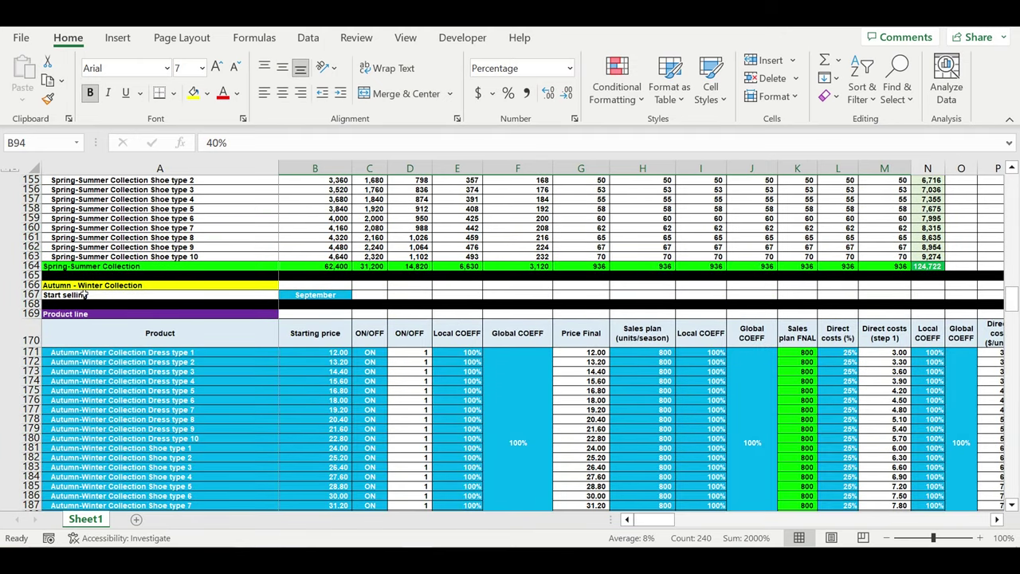
click(83, 288)
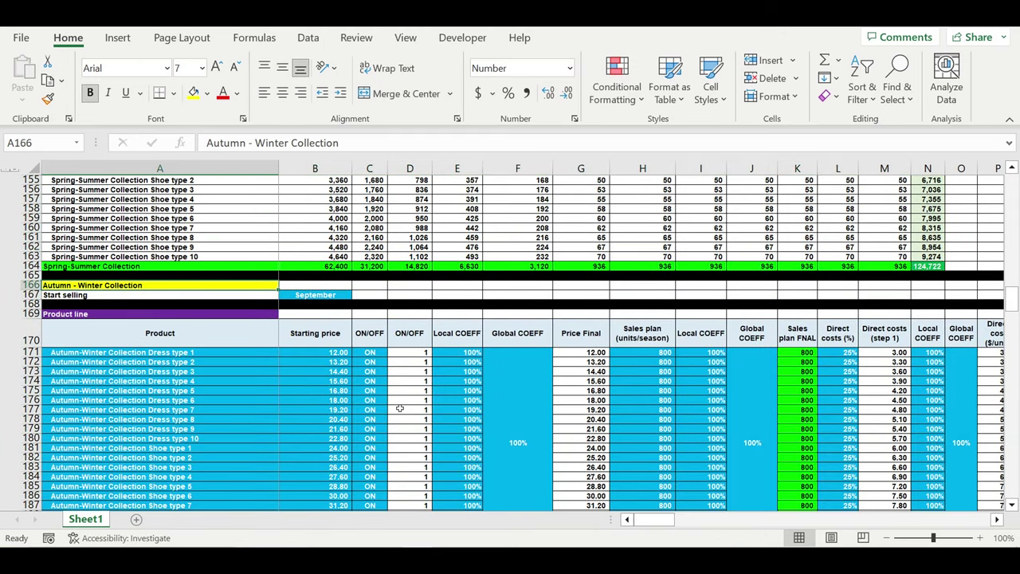
scroll(401, 409, down, 20)
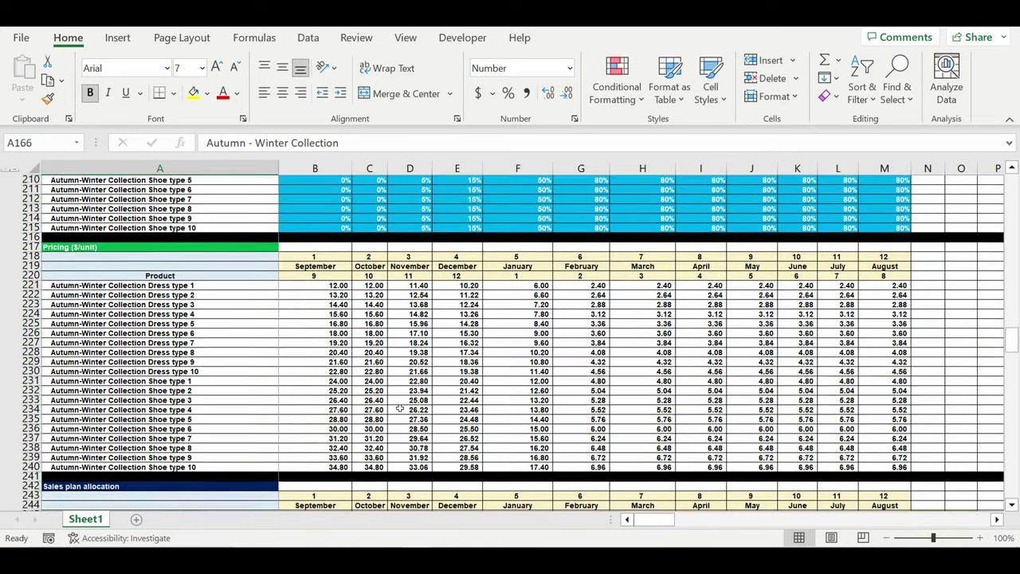
scroll(400, 409, down, 5)
scroll(400, 409, down, 20)
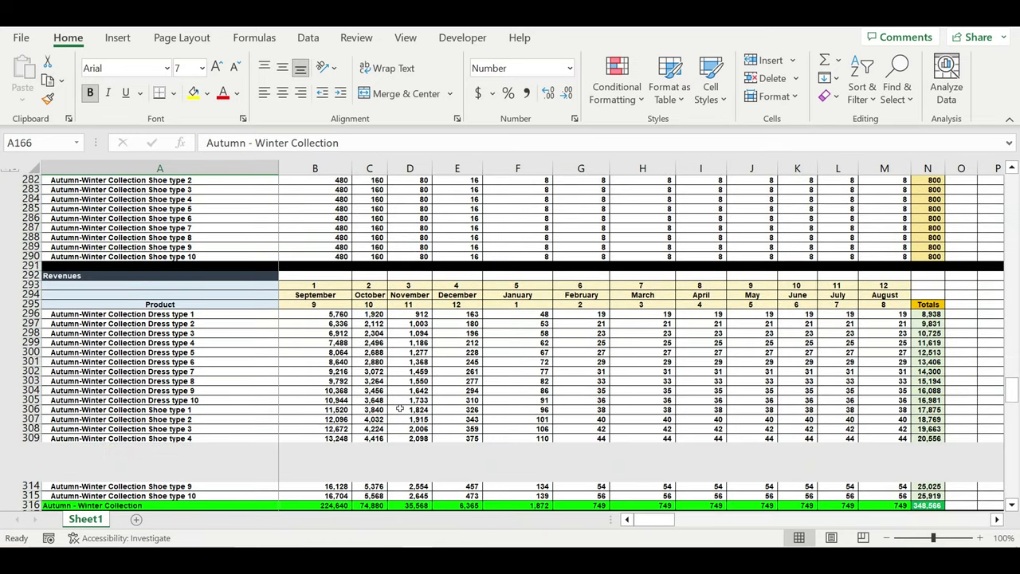
scroll(400, 409, down, 3)
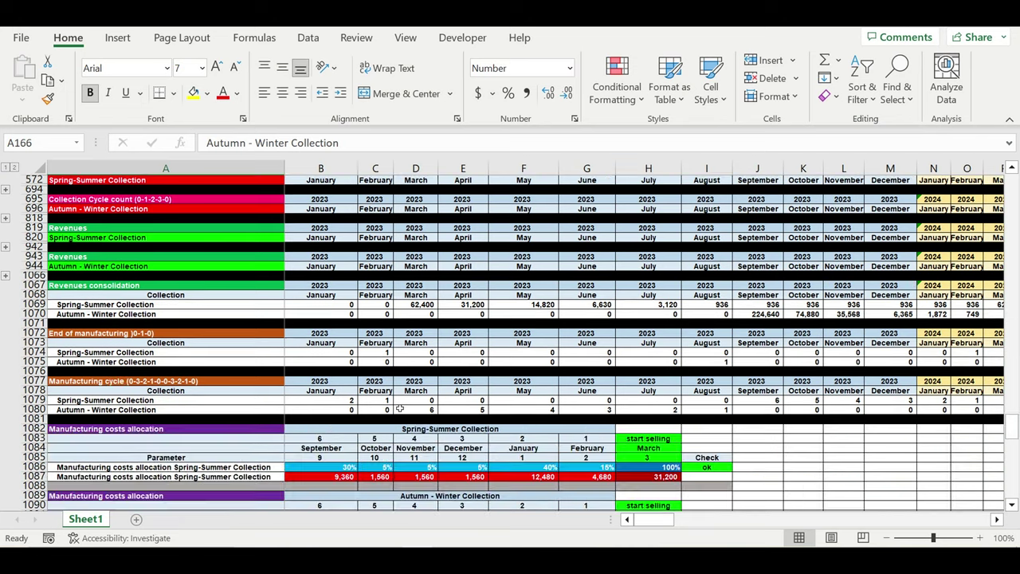
scroll(400, 409, down, 3)
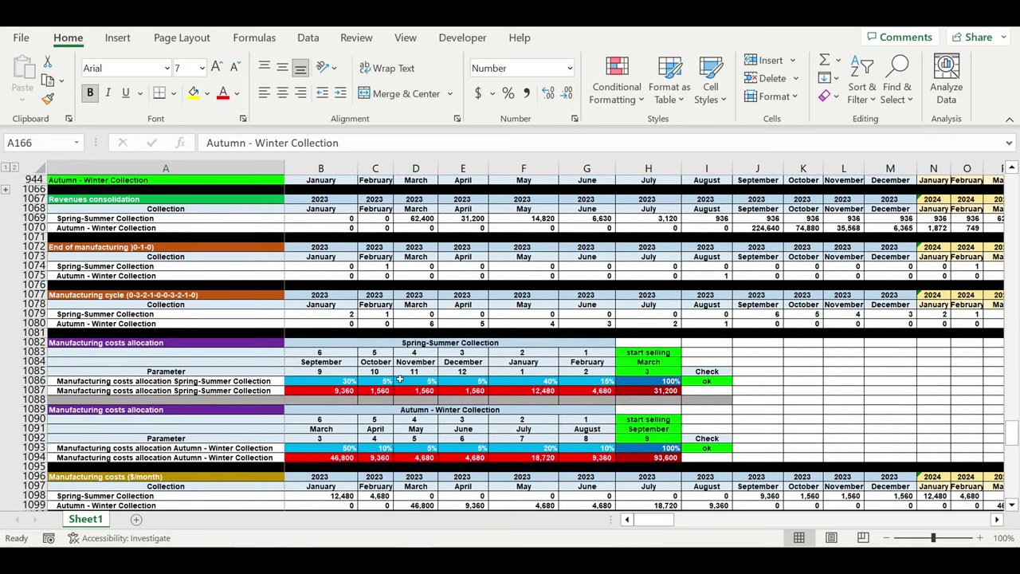
click(603, 383)
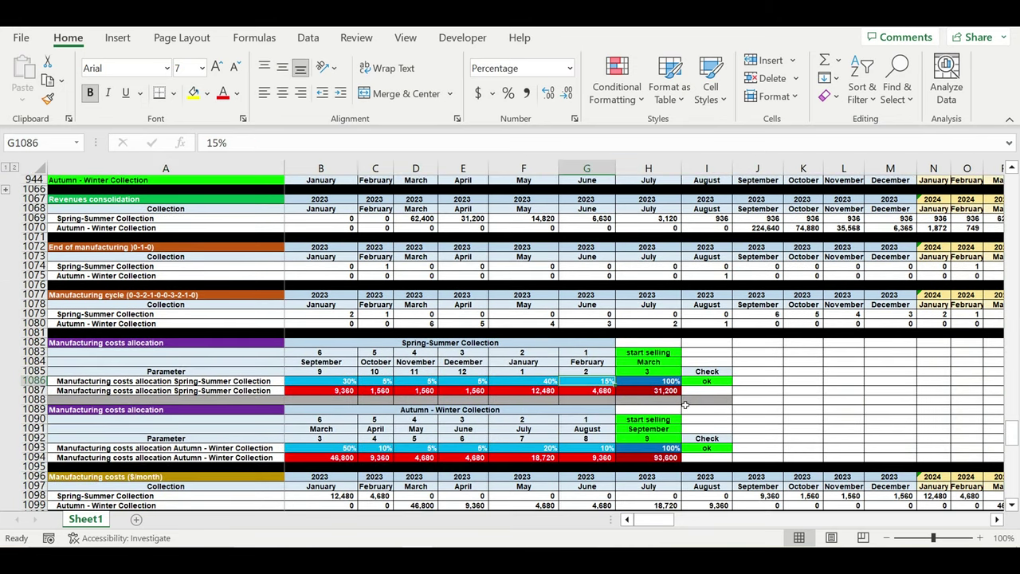
click(672, 392)
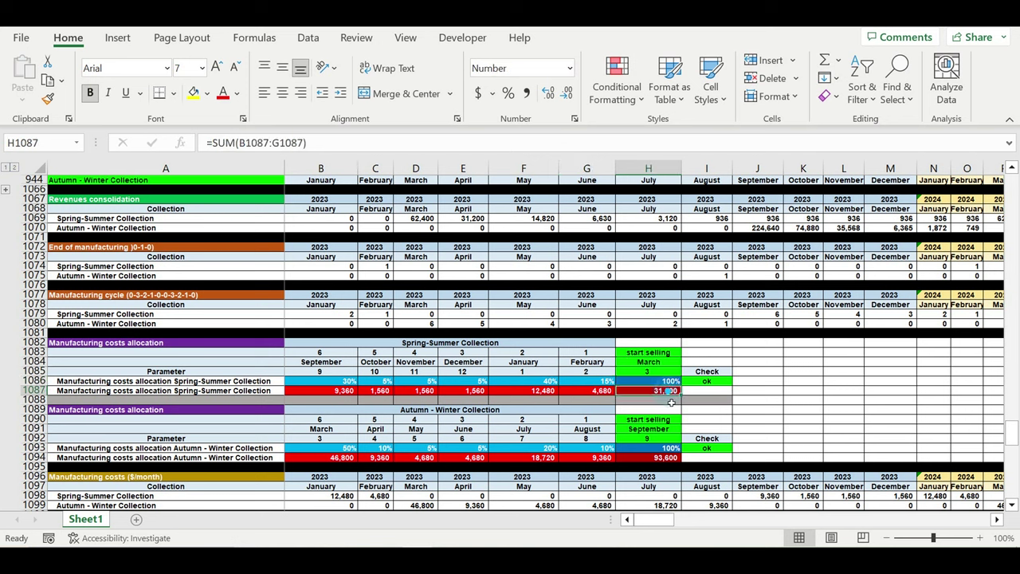
click(658, 460)
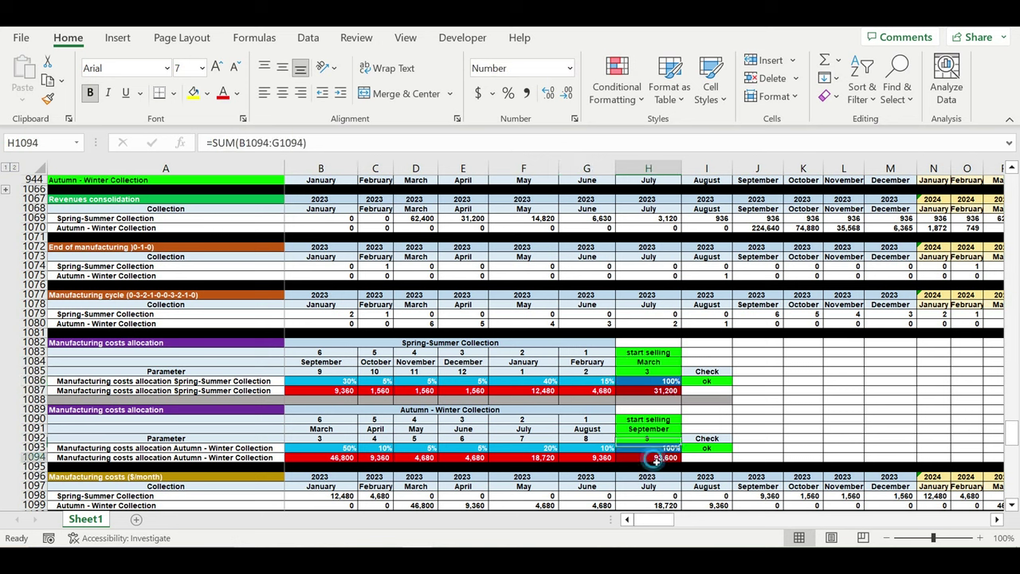
click(129, 344)
click(141, 411)
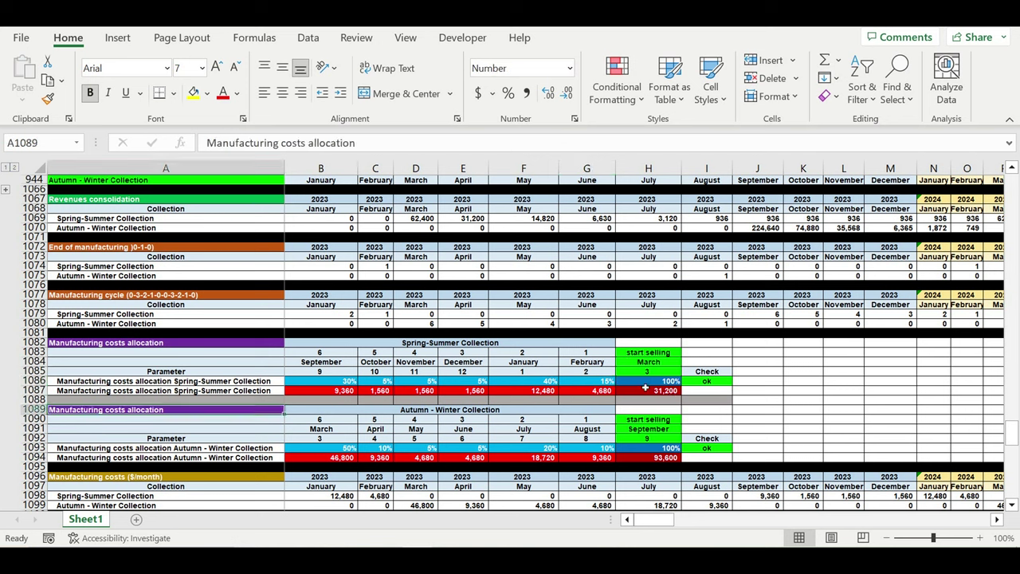
drag(649, 354, 330, 386)
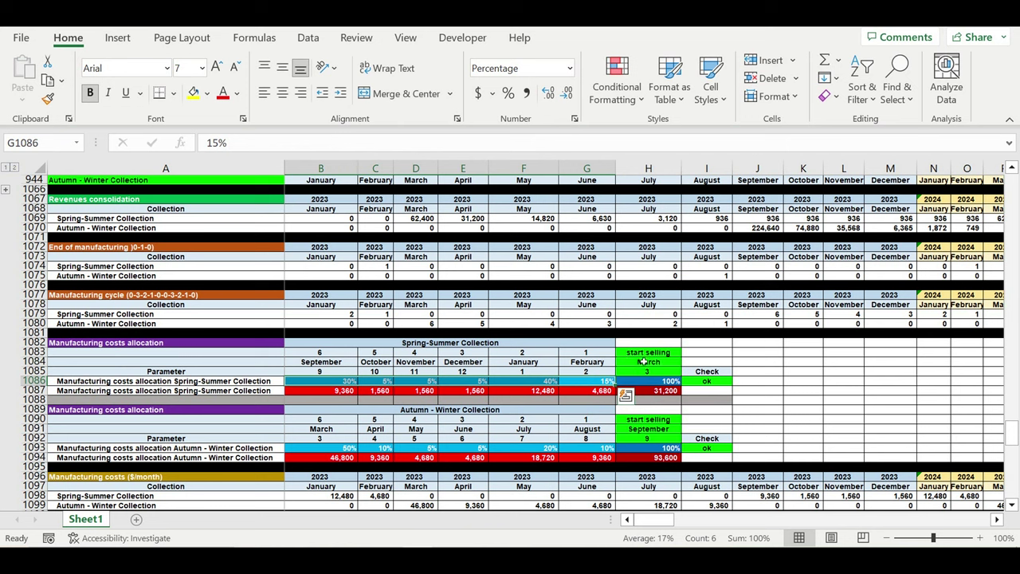
drag(645, 357, 323, 384)
click(670, 382)
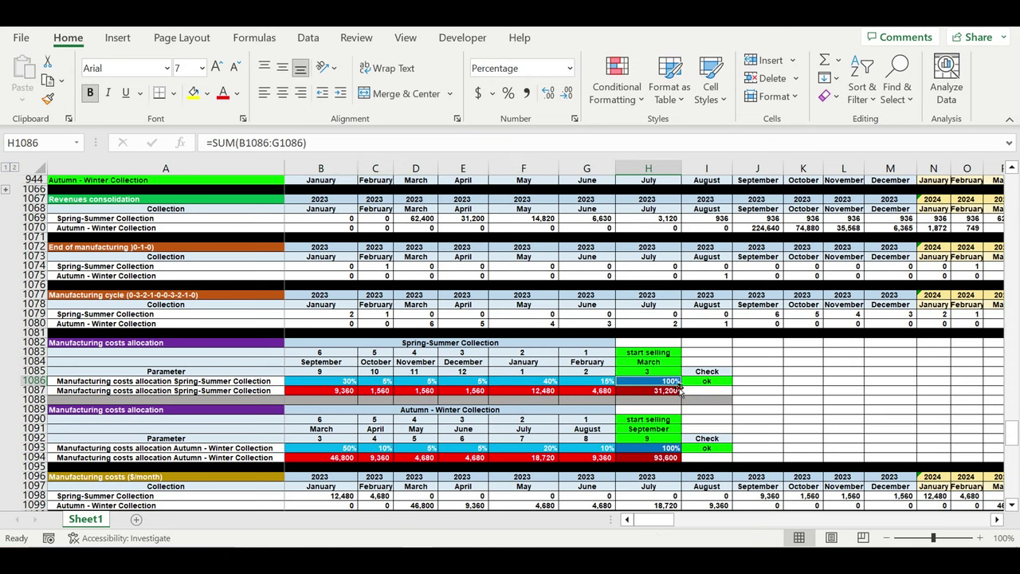
scroll(733, 396, down, 4)
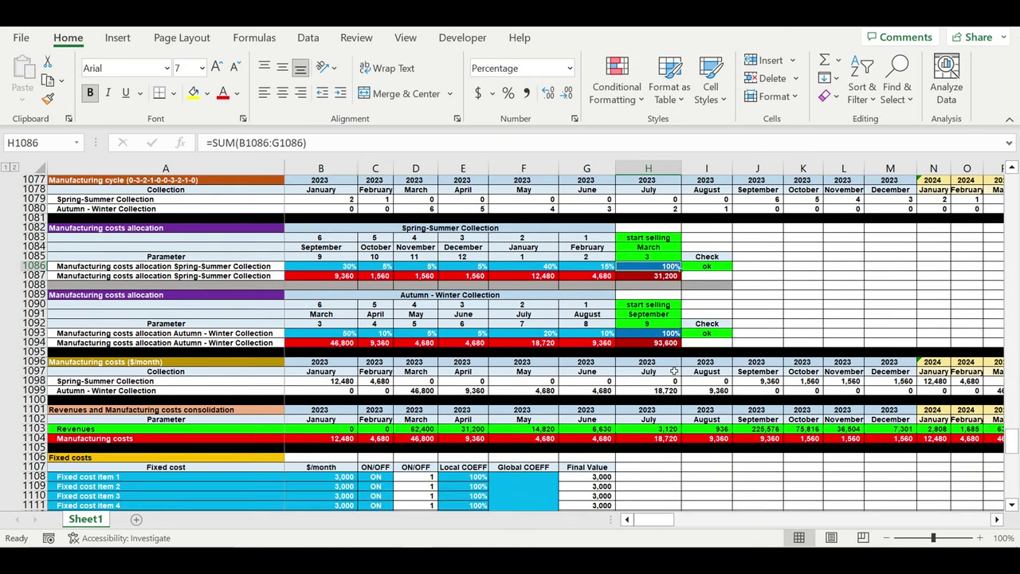
click(423, 228)
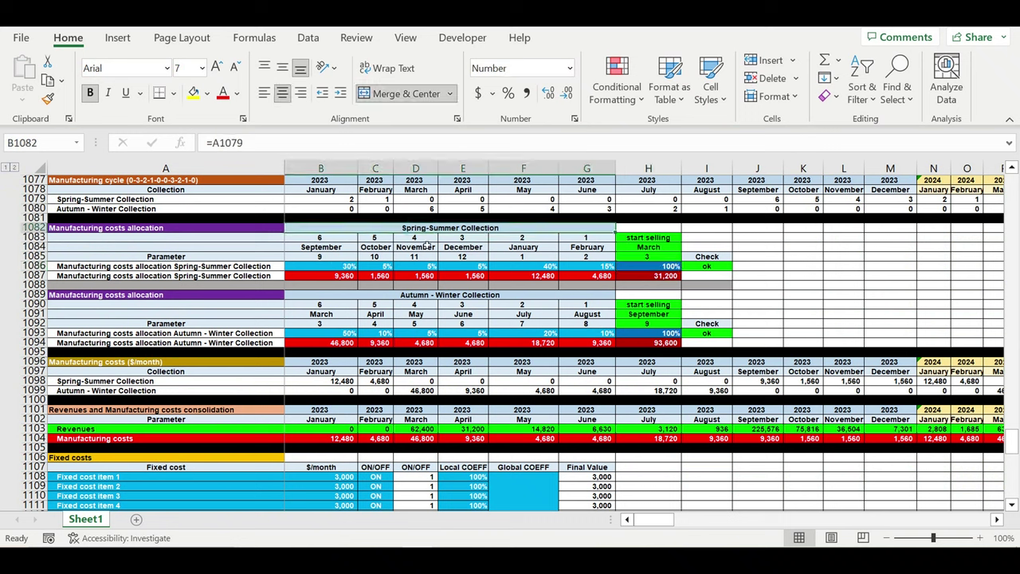
click(416, 298)
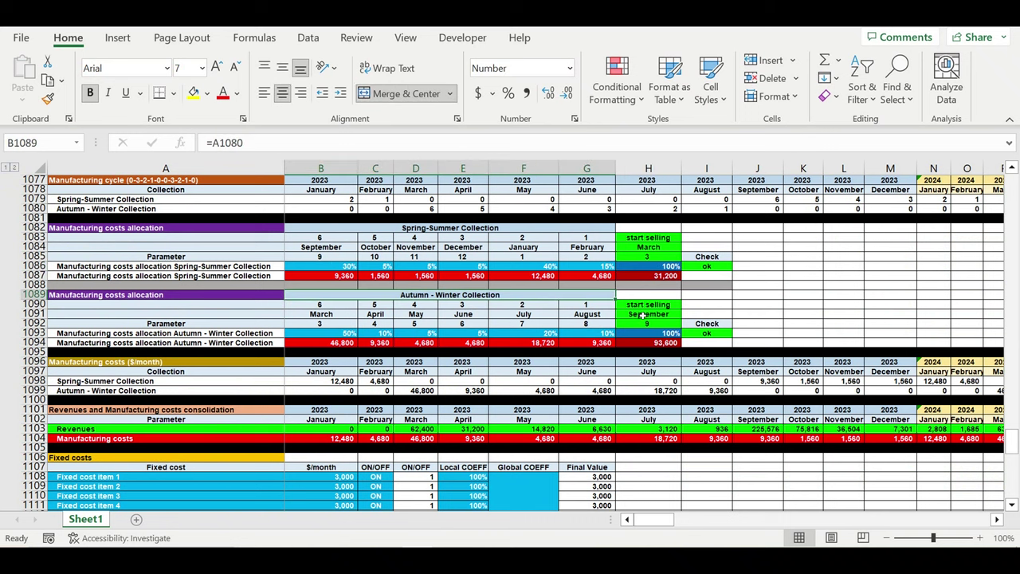
drag(642, 309, 646, 324)
scroll(287, 354, down, 3)
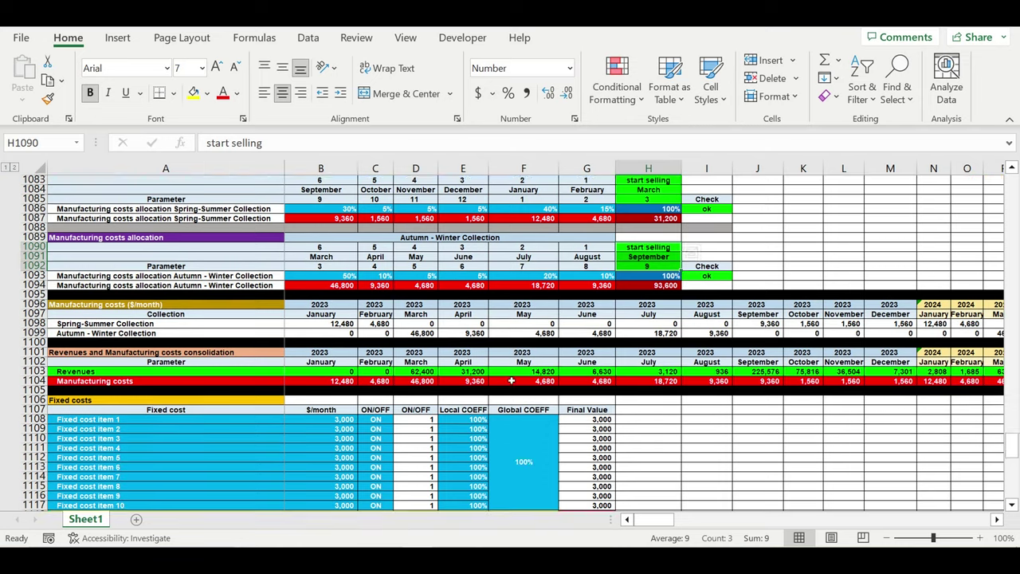
click(35, 342)
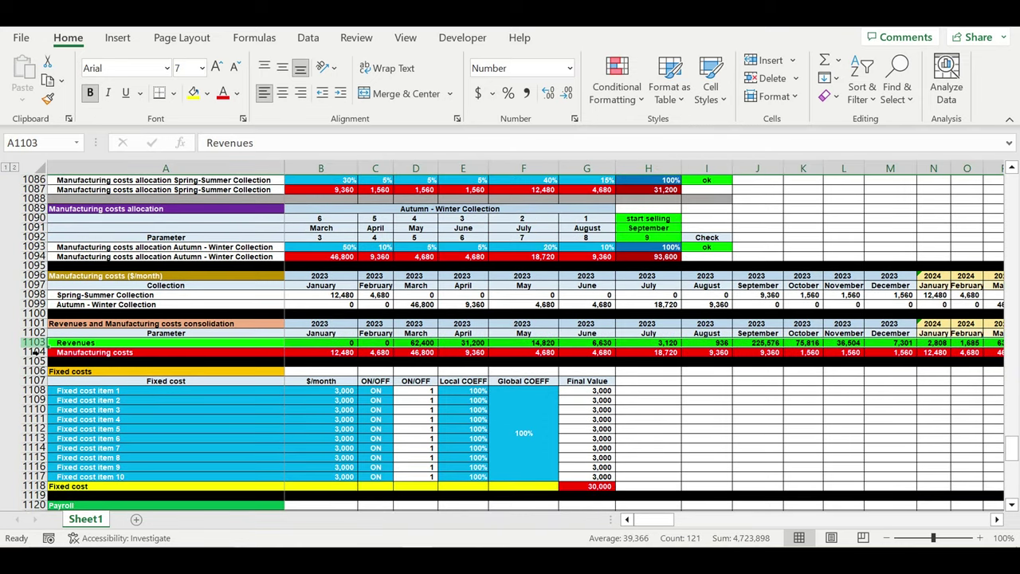
click(35, 353)
scroll(179, 347, down, 4)
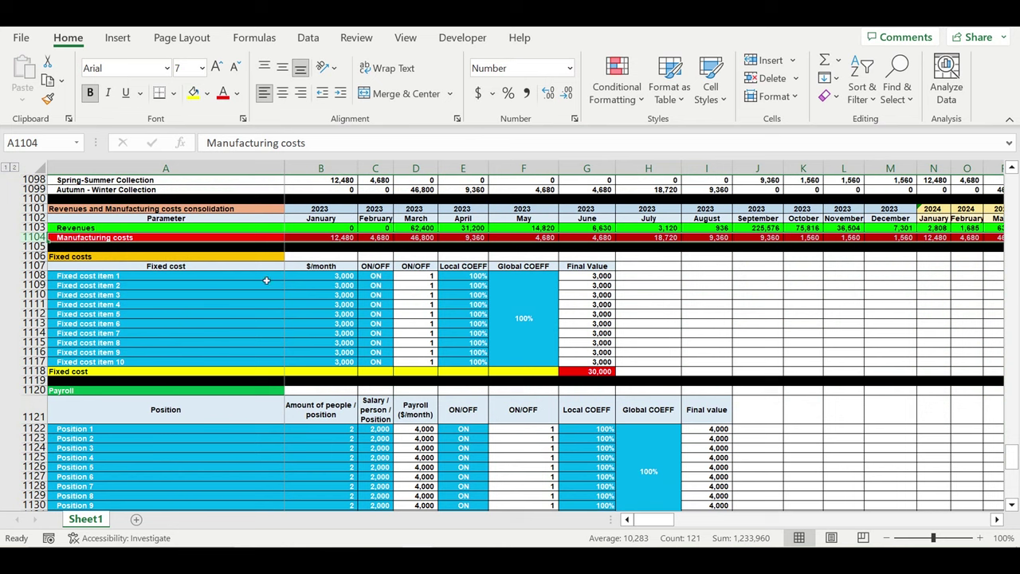
drag(266, 280, 417, 372)
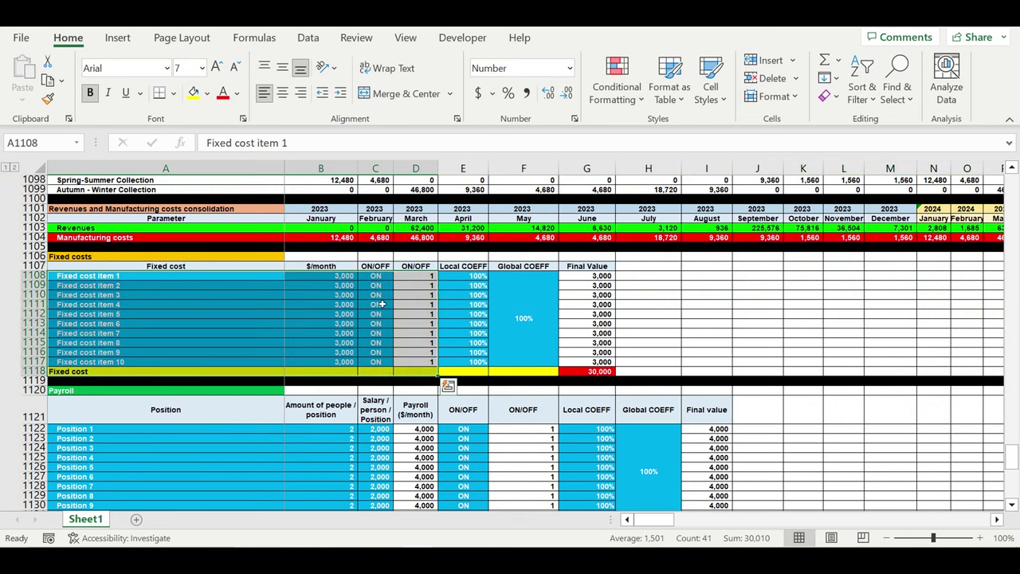
drag(375, 295, 375, 343)
drag(526, 318, 488, 322)
scroll(493, 335, down, 3)
scroll(495, 340, down, 1)
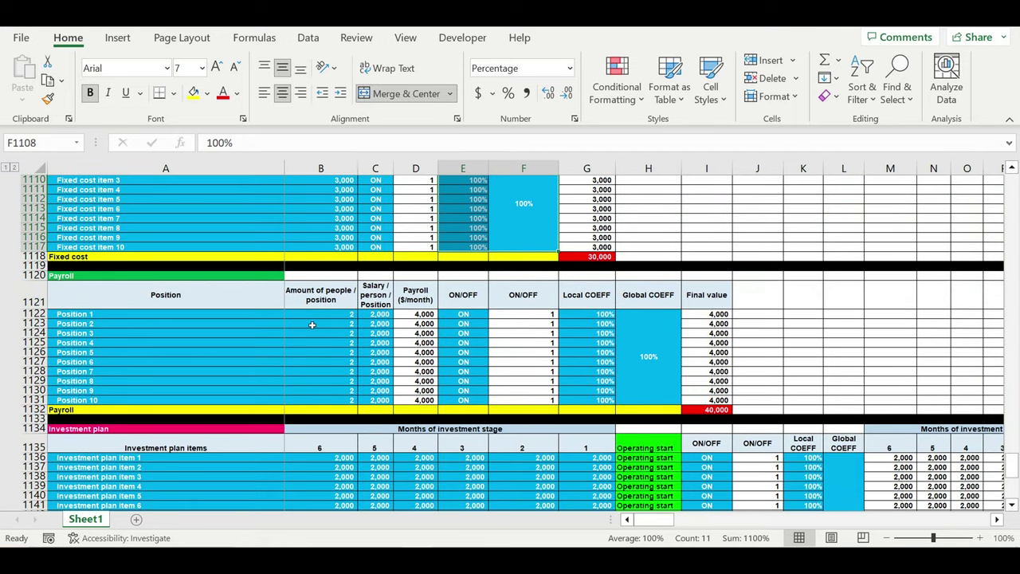
drag(266, 317, 414, 392)
drag(470, 323, 471, 392)
drag(600, 331, 638, 375)
scroll(637, 380, down, 1)
scroll(637, 379, down, 5)
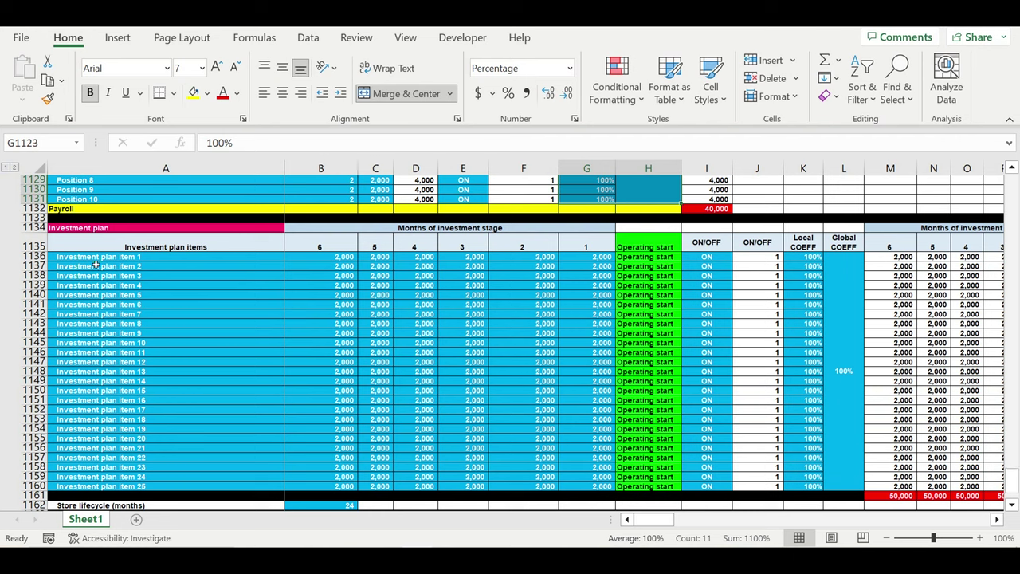
drag(92, 260, 573, 495)
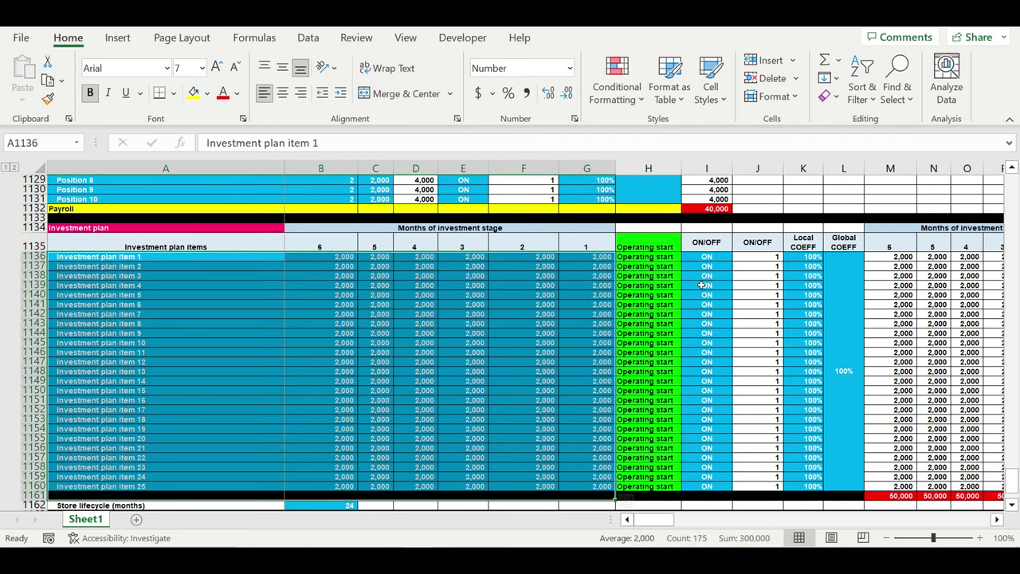
drag(707, 275, 707, 438)
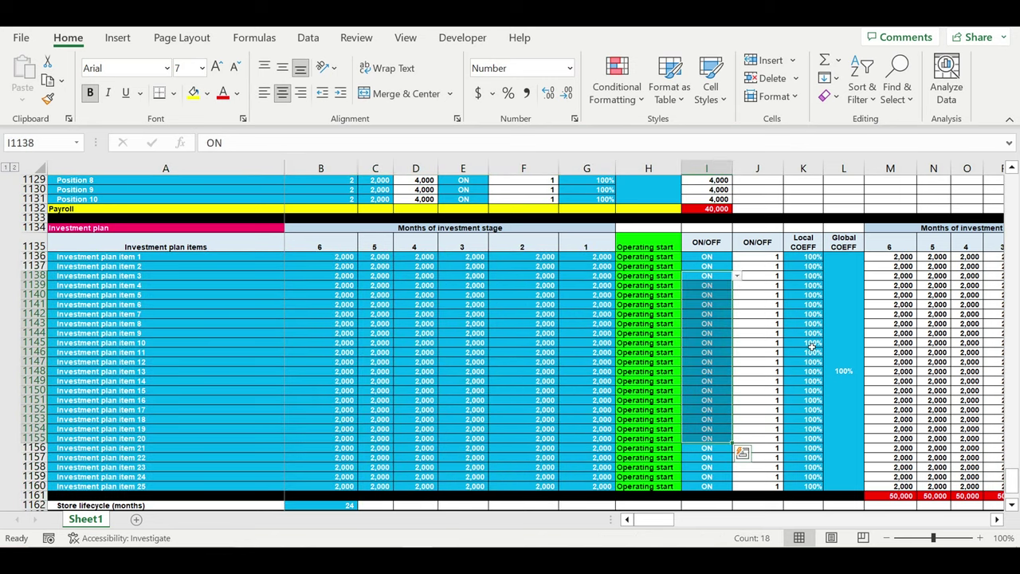
scroll(812, 346, down, 5)
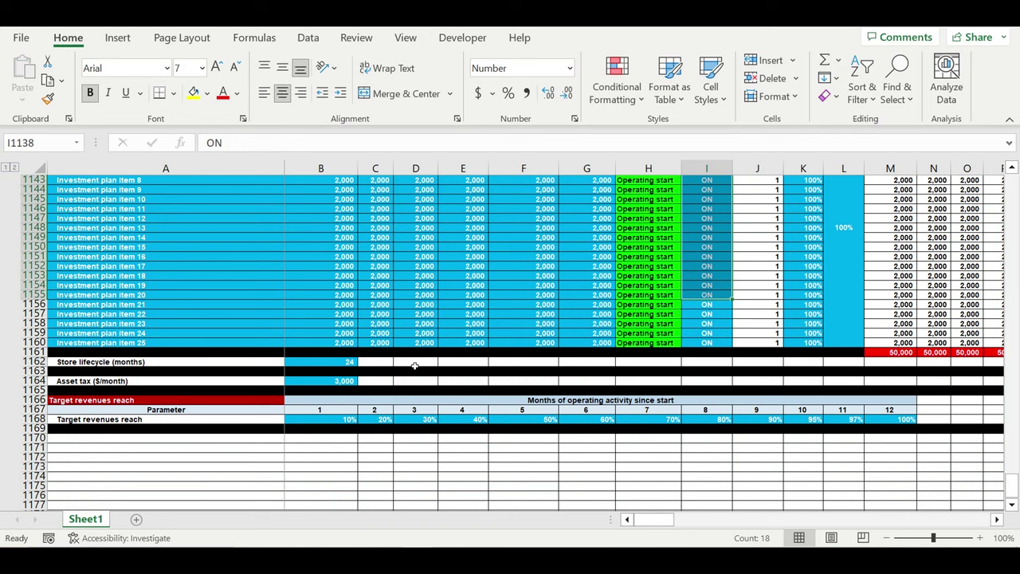
click(329, 365)
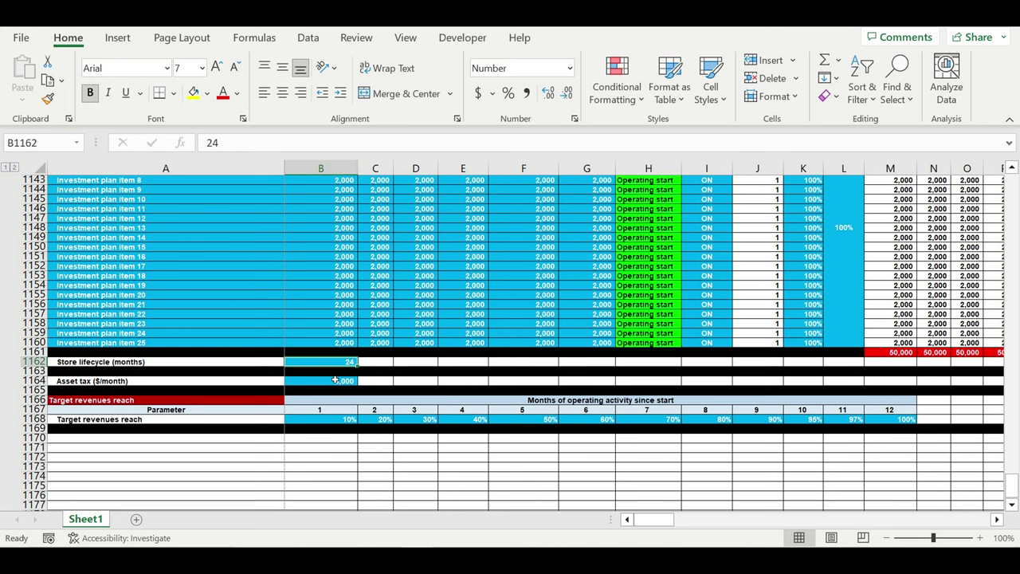
click(324, 385)
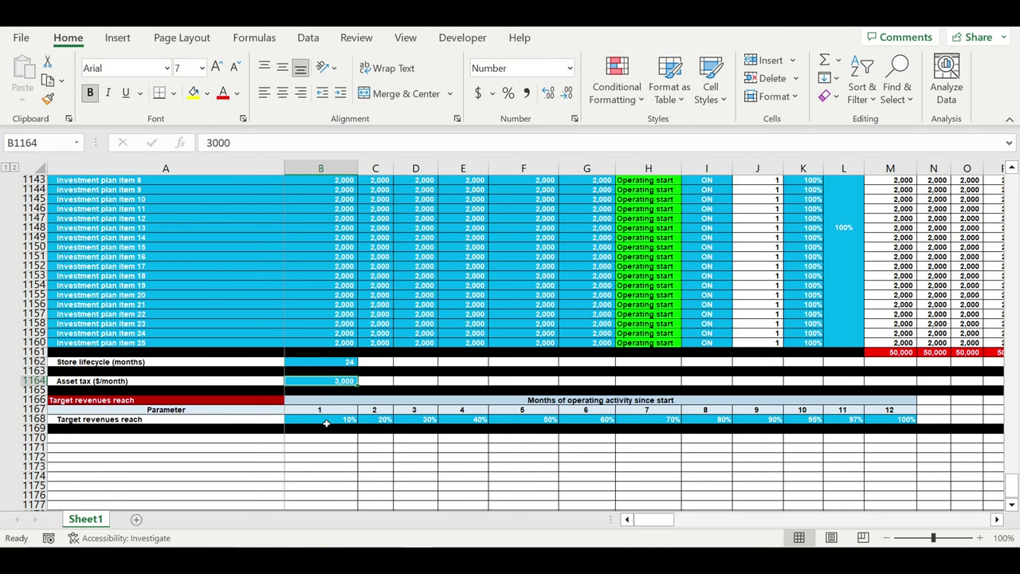
drag(326, 423, 908, 421)
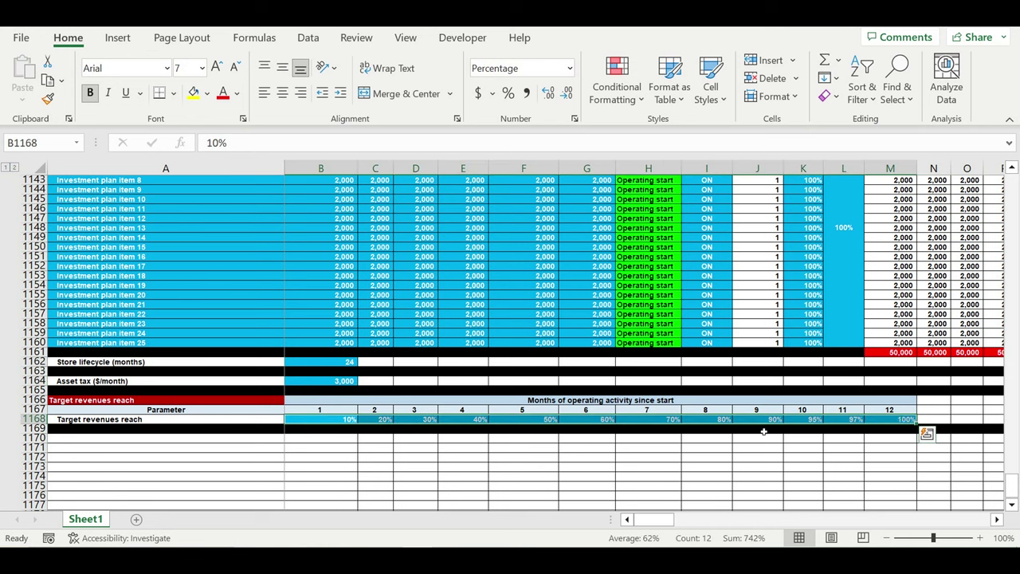
click(646, 451)
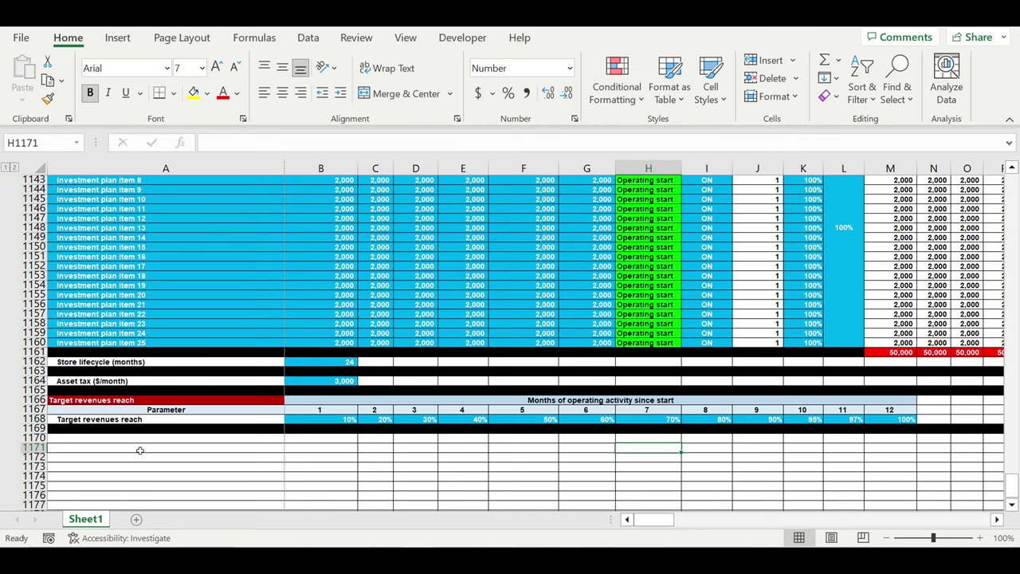
Insert a new worksheet, move it before Sheet1 and name it Core
click(137, 521)
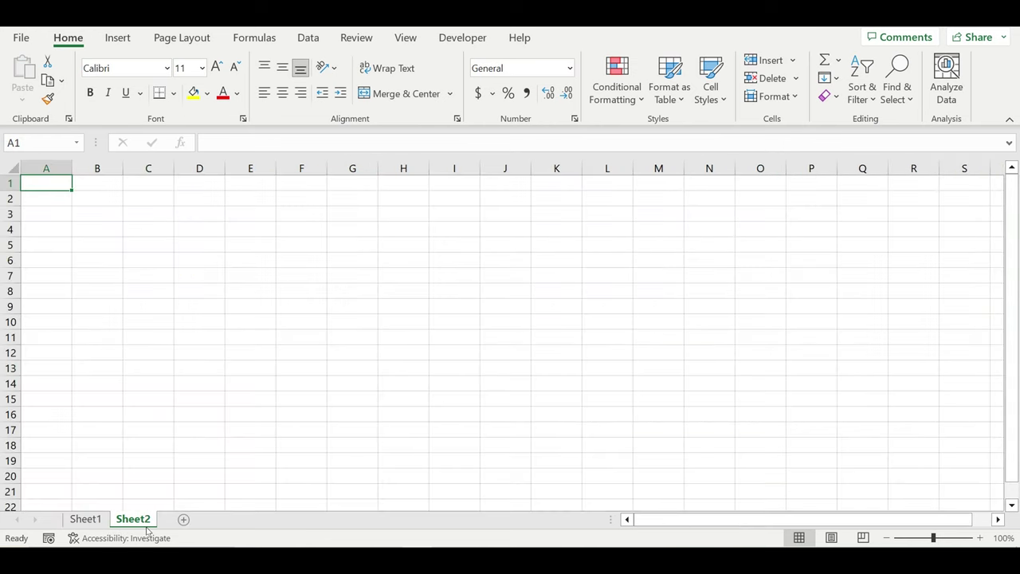
drag(132, 523, 64, 522)
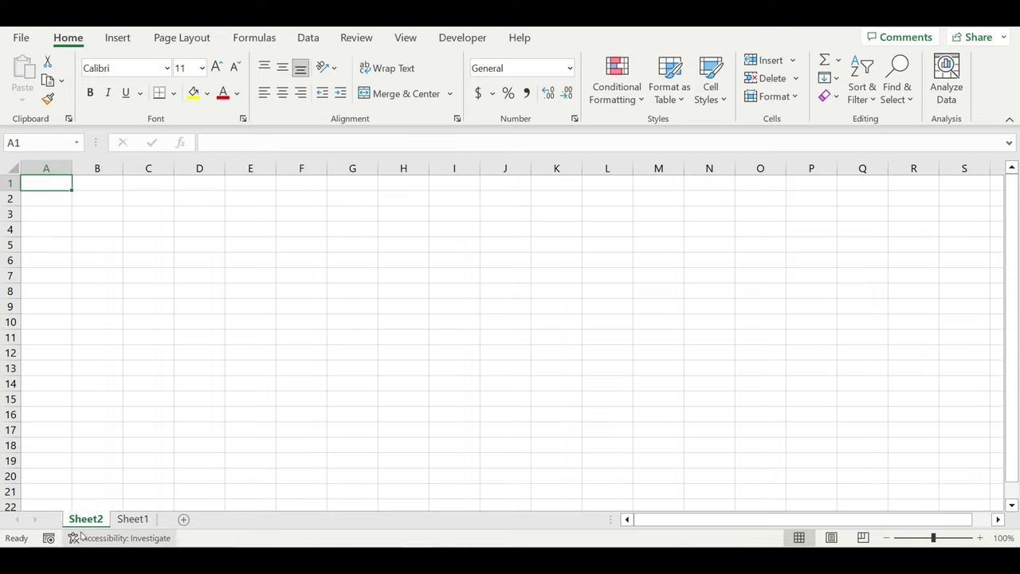
double_click(85, 519)
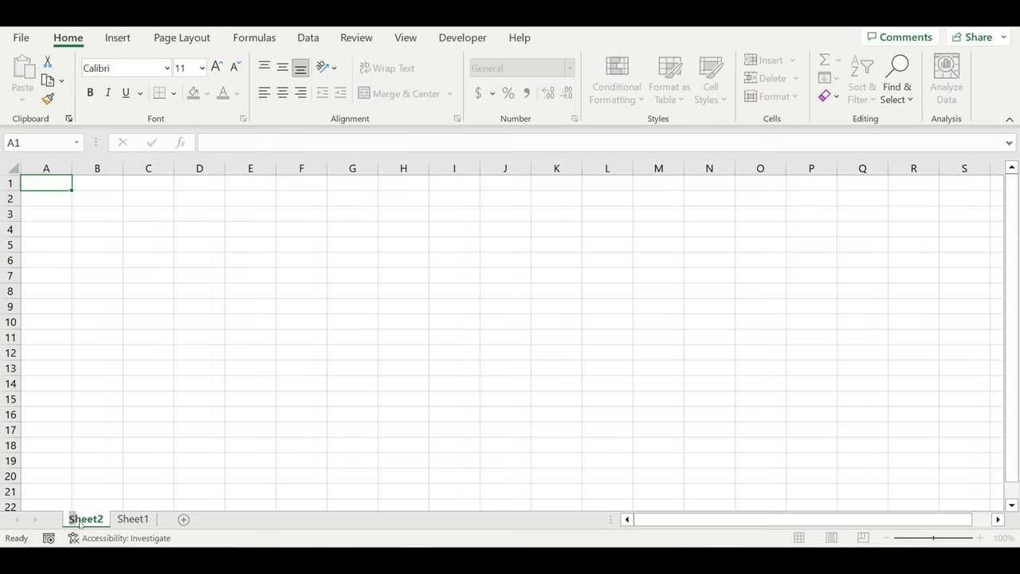
text(Core)
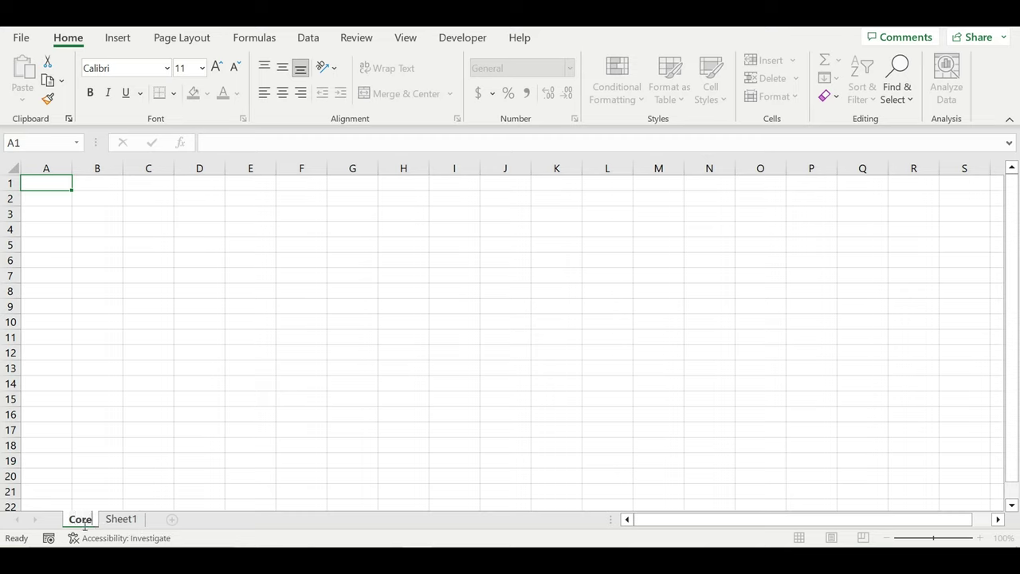
click(180, 376)
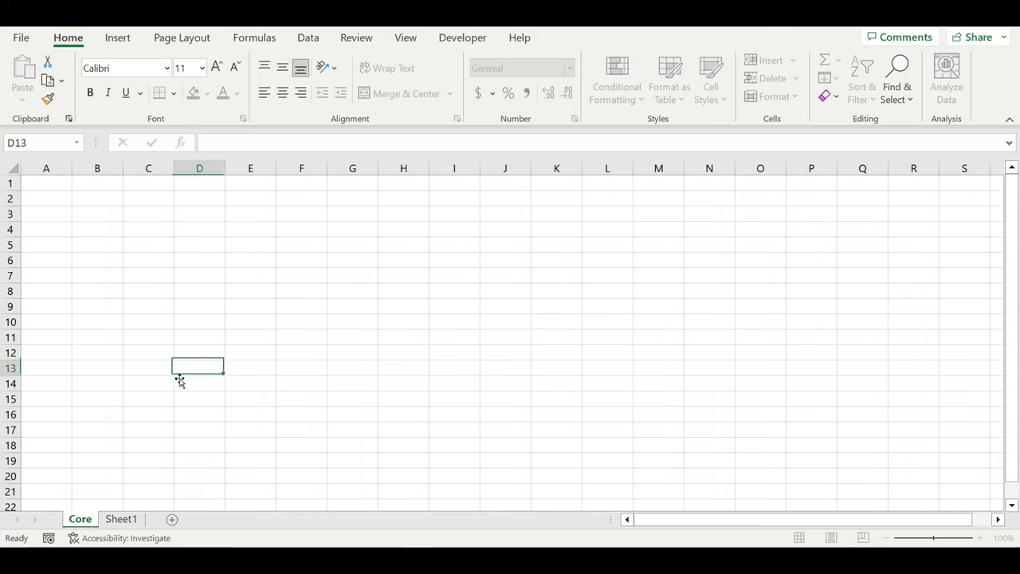
Format every cell of the Core sheet in Arial 7 bold with all borders
click(13, 169)
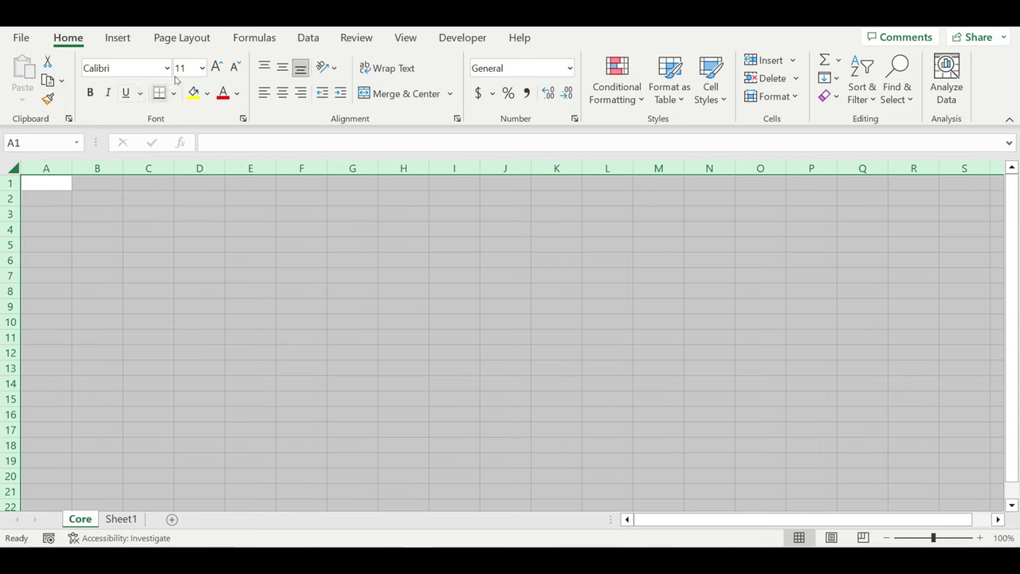
click(188, 71)
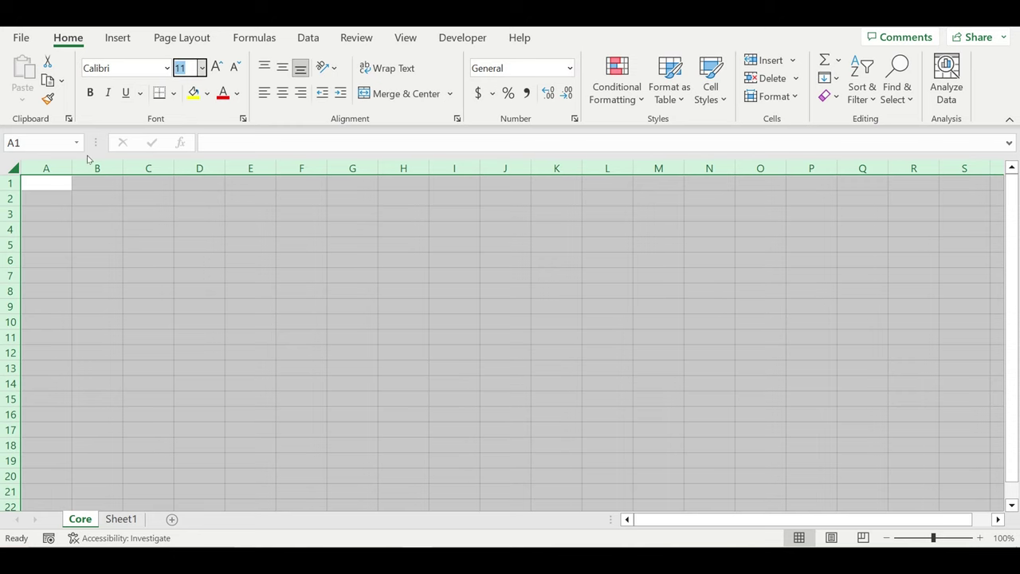
text(7)
key(Return)
click(90, 92)
click(176, 93)
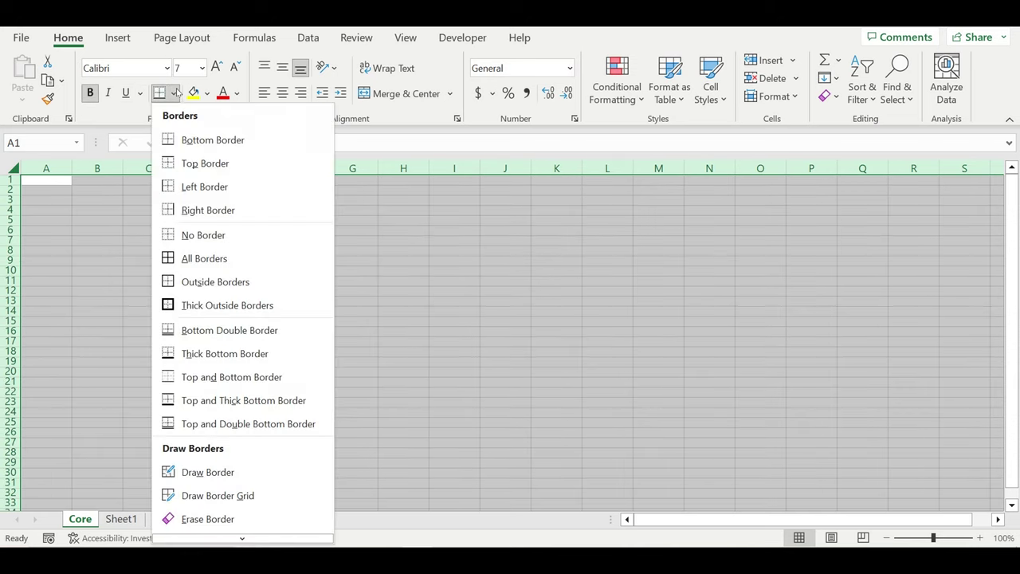
click(204, 258)
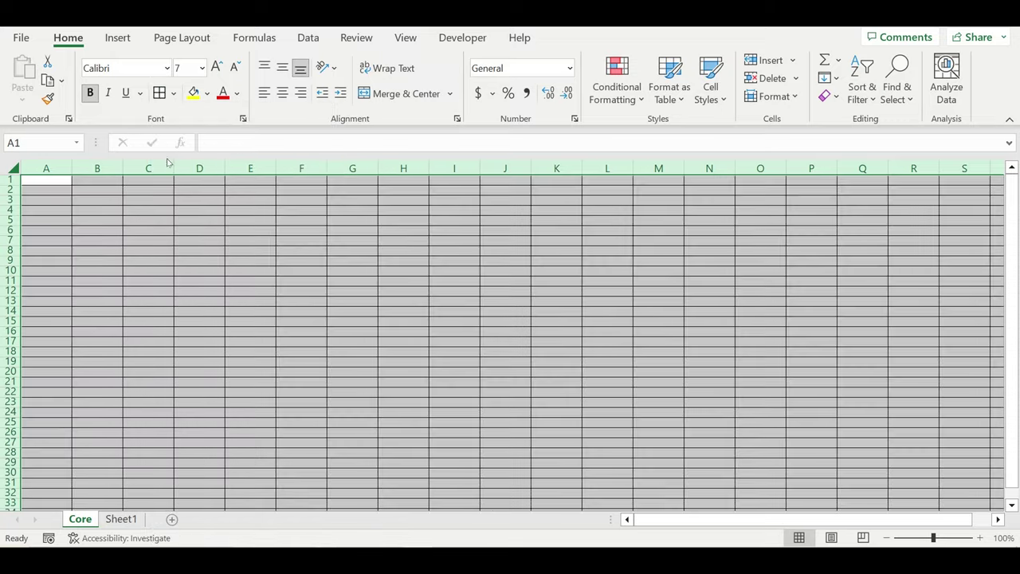
click(141, 72)
text(Arial)
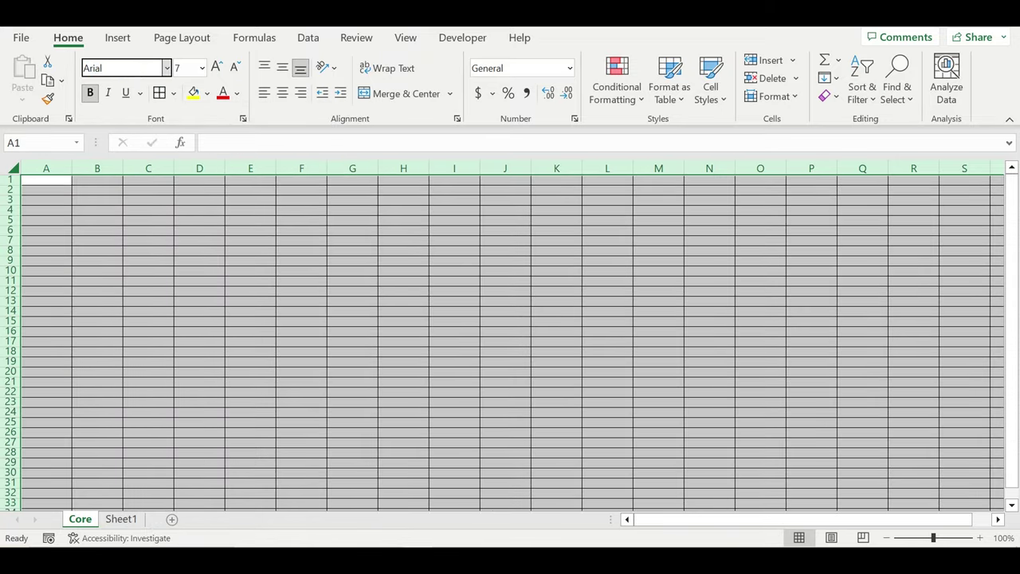
click(189, 211)
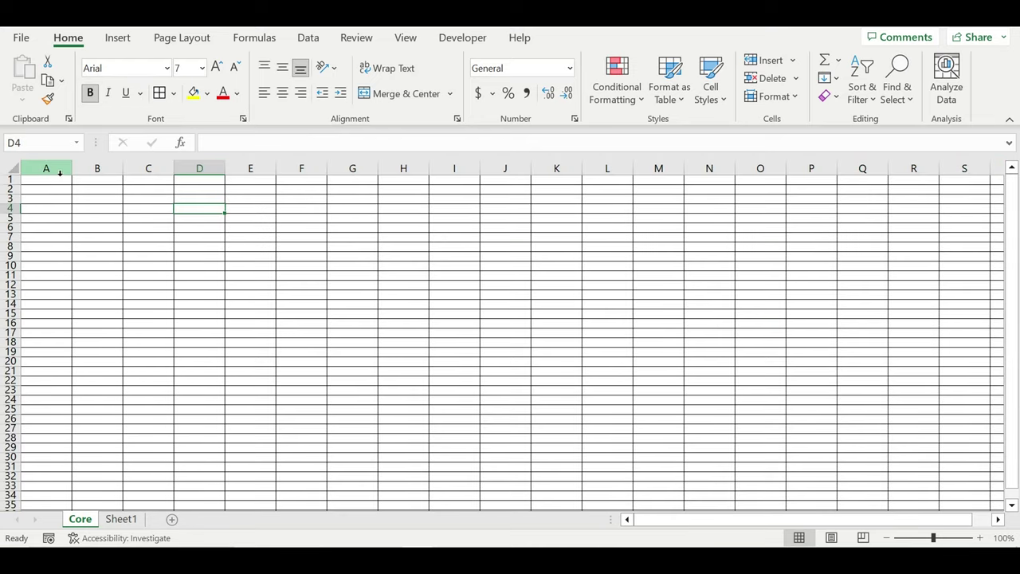
Freeze the first column (column A) of the Core sheet
click(50, 169)
click(405, 37)
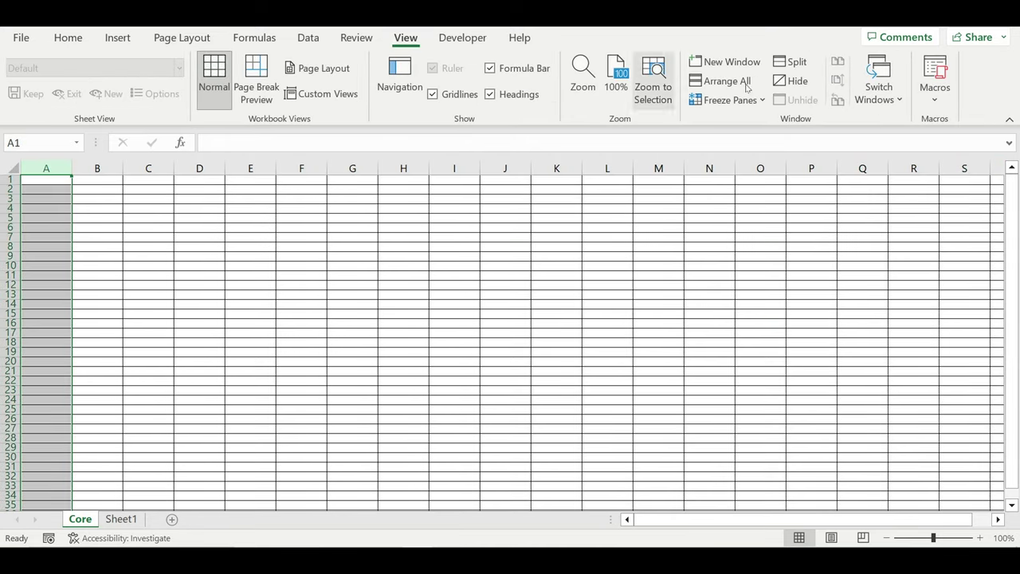
click(731, 101)
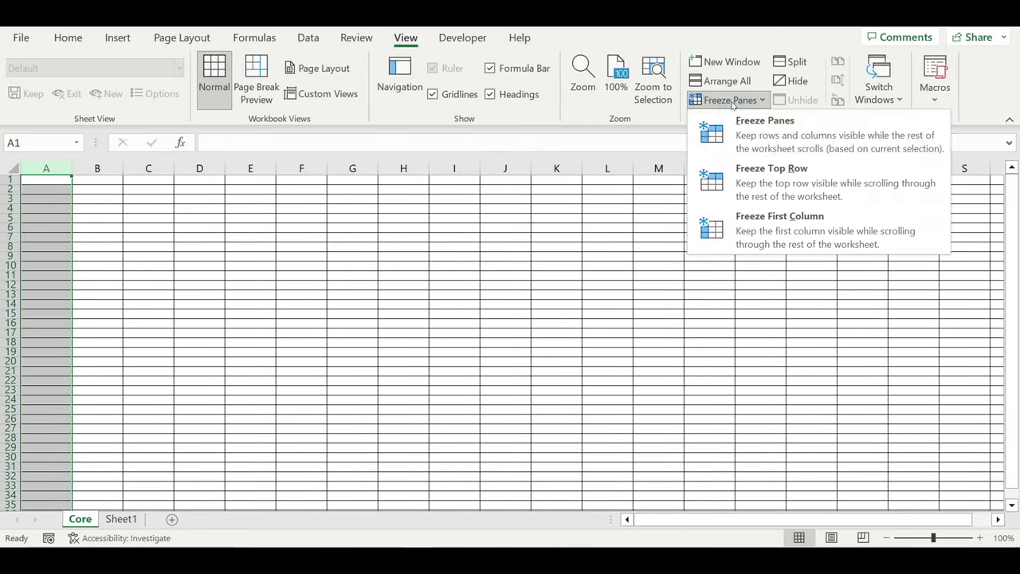
click(786, 237)
click(315, 276)
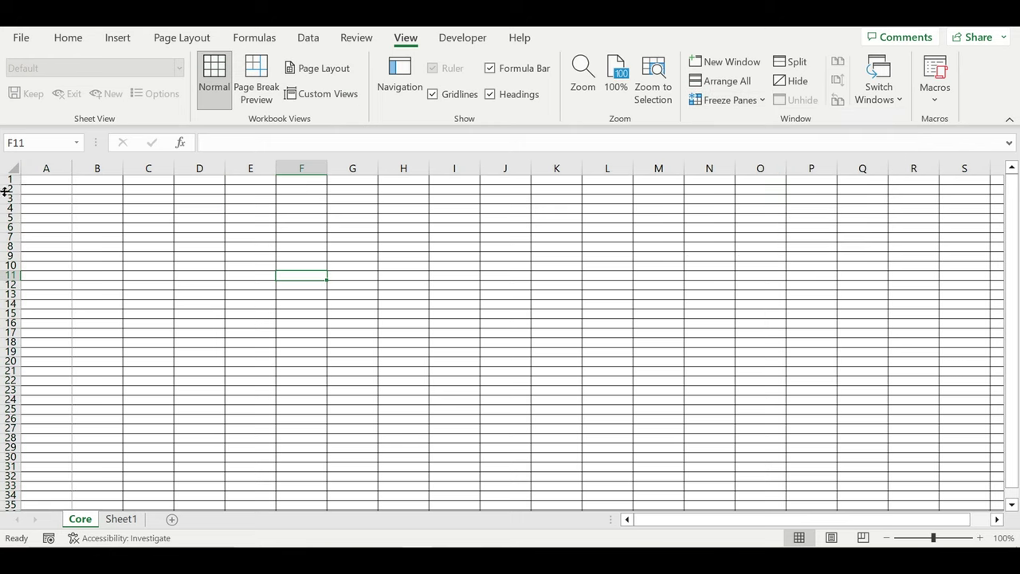
click(68, 38)
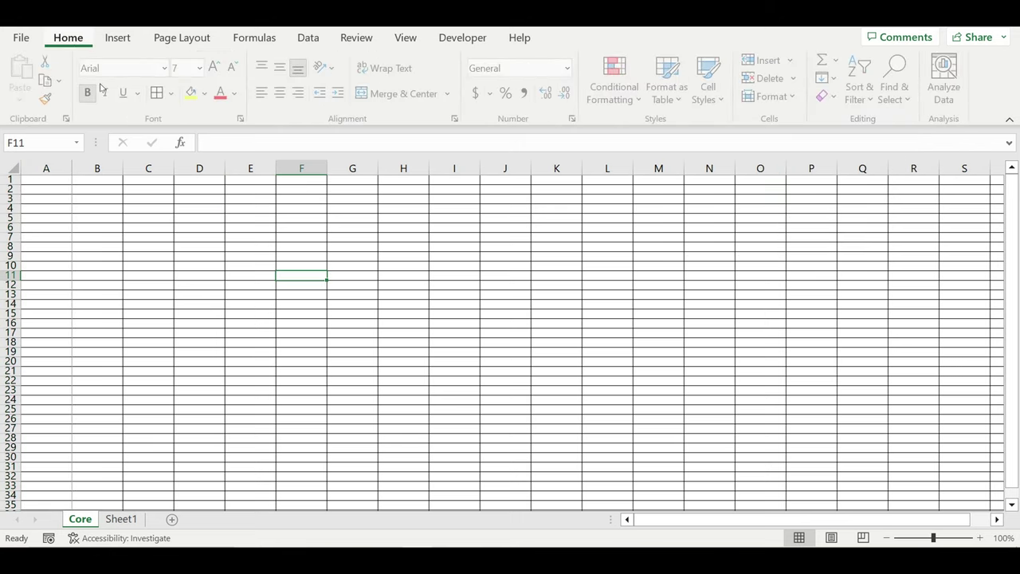
click(178, 258)
Give the whole sheet Number format with 0 decimals, thousands separator and red negatives in parentheses
click(11, 169)
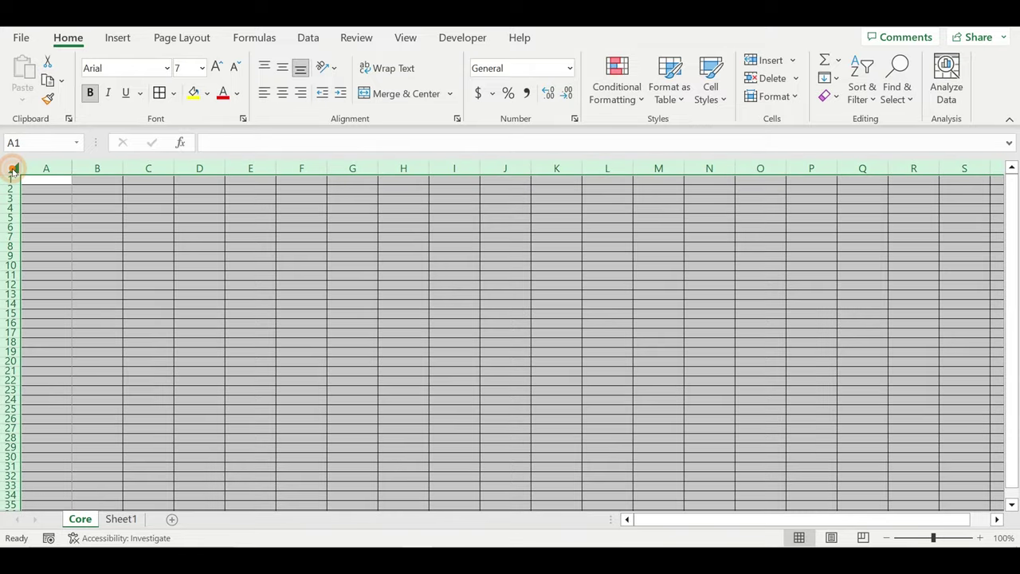
right_click(11, 169)
click(80, 460)
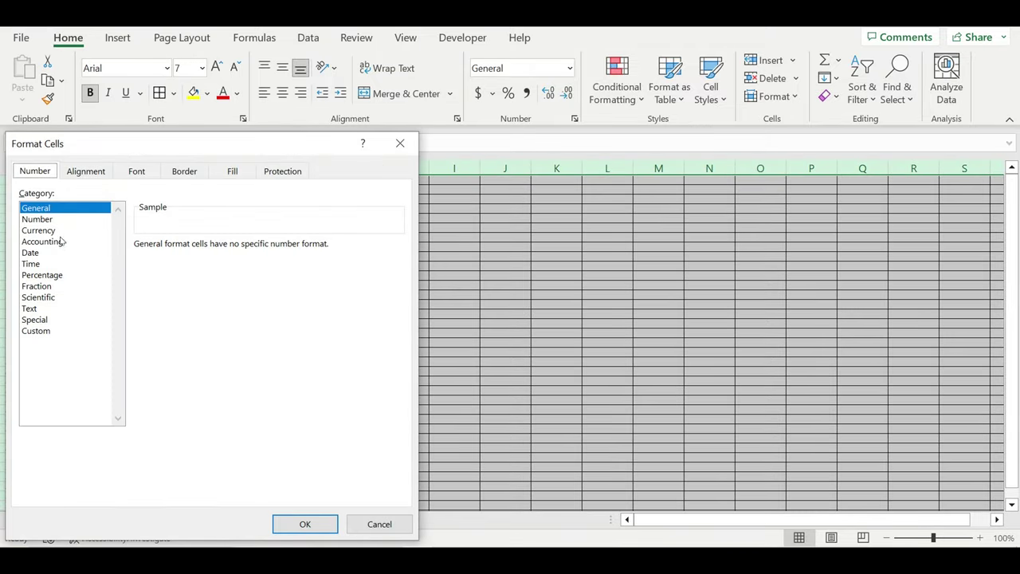
click(51, 220)
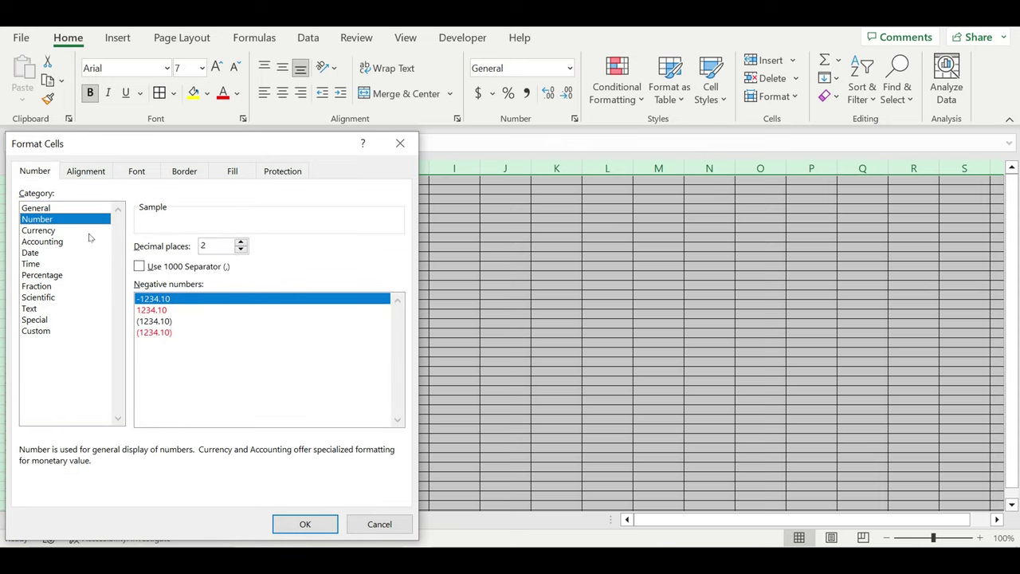
click(241, 251)
click(240, 251)
click(140, 266)
click(145, 332)
click(291, 527)
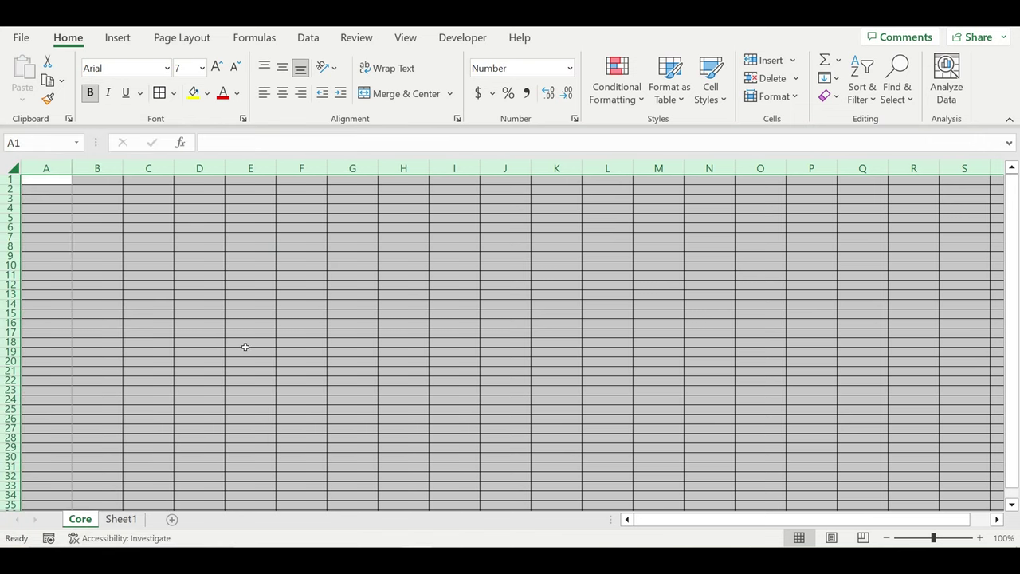
click(247, 344)
click(116, 521)
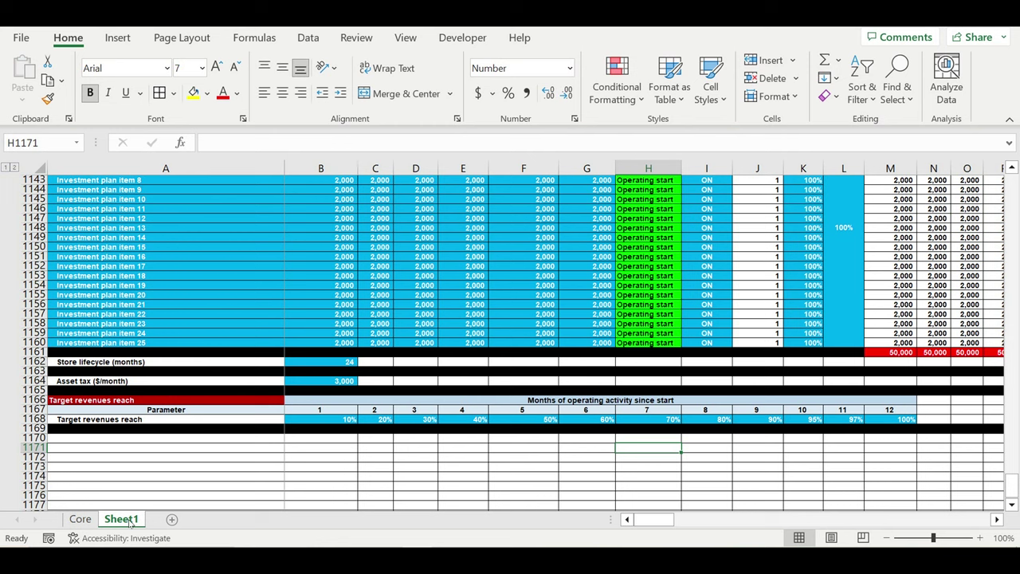
Copy Sheet1's month and year block A1:E12 and paste it at A1 of Core
drag(1011, 487, 1001, 192)
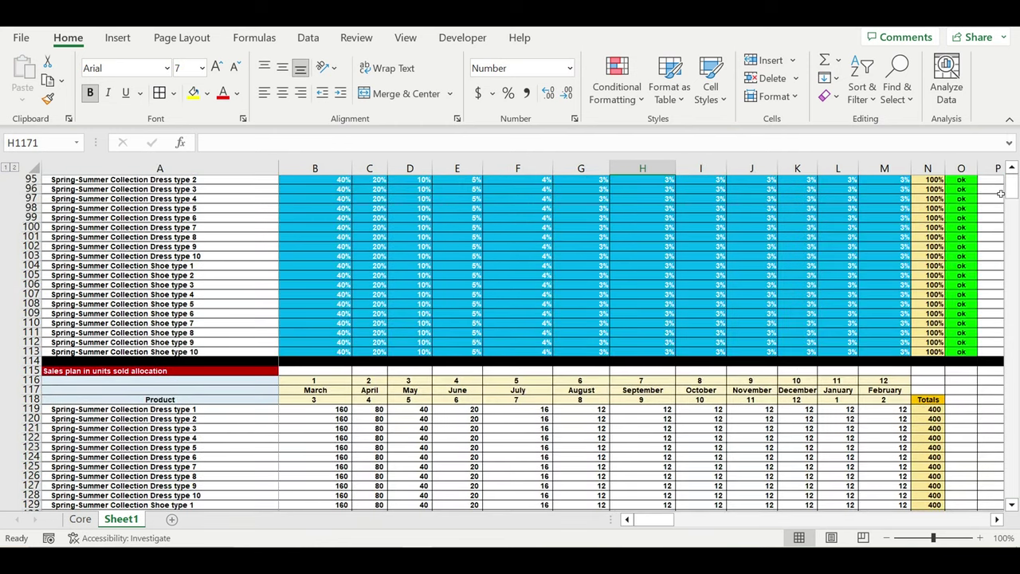
scroll(244, 194, up, 20)
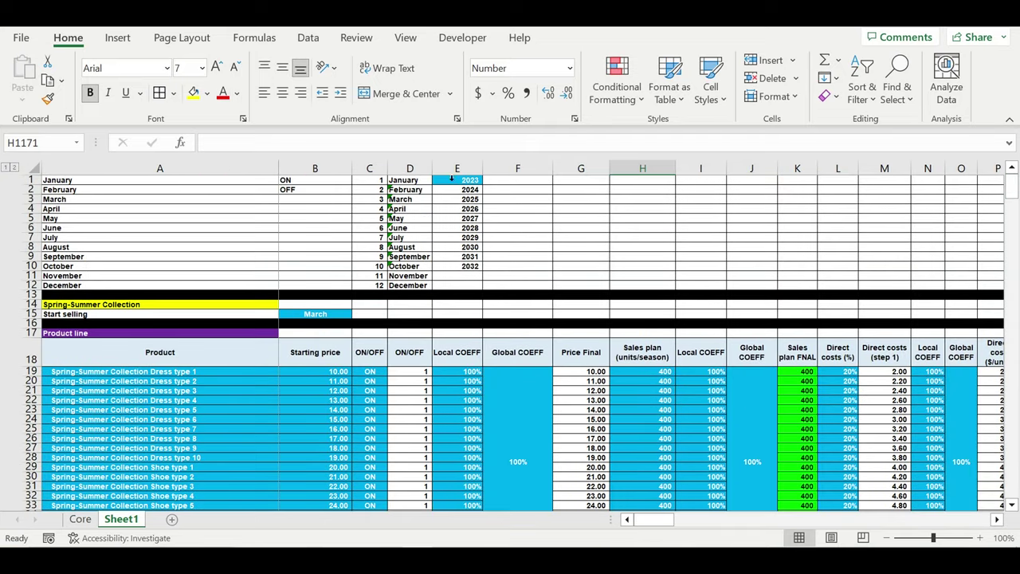
drag(254, 184, 451, 285)
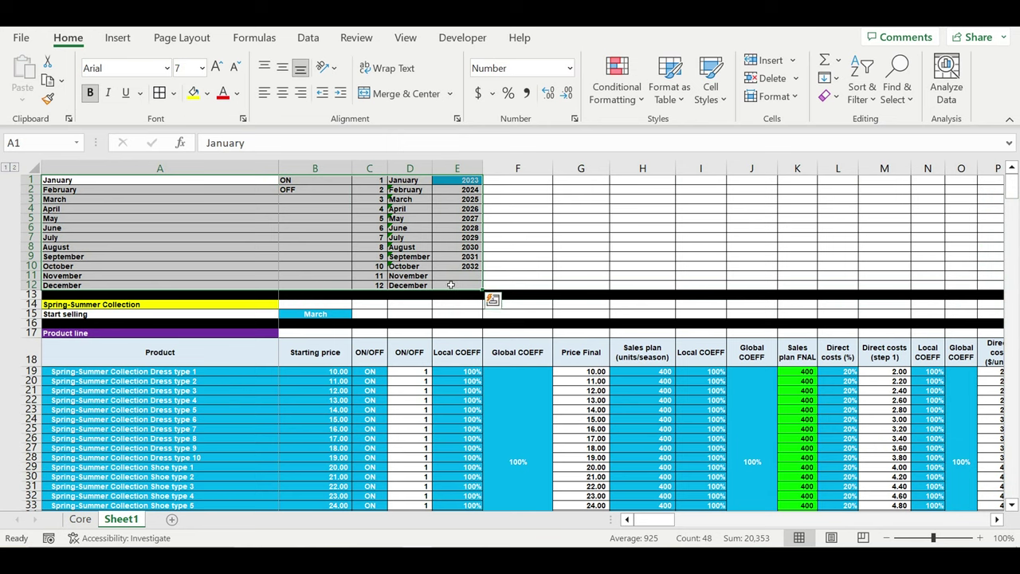
key(ctrl+c)
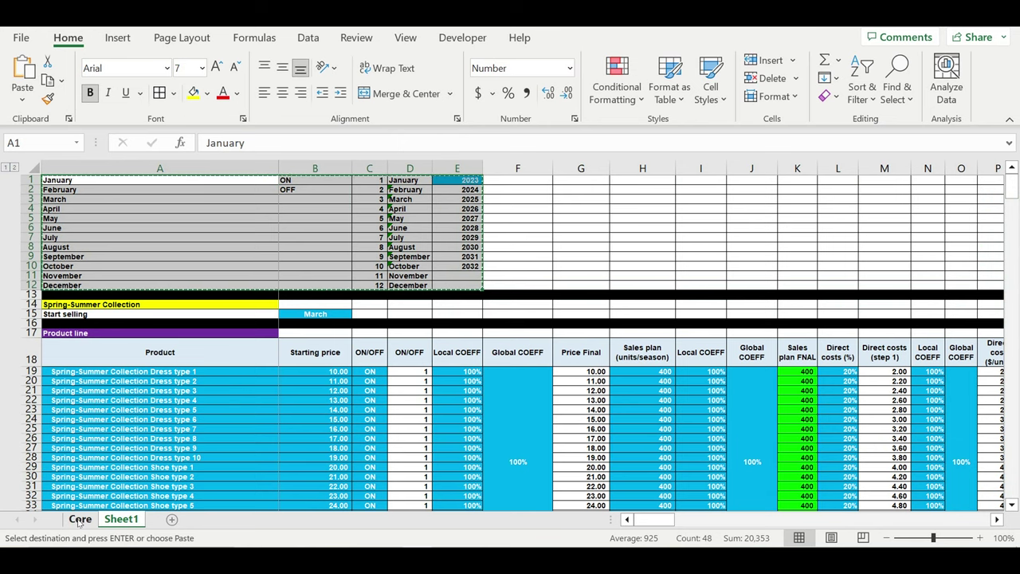
click(90, 518)
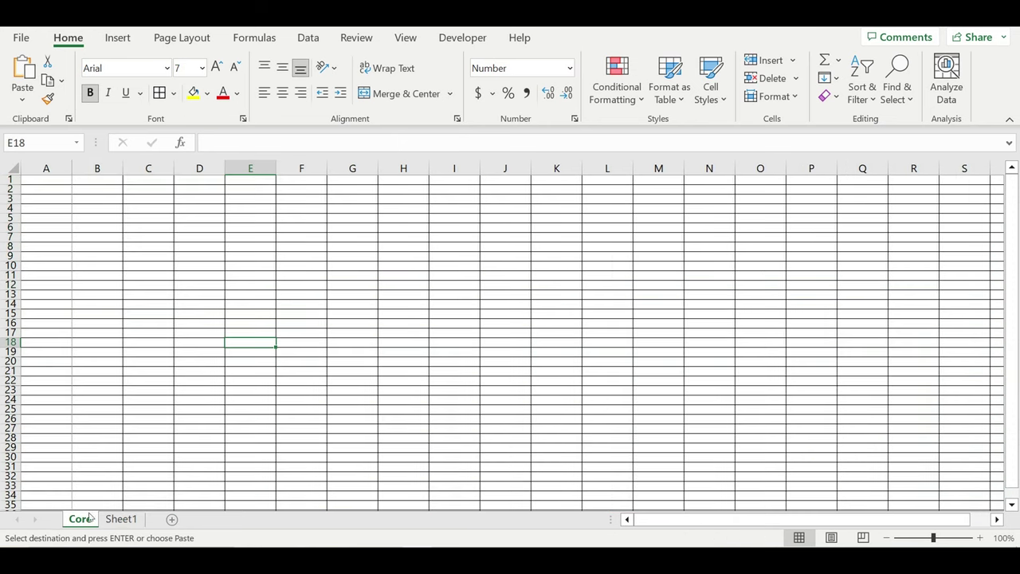
click(40, 182)
key(ctrl+v)
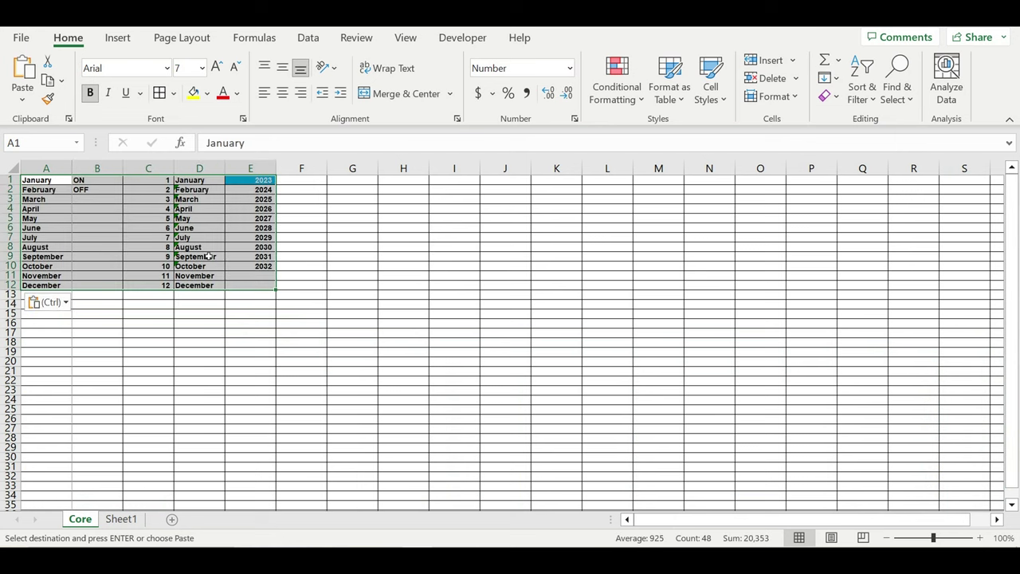
Fill row 13 of the Core sheet black
click(10, 294)
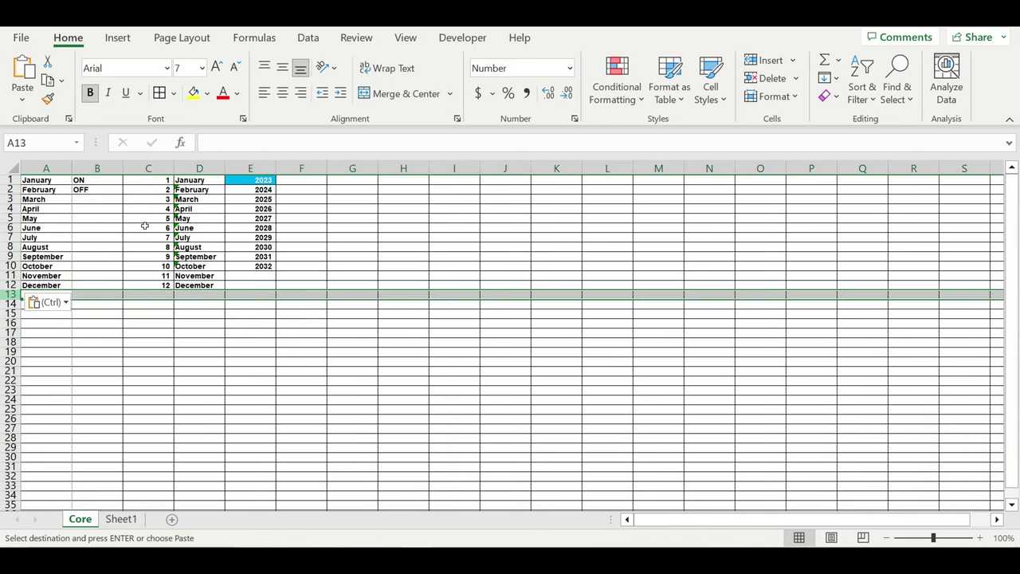
click(206, 93)
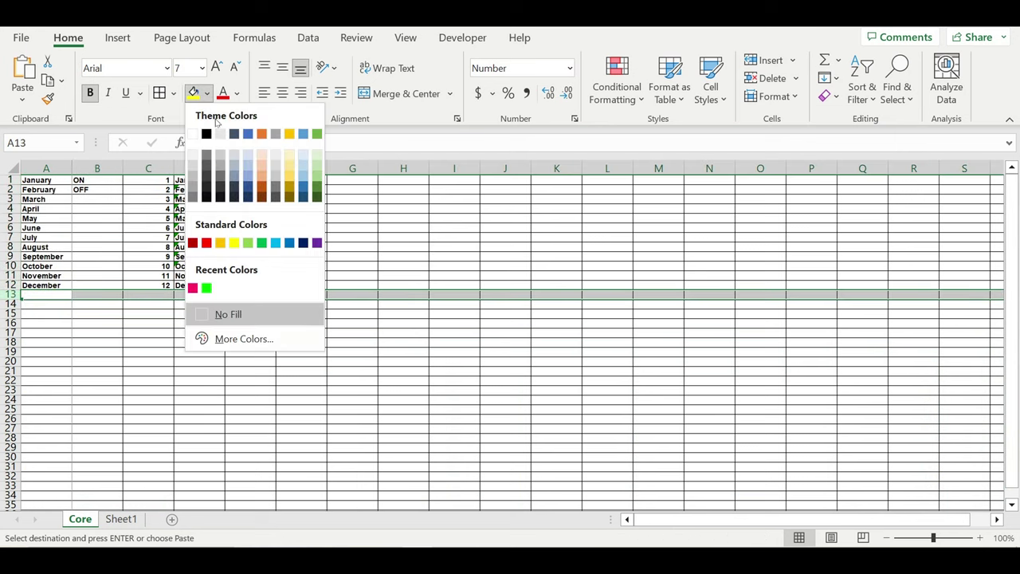
click(207, 134)
click(331, 218)
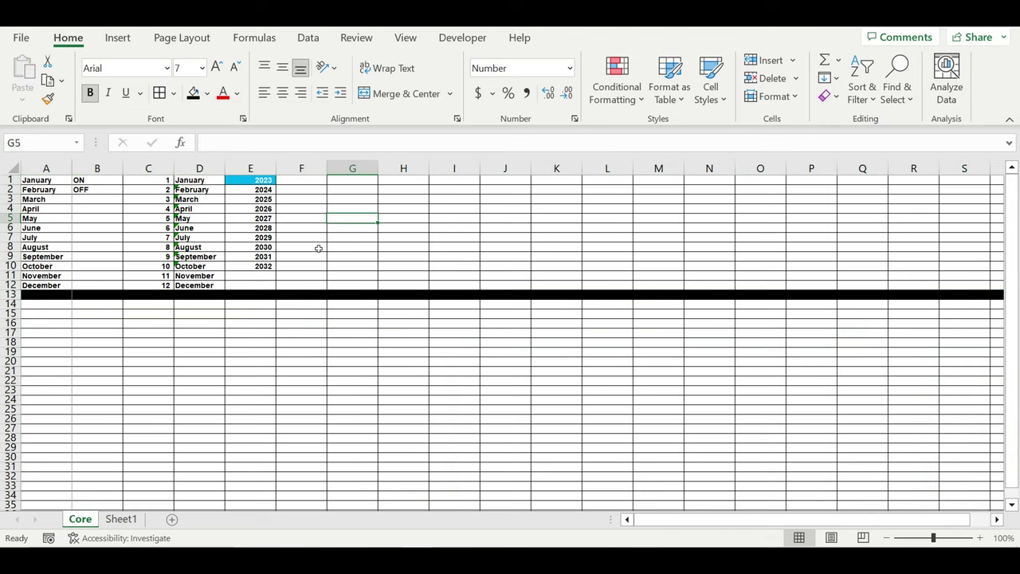
click(303, 238)
click(260, 182)
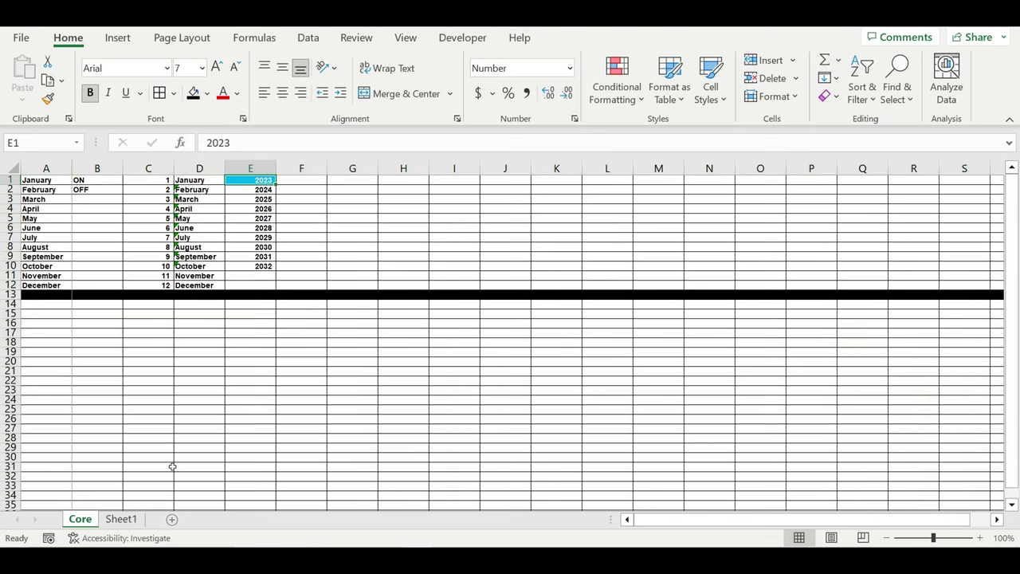
click(120, 522)
click(457, 238)
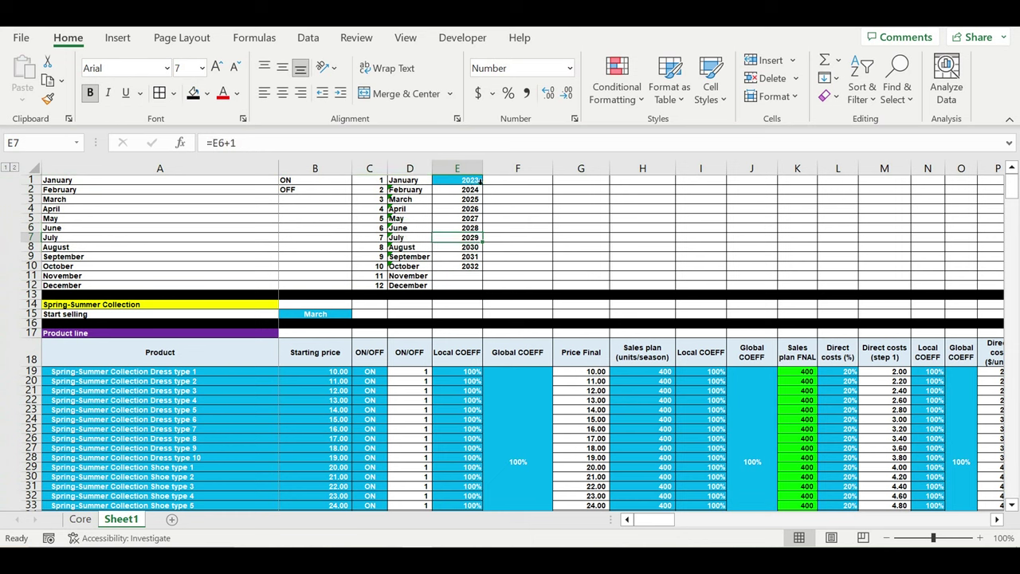
click(467, 182)
text(=)
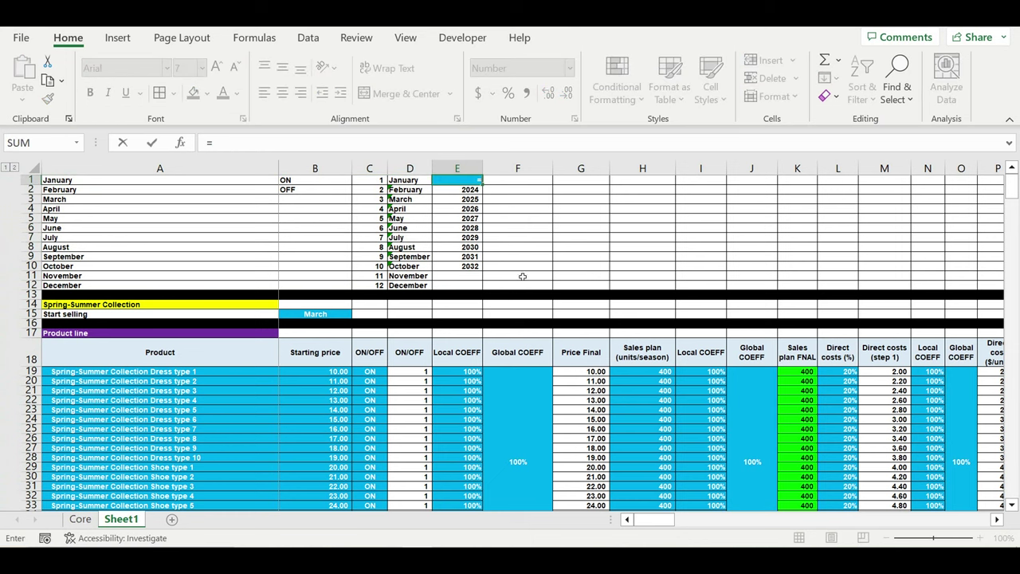
click(86, 519)
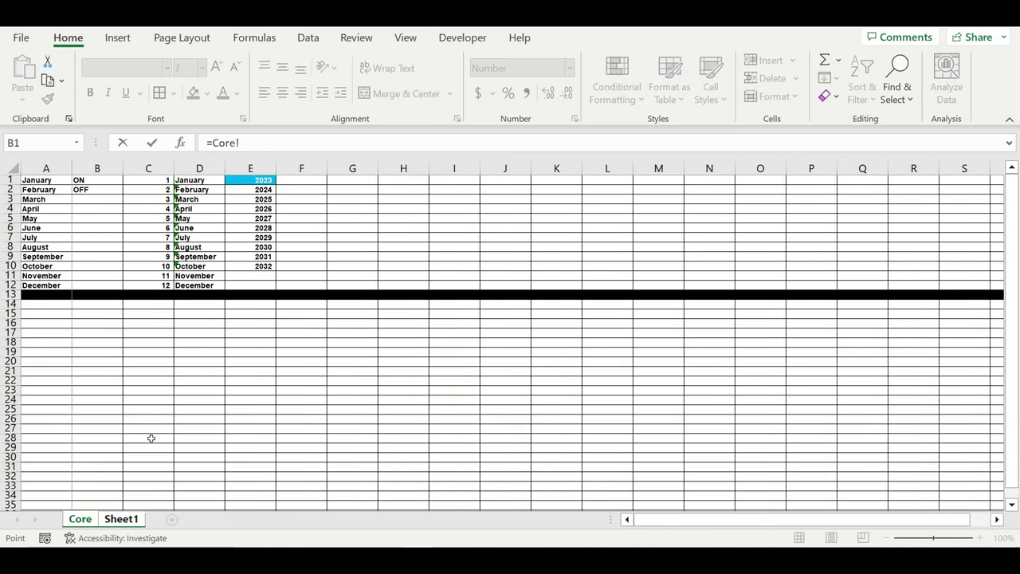
click(259, 181)
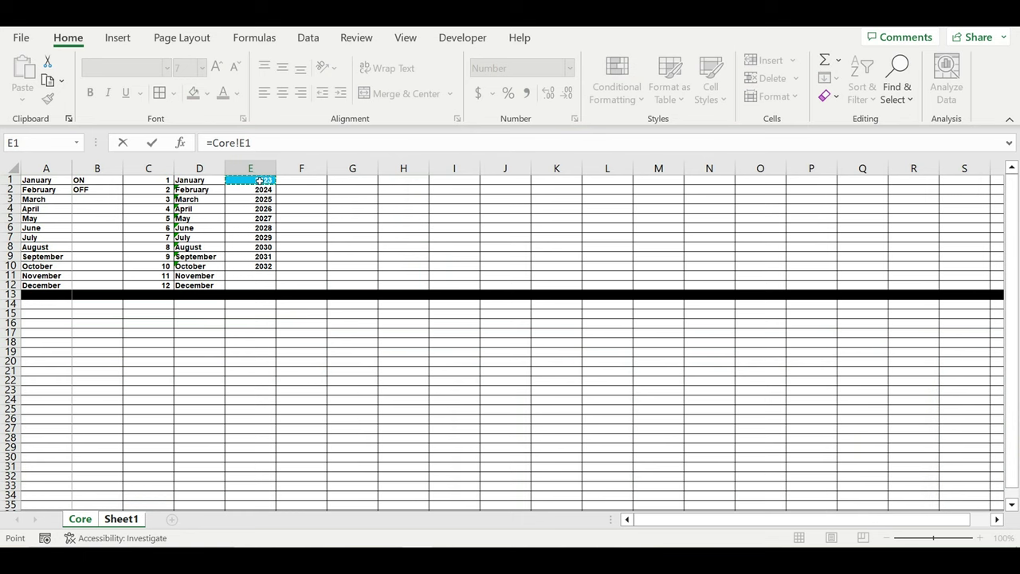
key(Return)
click(470, 181)
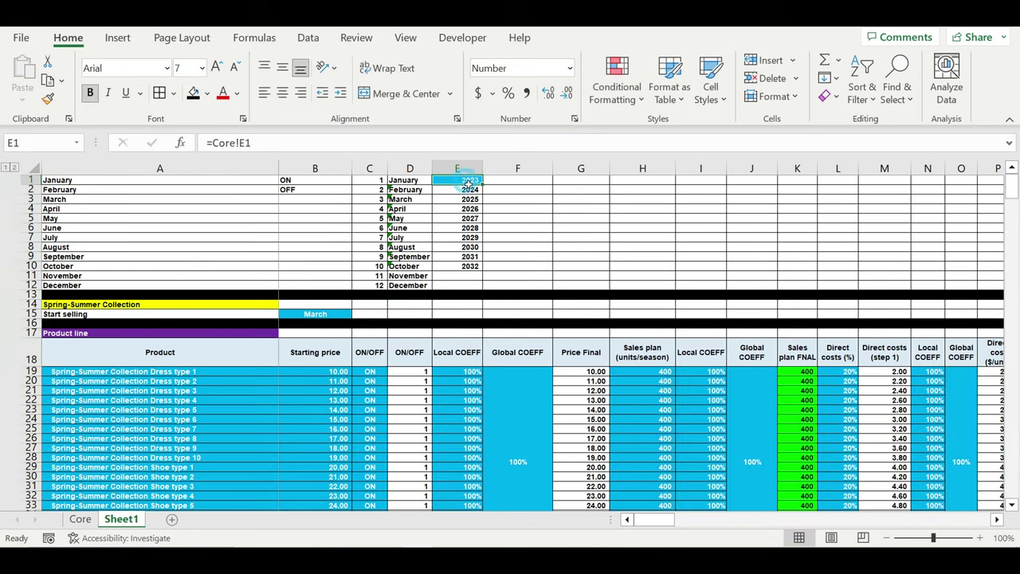
click(236, 94)
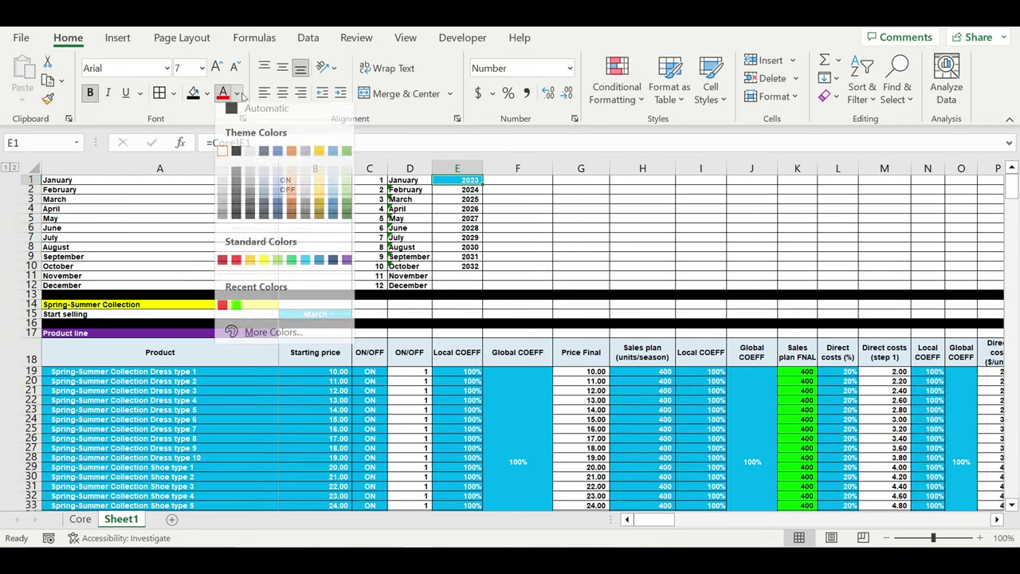
click(222, 157)
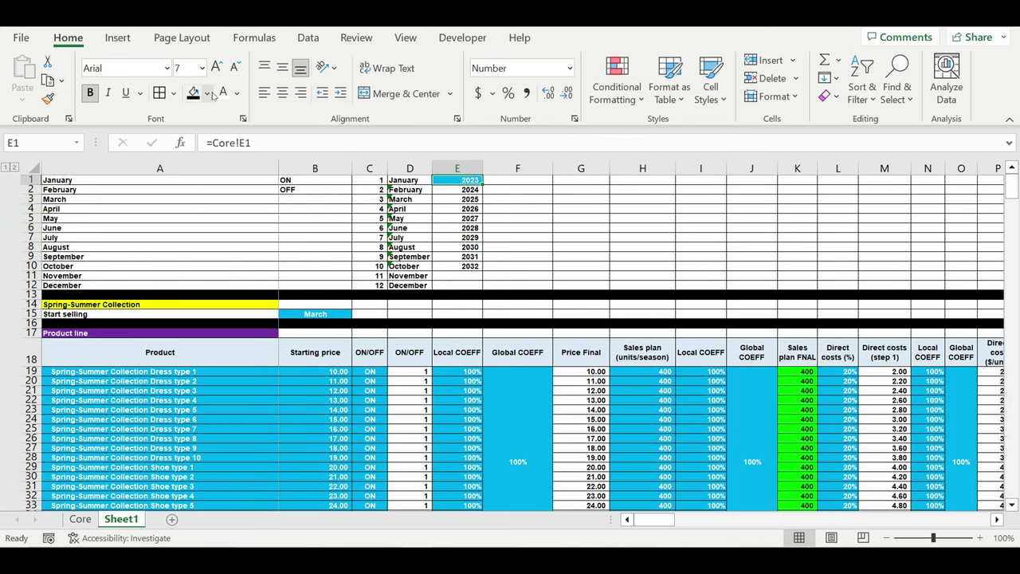
click(206, 93)
click(207, 133)
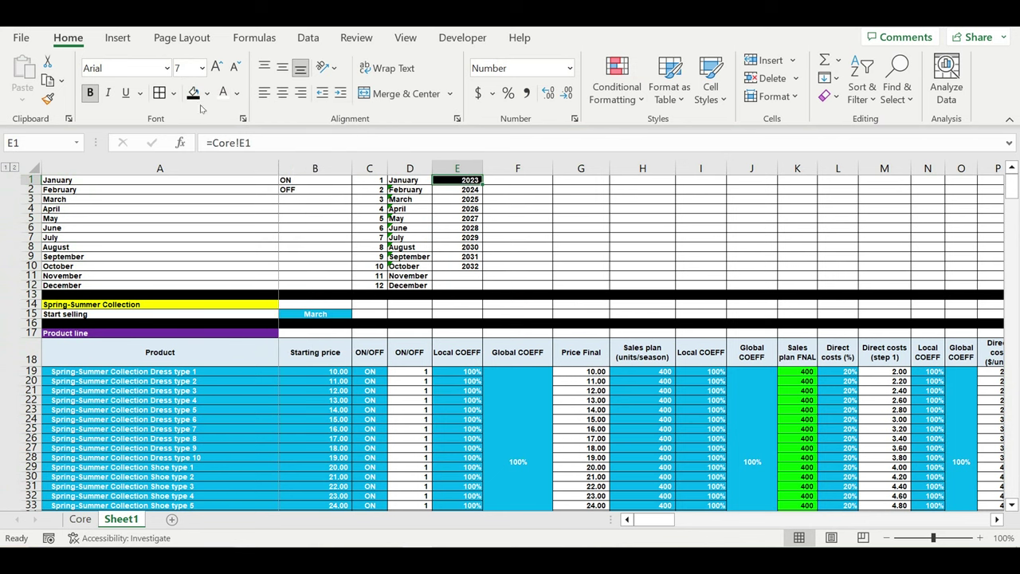
click(208, 94)
click(195, 133)
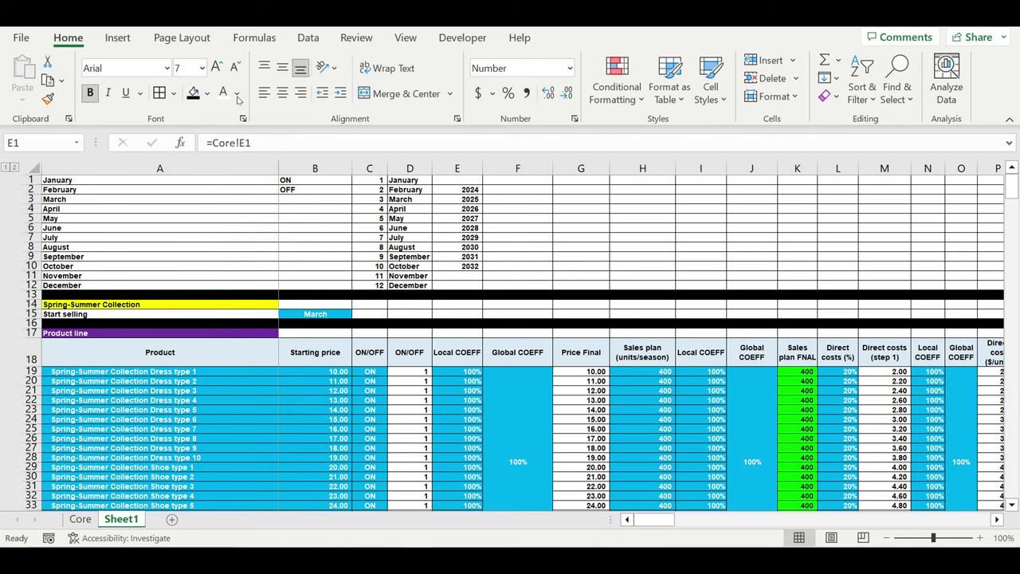
click(238, 94)
click(231, 112)
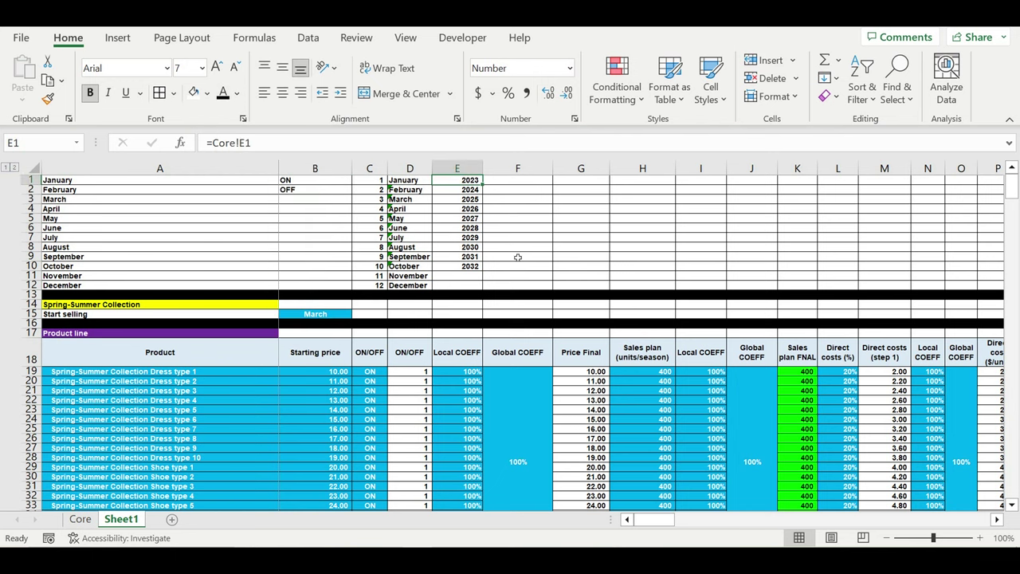
click(549, 231)
scroll(550, 236, down, 1)
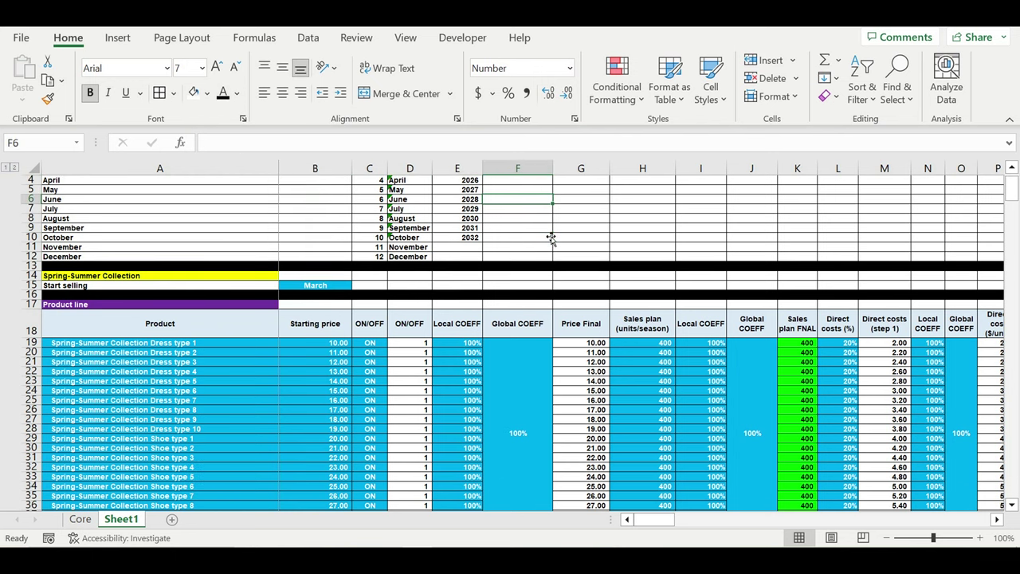
scroll(551, 237, up, 1)
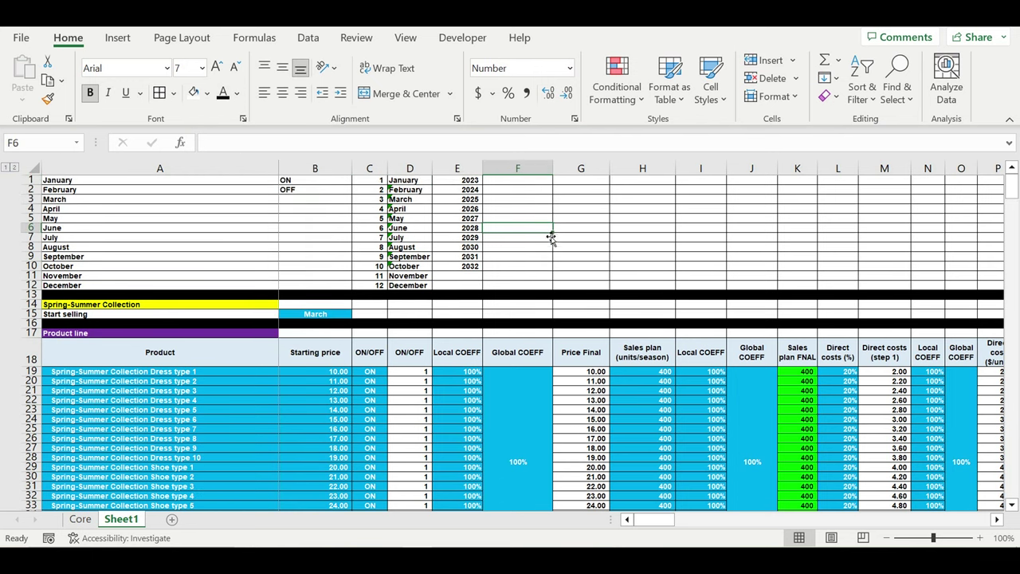
double_click(121, 519)
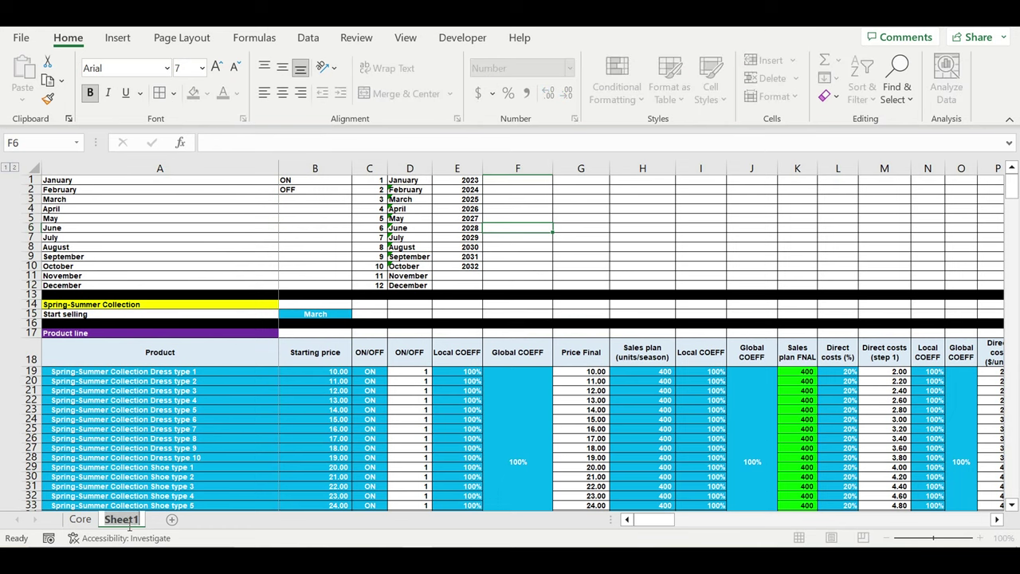
Name the Sheet1 tab '1'
text(1)
click(159, 458)
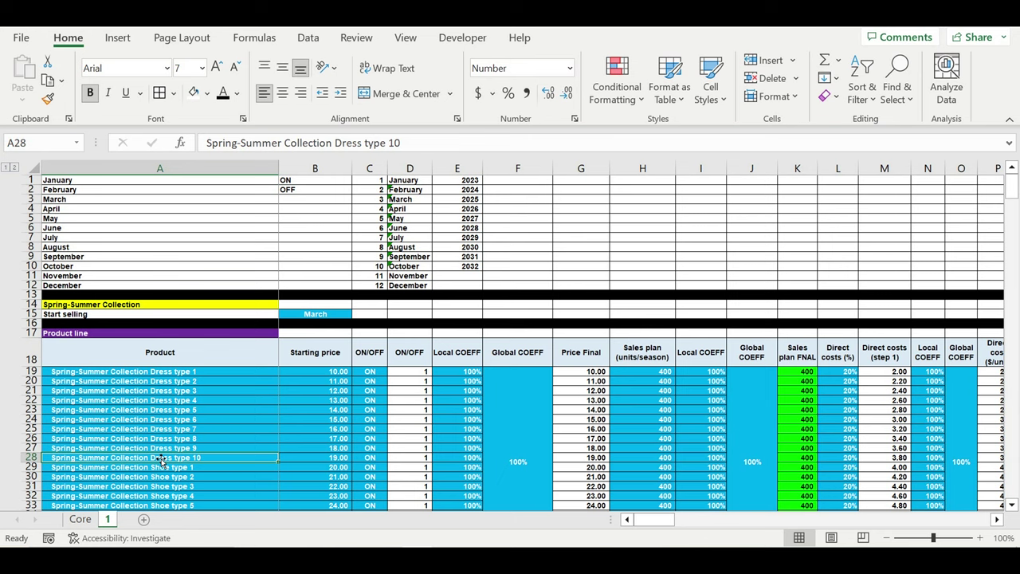
Enter the COEFF heading in cell A14 of the Core sheet
click(90, 523)
click(239, 394)
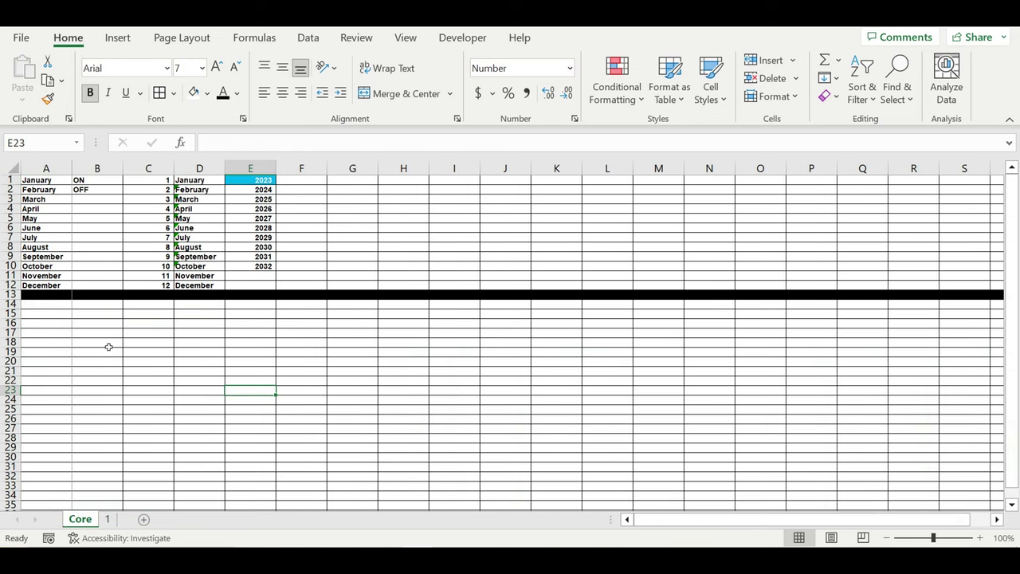
click(65, 306)
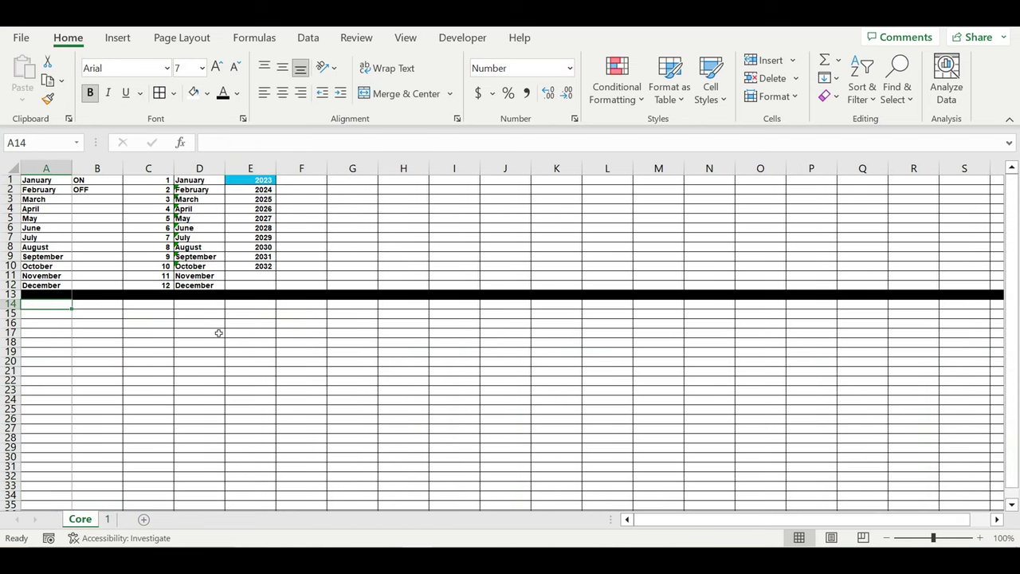
text(COED)
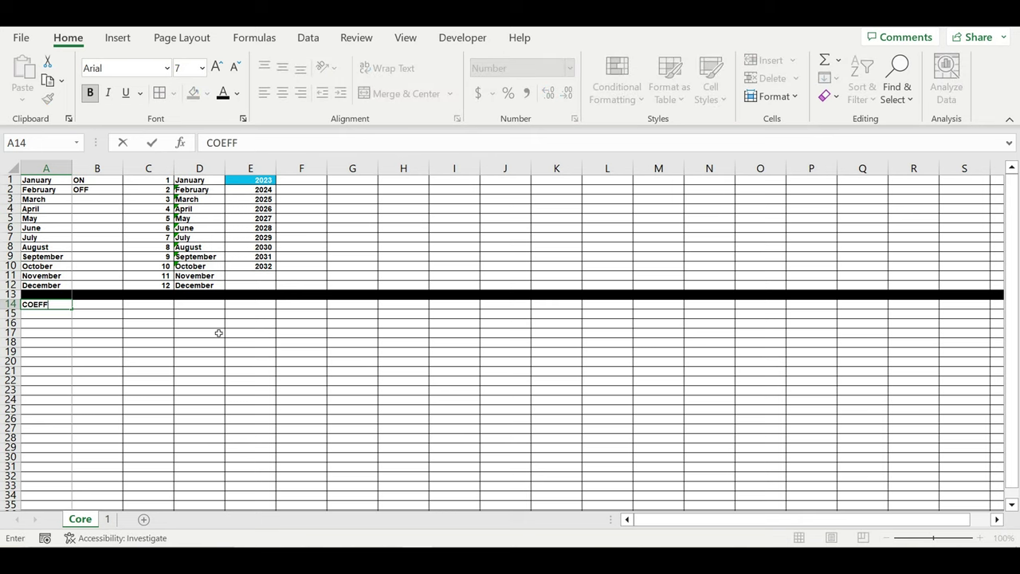
key(Return)
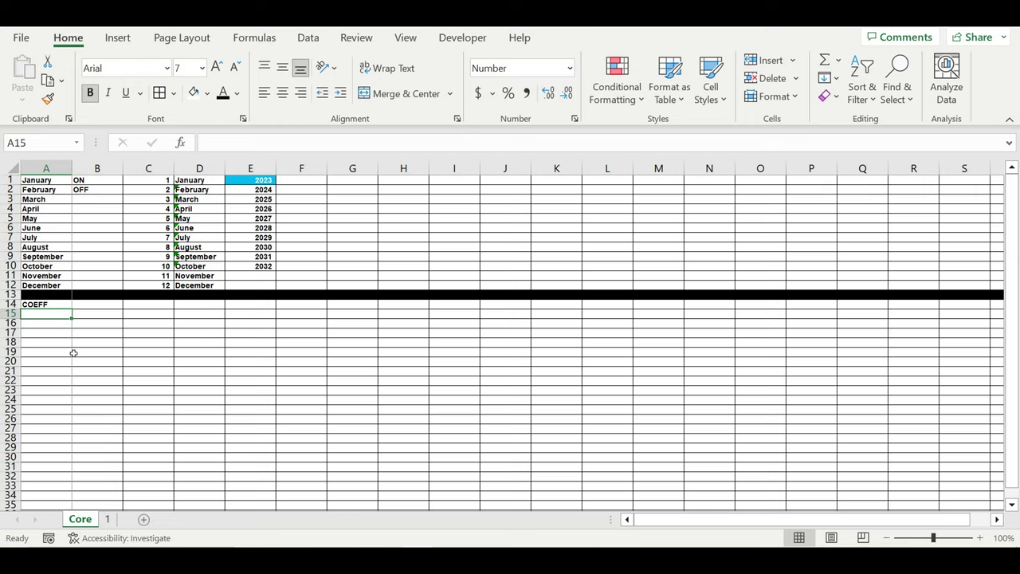
Give A14 a purple fill with white text, then start typing 'Parameter' in A15
click(33, 305)
click(207, 94)
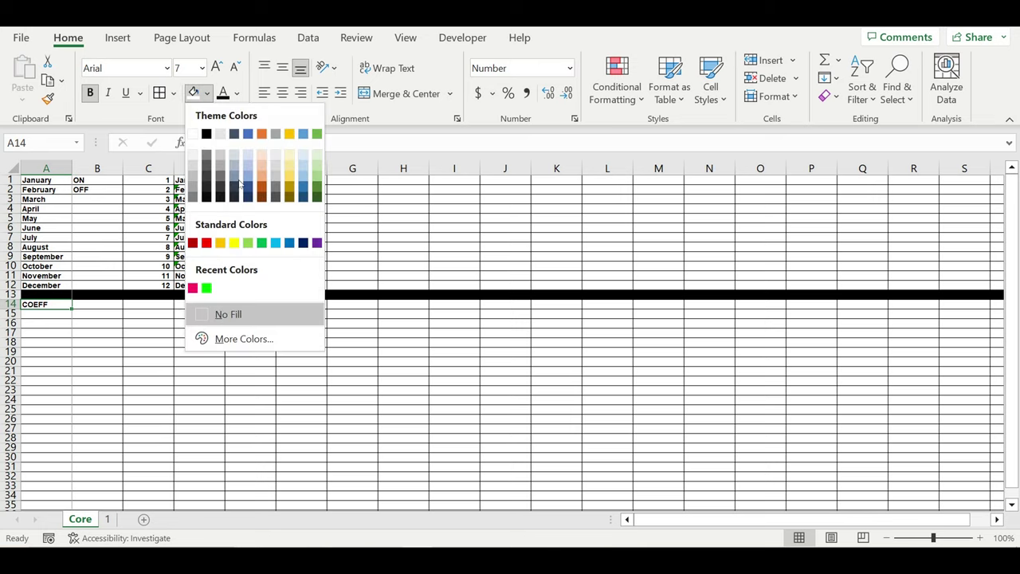
click(317, 242)
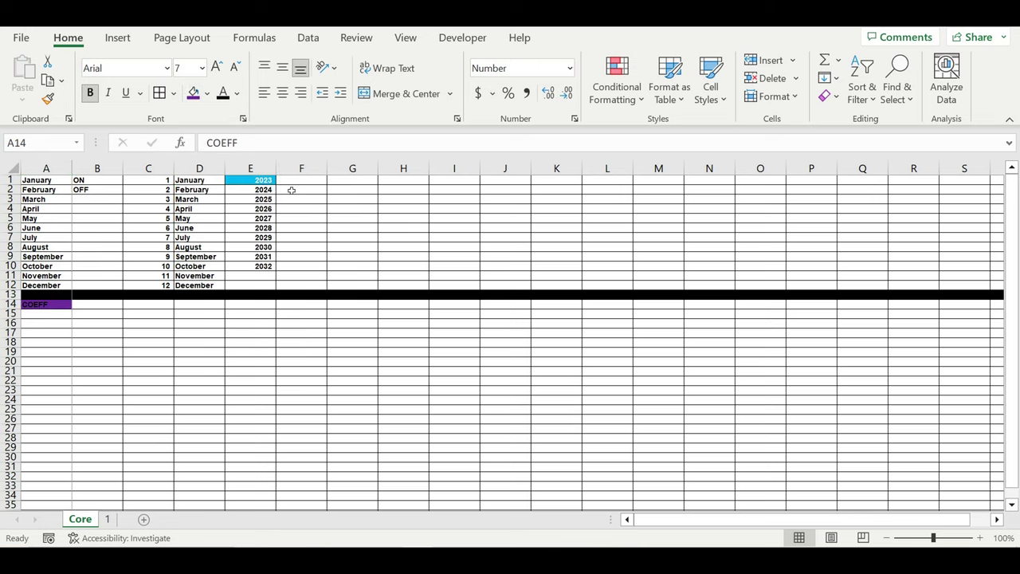
click(237, 93)
click(227, 158)
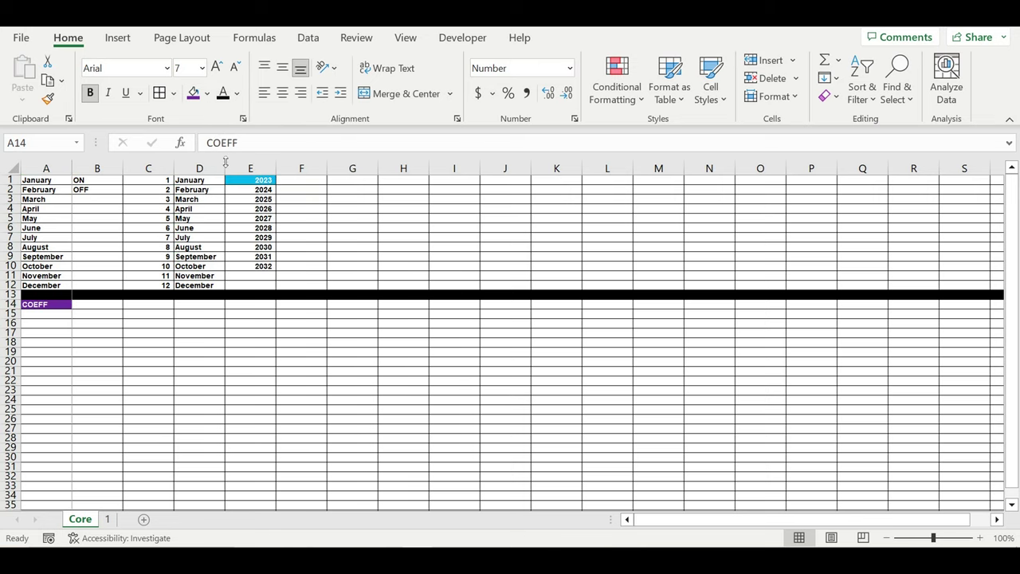
click(166, 353)
click(55, 318)
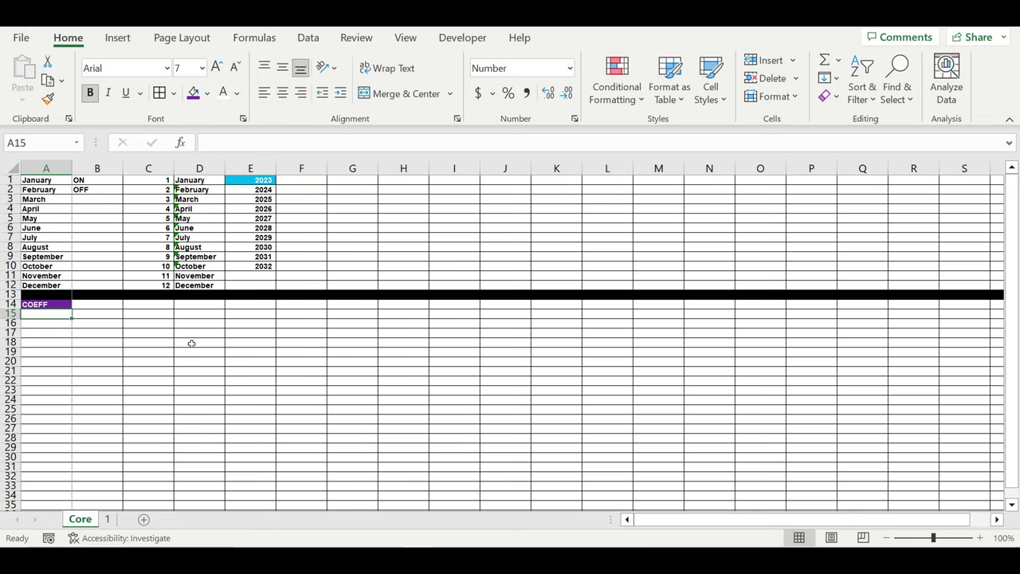
text(Parameter)
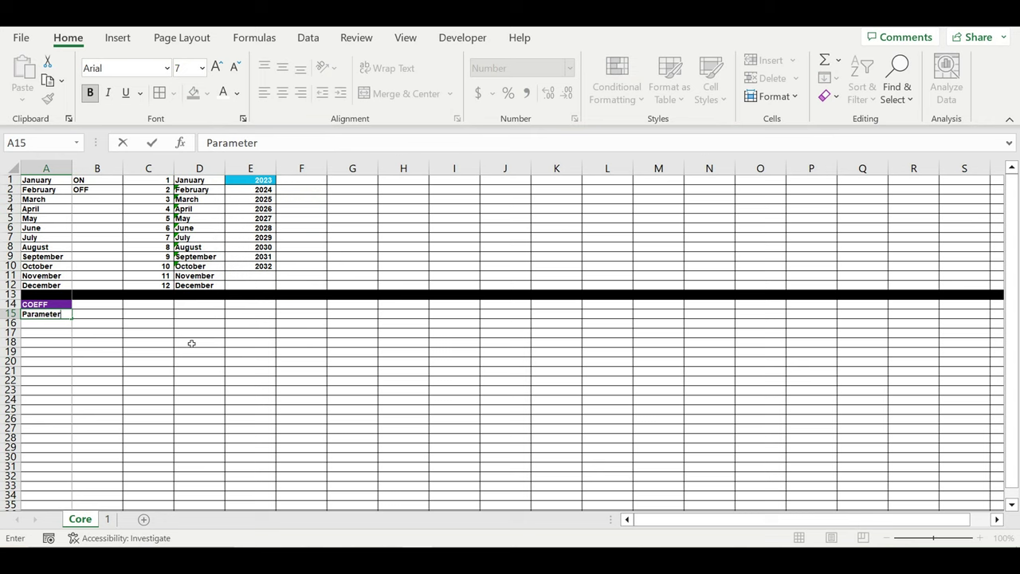
Add the Parameter and % headers in A15:B15, centred with light-blue fill
key(Return)
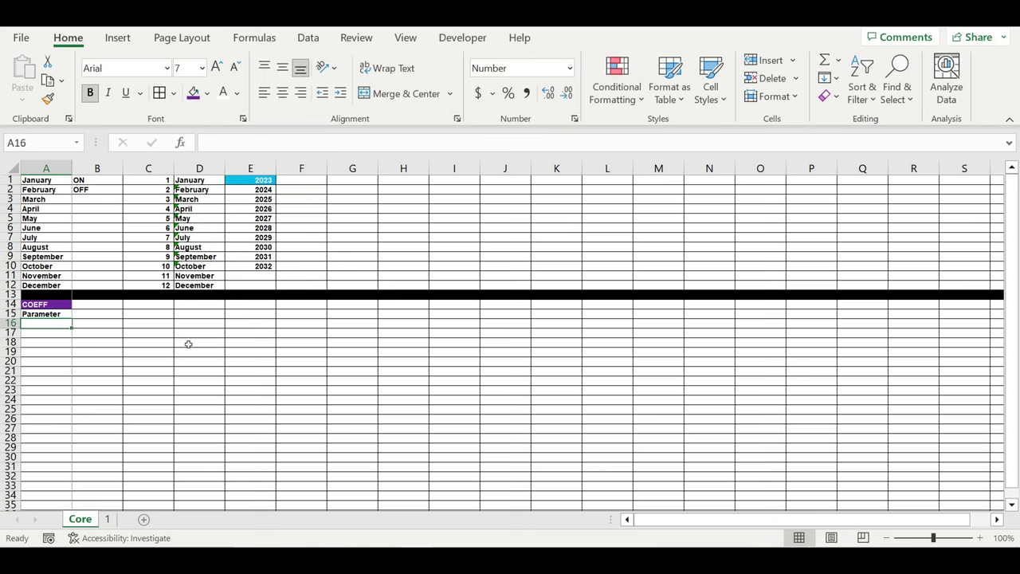
click(96, 318)
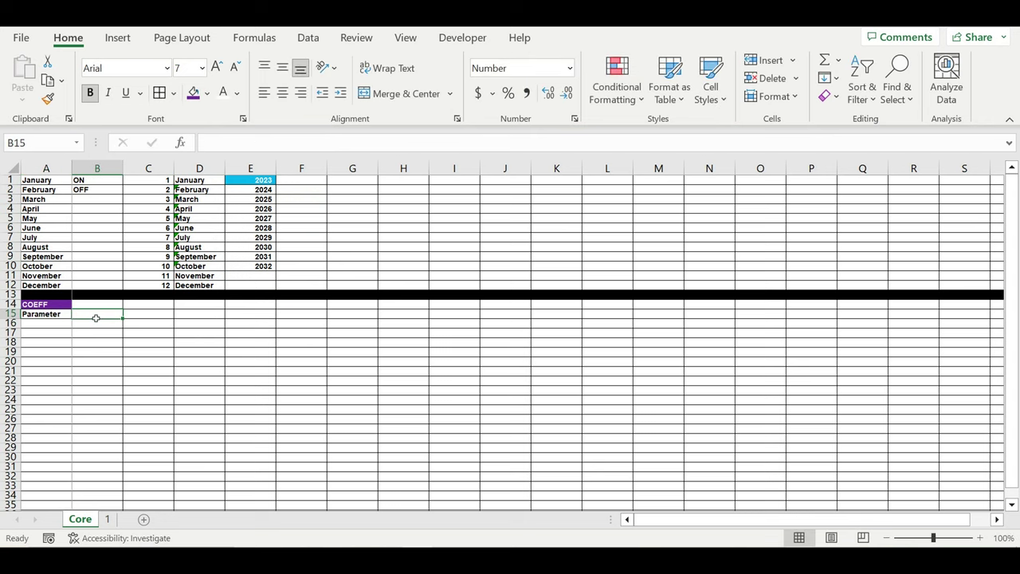
text(CO)
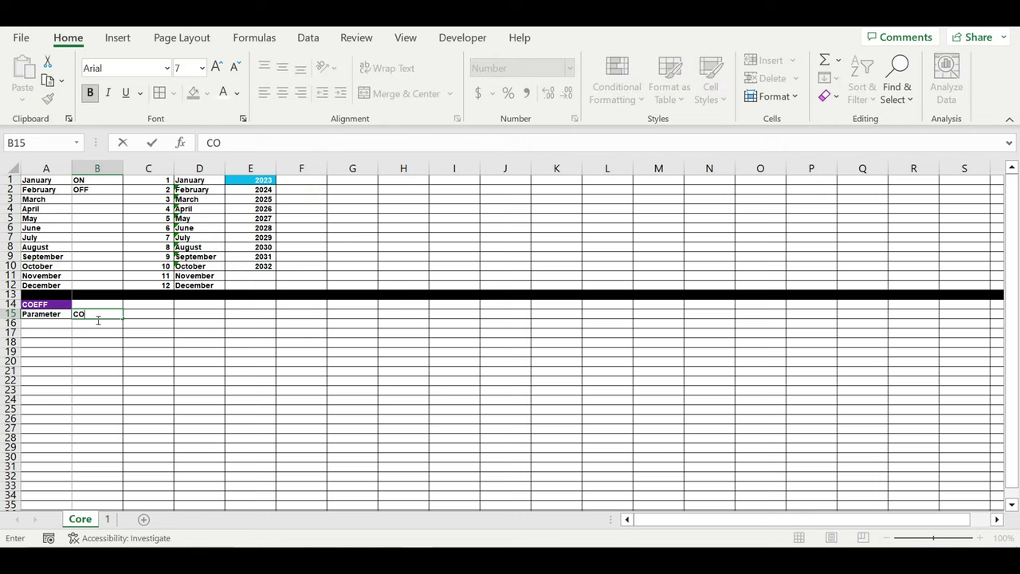
key(BackSpace)
key(BackSpace)
text(%)
click(114, 350)
drag(66, 318, 80, 316)
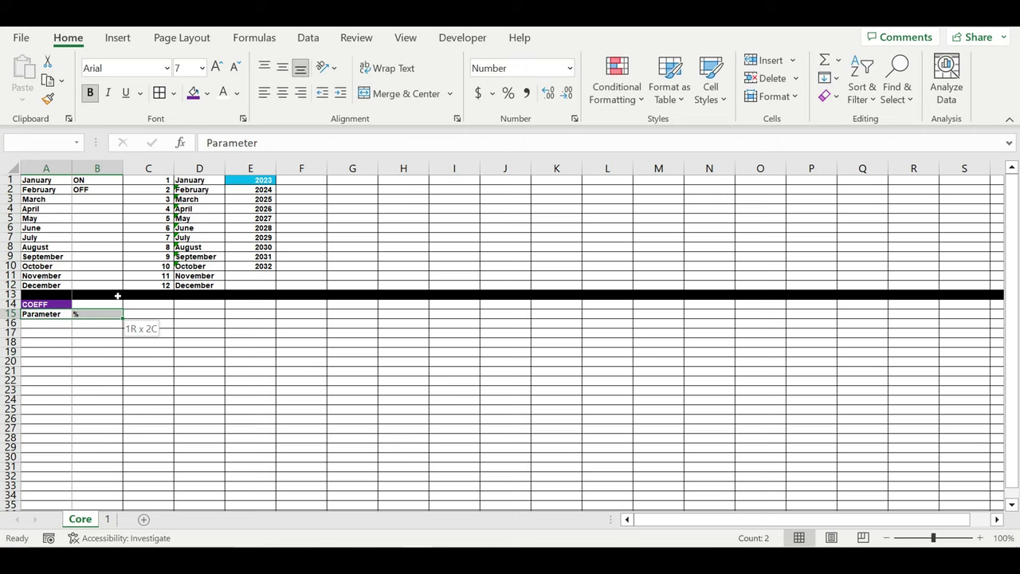
click(282, 94)
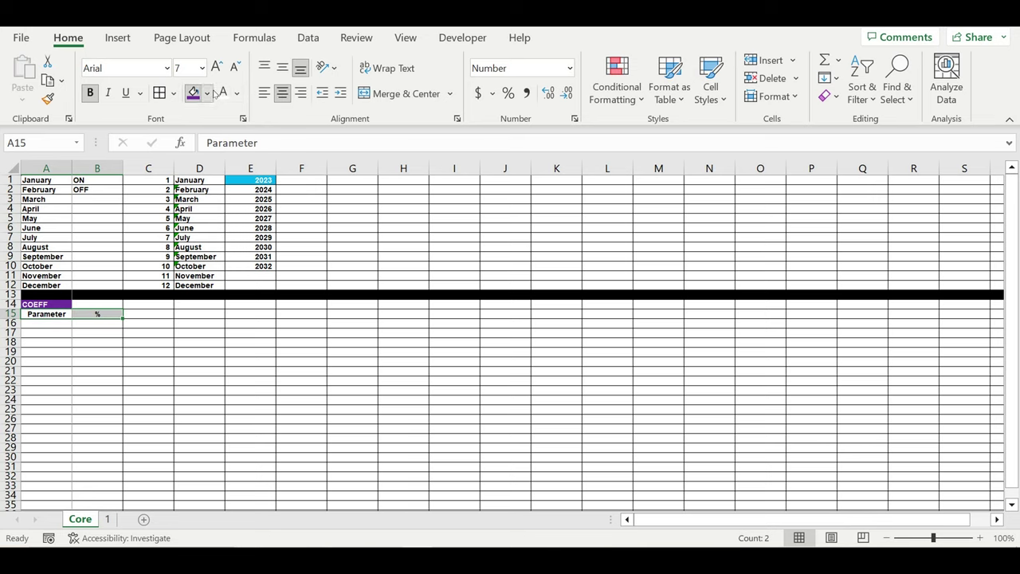
click(206, 92)
click(304, 157)
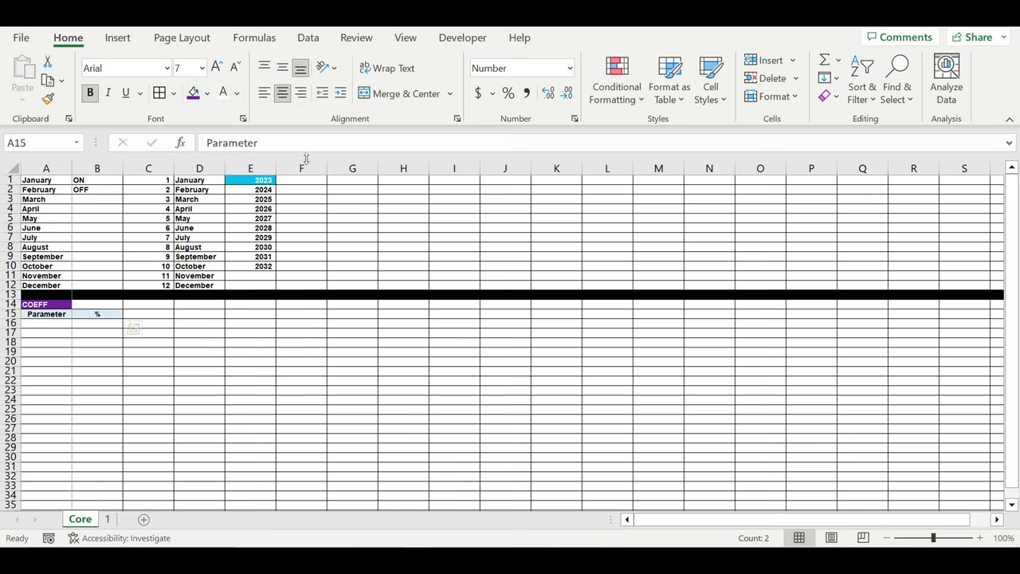
click(195, 341)
Label A16 'Pricing' and format B16:B25 as blue-filled percentages
click(40, 324)
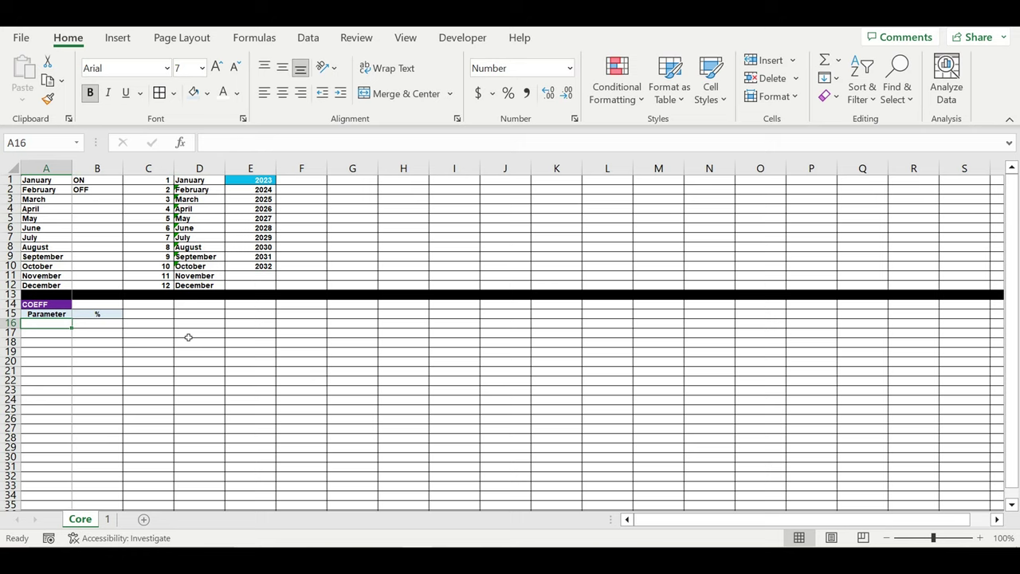
text(Pri)
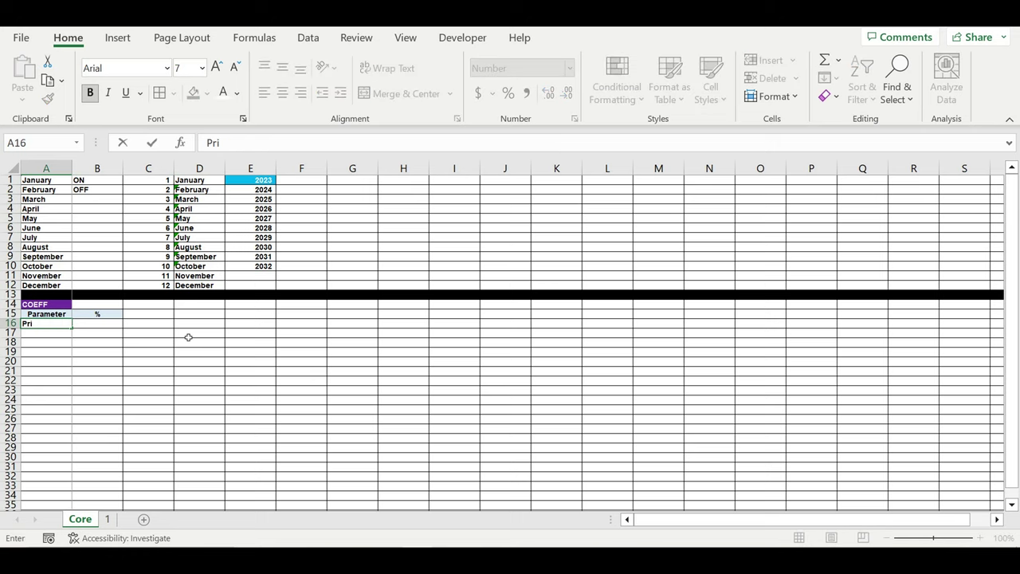
text(cing)
key(Return)
click(114, 325)
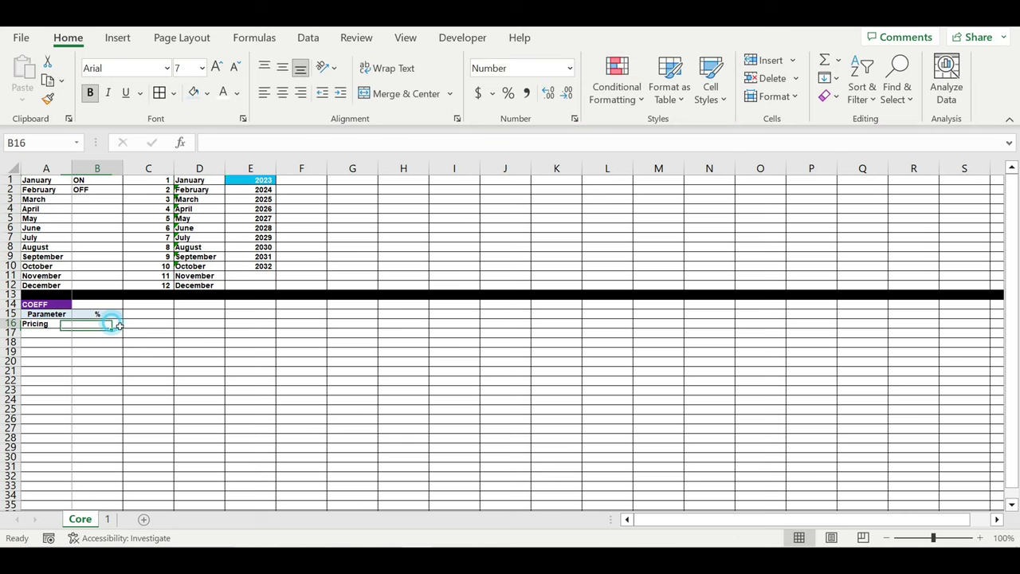
drag(105, 326, 120, 409)
click(508, 93)
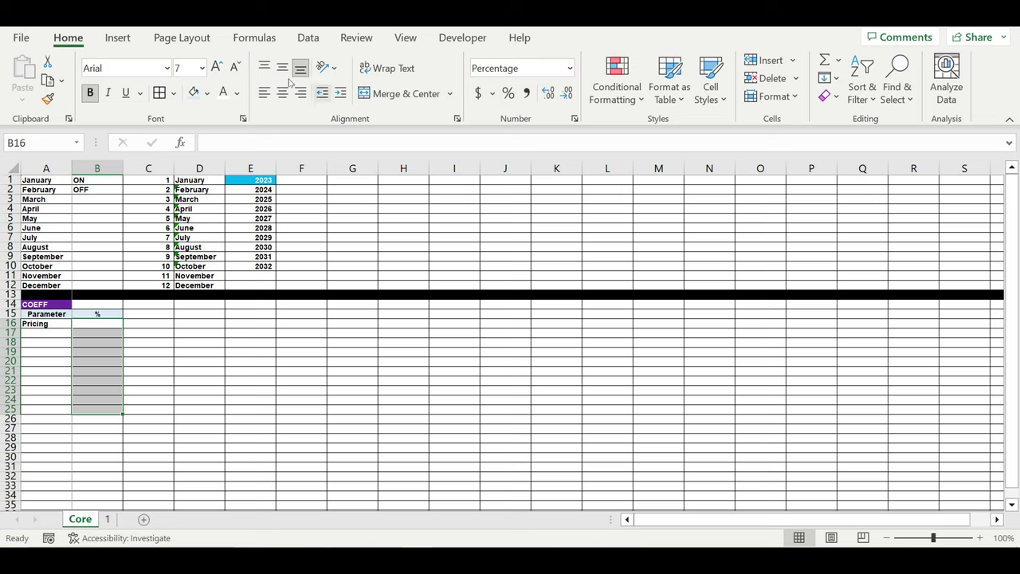
click(207, 93)
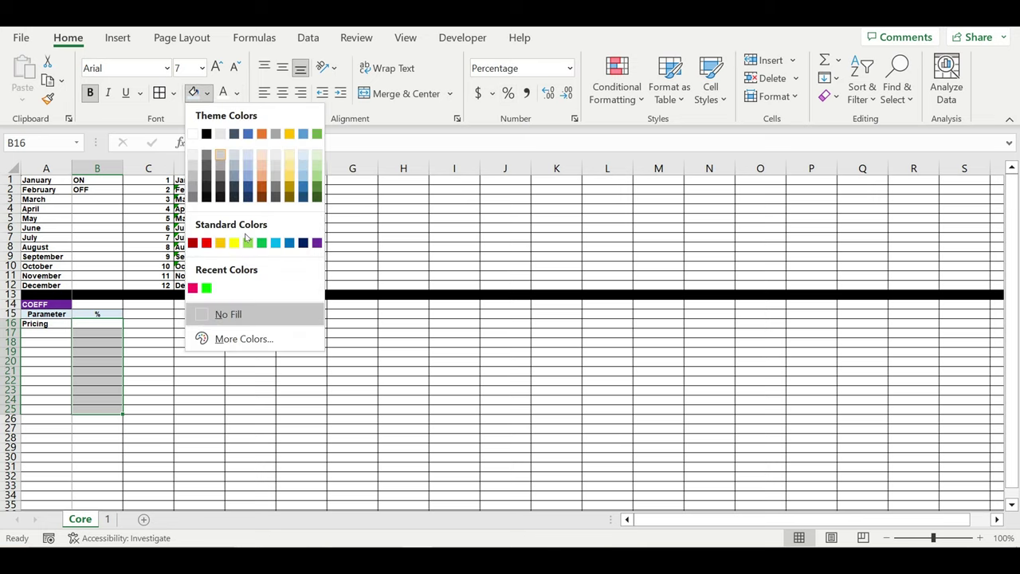
click(276, 243)
Enter 100% in B16 and fill it down through B25
drag(115, 328, 115, 341)
click(115, 327)
text(100)
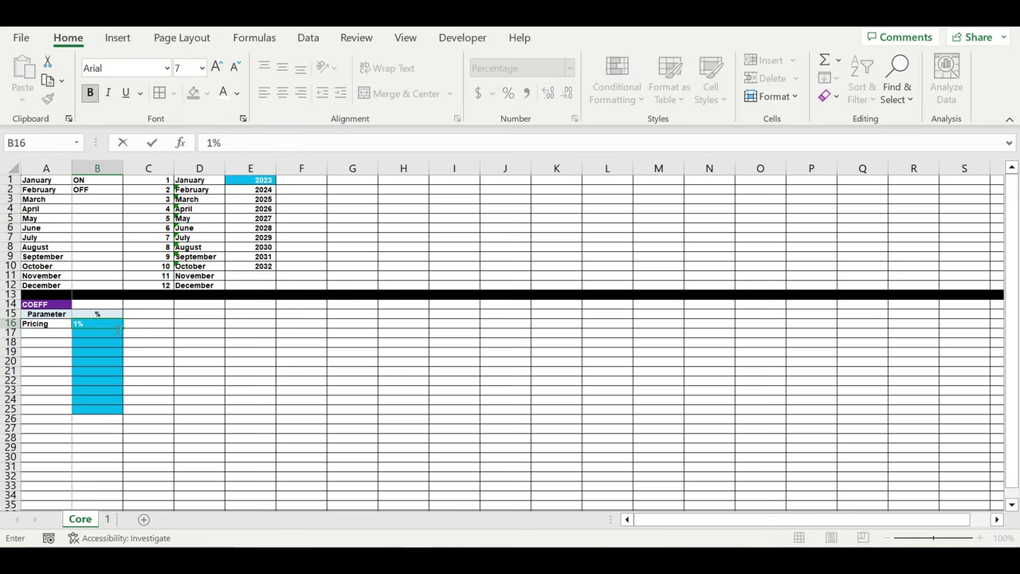
click(169, 333)
click(98, 329)
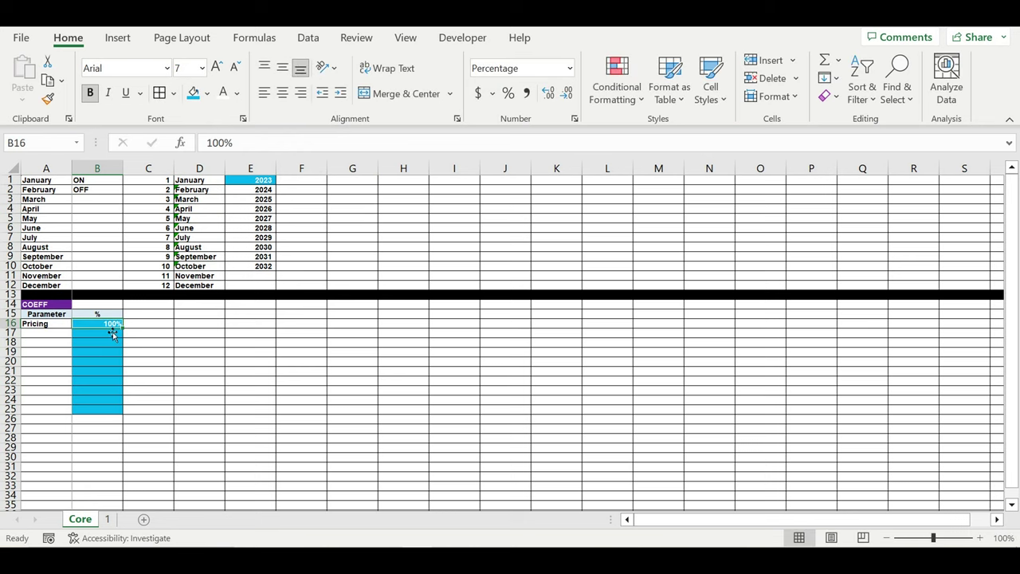
drag(124, 328, 128, 418)
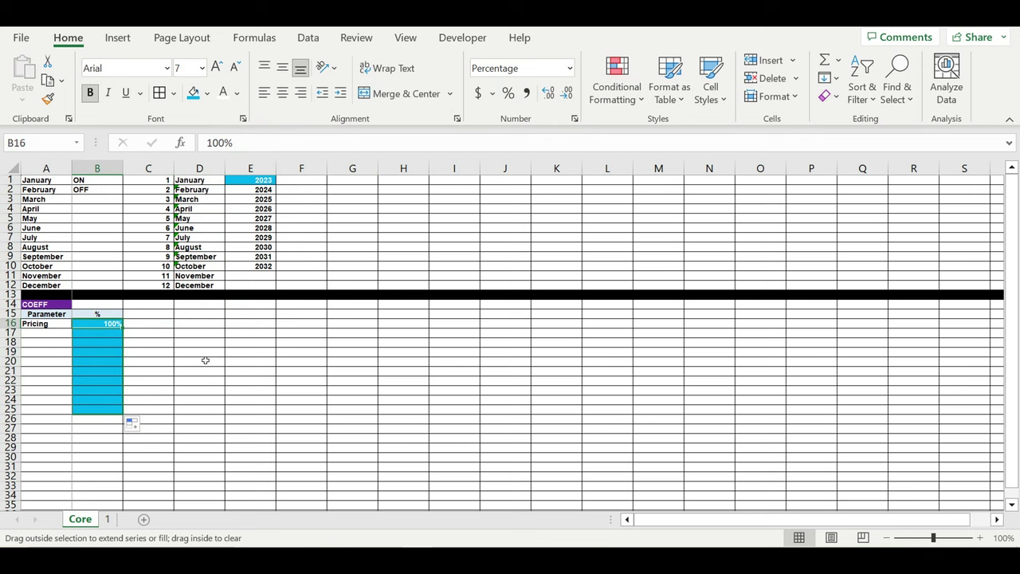
click(206, 353)
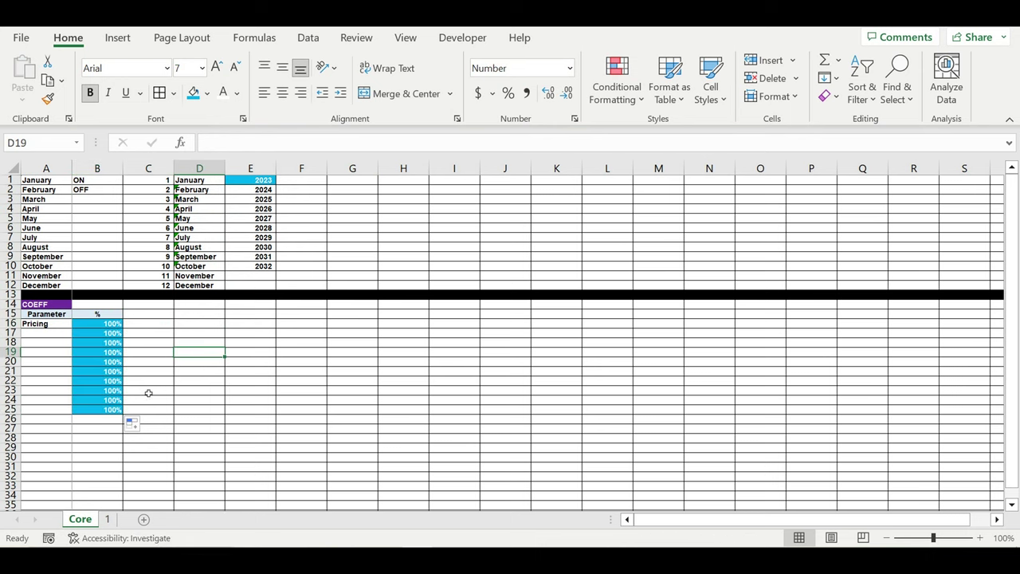
click(108, 520)
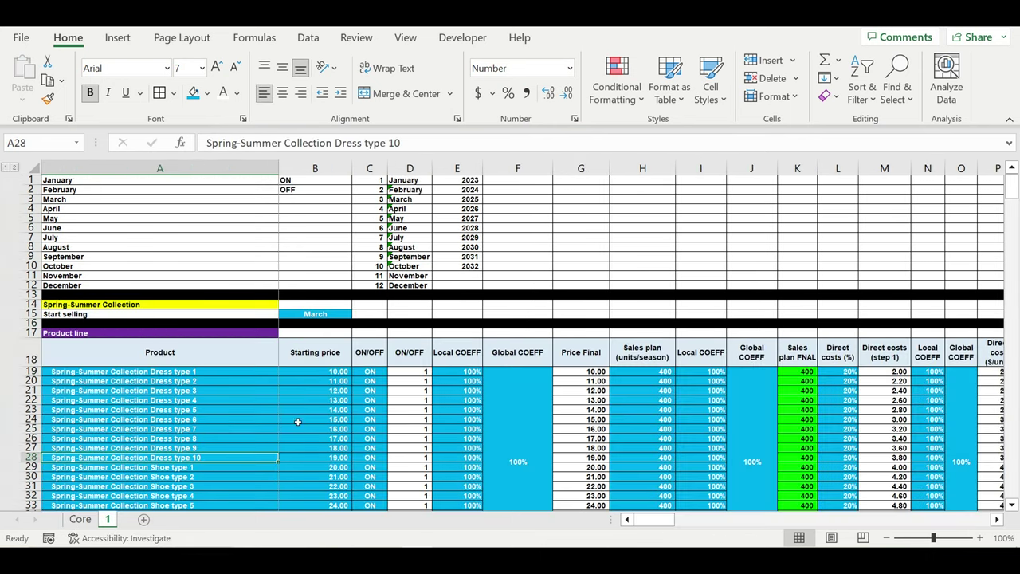
Append *Core!$B$16 to the Spring-Summer Price Final formula in G19 and fill it down to G38
click(370, 428)
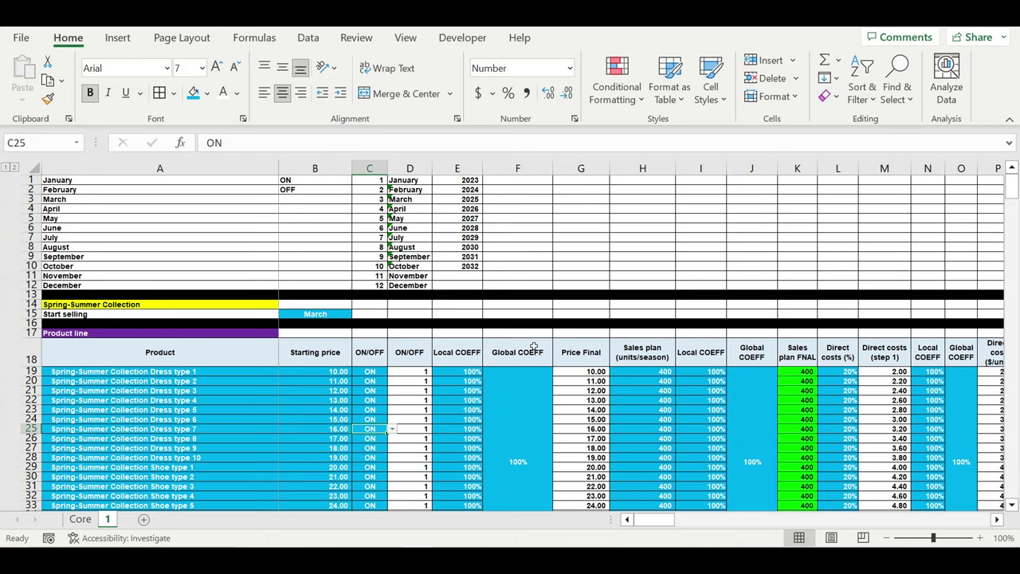
scroll(534, 346, down, 1)
scroll(646, 352, down, 3)
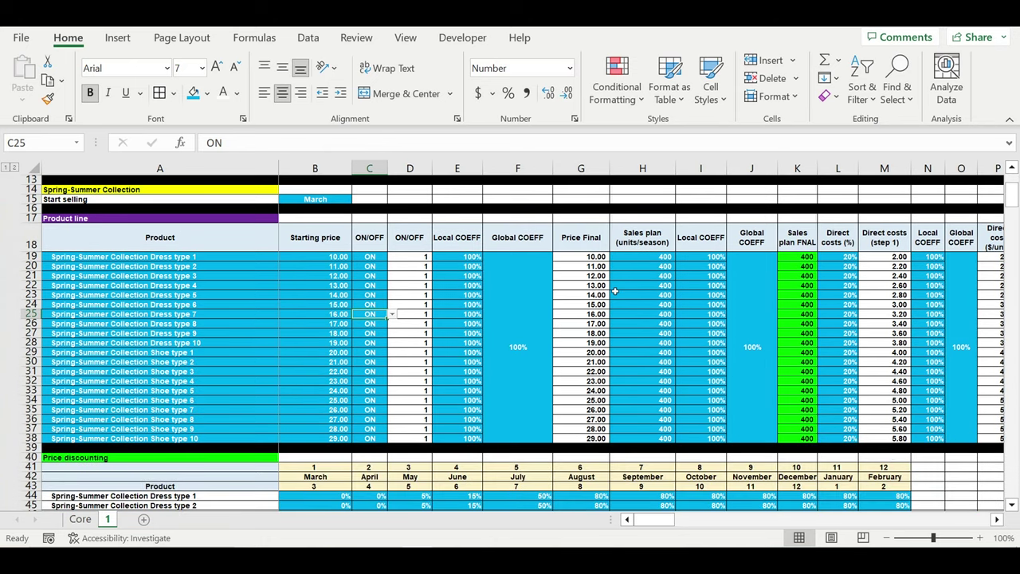
click(572, 261)
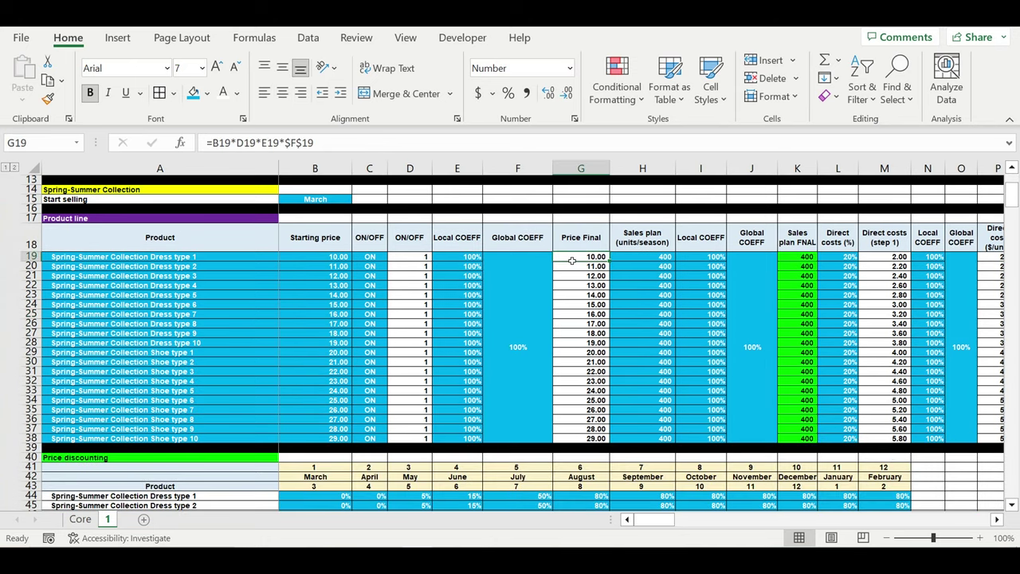
click(332, 145)
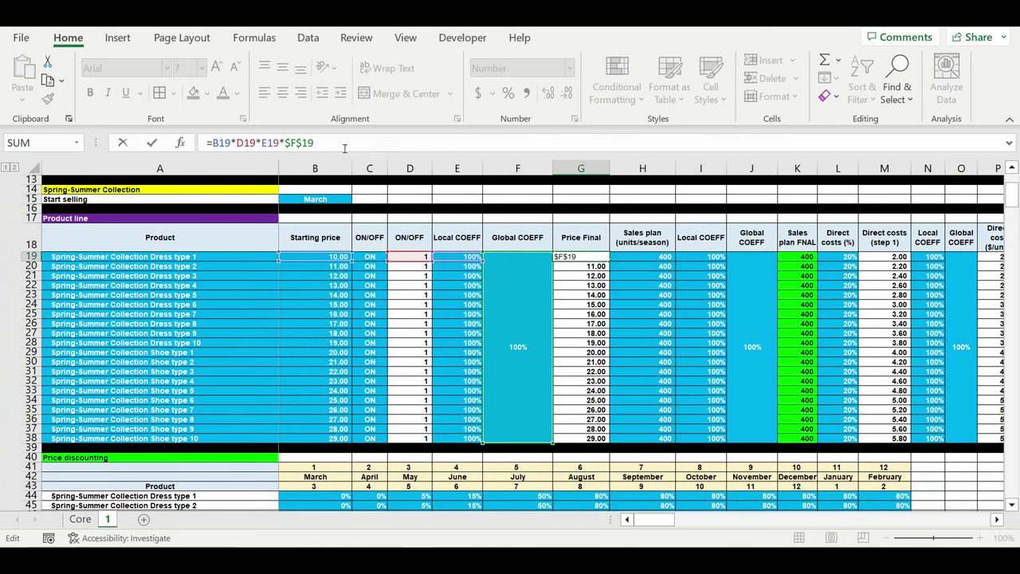
text(*)
click(75, 520)
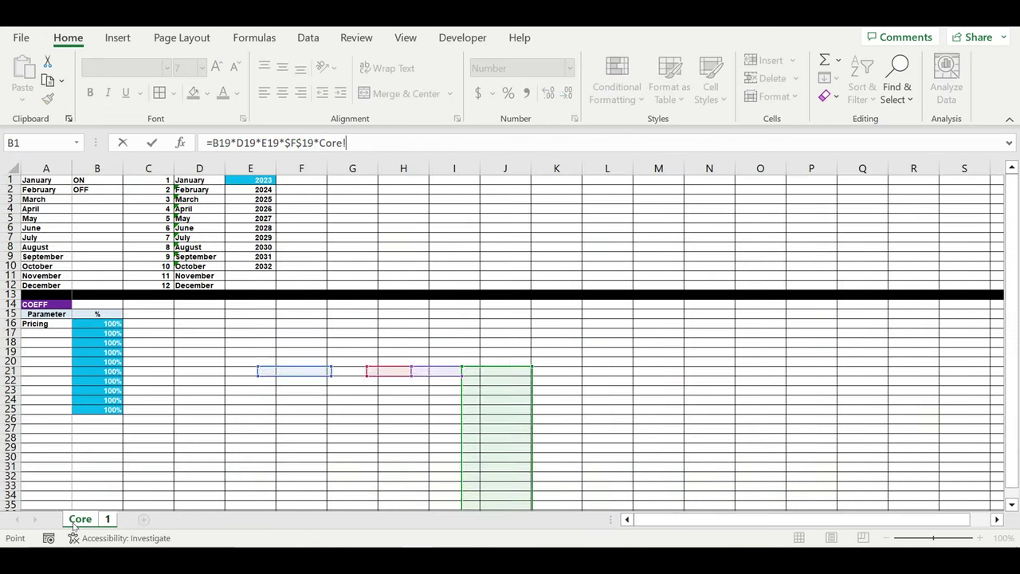
click(96, 327)
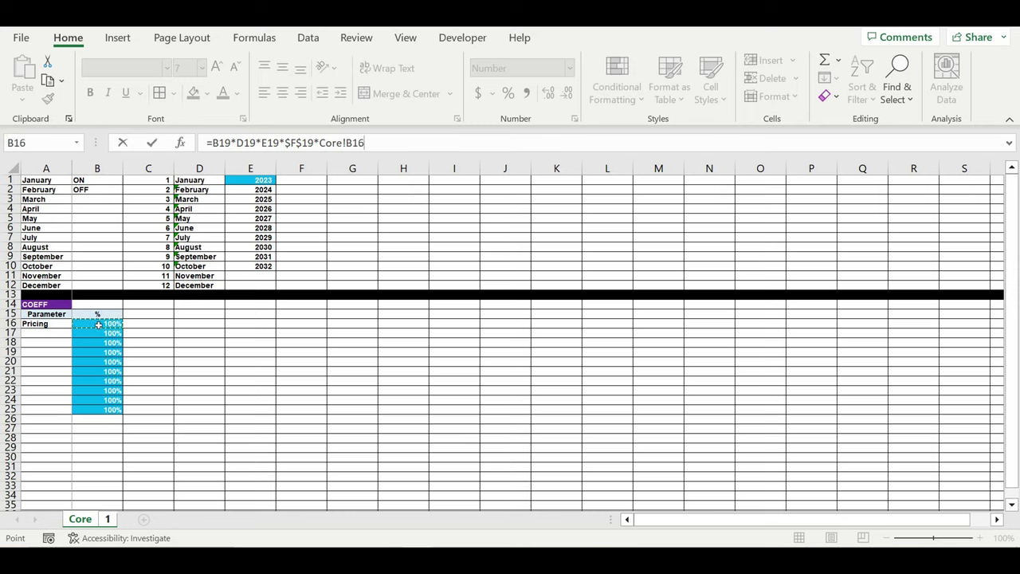
click(349, 144)
text($B$16)
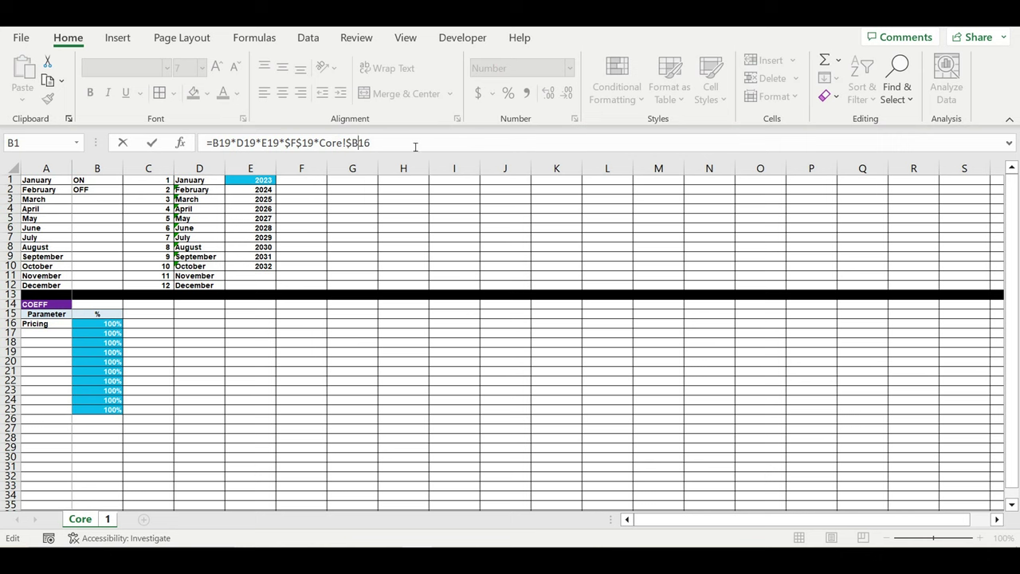
key(Return)
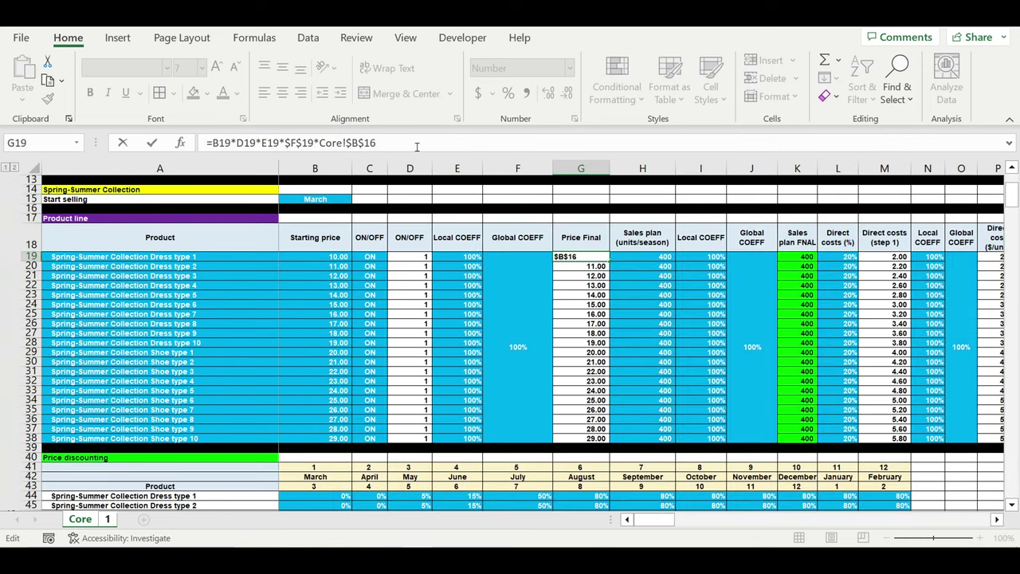
click(592, 258)
drag(611, 262, 617, 442)
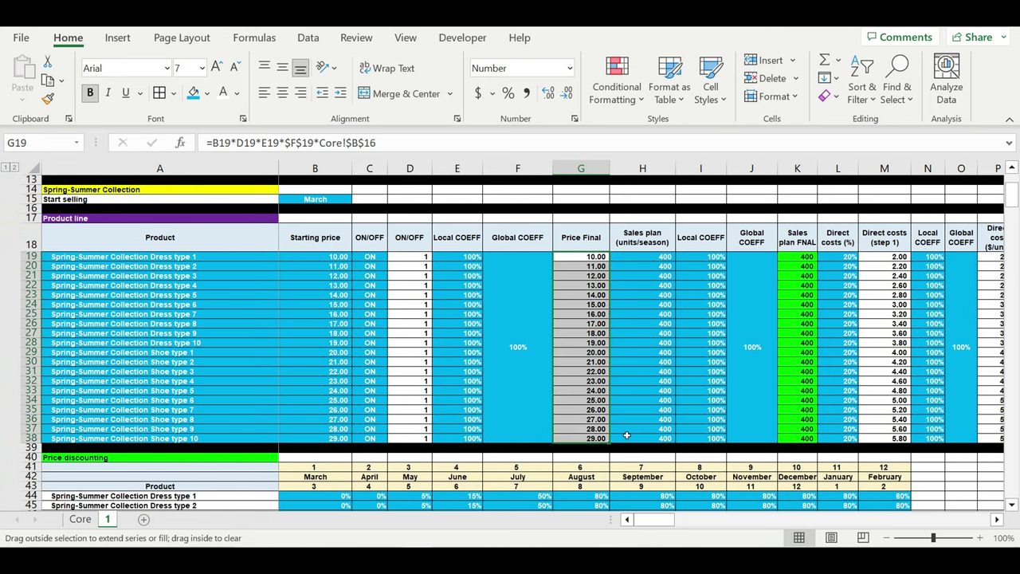
Append *Core!$B$16 to the Autumn-Winter Price Final formula in G171 and fill it down to G190
scroll(630, 402, down, 3)
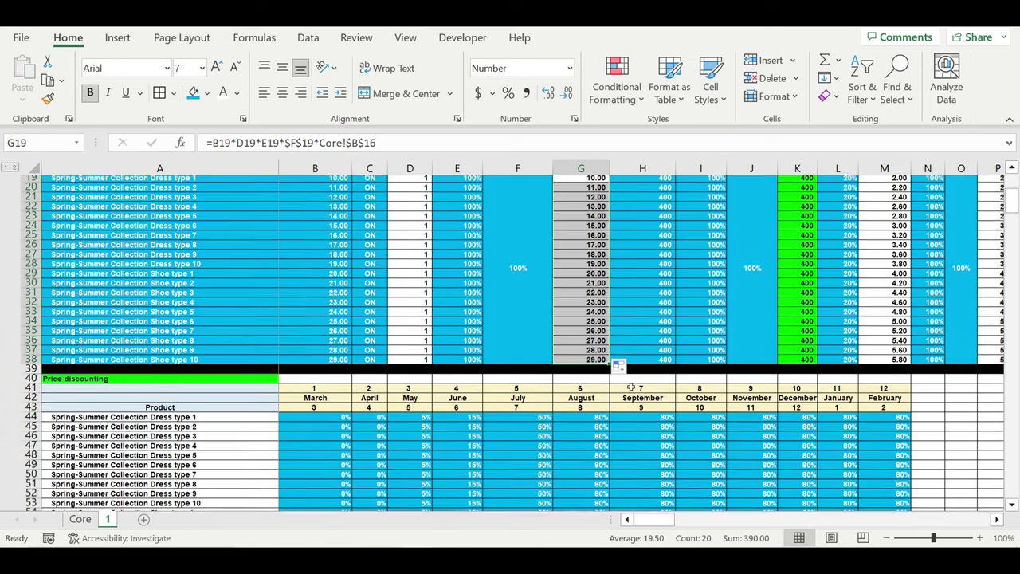
scroll(630, 388, down, 20)
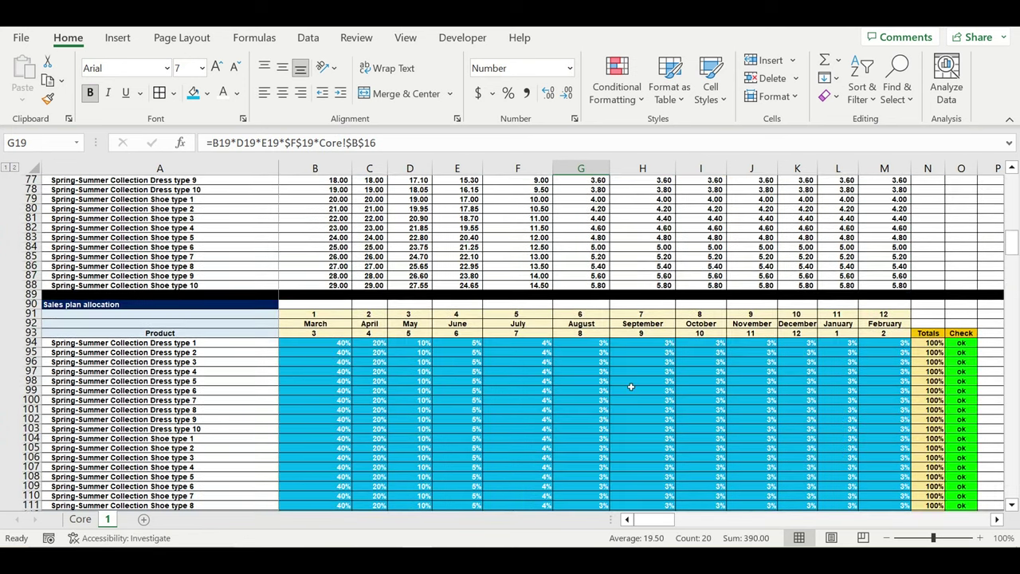
scroll(630, 386, down, 4)
scroll(631, 386, down, 12)
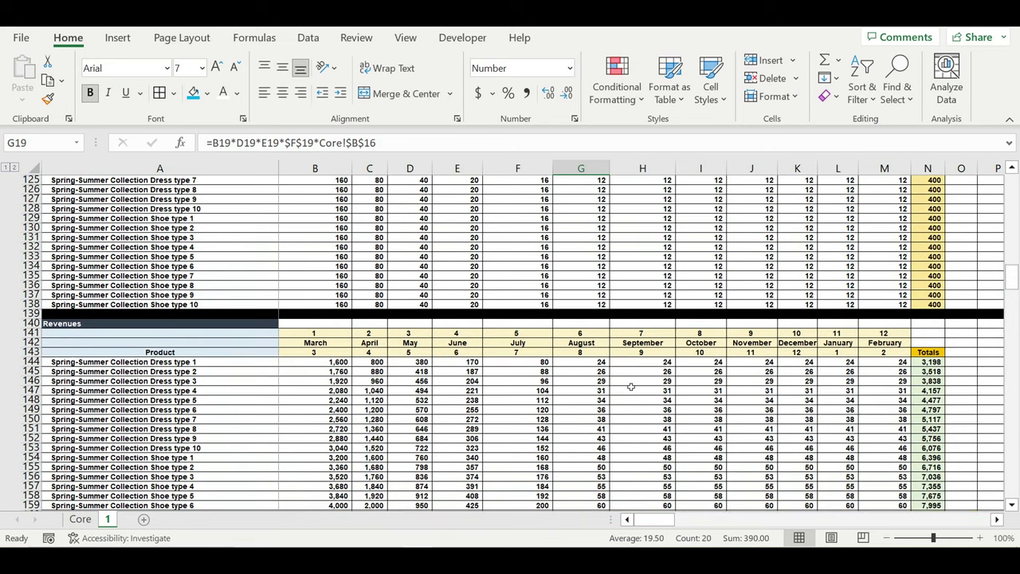
scroll(631, 387, down, 7)
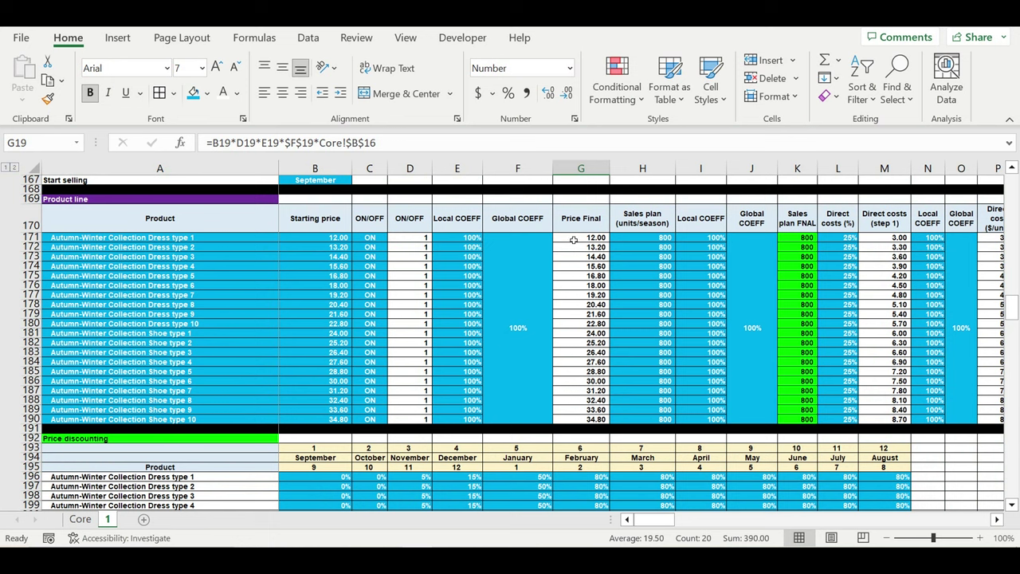
click(579, 241)
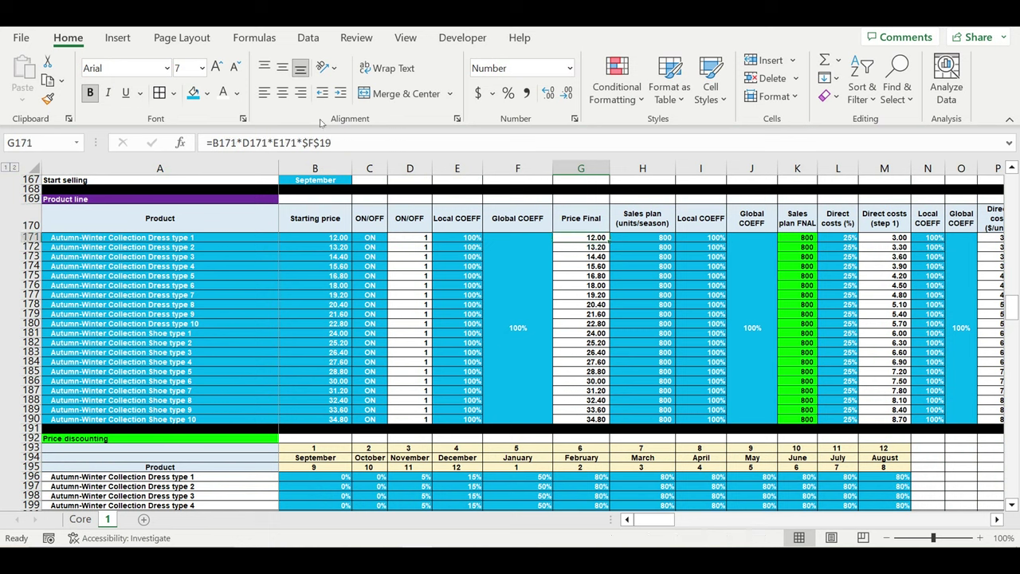
click(354, 151)
text(*)
click(80, 519)
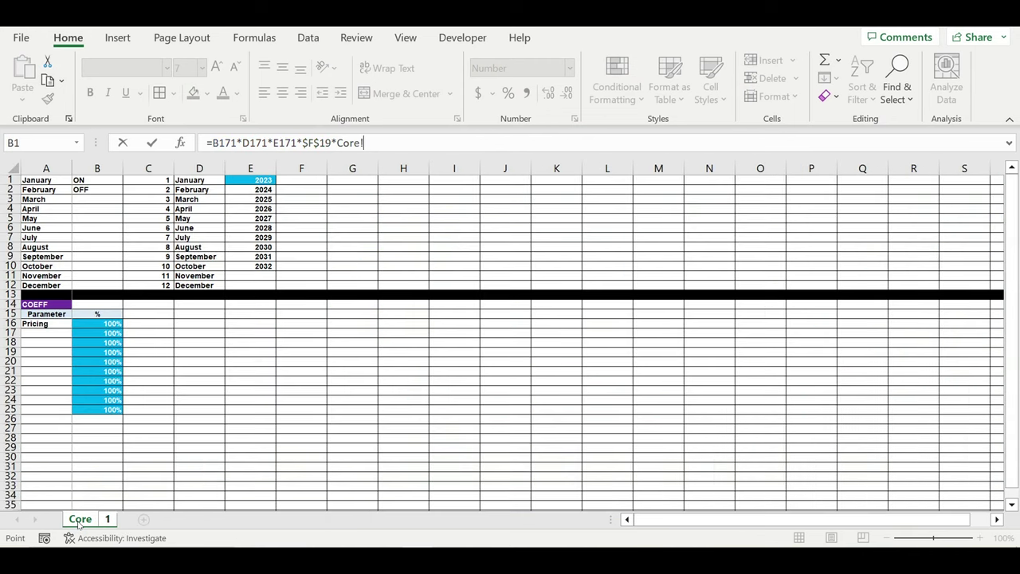
click(102, 327)
click(369, 144)
text($B$16)
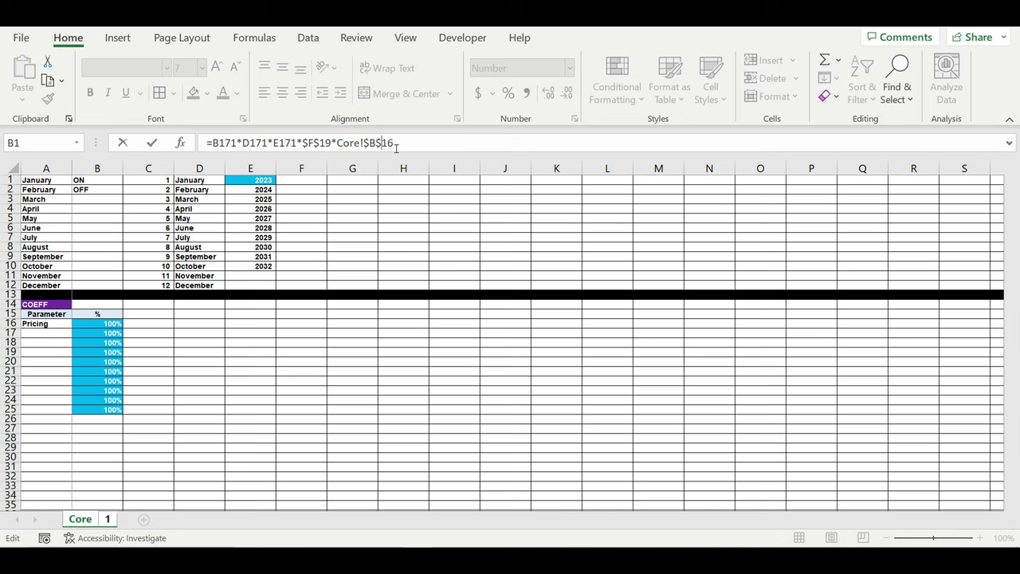
key(Return)
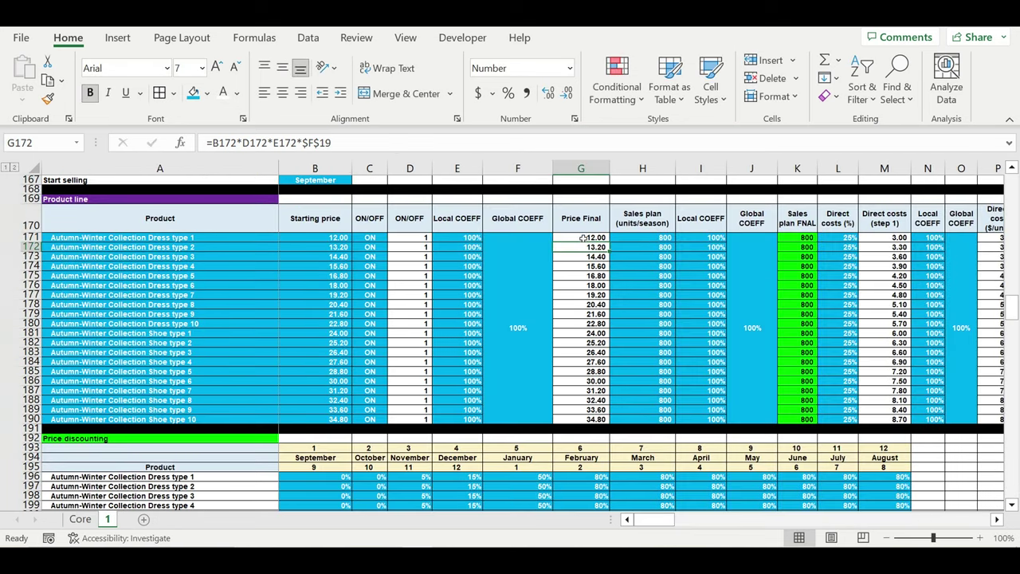
click(582, 239)
drag(610, 242, 610, 421)
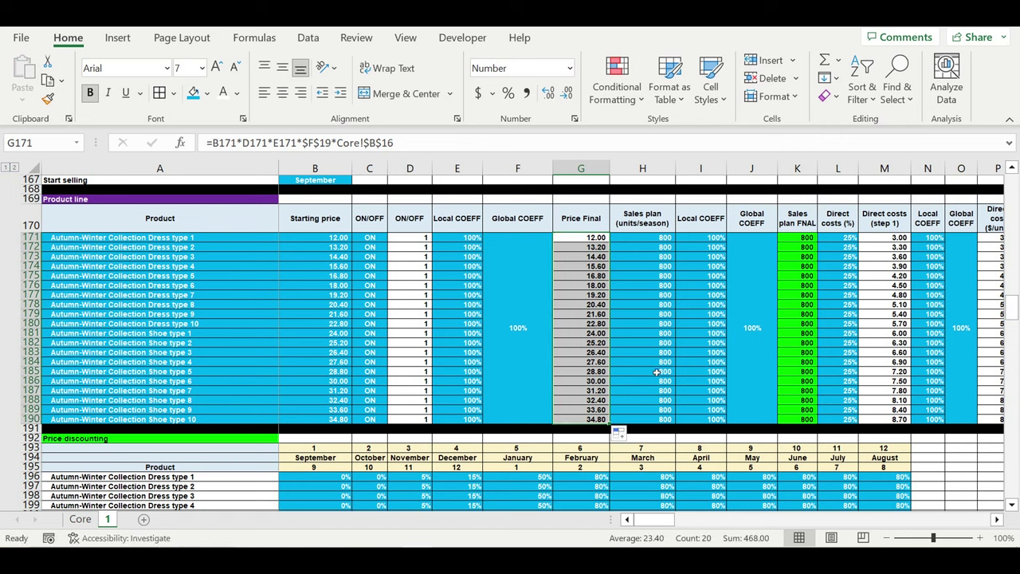
click(655, 327)
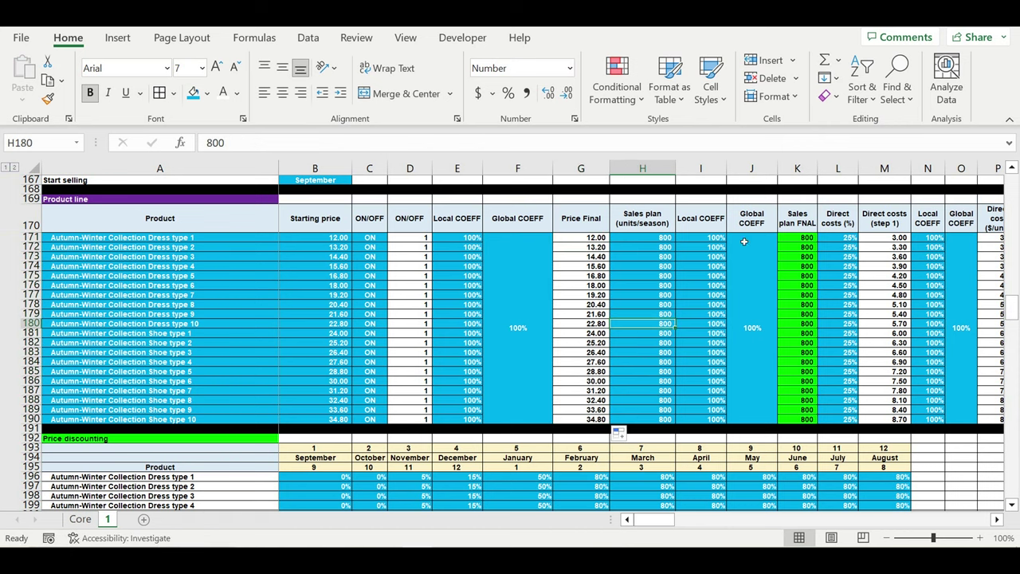
click(672, 222)
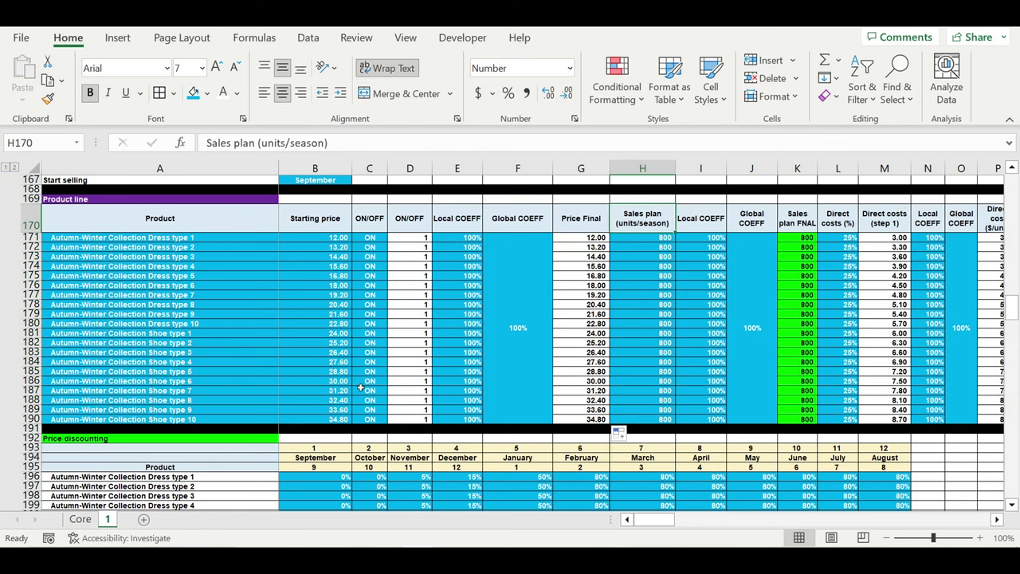
click(80, 519)
Label Core cell A17 'Sales plan' beside its 100% coefficient, then return to sheet 1
click(40, 334)
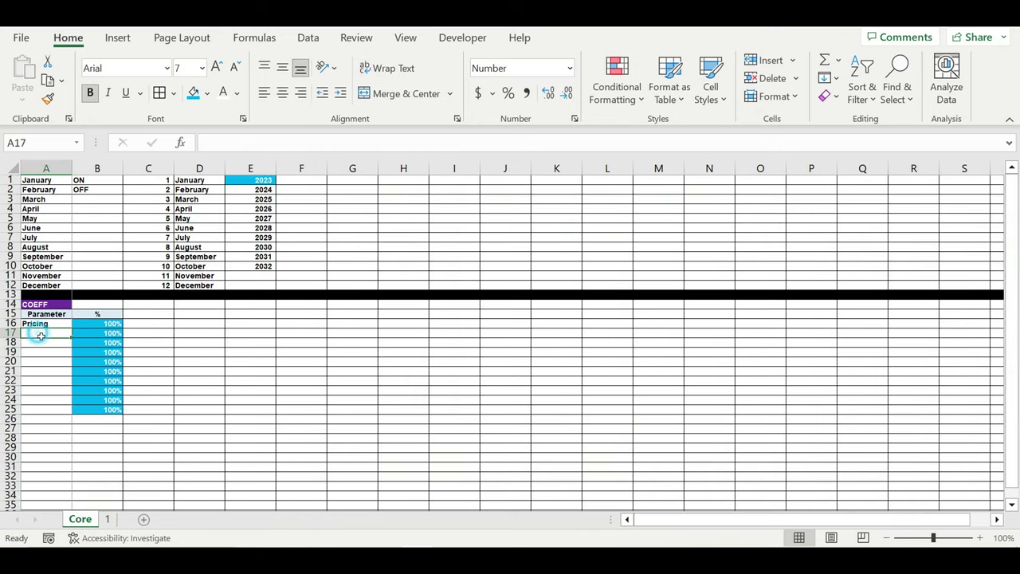
text(Sales plan)
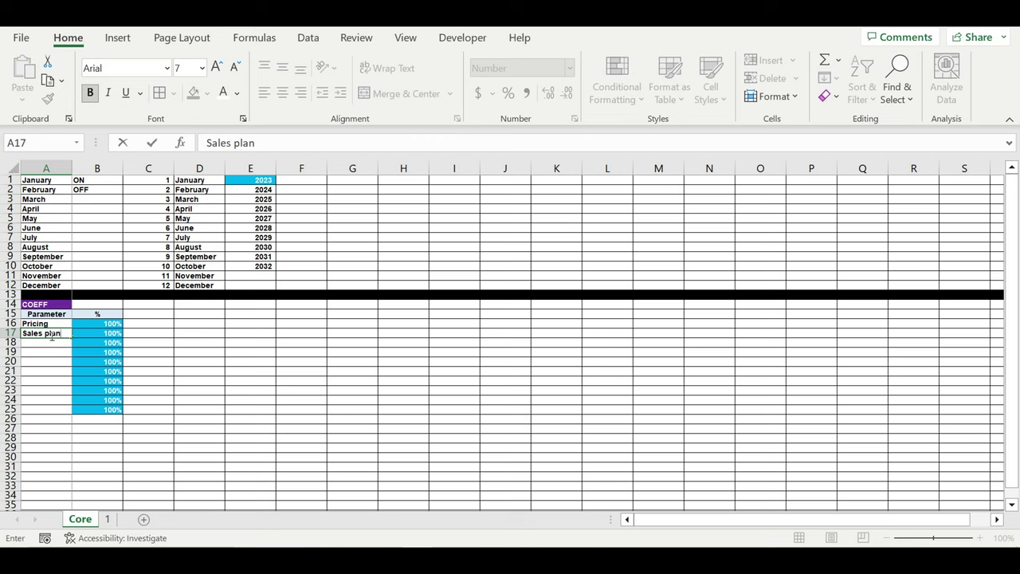
click(178, 381)
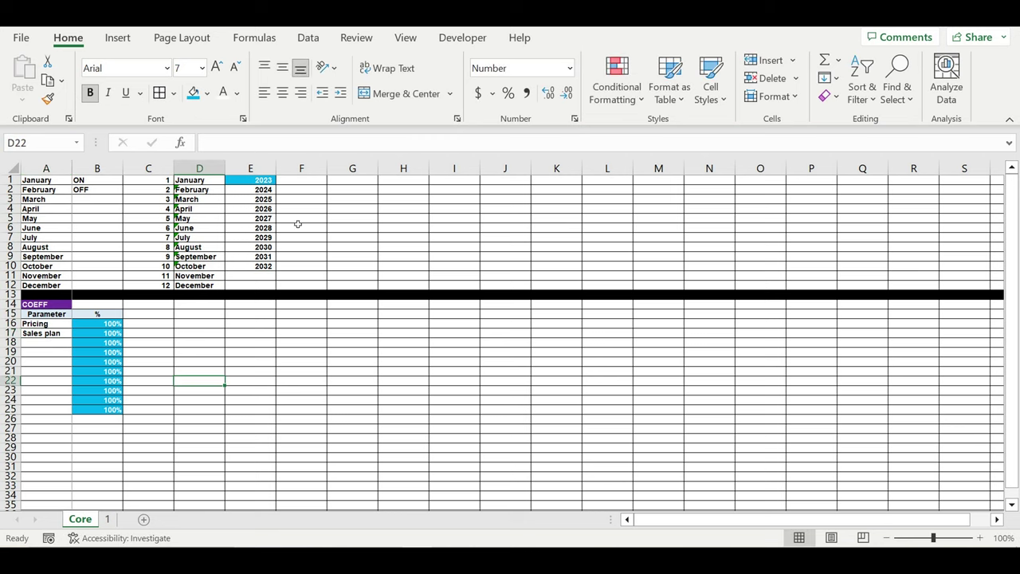
mouse_move(305, 184)
mouse_down()
mouse_move(647, 380)
mouse_move(778, 385)
mouse_up()
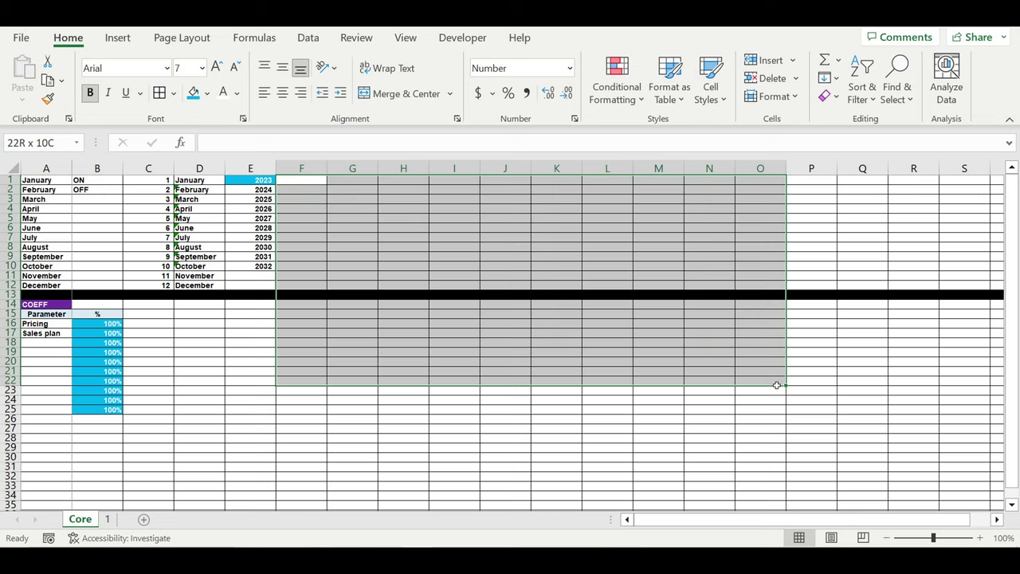
drag(829, 200, 924, 323)
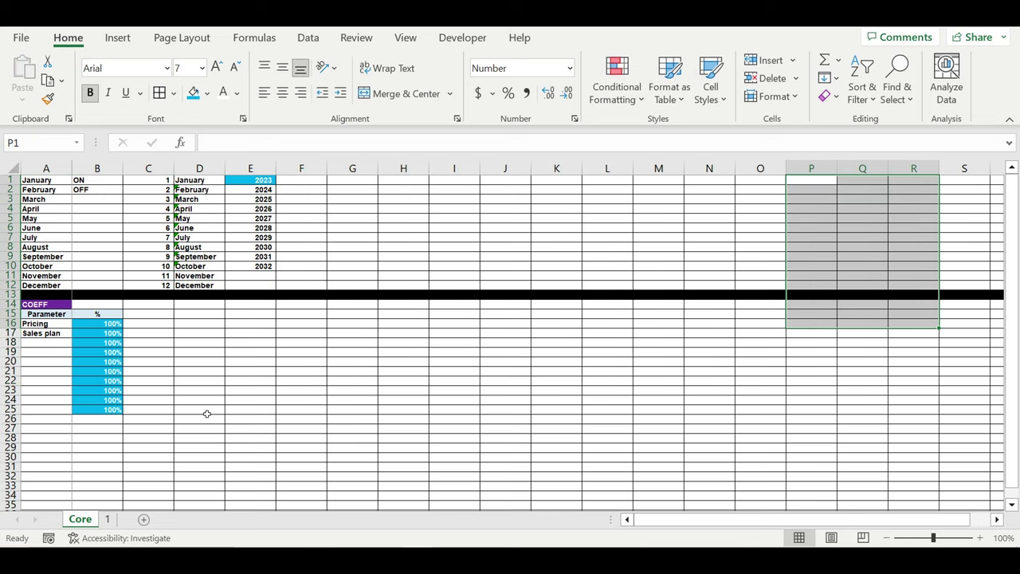
drag(110, 324, 118, 415)
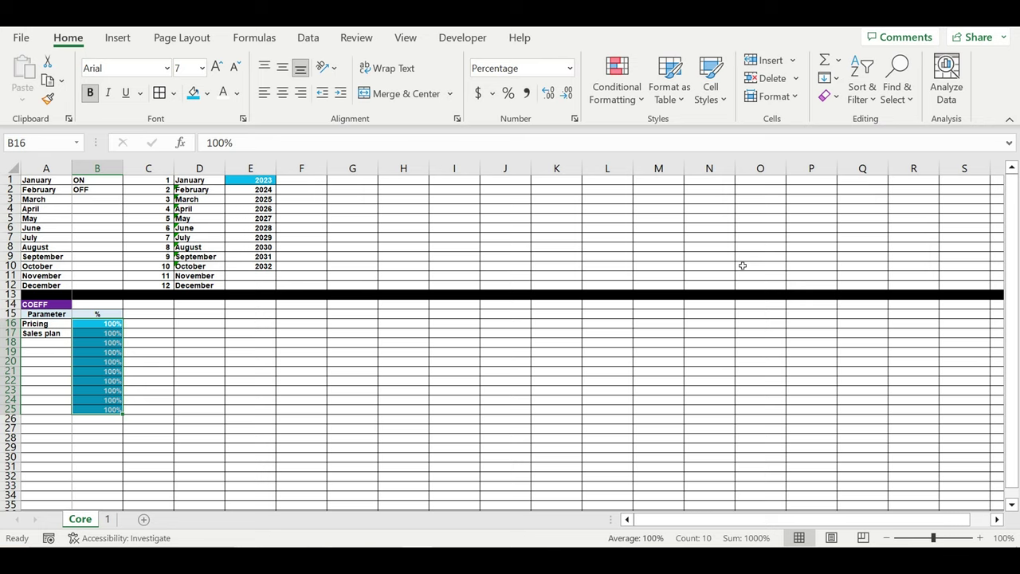
drag(349, 197, 414, 275)
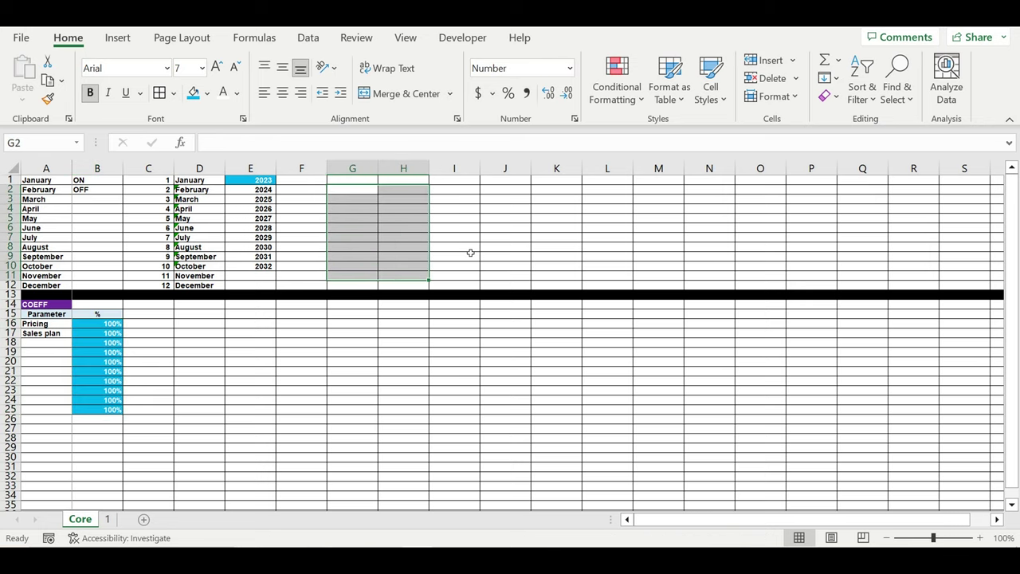
click(97, 334)
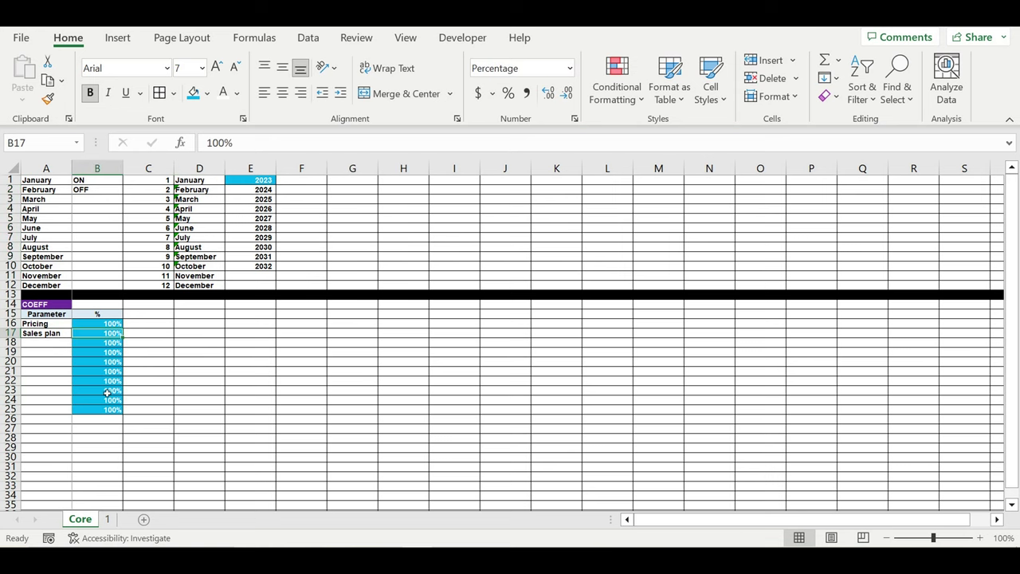
click(107, 519)
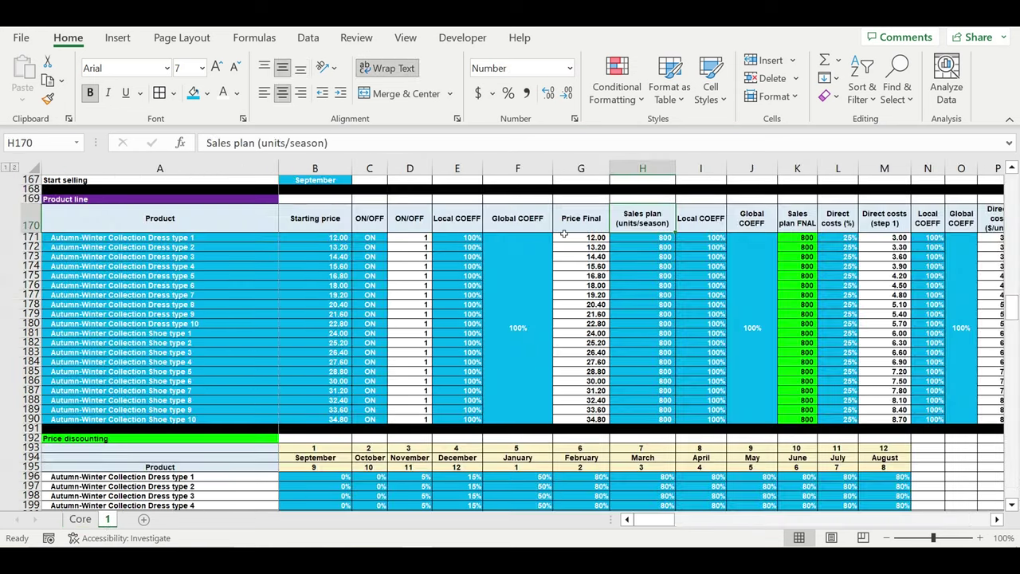
Append *Core!$B$17 to the Sales plan FINAL formula in K171 and fill it down to K190
click(805, 239)
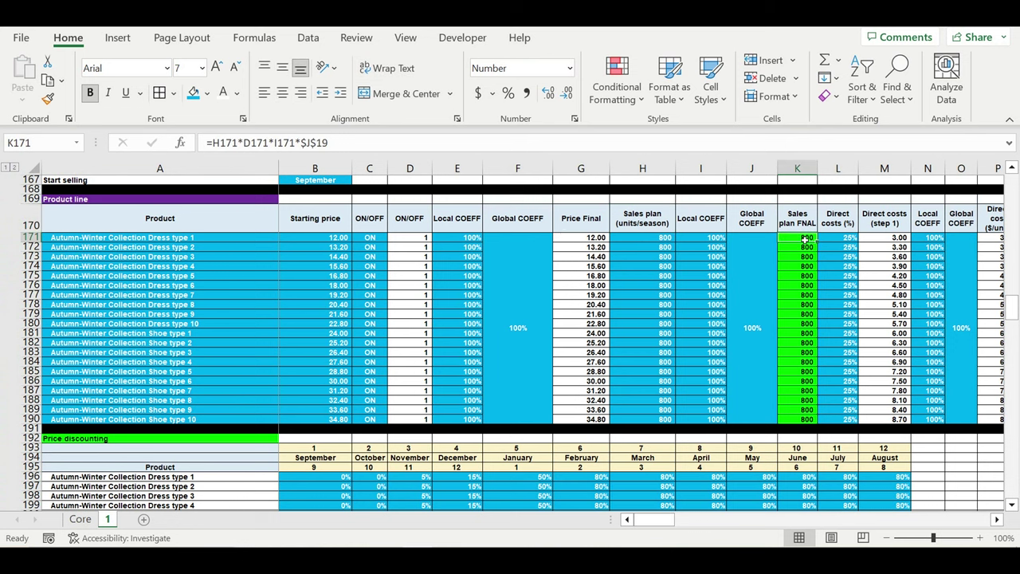
click(372, 145)
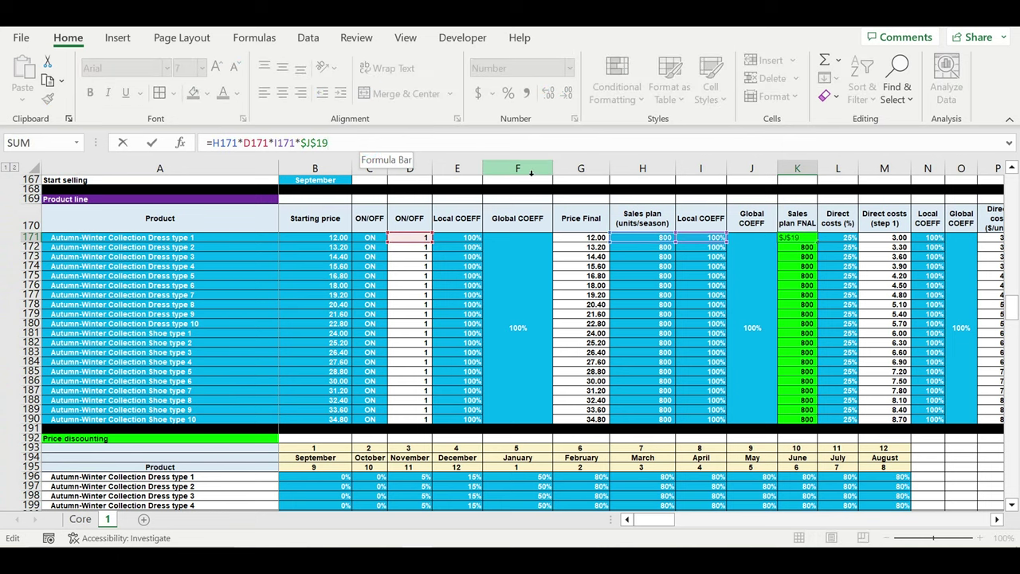
text(*)
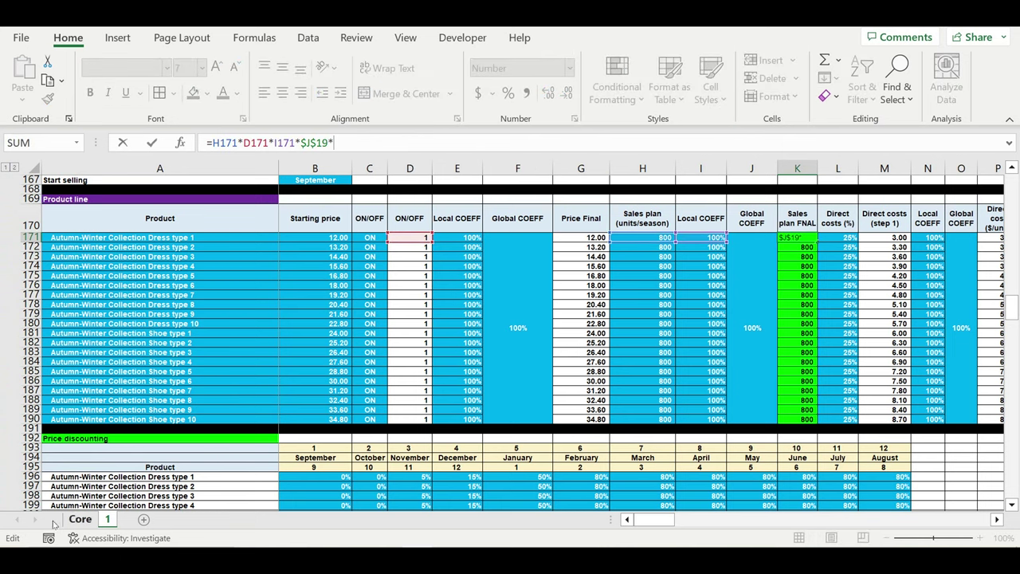
click(79, 520)
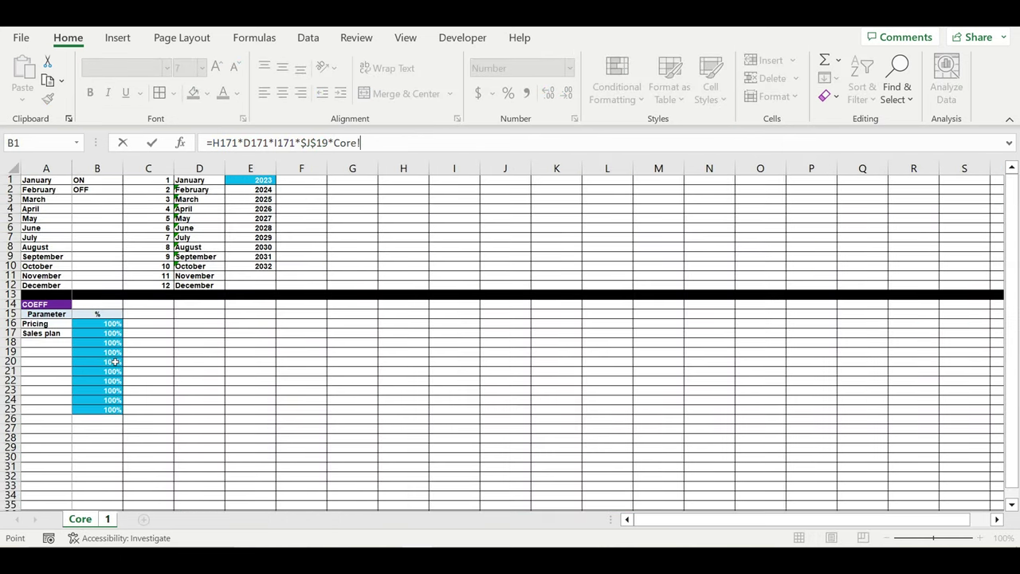
click(97, 333)
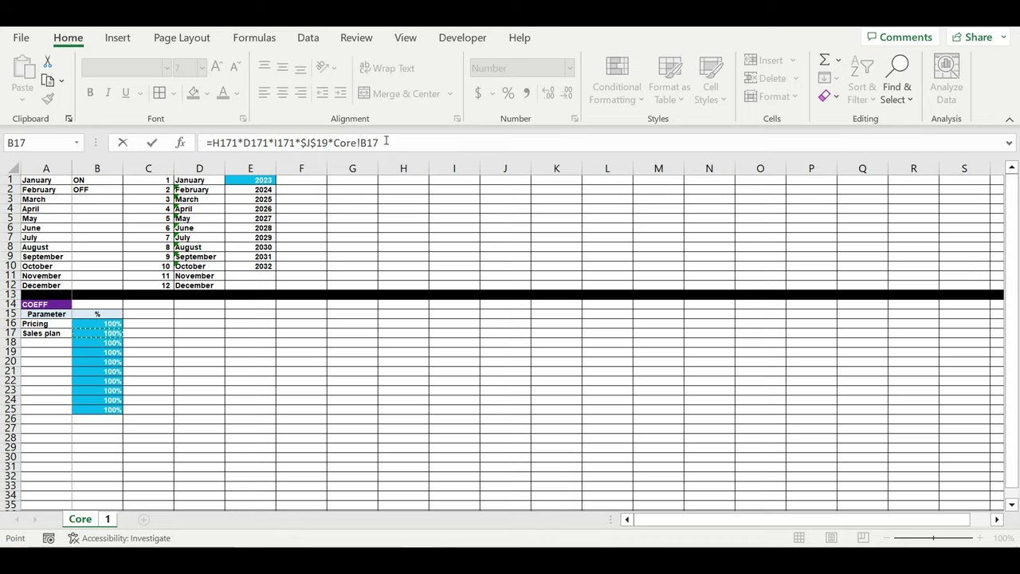
click(360, 142)
text($)
key(Right)
text($)
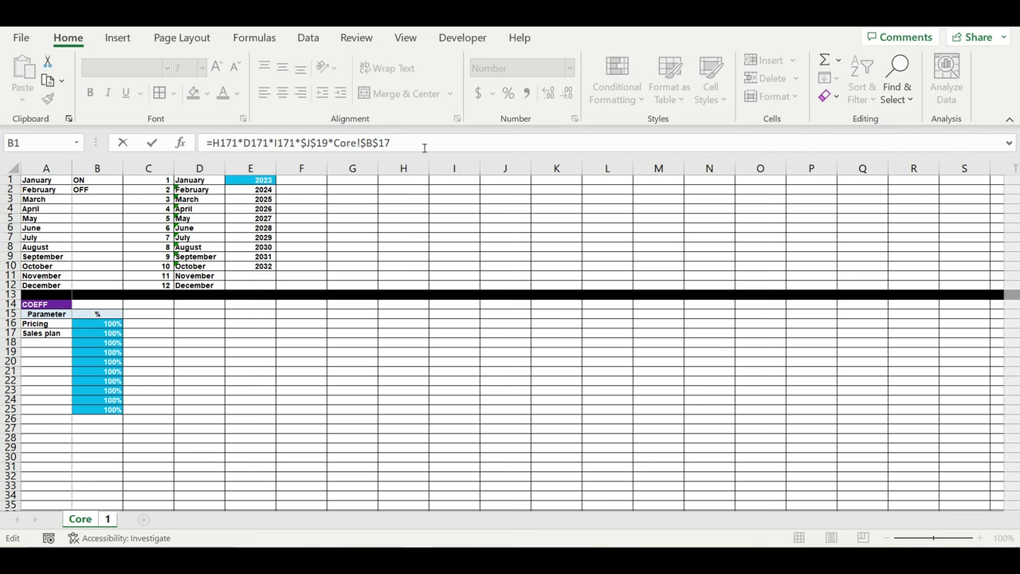
key(Return)
click(808, 238)
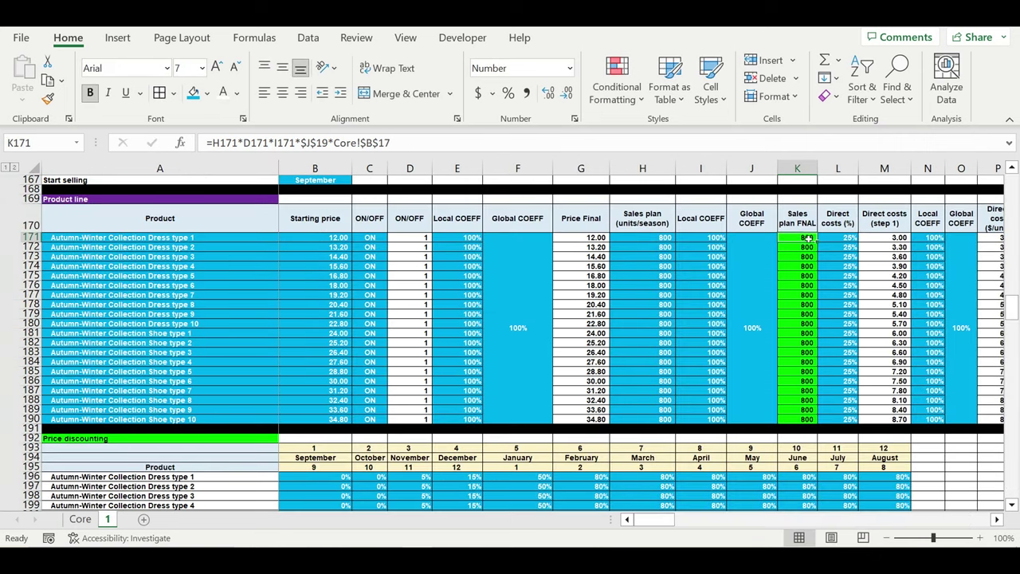
drag(821, 248, 827, 421)
Scroll back up and select the first Spring-Summer Sales plan FINAL cell K19
scroll(862, 344, down, 4)
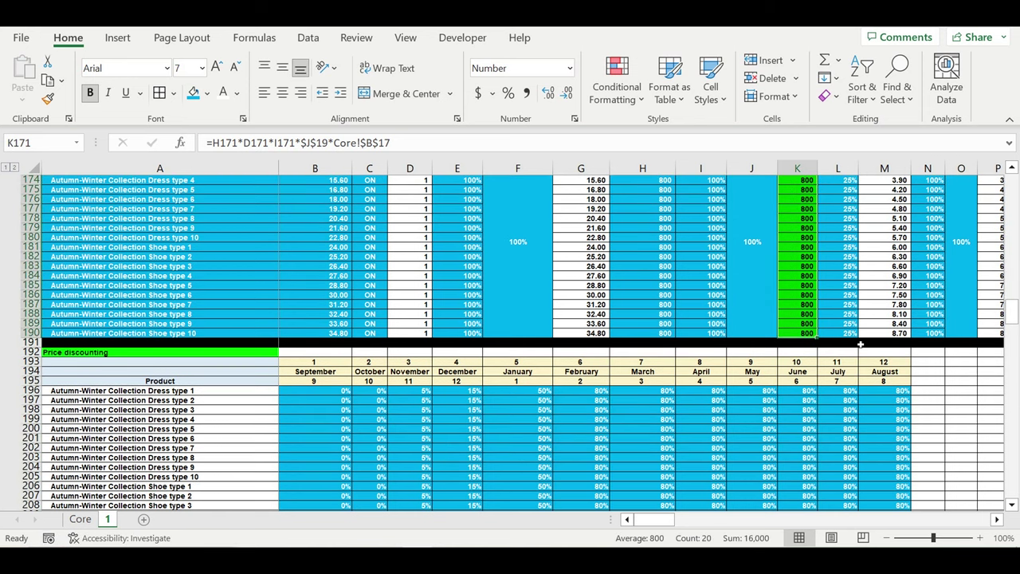
scroll(861, 344, up, 6)
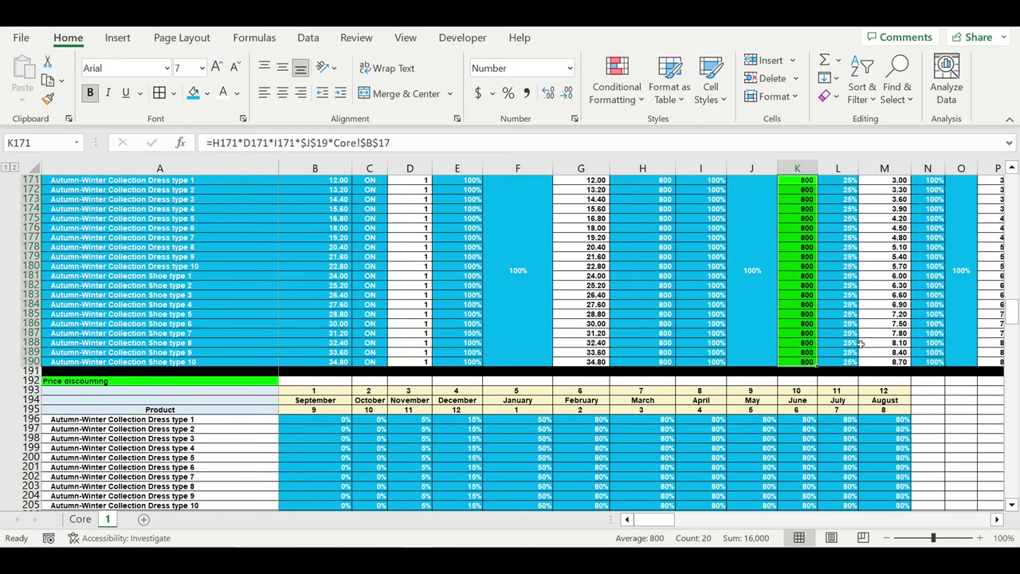
scroll(861, 343, up, 20)
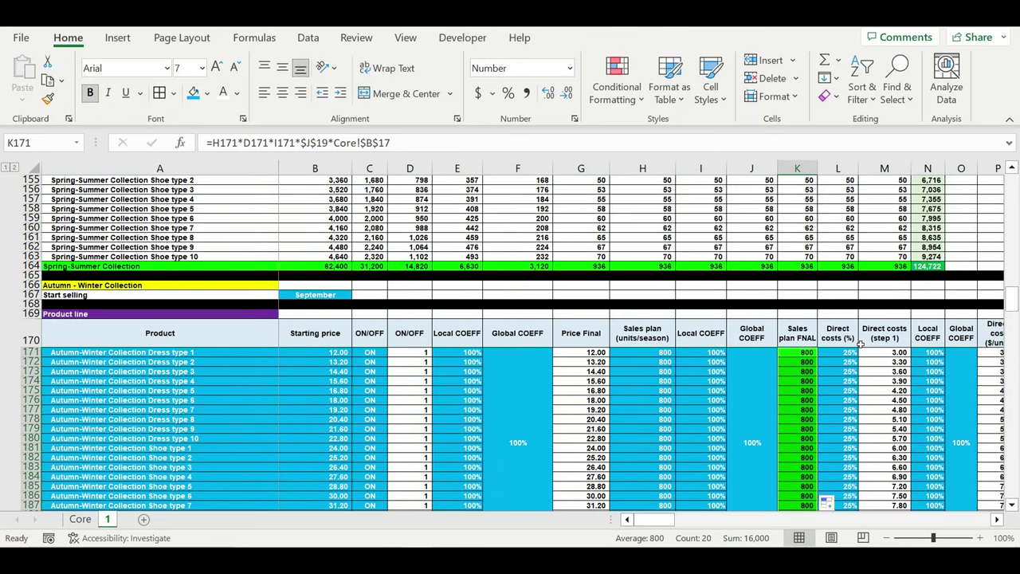
scroll(861, 344, up, 20)
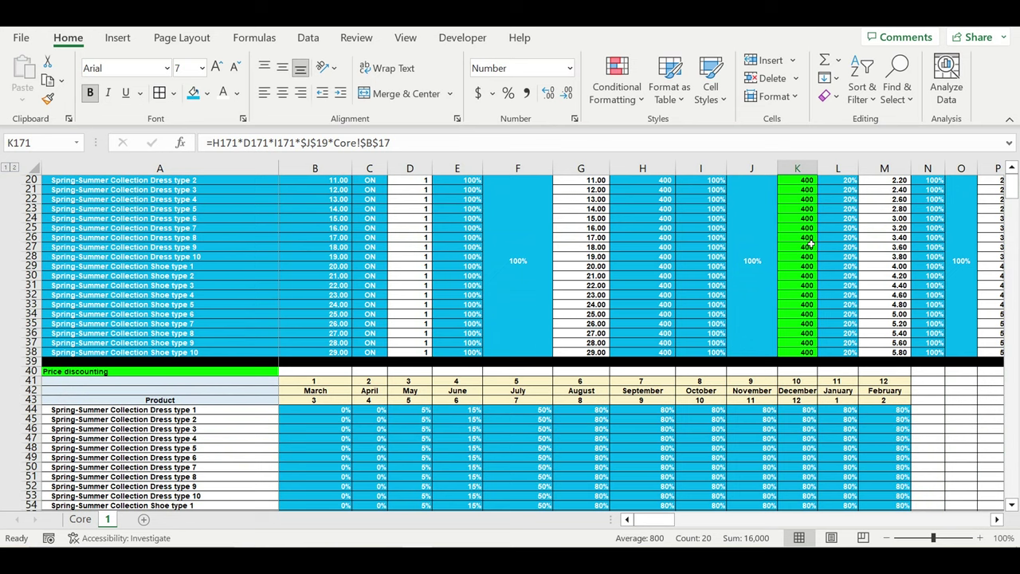
scroll(809, 244, up, 7)
scroll(835, 329, down, 1)
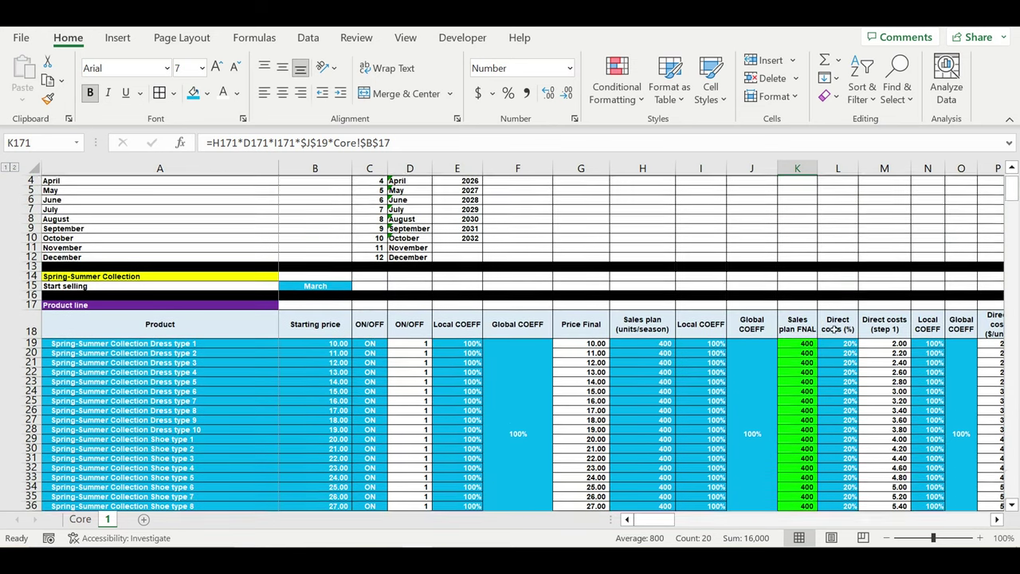
click(806, 343)
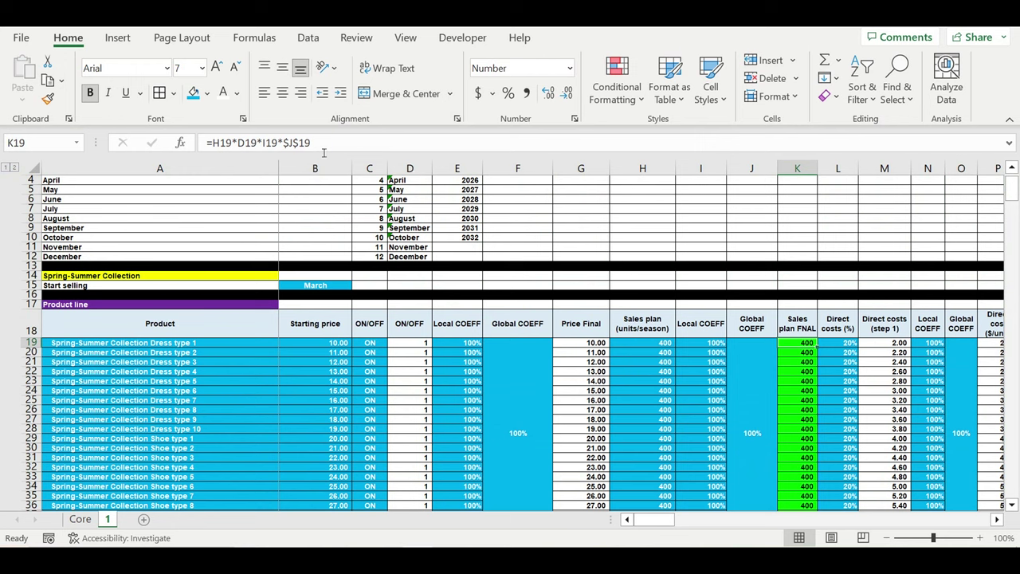
Append *Core!$B$17 to the K19 Sales plan FINAL formula and fill it down to K38
click(336, 149)
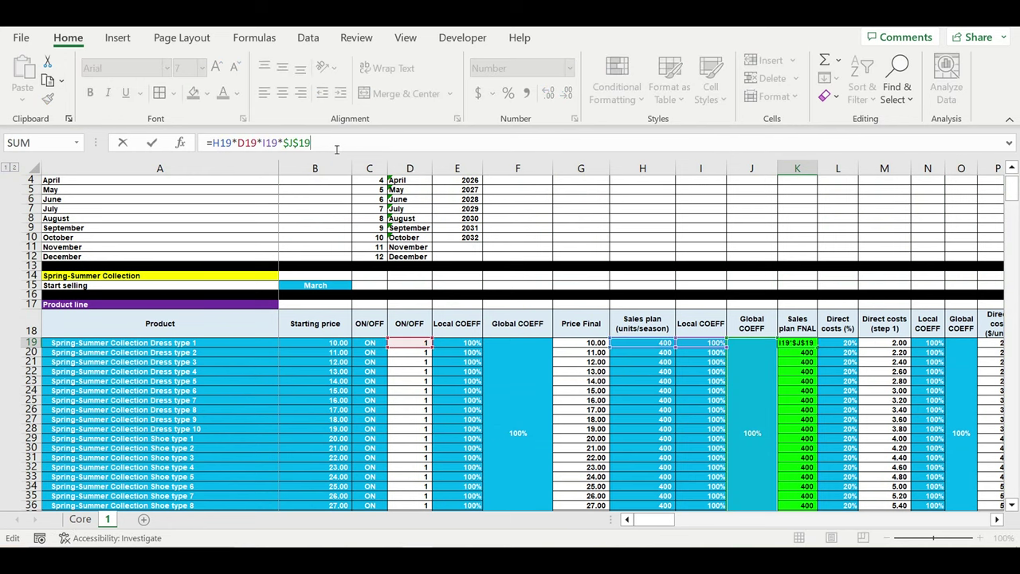
text(*)
click(80, 519)
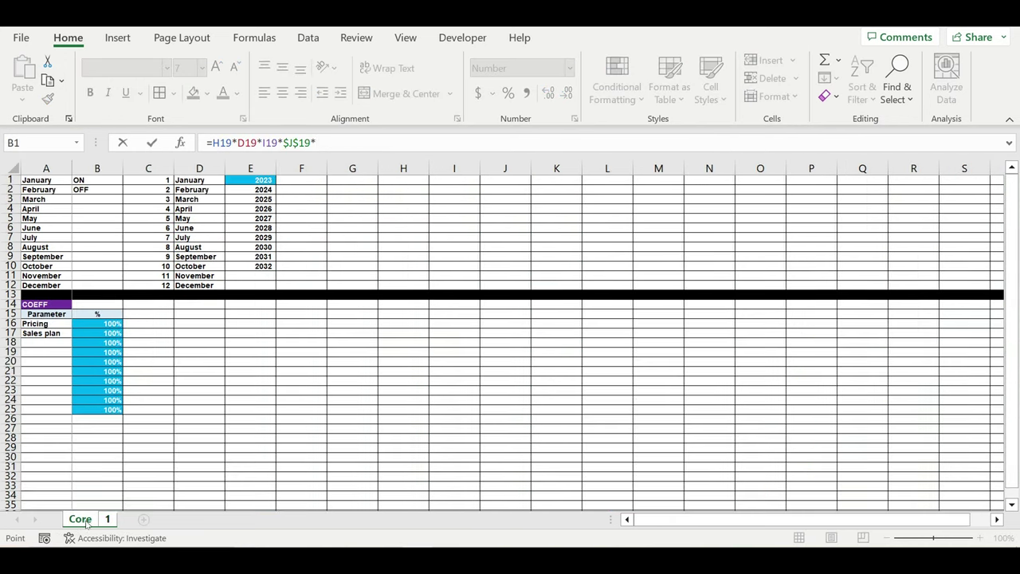
click(102, 338)
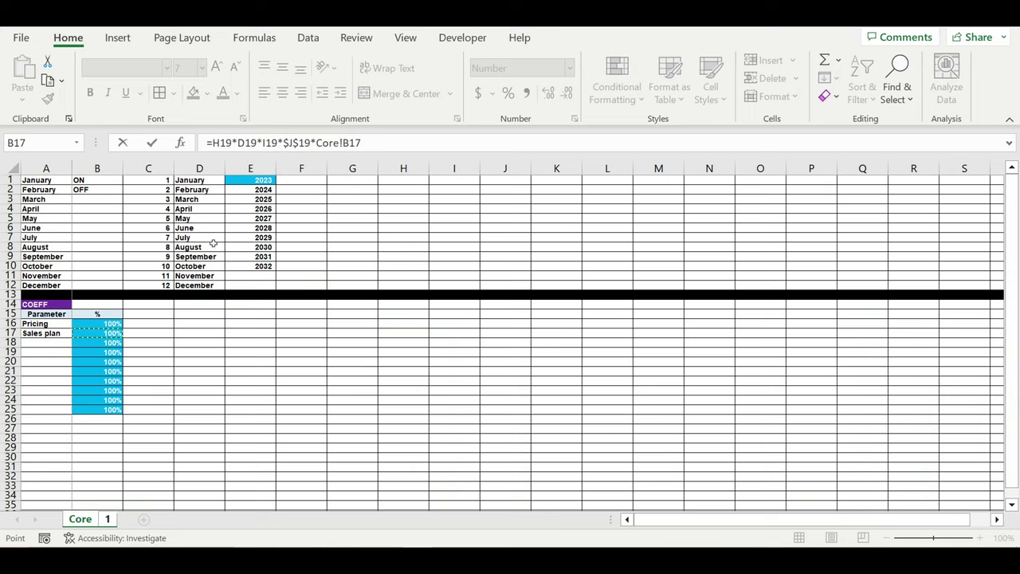
click(344, 142)
text($B17)
click(351, 143)
text($B$17)
key(Return)
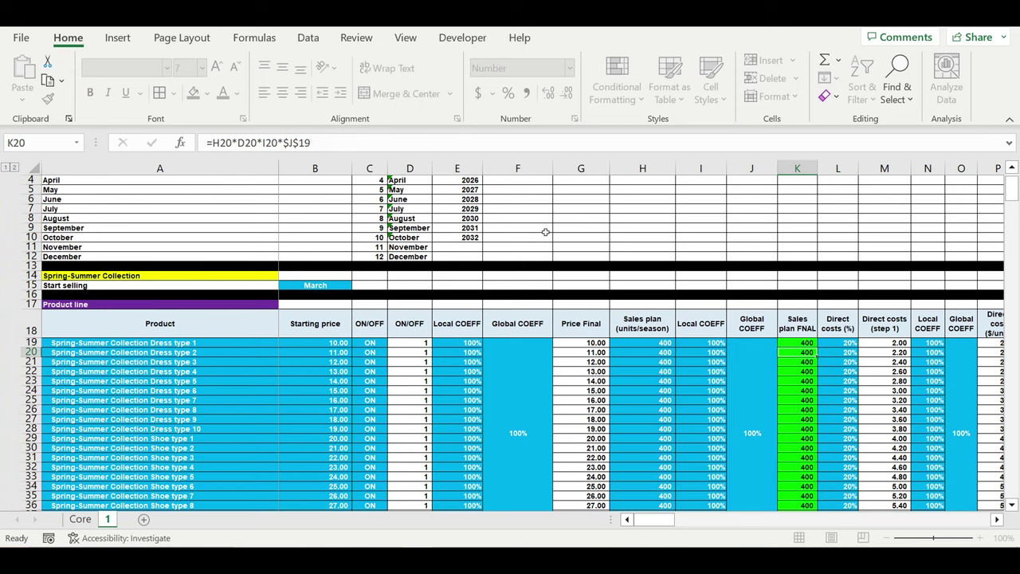
click(802, 343)
drag(817, 348, 807, 314)
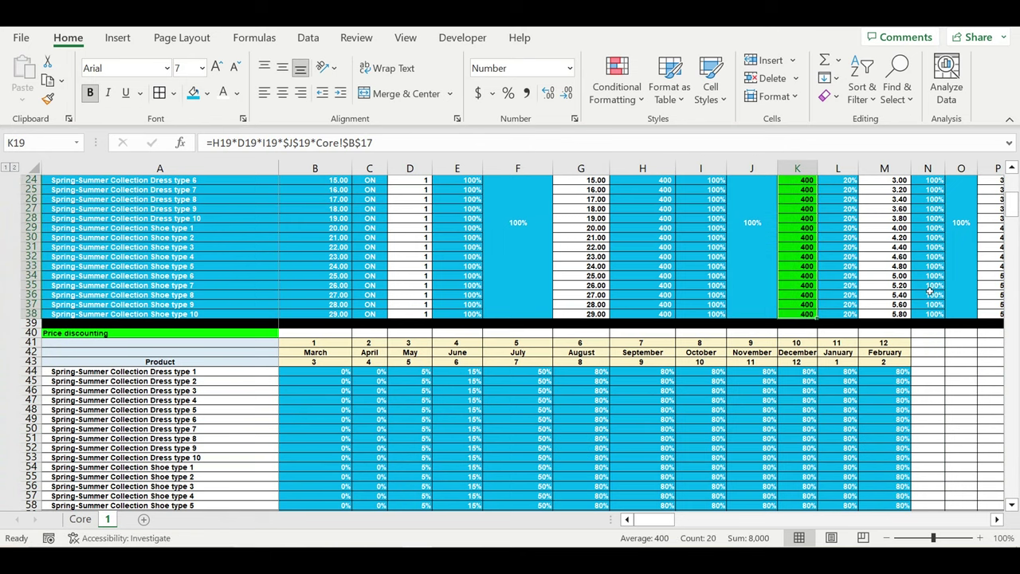
click(762, 421)
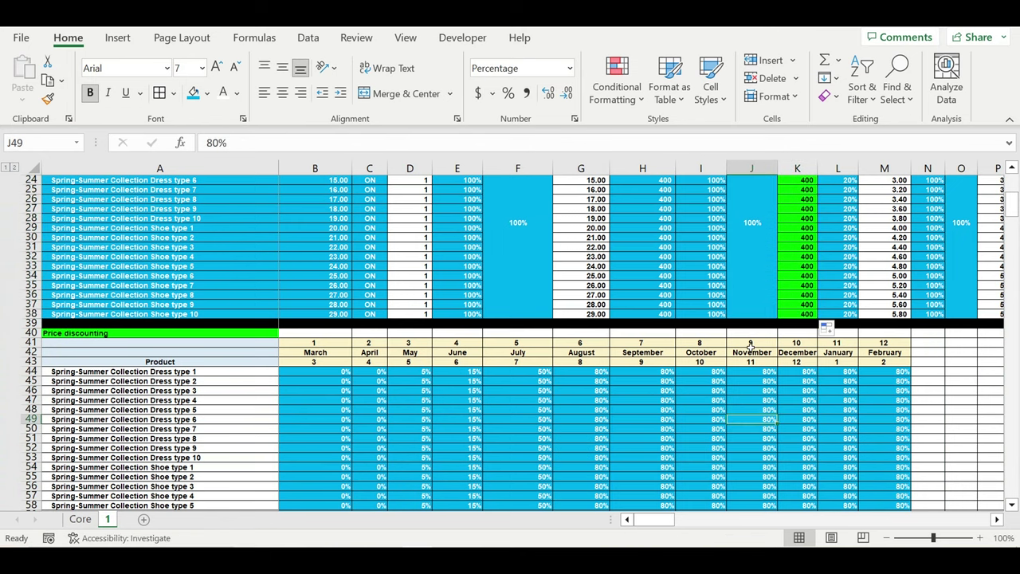
Scroll right to column Q and check the Cost of collection formula in Q19 (31,200)
scroll(752, 342, up, 3)
scroll(752, 338, up, 5)
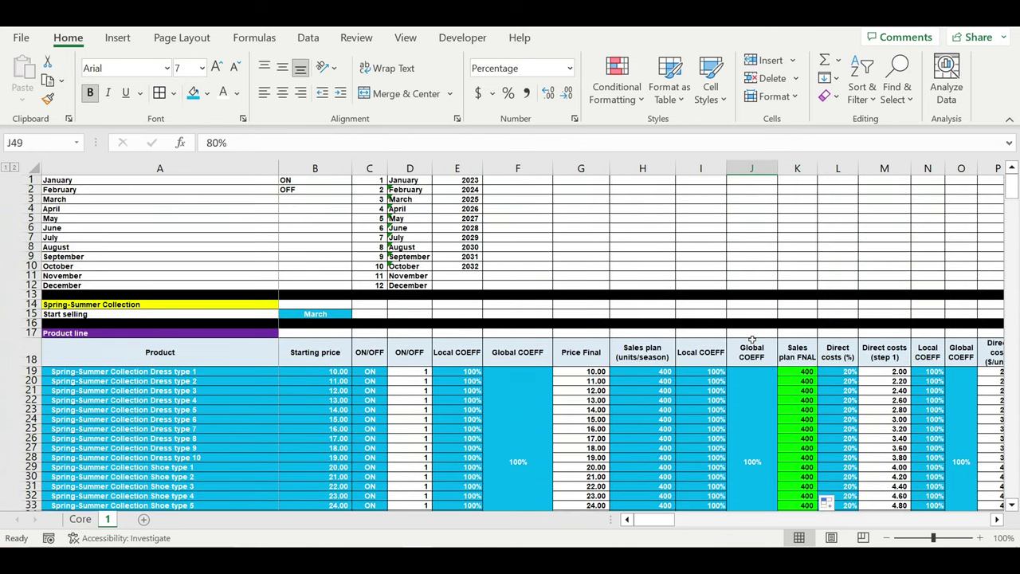
scroll(811, 381, down, 2)
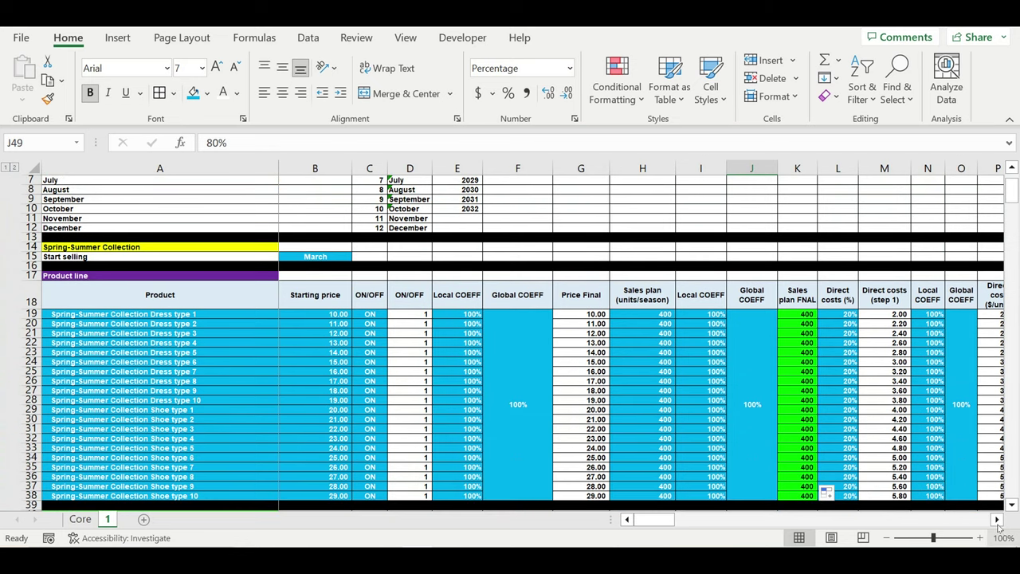
click(997, 519)
click(997, 519)
click(997, 519)
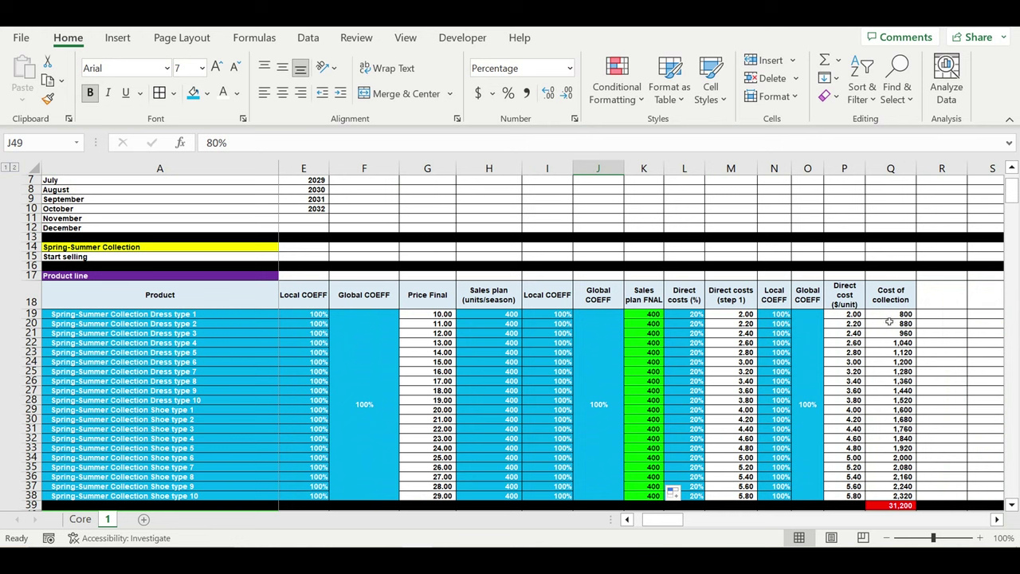
click(893, 317)
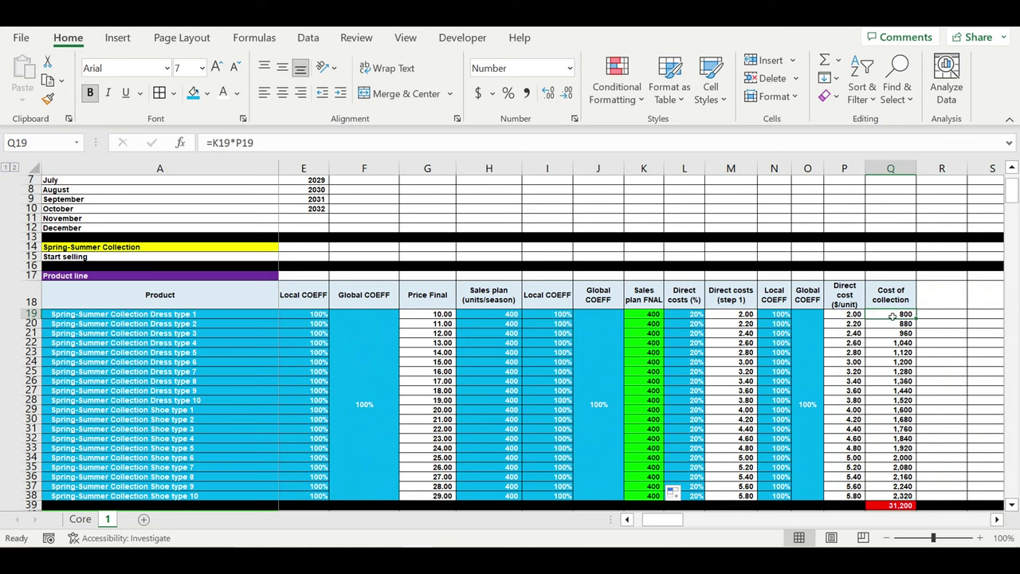
Add a 'Manufacturing costs' label in Core cell A18 and widen column A to fit it
click(81, 519)
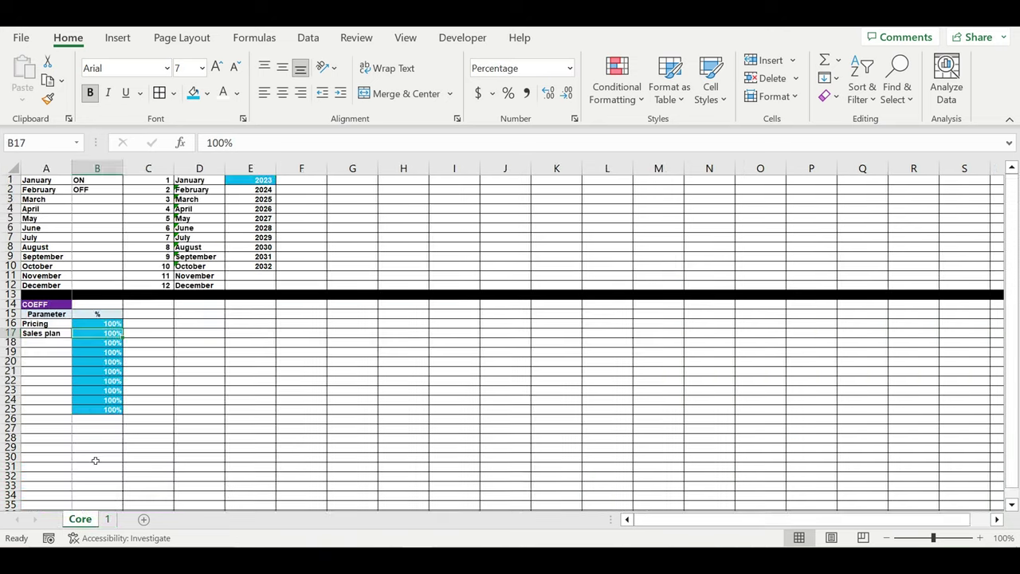
click(45, 344)
text(Manufacturing costs)
key(Return)
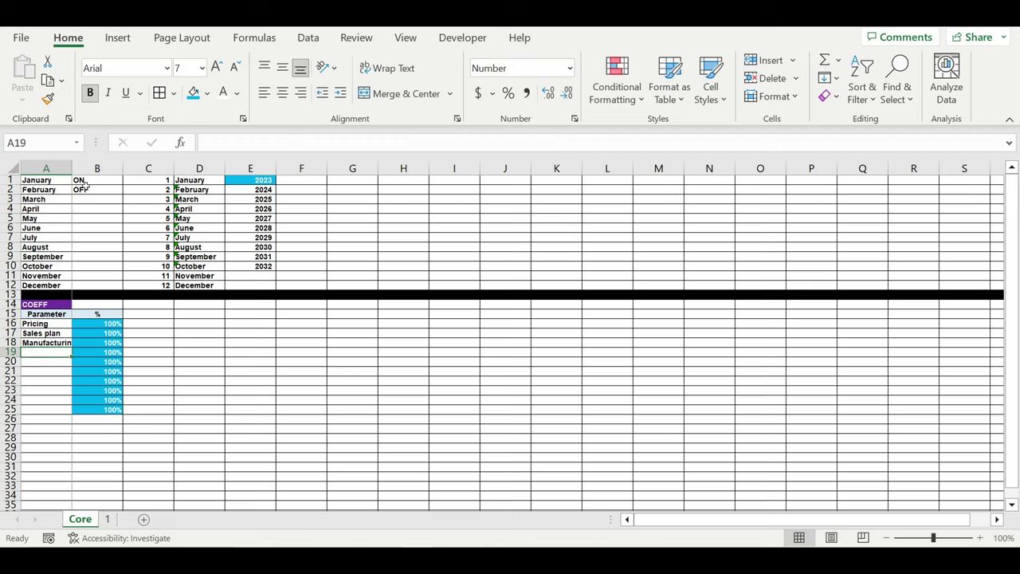
drag(74, 169, 104, 169)
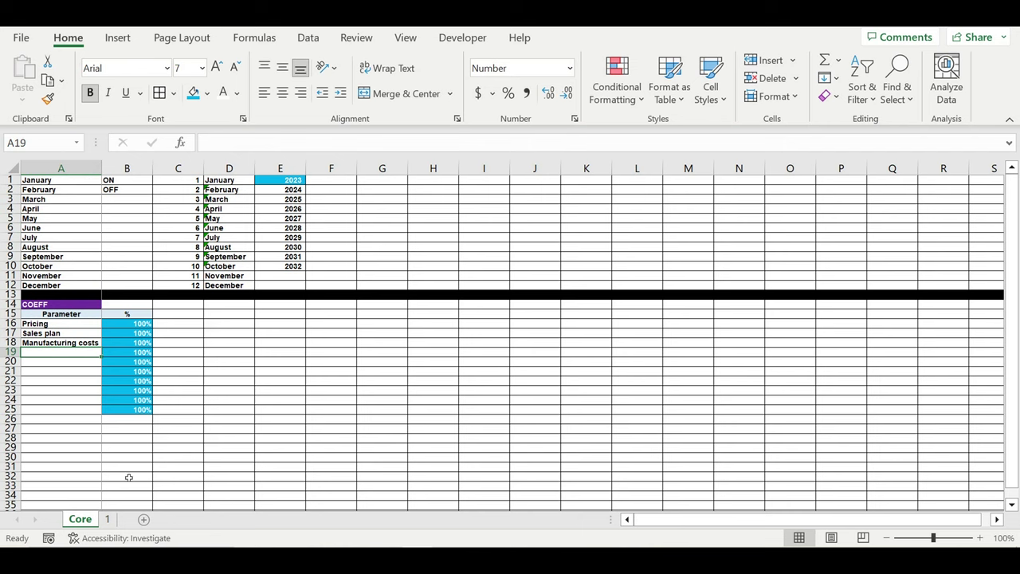
Colour sheet 1's tab yellow
click(108, 519)
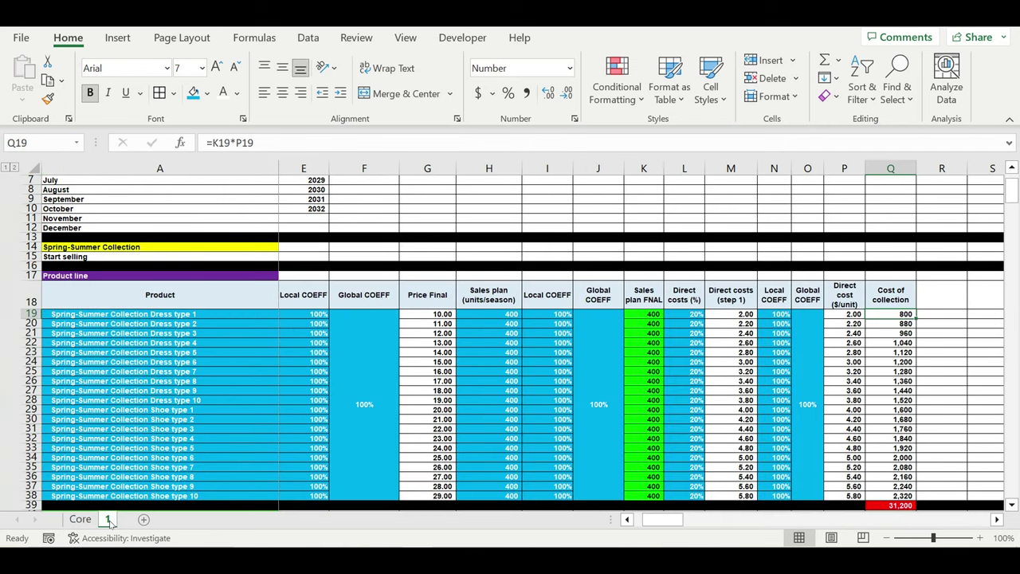
right_click(107, 519)
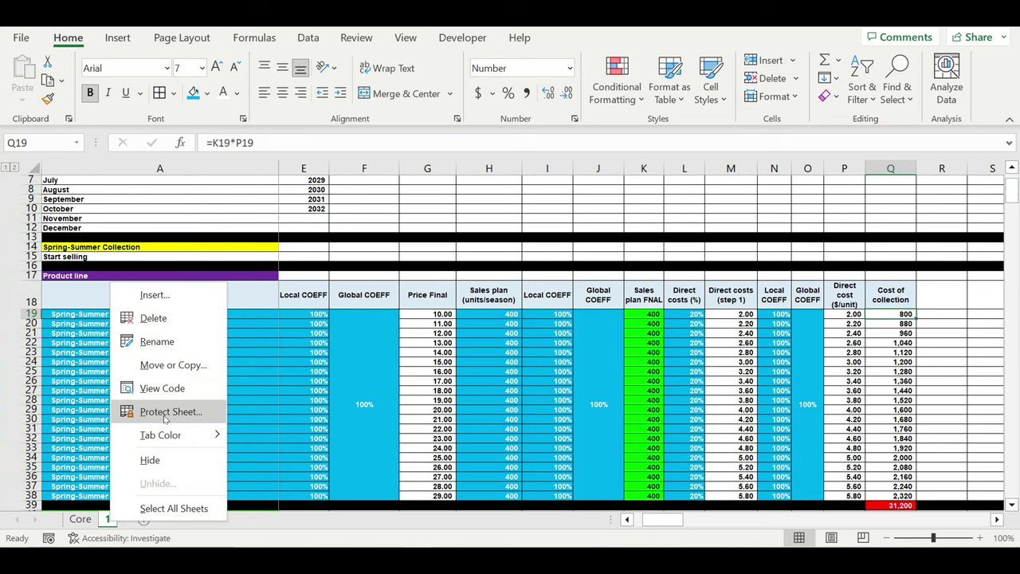
mouse_move(162, 438)
click(274, 437)
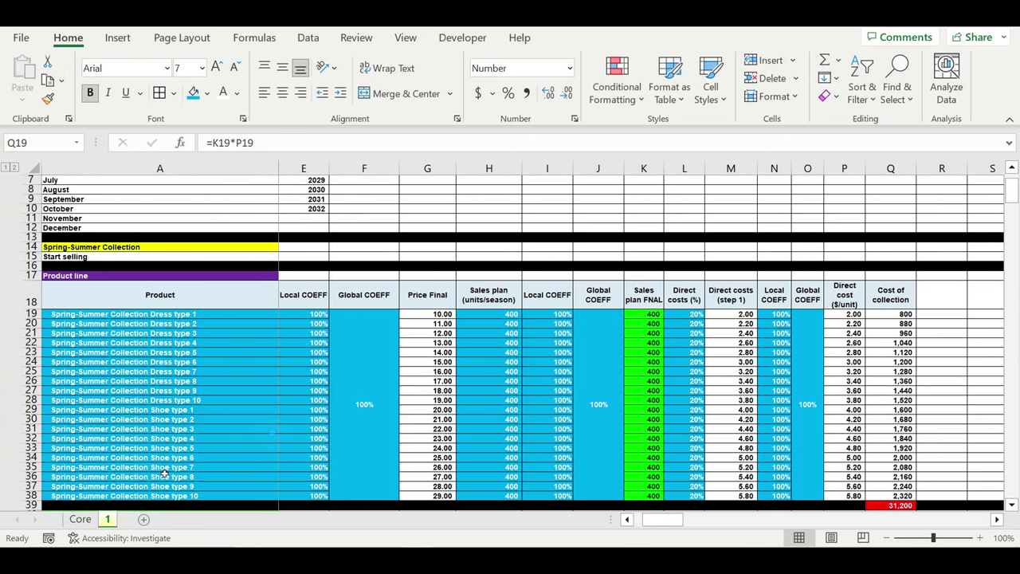
Colour the Core sheet's tab light blue, then return to sheet 1
click(82, 519)
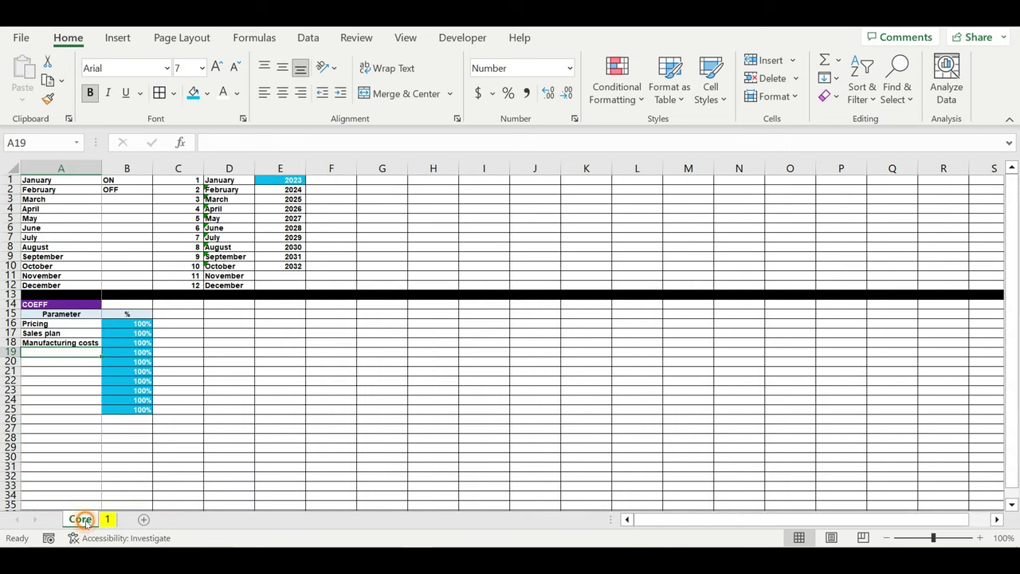
right_click(87, 522)
mouse_move(153, 440)
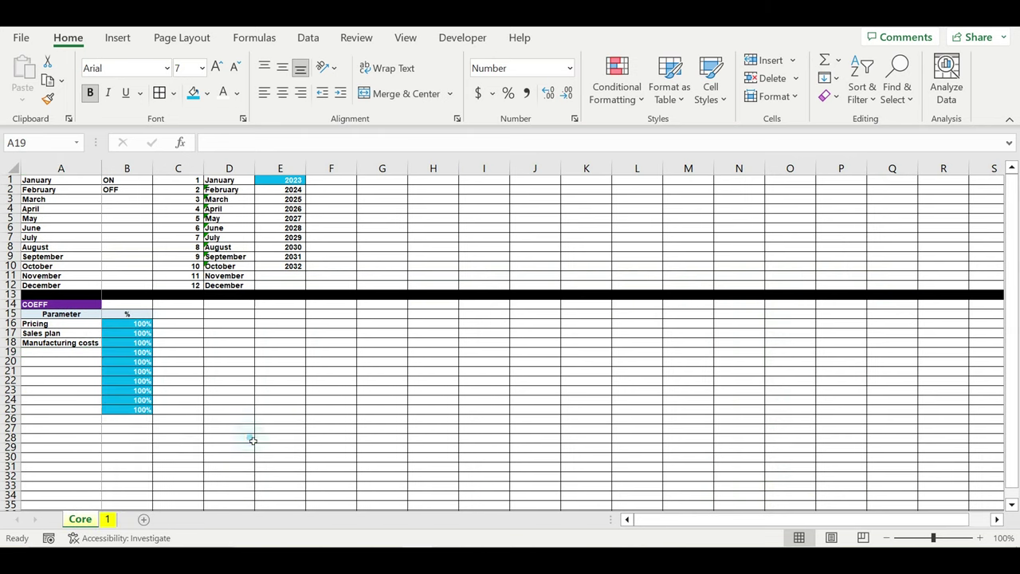
click(242, 437)
right_click(89, 523)
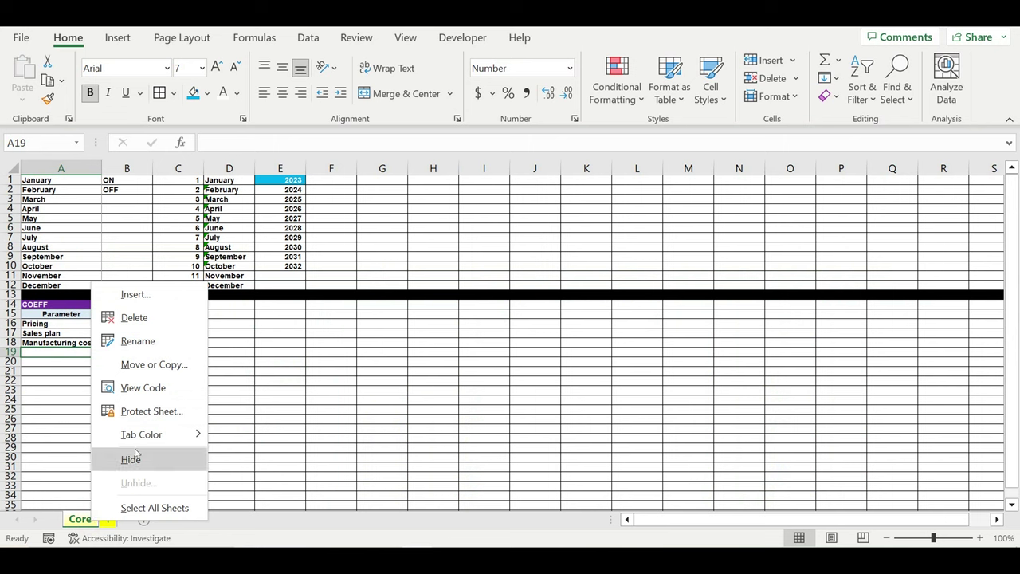
mouse_move(150, 441)
click(296, 433)
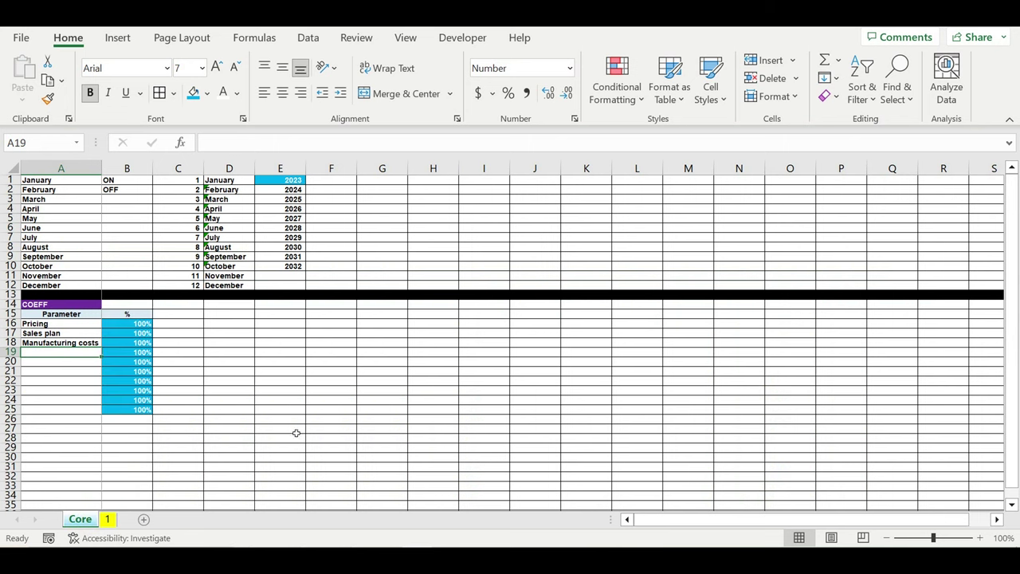
click(267, 391)
click(107, 519)
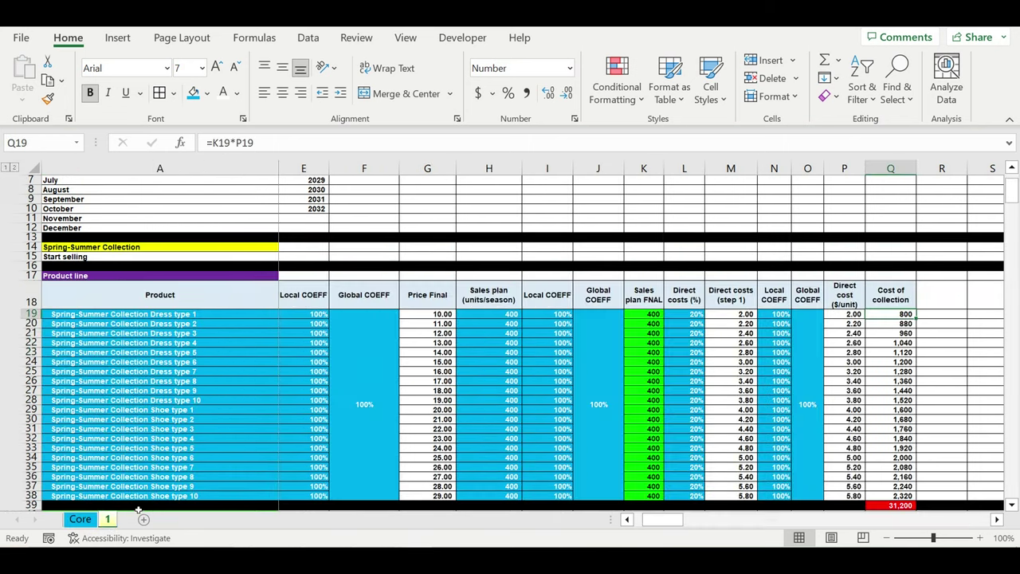
Review the Cost of collection and direct cost formulas in row 19
click(934, 344)
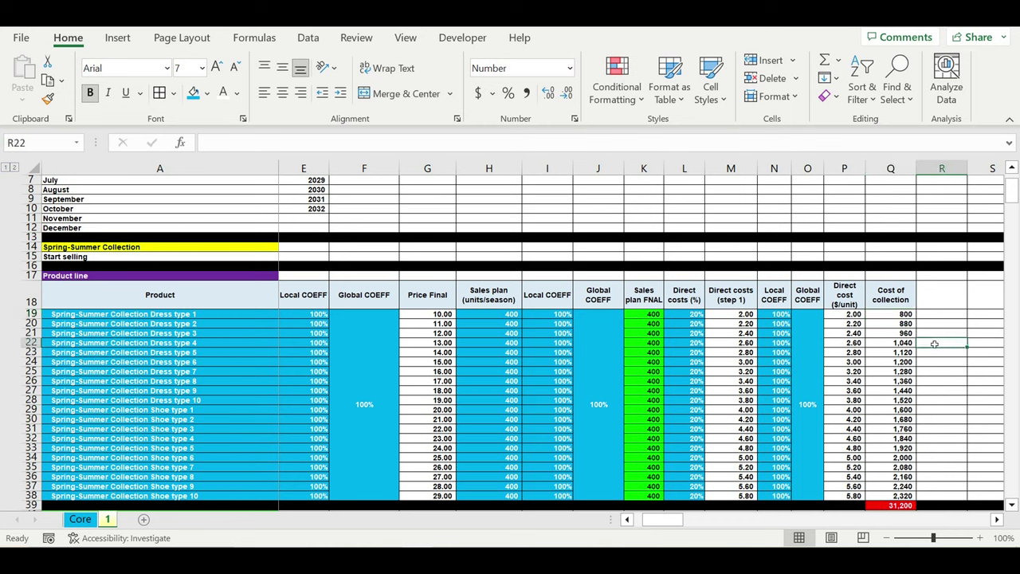
click(909, 315)
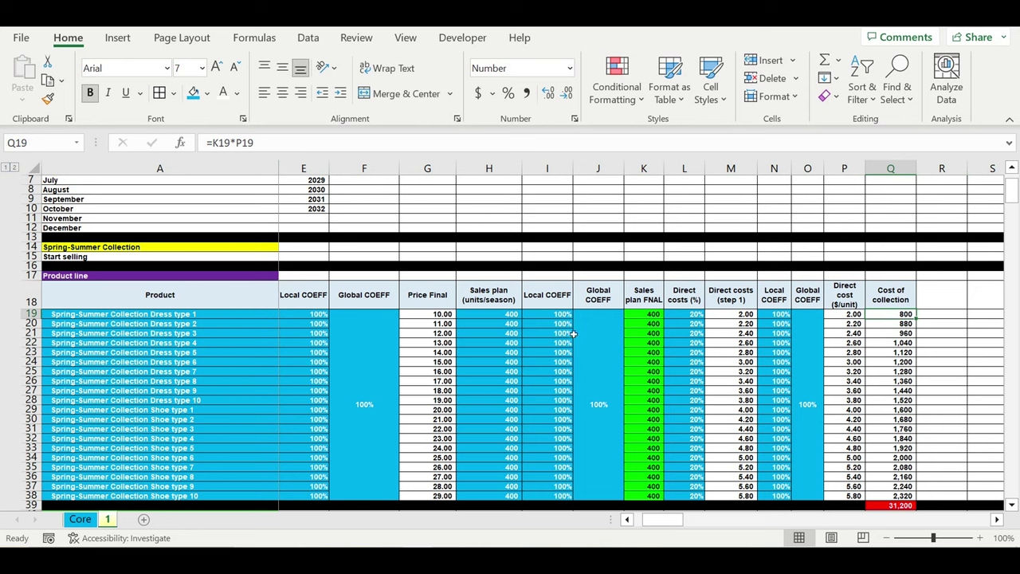
click(732, 318)
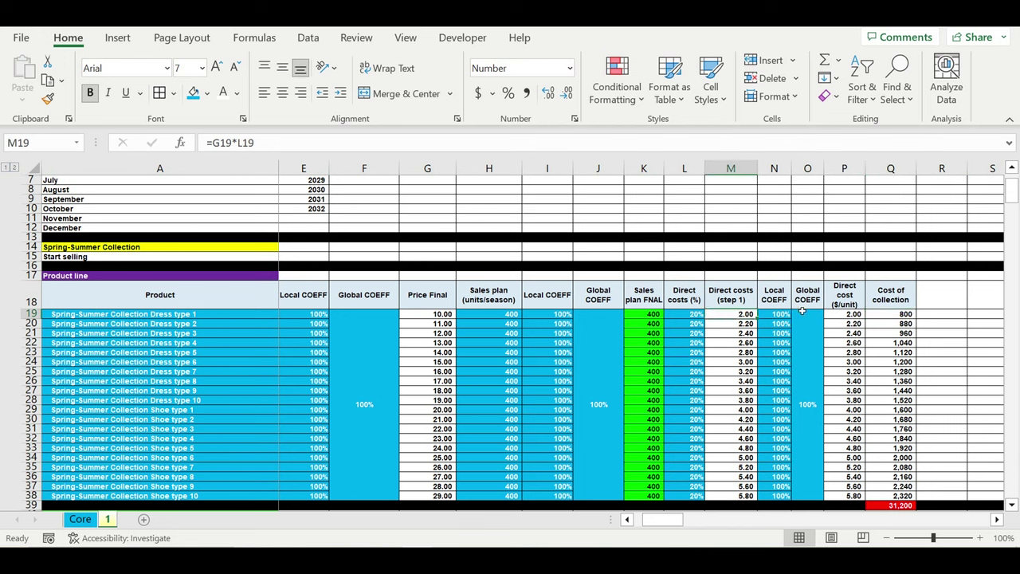
click(846, 316)
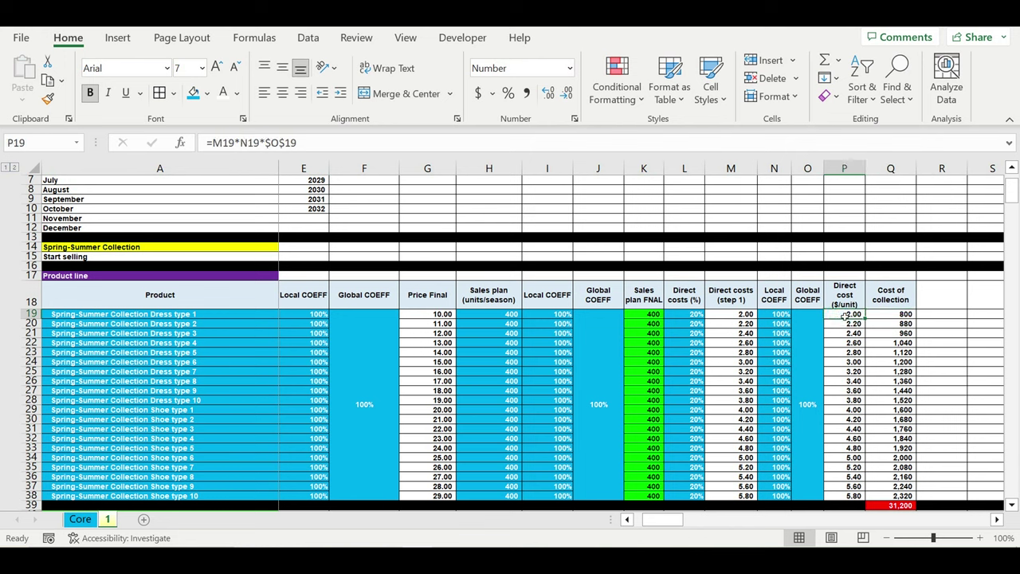
Append *Core!$B$18 to the P19 direct cost per unit formula and fill it down to P38
click(313, 144)
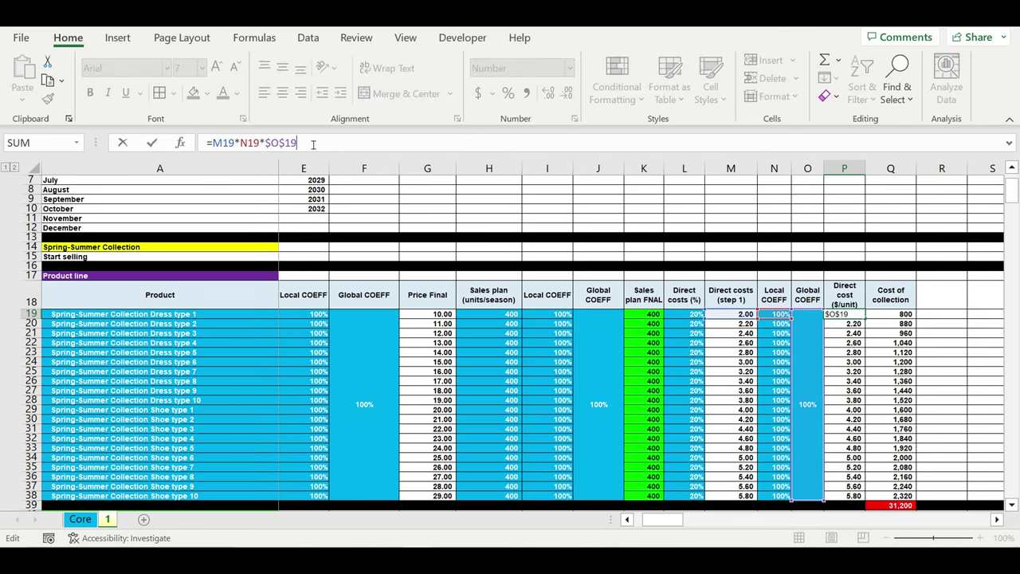
text(*)
click(80, 519)
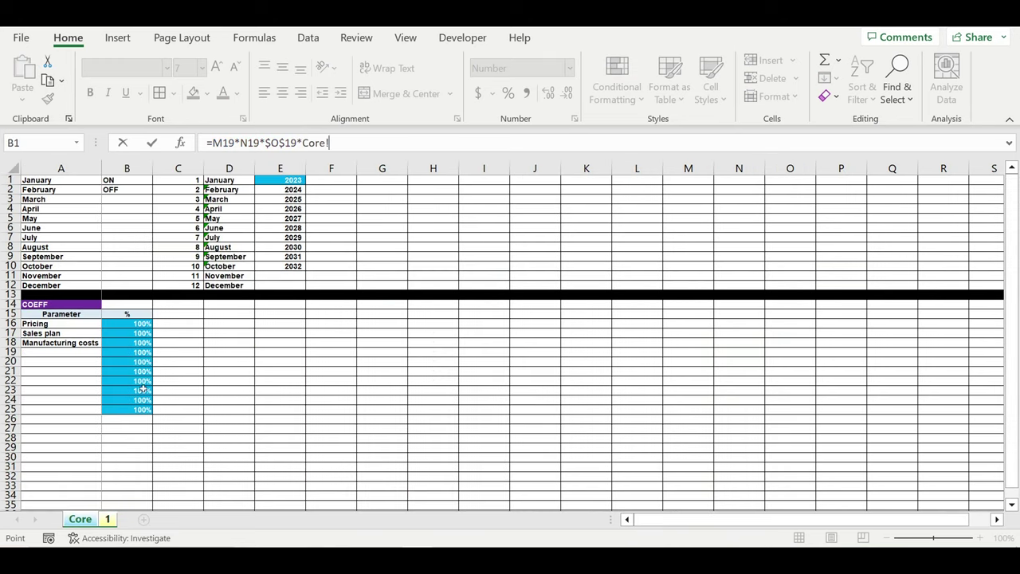
click(127, 343)
click(333, 143)
text($B18)
key(Right)
text($)
key(Return)
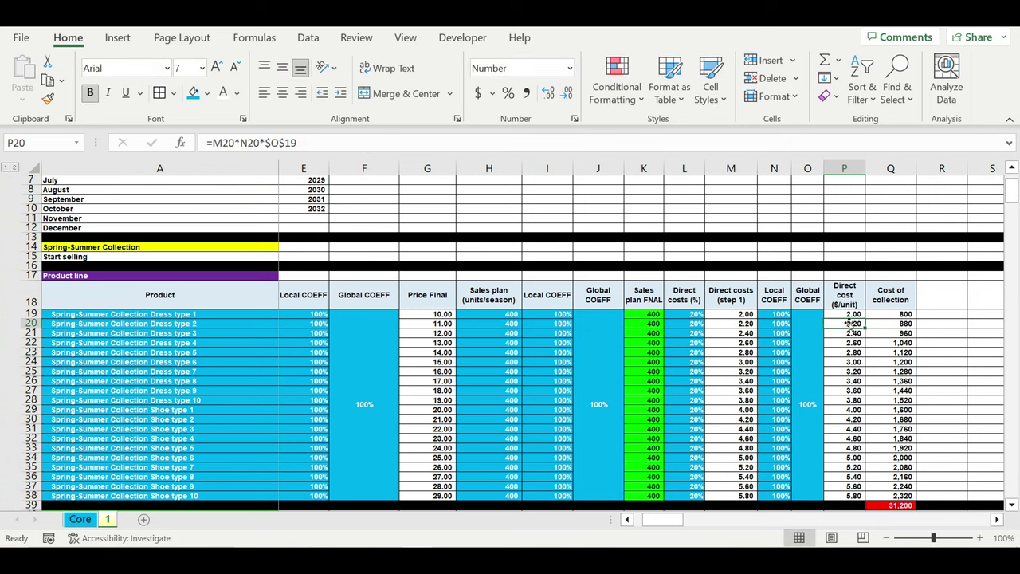
click(847, 316)
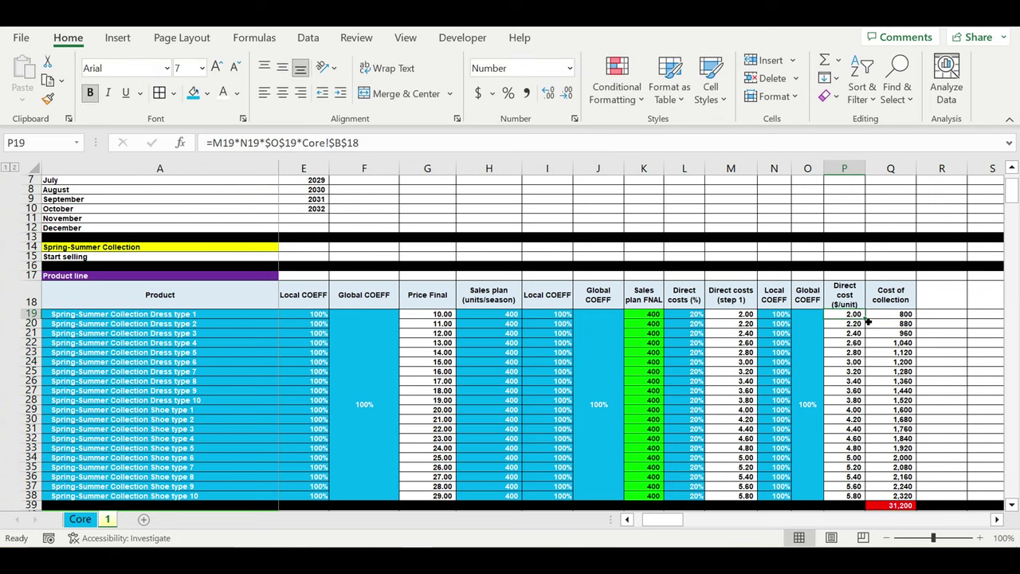
drag(868, 321, 871, 499)
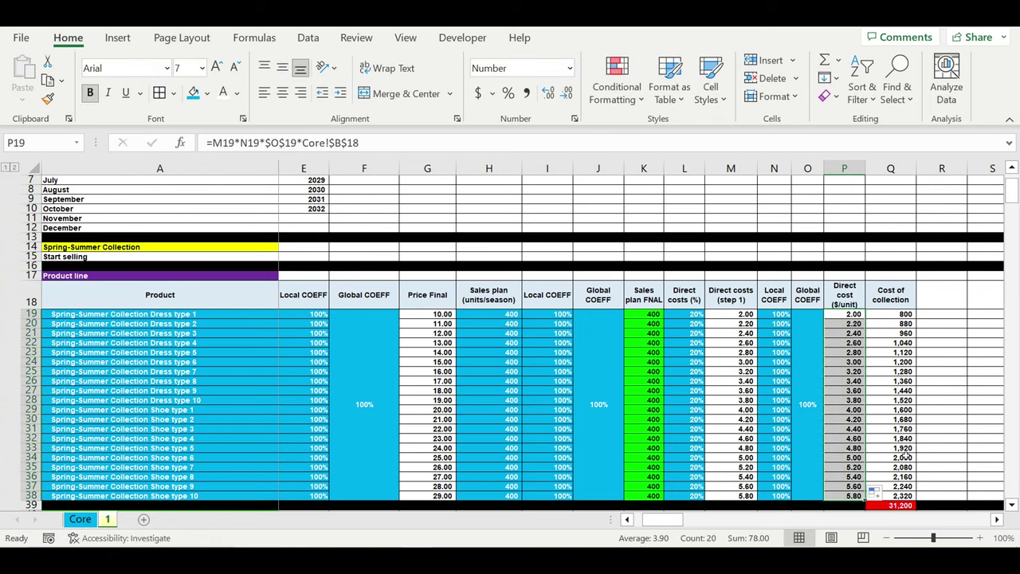
Scroll down to the Autumn-Winter section and select direct cost cell P171
scroll(899, 381, down, 2)
click(846, 285)
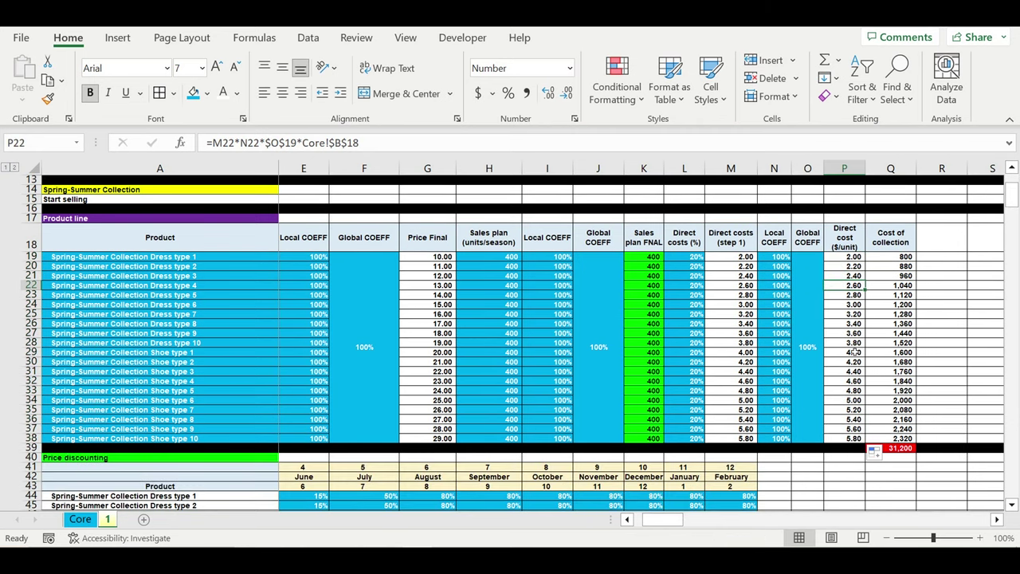
scroll(855, 352, down, 12)
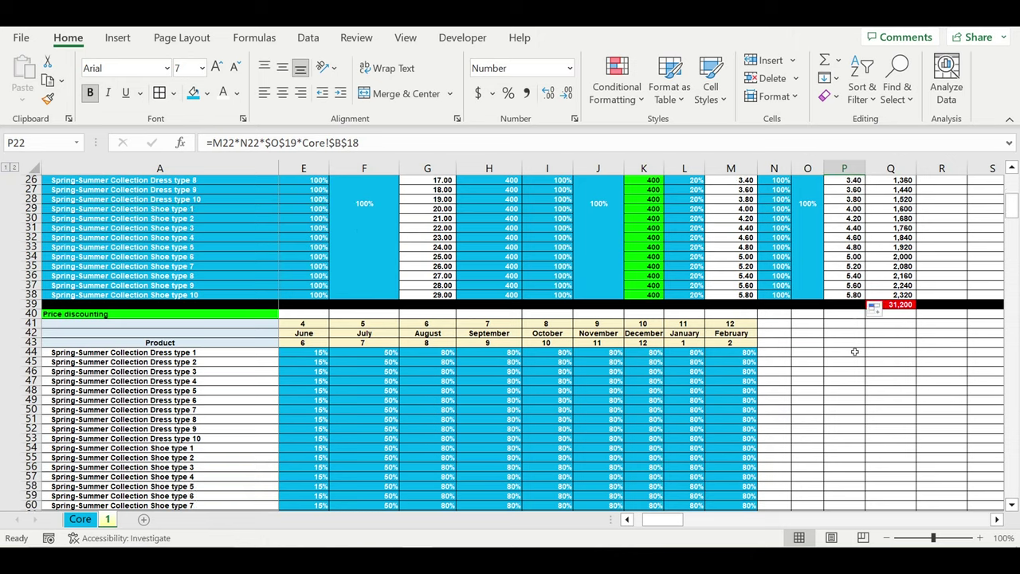
scroll(855, 352, down, 19)
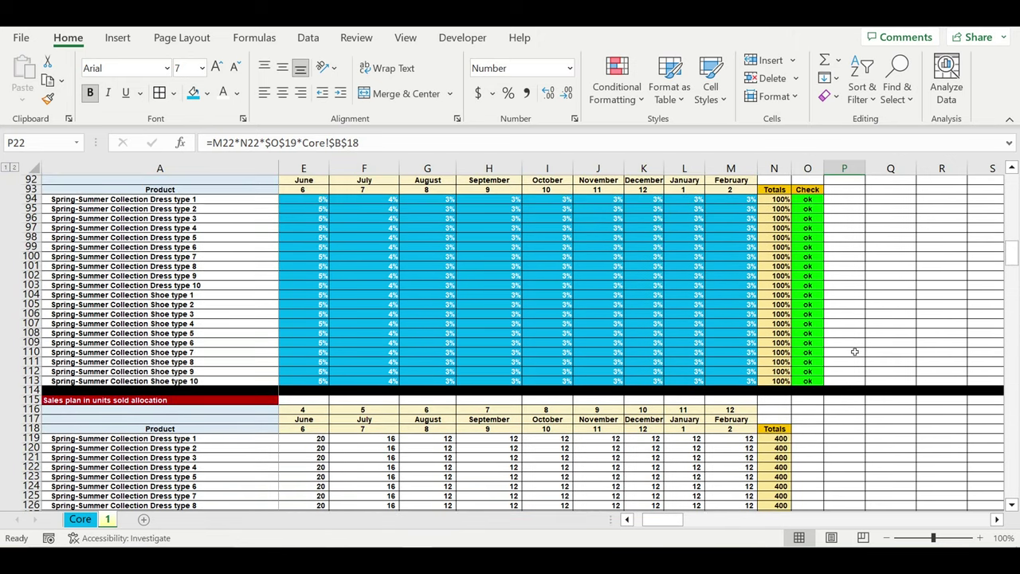
scroll(855, 352, down, 7)
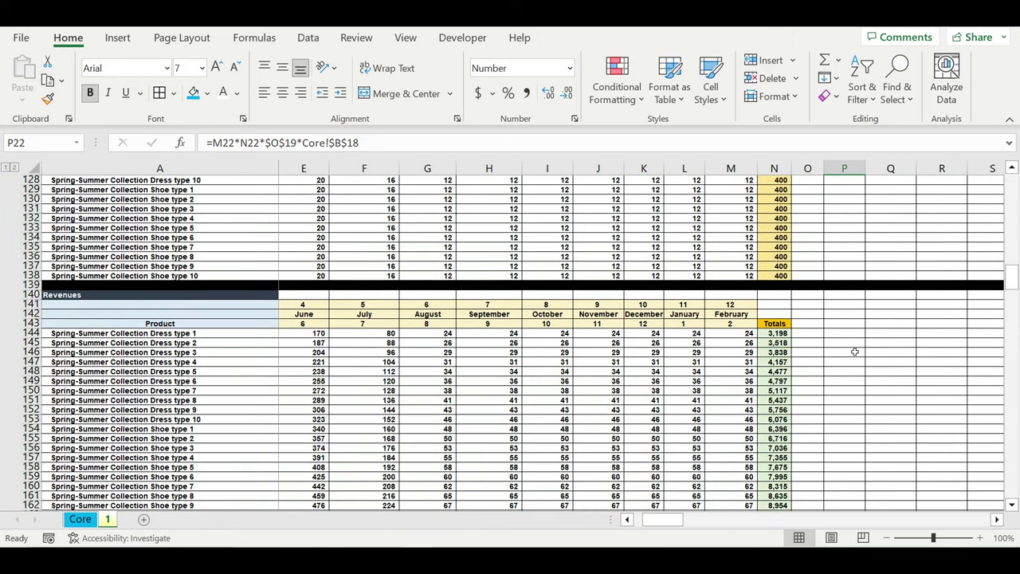
scroll(855, 351, down, 12)
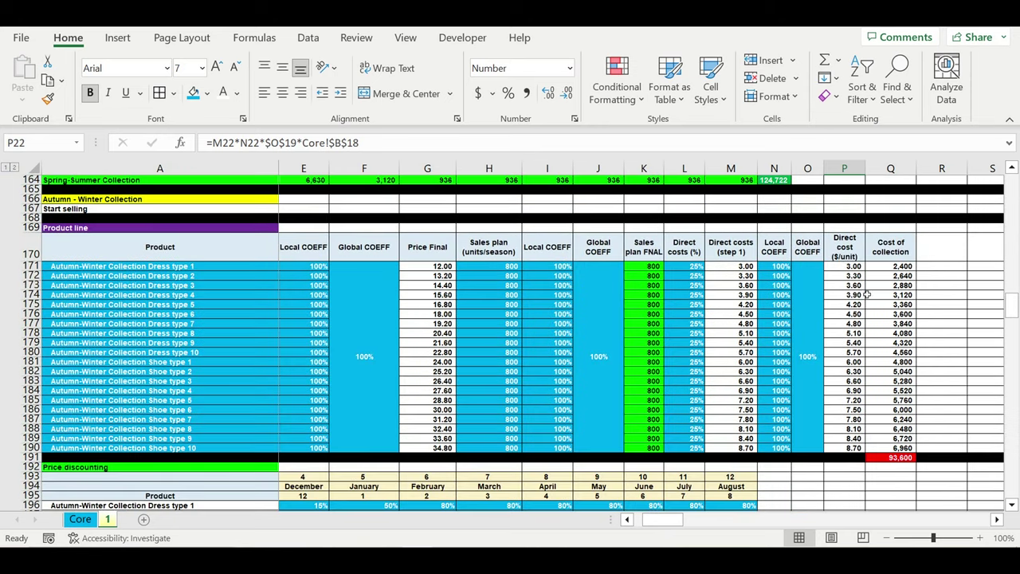
click(844, 268)
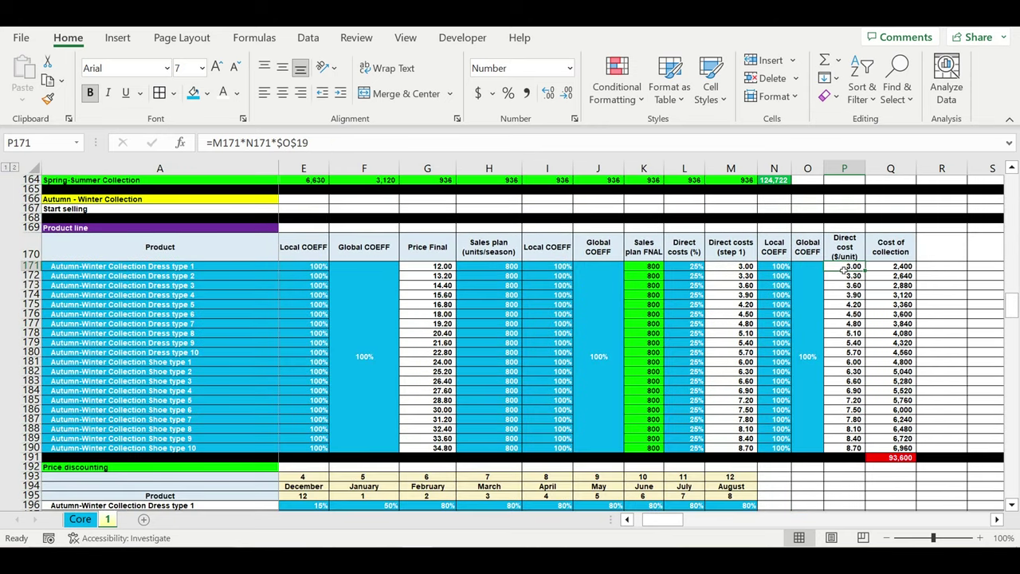
Append *Core!$B$18 to the P171 formula and fill it down to P190
click(331, 149)
text(*)
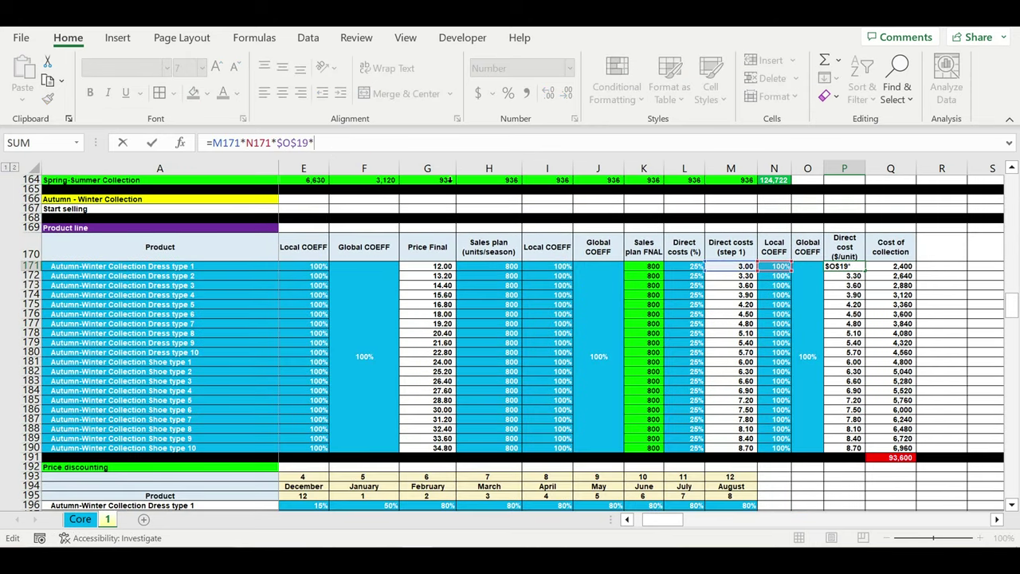
click(77, 521)
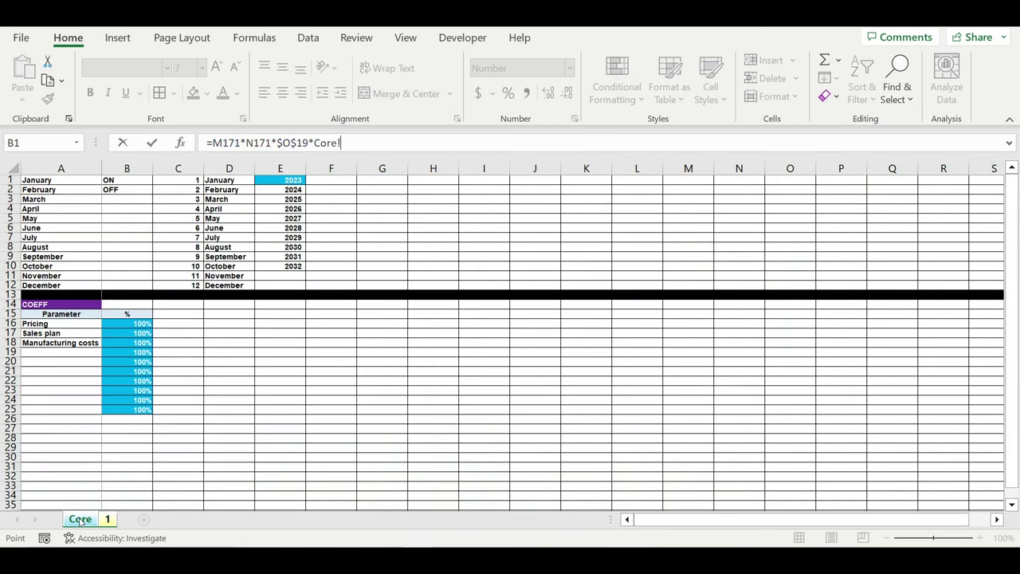
click(124, 345)
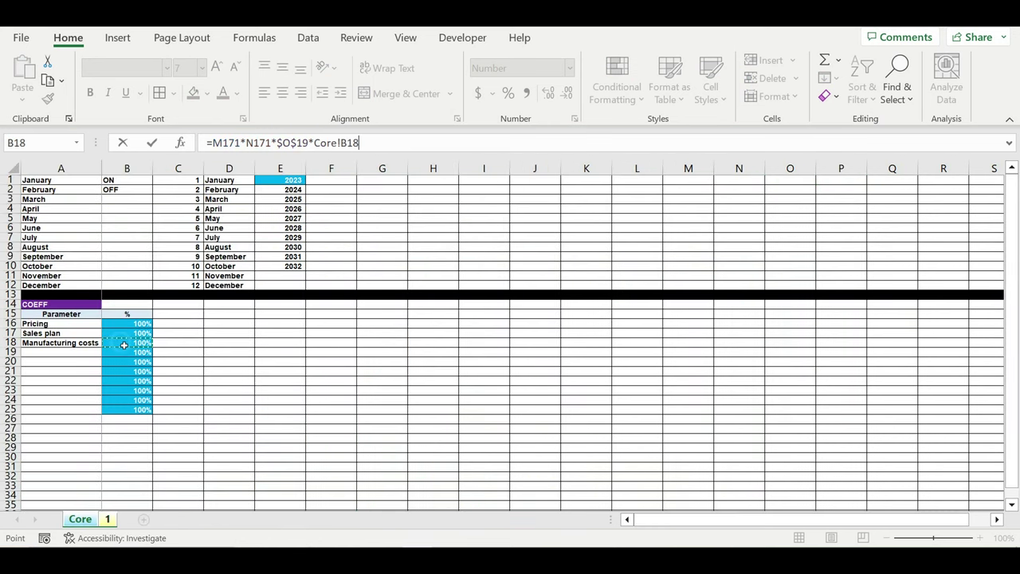
click(344, 143)
text($B$)
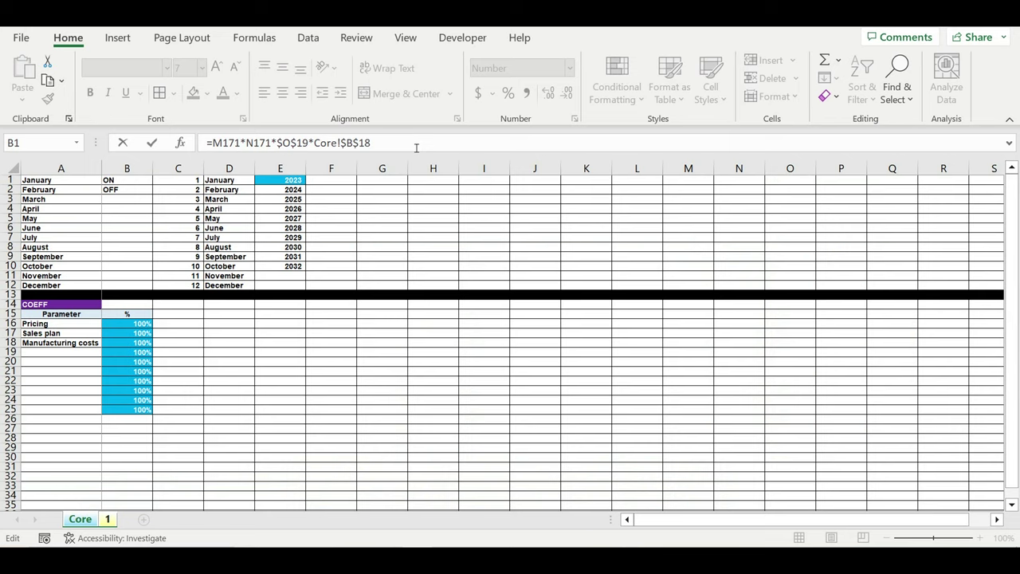
key(Return)
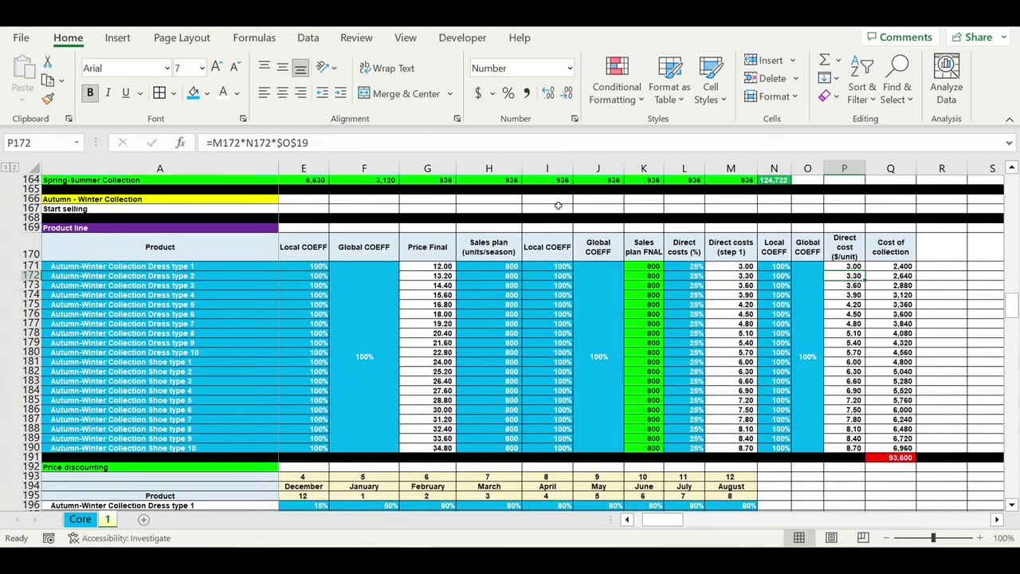
click(853, 268)
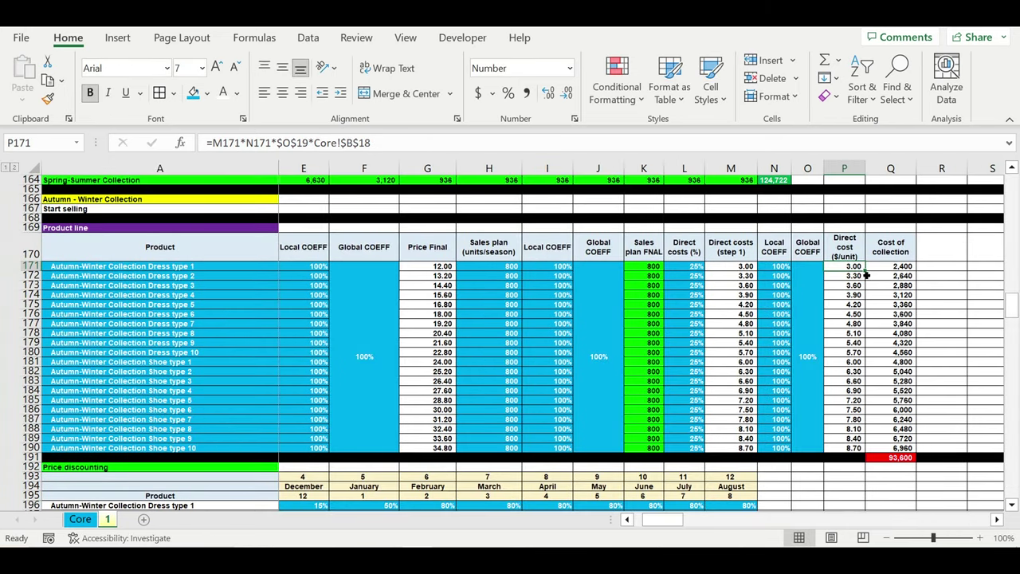
drag(868, 275, 880, 458)
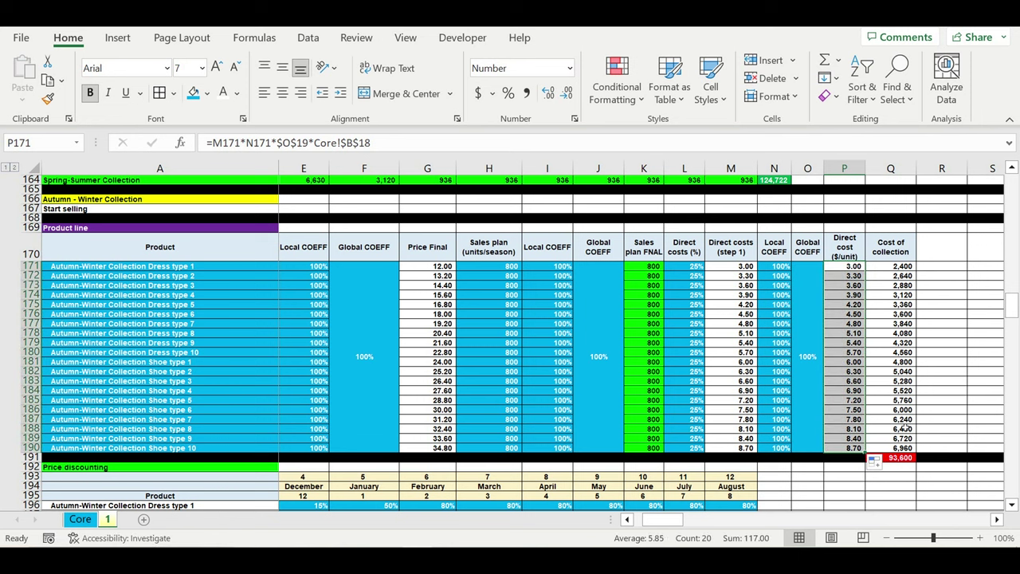
click(849, 382)
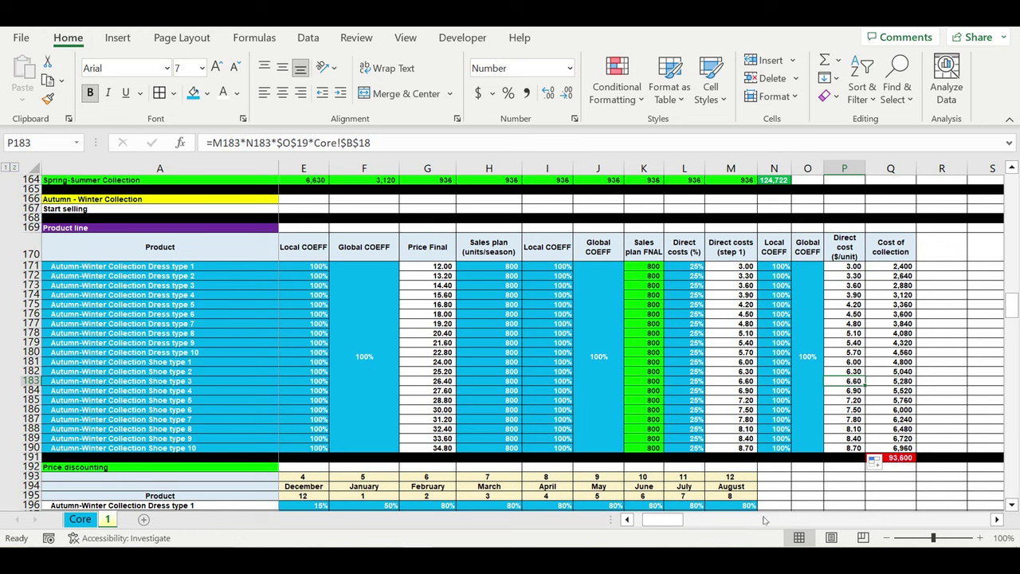
drag(661, 519, 644, 520)
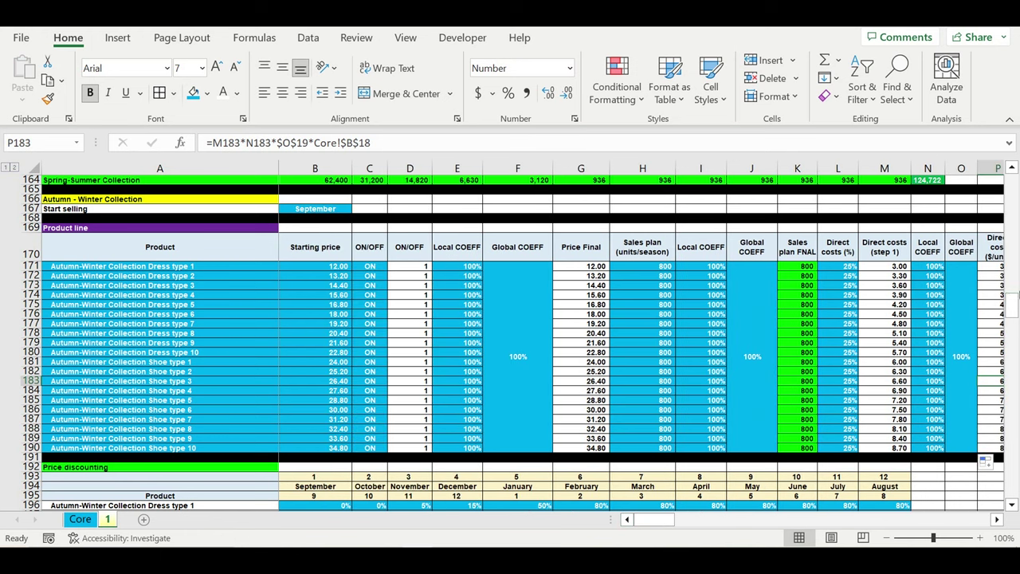
Scroll sheet 1 down to the Fixed costs table's item 5 row, then return to the Core sheet
drag(1013, 297, 1013, 181)
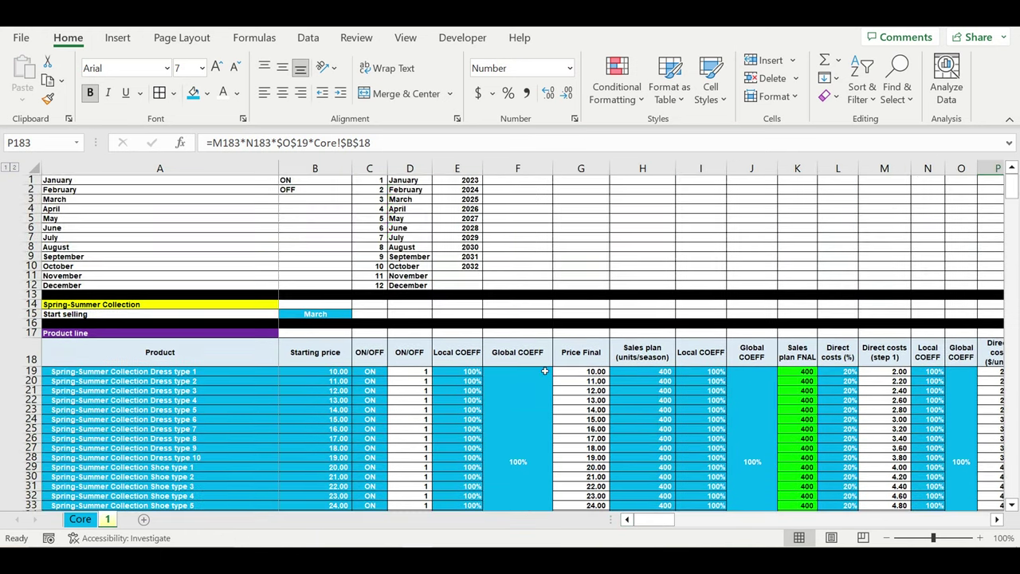
scroll(545, 371, down, 12)
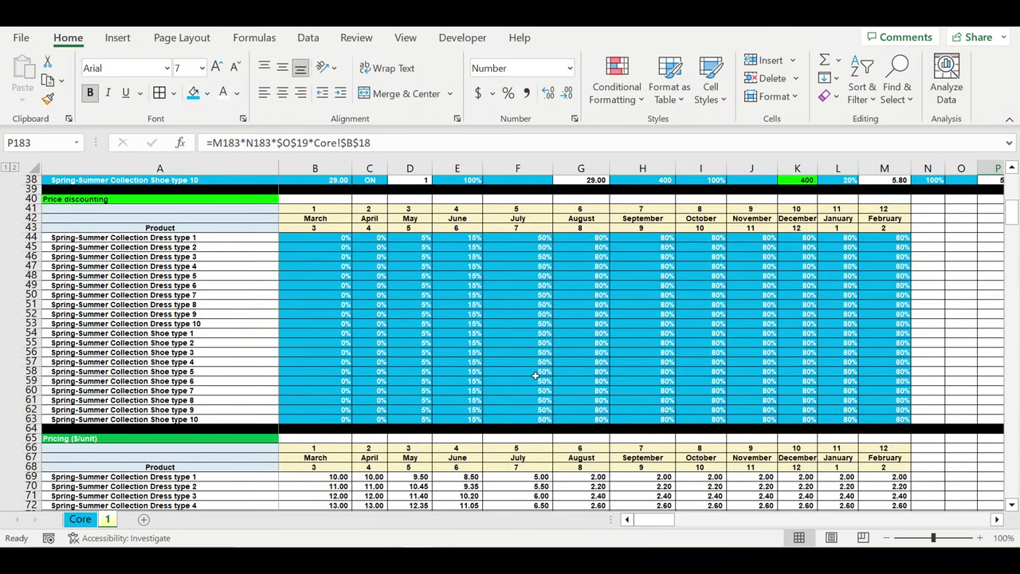
scroll(536, 375, down, 3)
scroll(536, 375, down, 12)
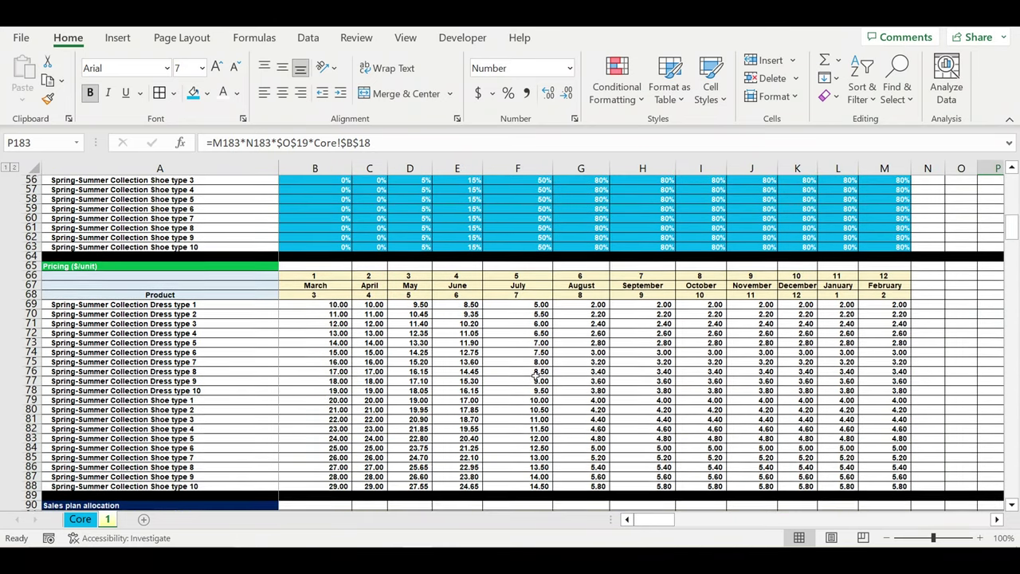
scroll(536, 375, down, 11)
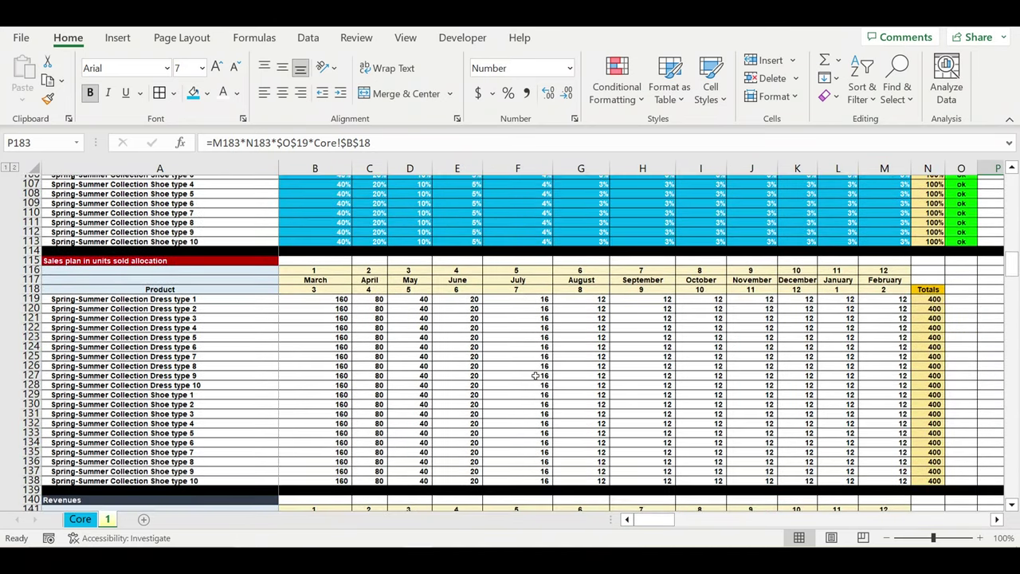
scroll(535, 375, down, 1)
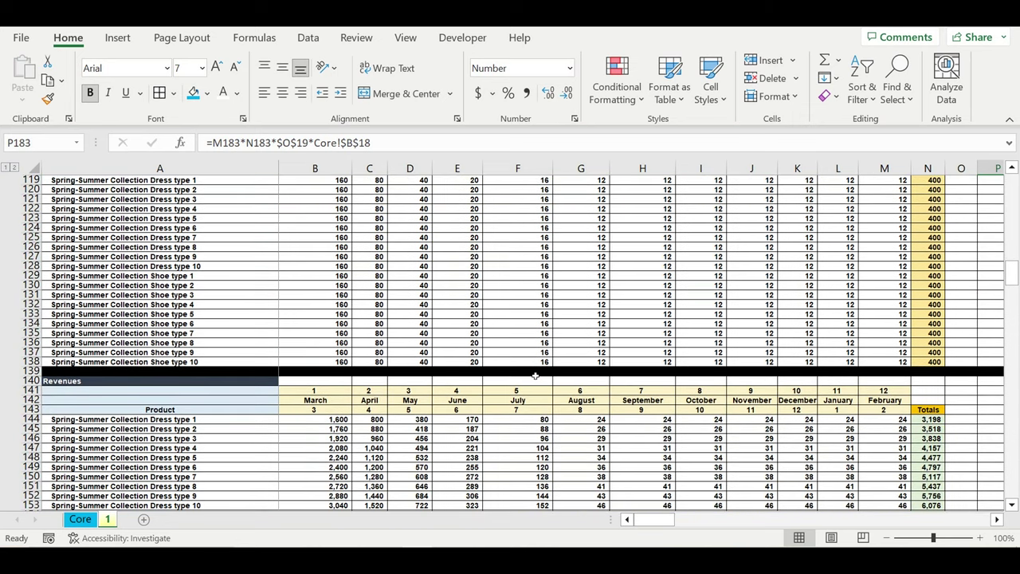
scroll(535, 375, down, 12)
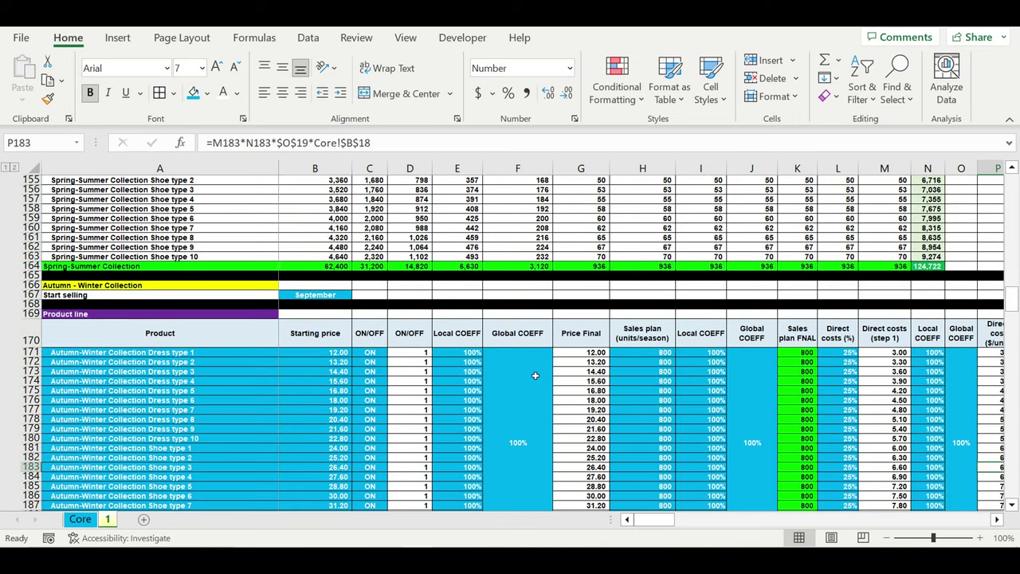
scroll(536, 375, down, 11)
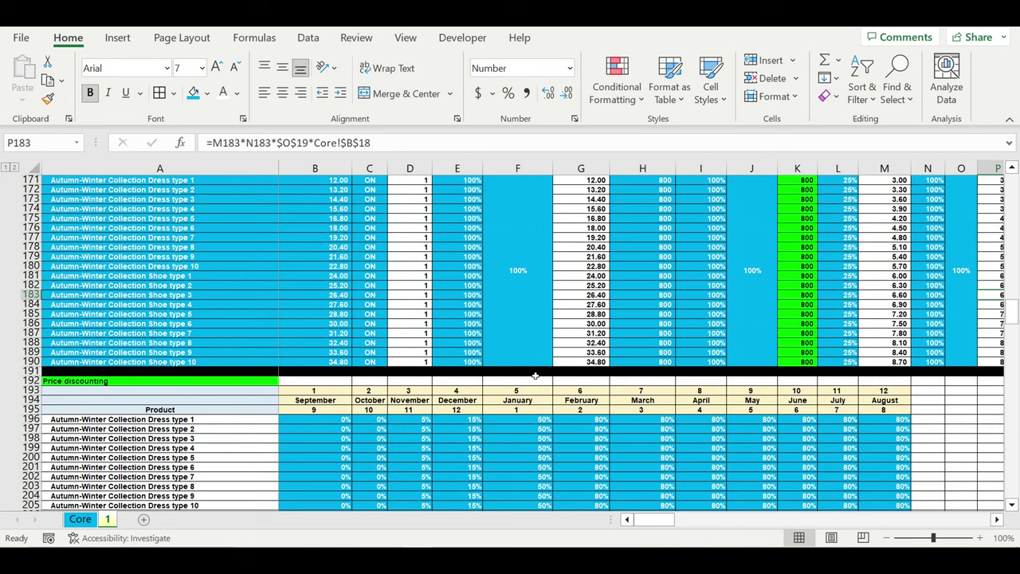
scroll(536, 375, down, 17)
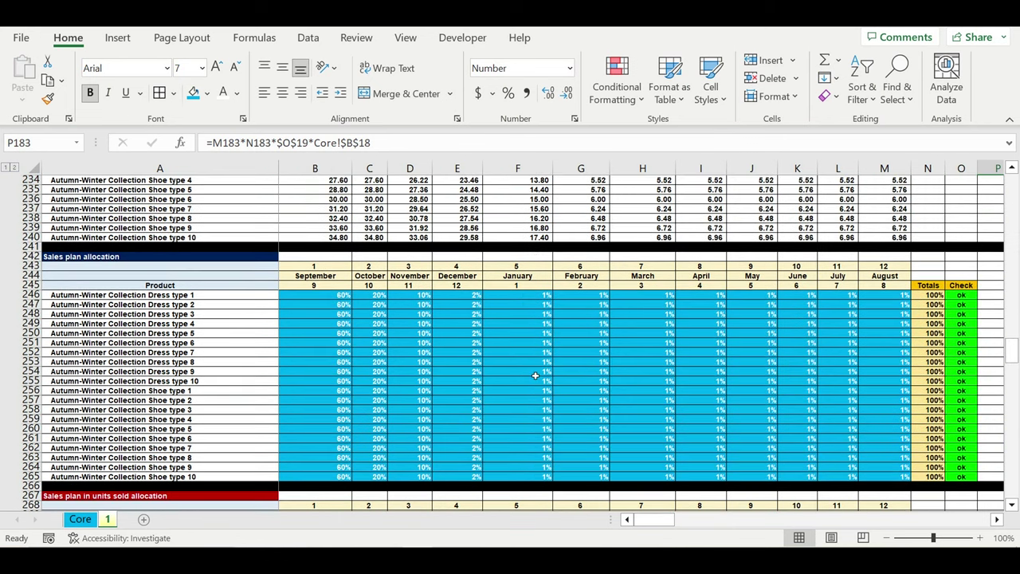
scroll(536, 375, down, 18)
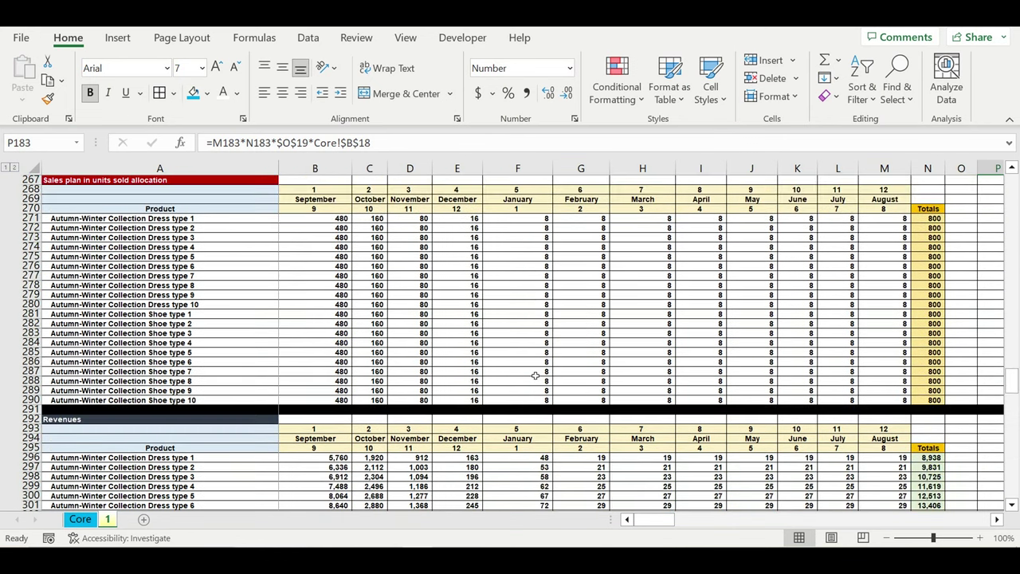
scroll(535, 375, down, 7)
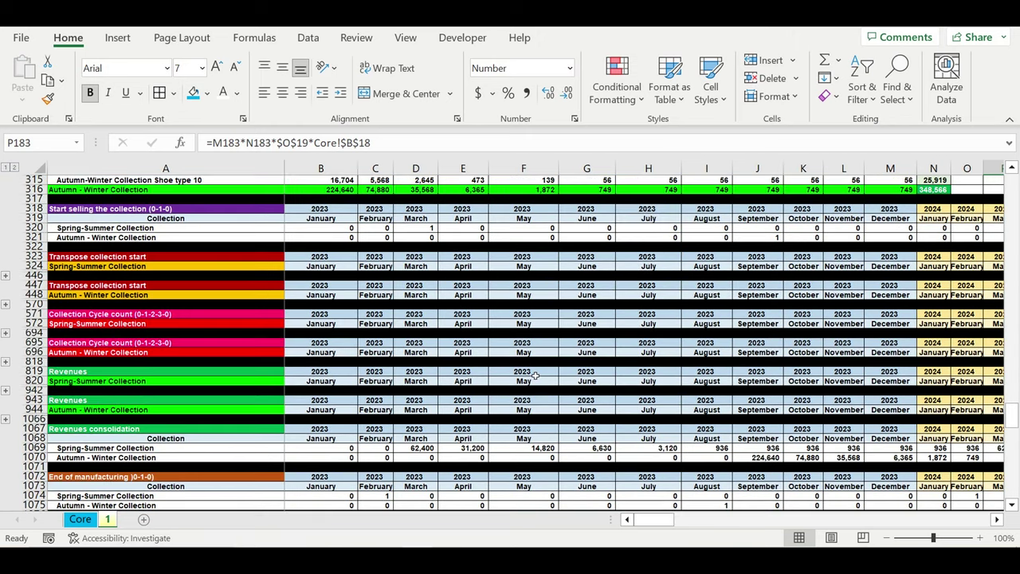
scroll(536, 376, down, 11)
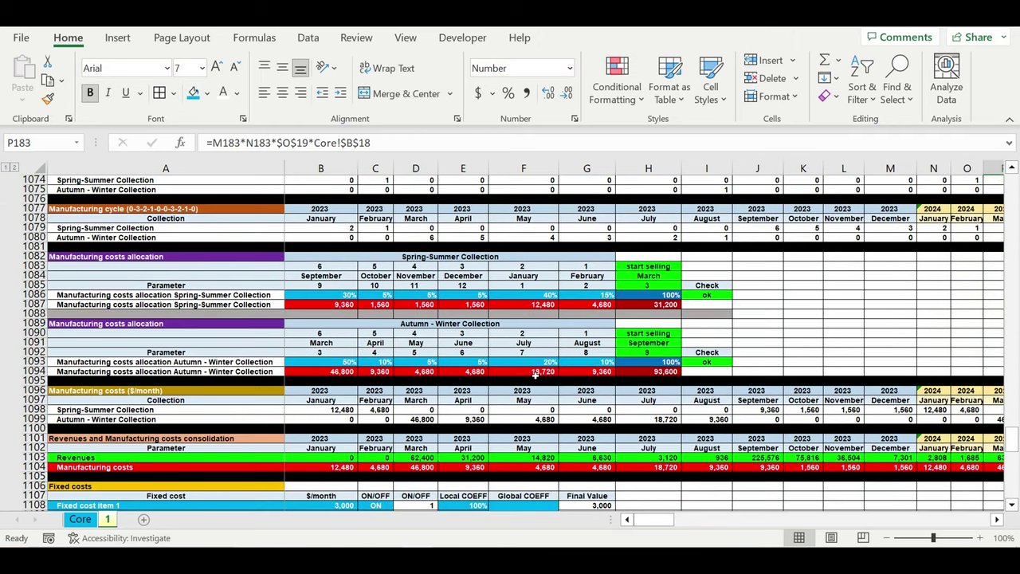
scroll(526, 343, down, 4)
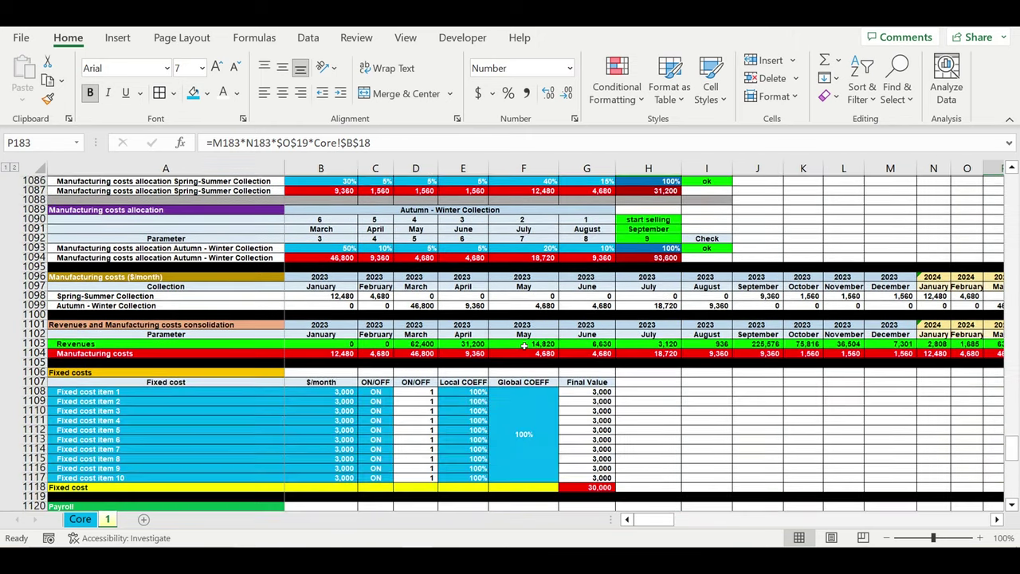
scroll(524, 345, down, 4)
click(182, 314)
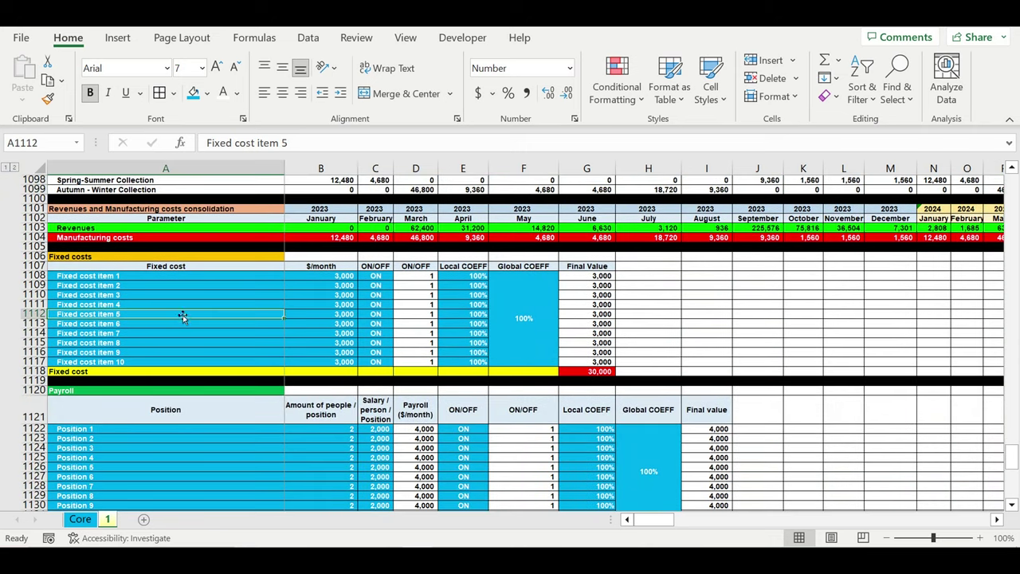
click(80, 519)
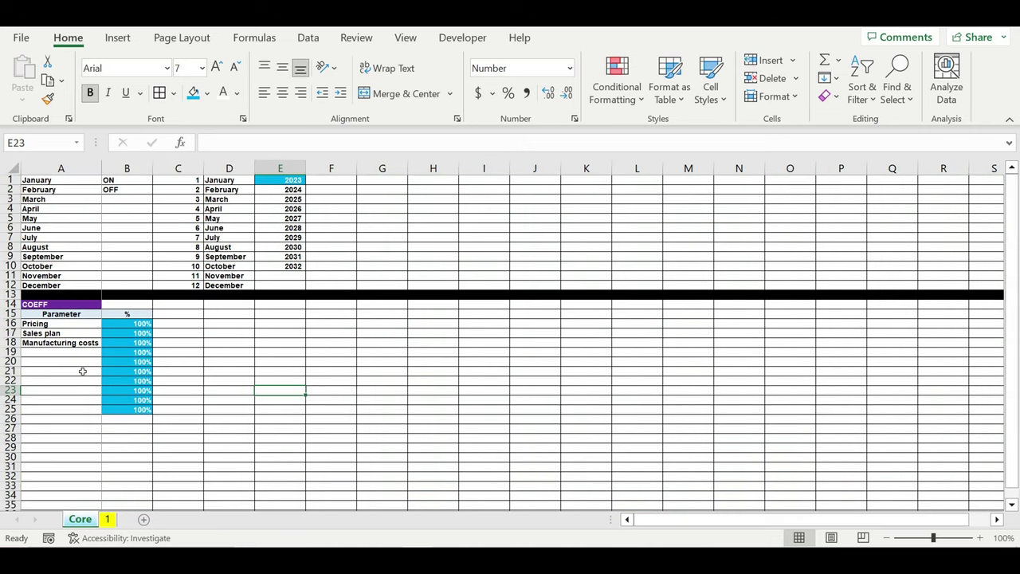
Enter the label 'Fixed costs' in Core cell A19, below Manufacturing costs
click(48, 354)
text(Fix)
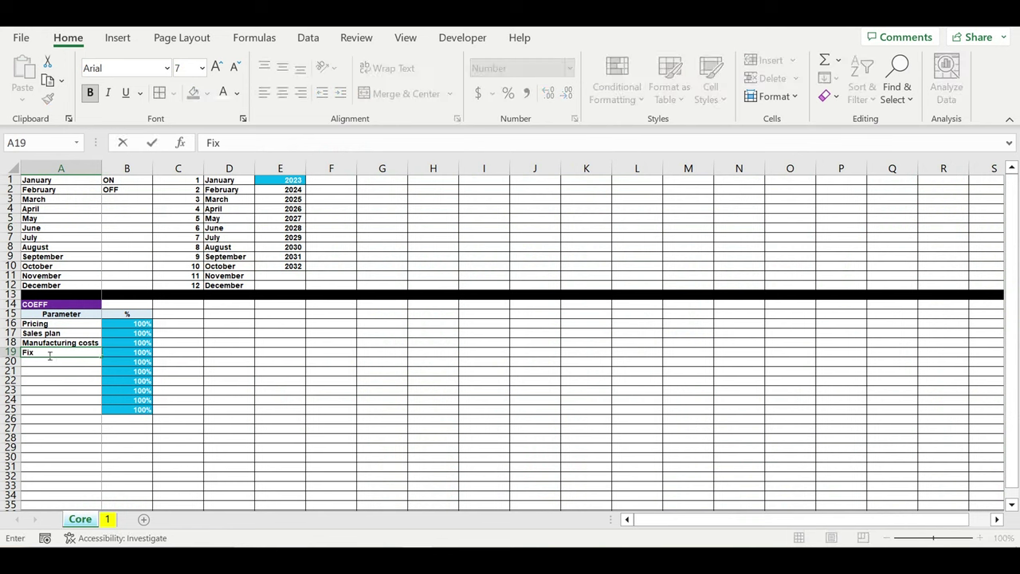
text(ed costs)
key(Return)
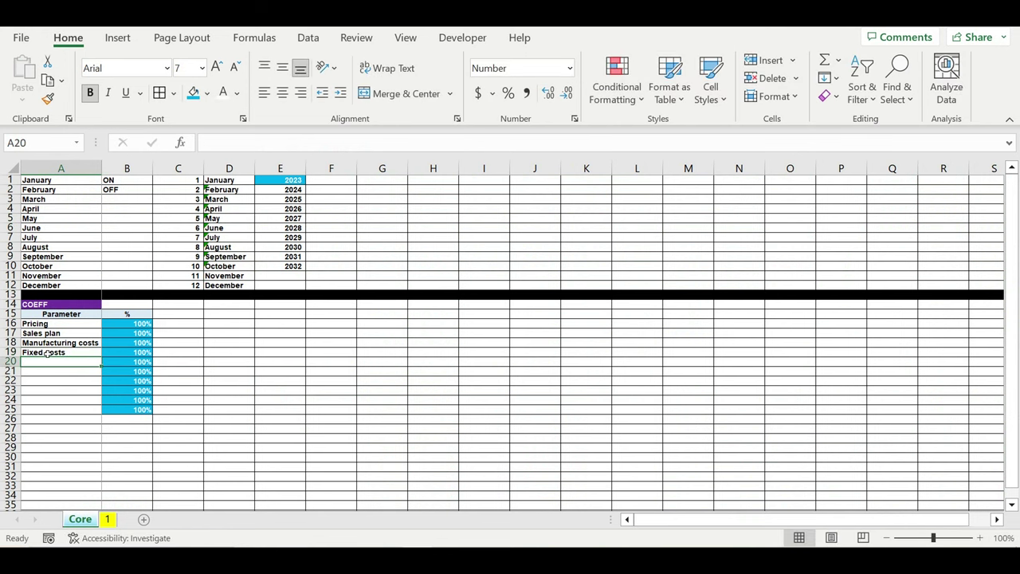
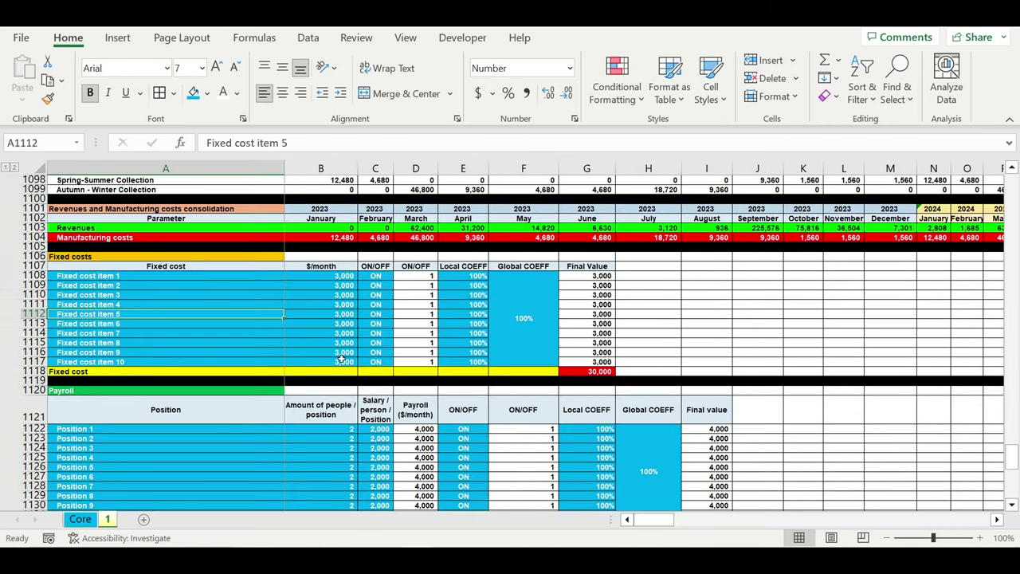
Multiply the G1108 fixed cost Final Value formula by Core!$B$19 and fill it down to G1117
click(586, 279)
click(396, 145)
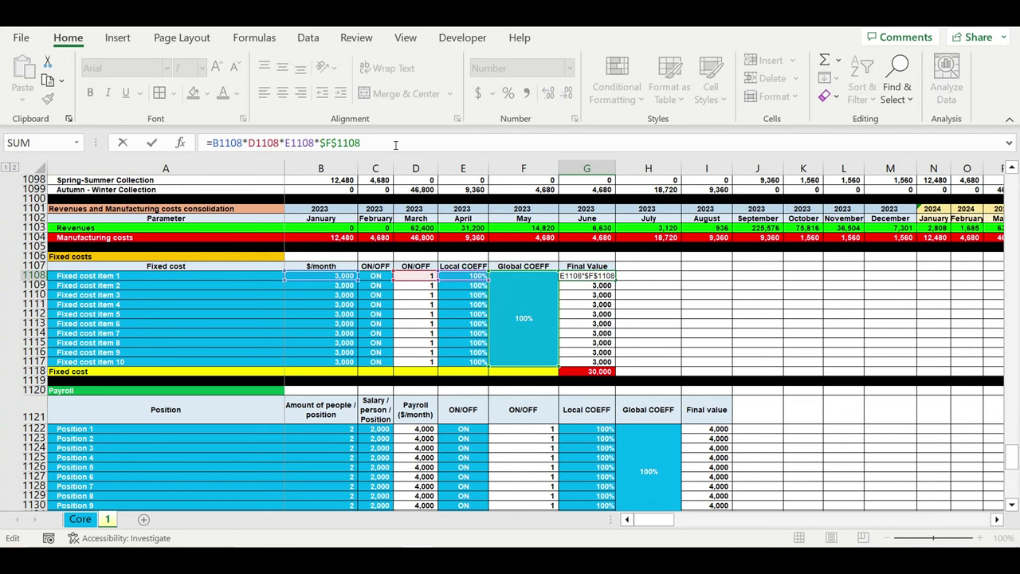
text(*)
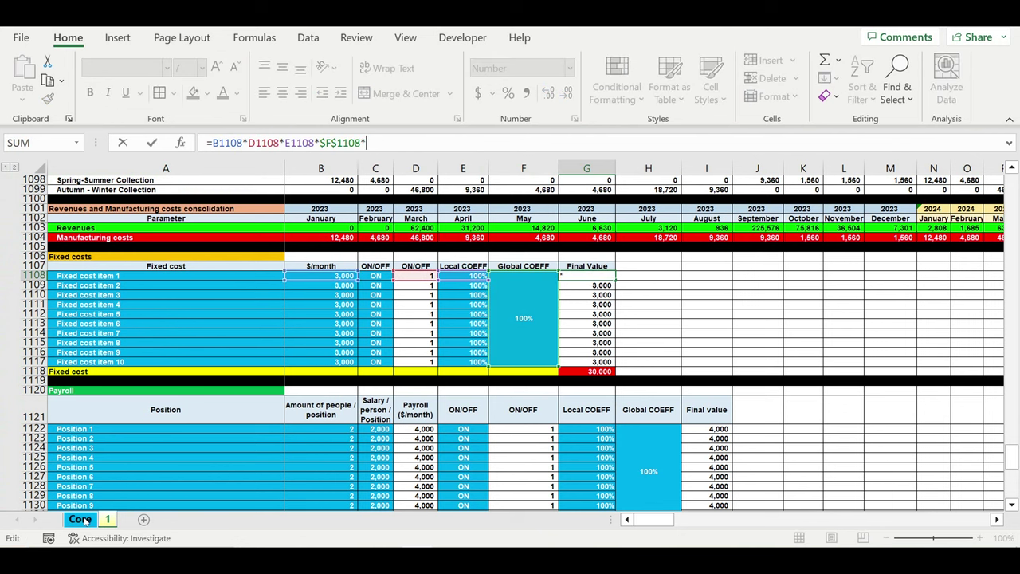
click(79, 519)
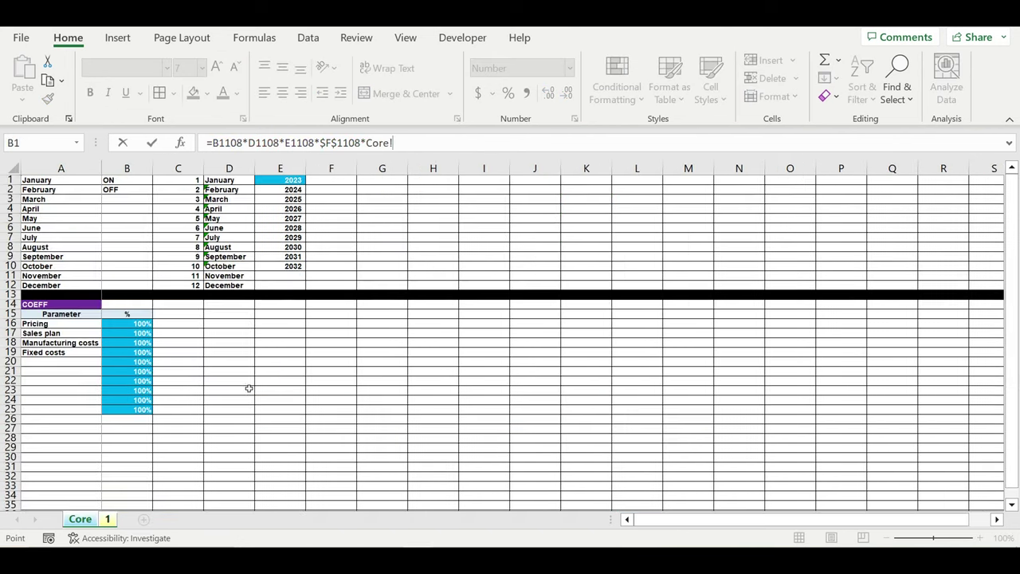
click(128, 353)
click(398, 146)
text($B19)
click(406, 143)
key(Return)
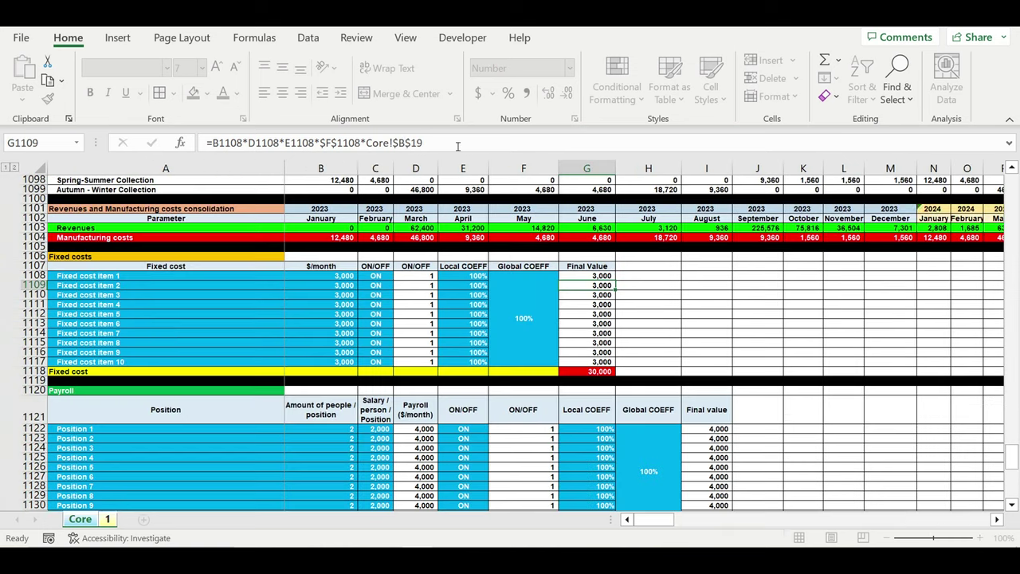
click(593, 276)
drag(615, 281, 620, 364)
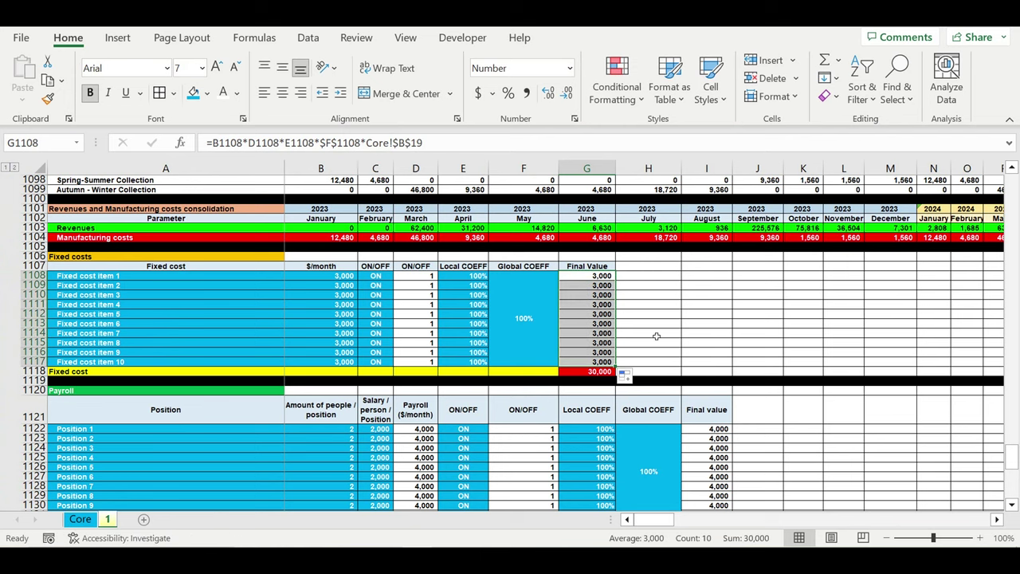
scroll(656, 336, down, 4)
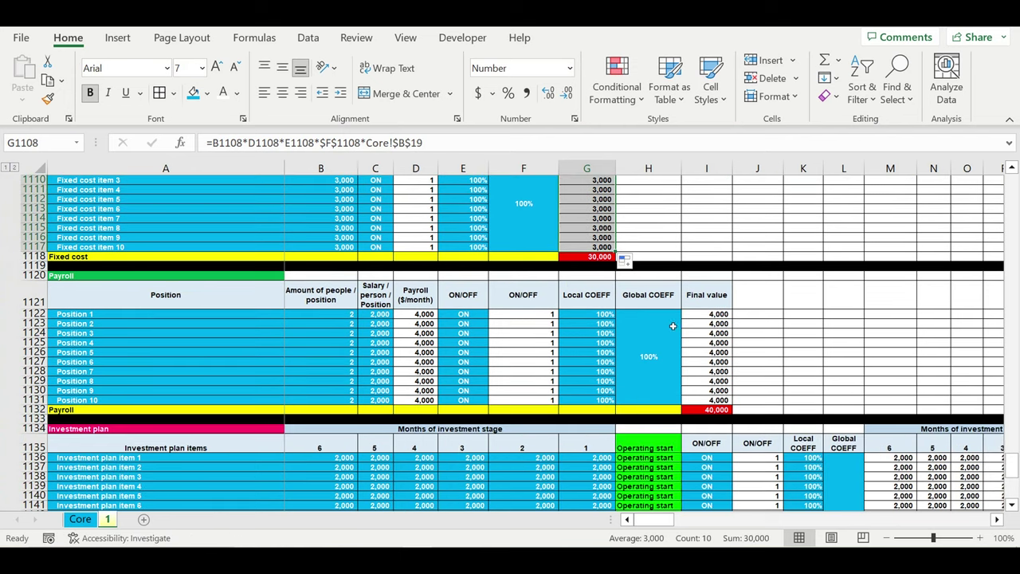
Label Core!A20 as 'Payroll' for a new payroll coefficient
click(709, 318)
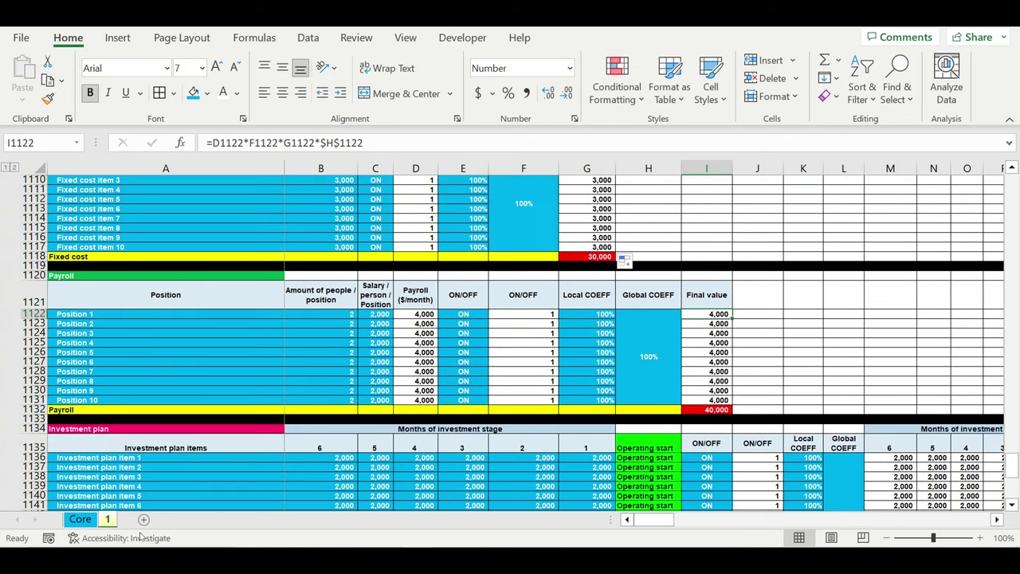
click(80, 519)
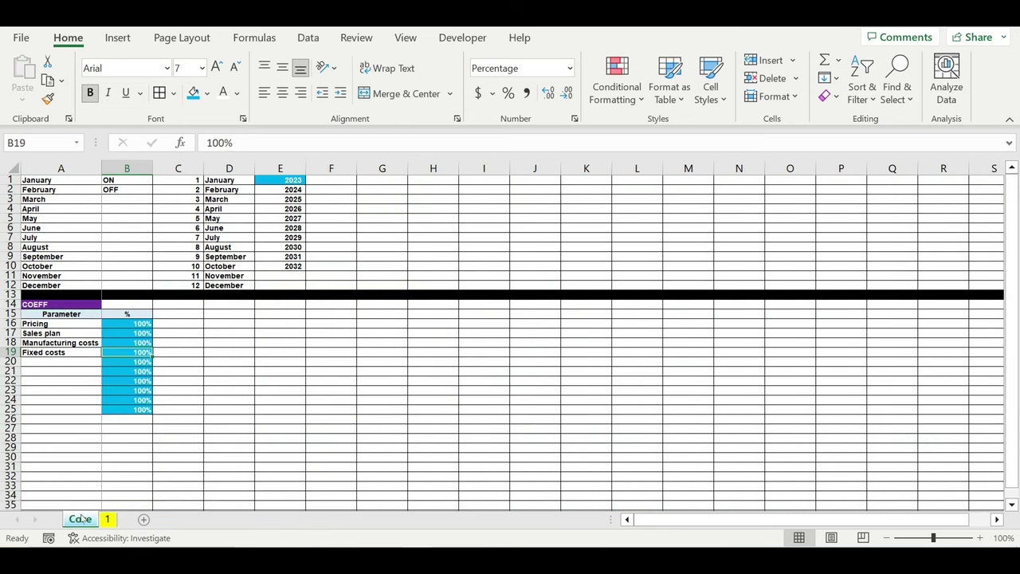
click(41, 367)
text(Payroll)
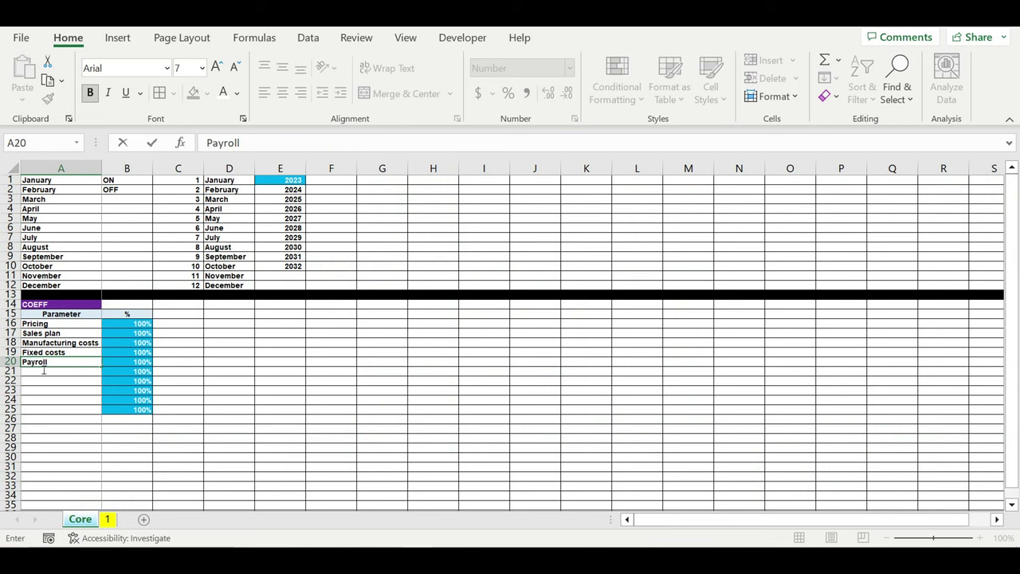
click(200, 403)
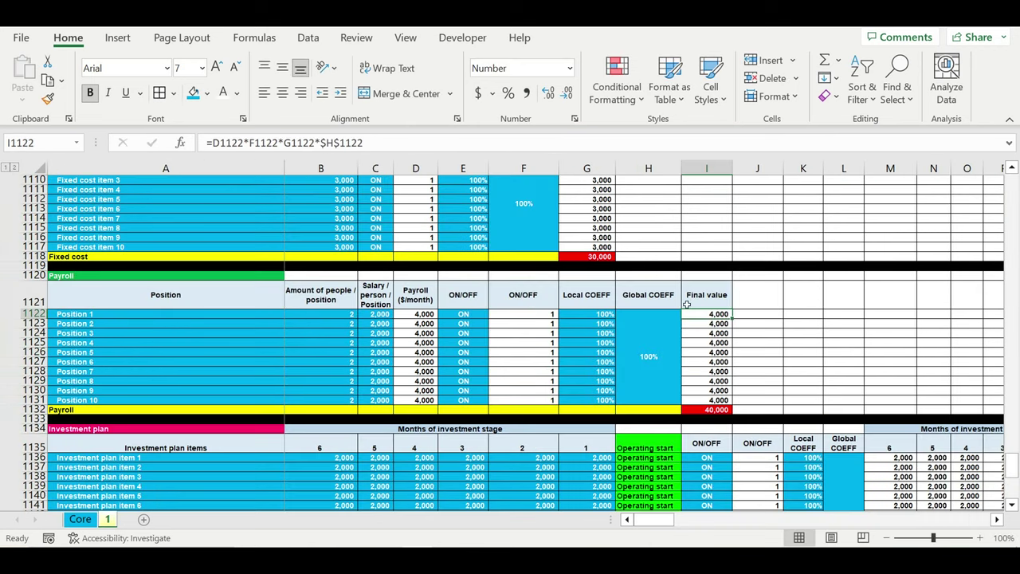
click(759, 316)
Append *Core!$B$20 to the I1122 payroll Final value formula and fill it down to I1131
click(720, 317)
click(380, 144)
text(*)
click(79, 519)
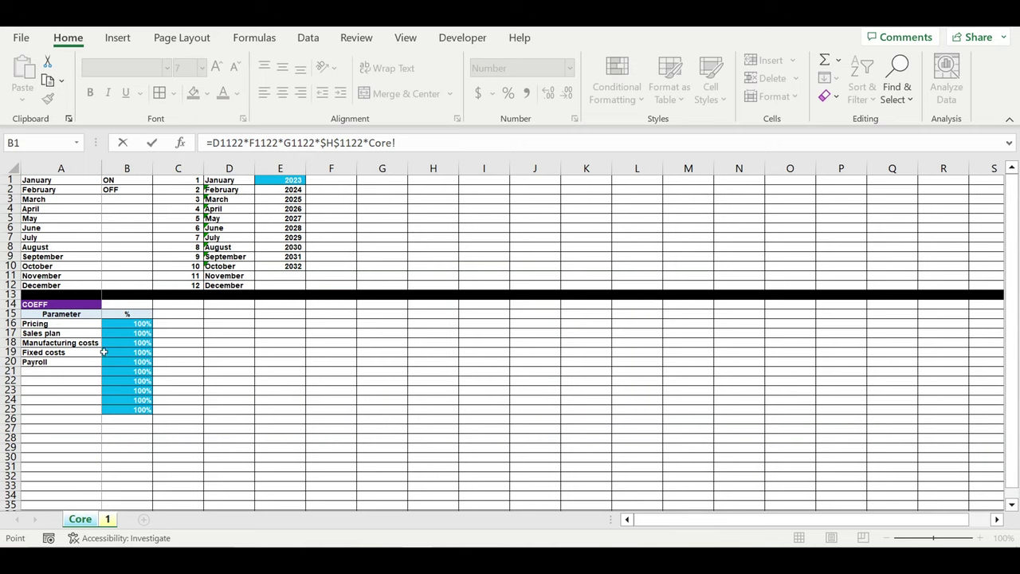
click(123, 365)
click(397, 144)
text($H)
text($B$20)
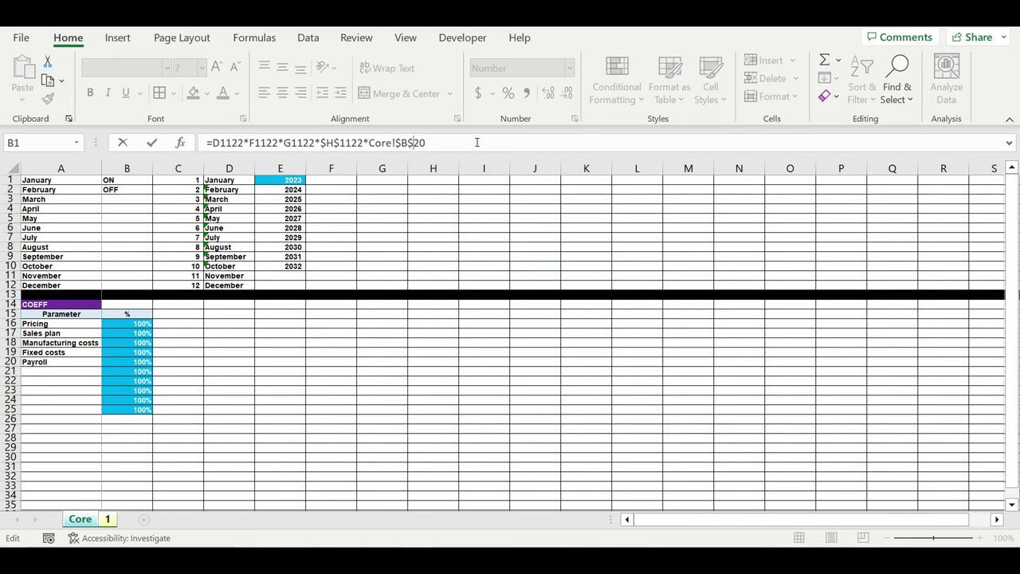
key(Return)
click(724, 315)
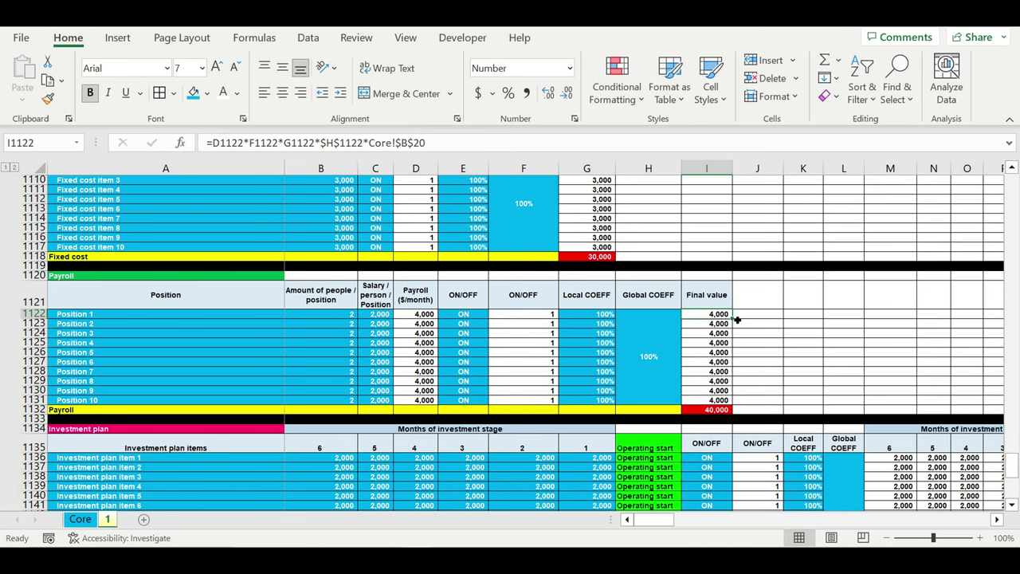
drag(737, 320, 732, 398)
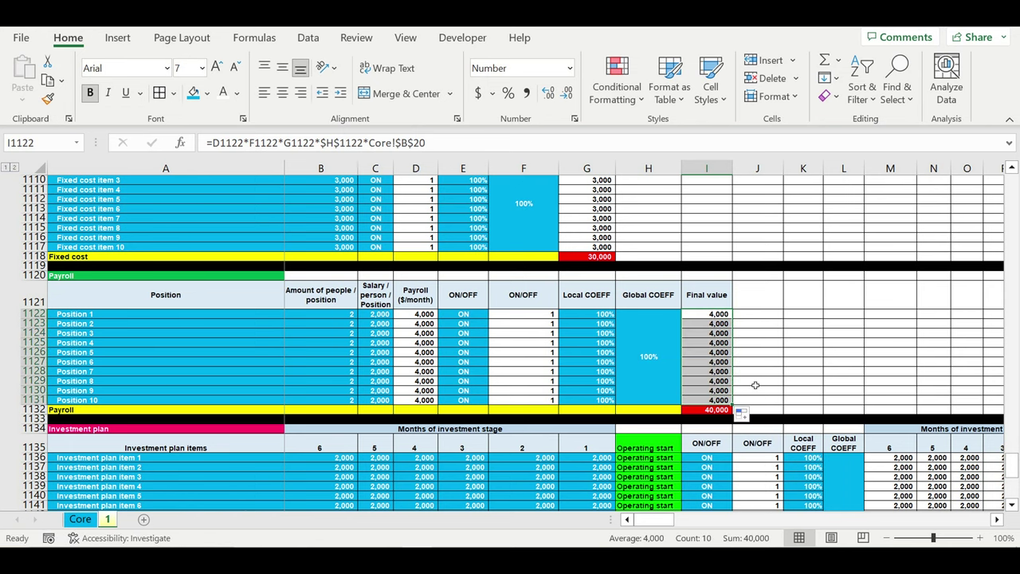
scroll(755, 385, down, 6)
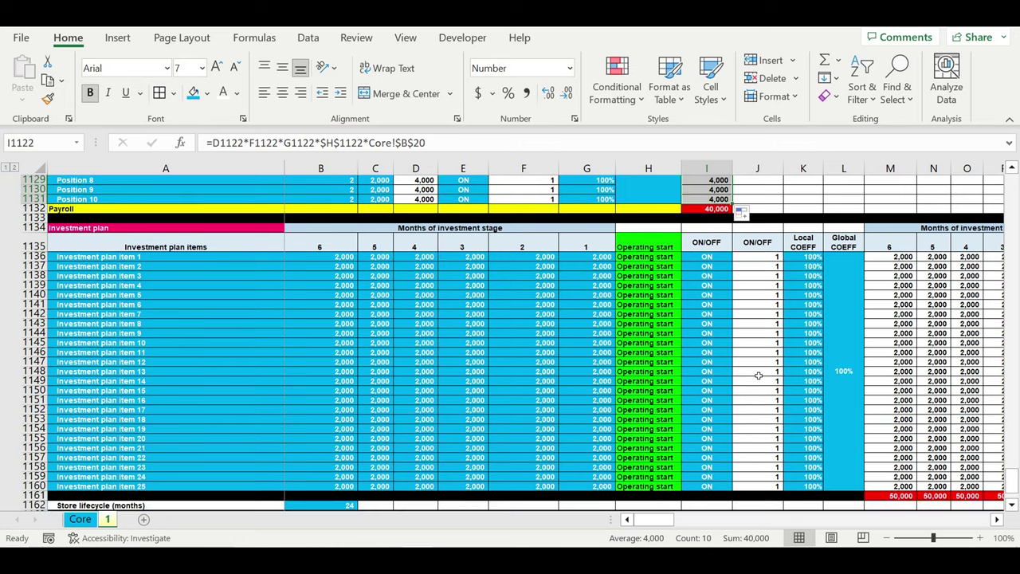
Label Core!A21 'Investment plan' and clear the unused coefficient cells B22:B25
click(997, 519)
click(997, 519)
click(996, 519)
click(997, 519)
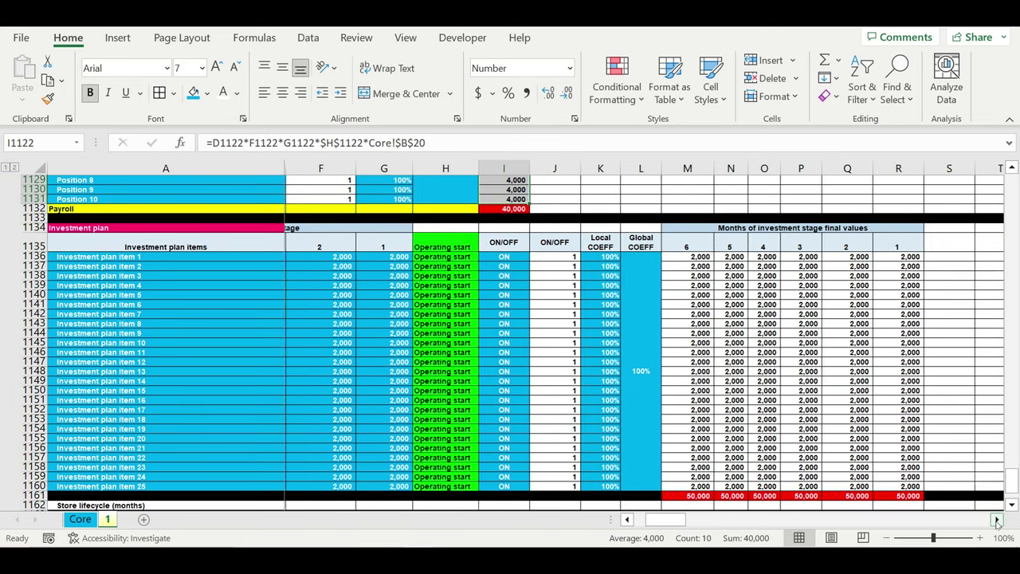
click(698, 497)
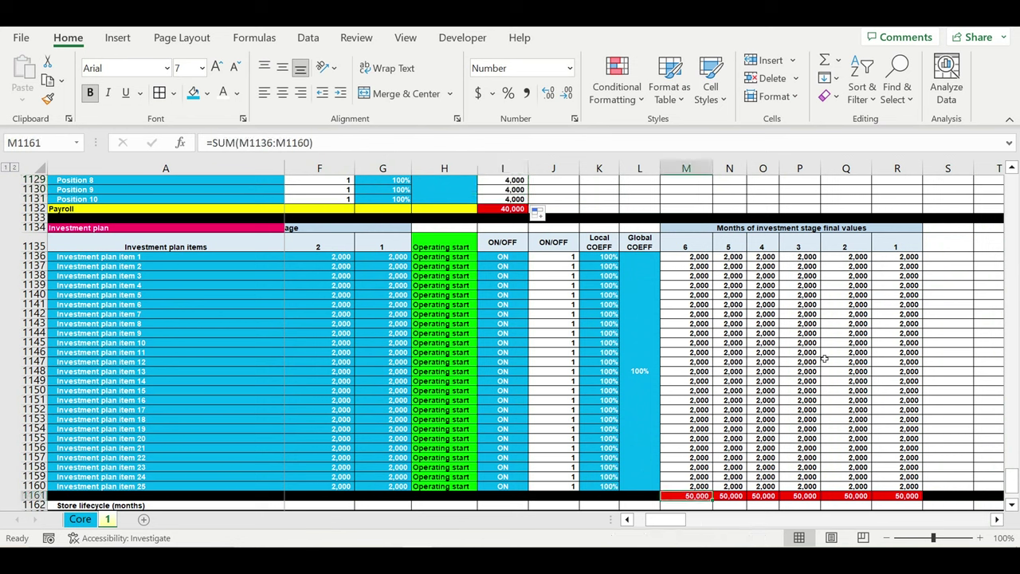
click(686, 260)
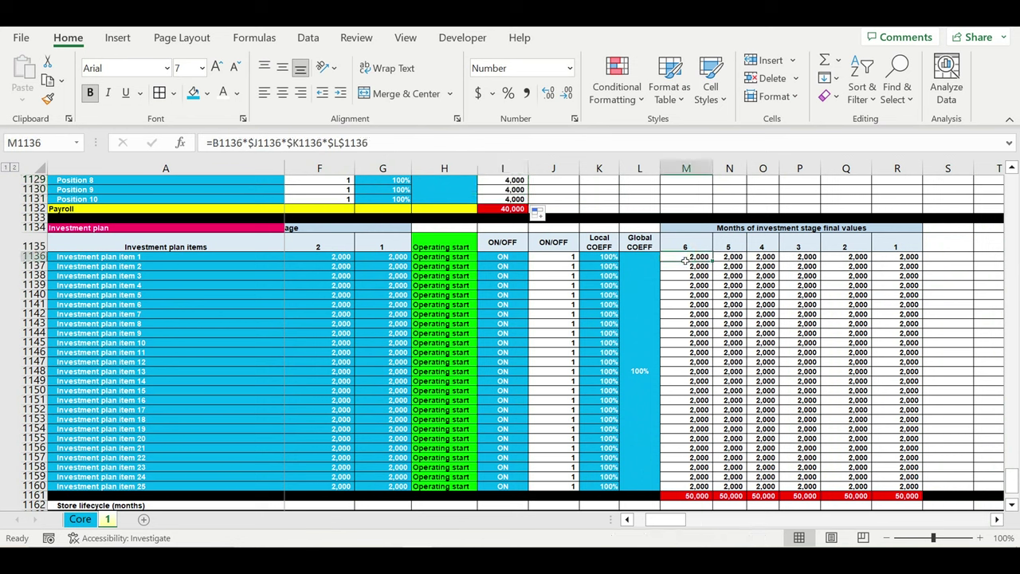
click(80, 519)
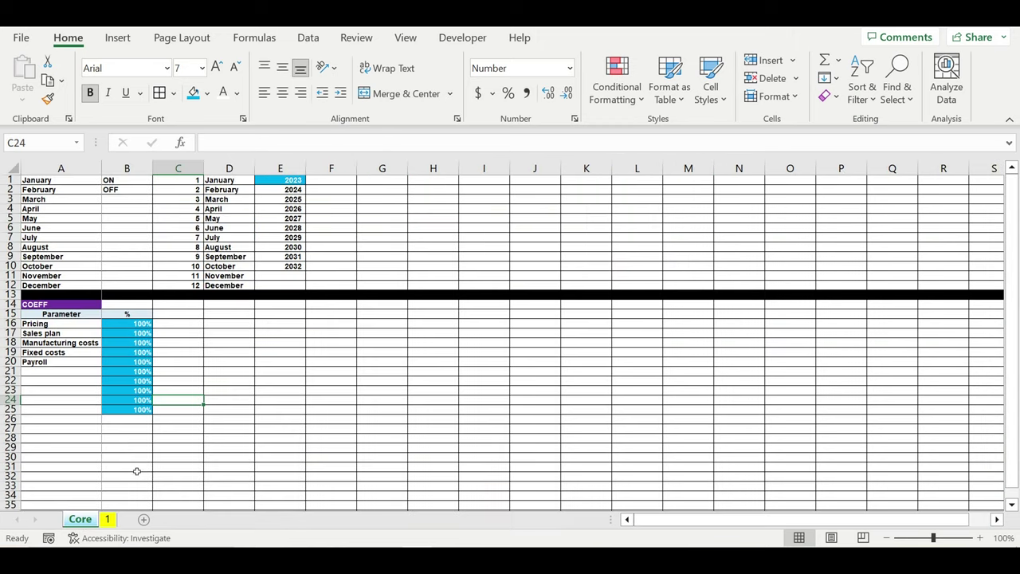
click(46, 375)
text(Inv)
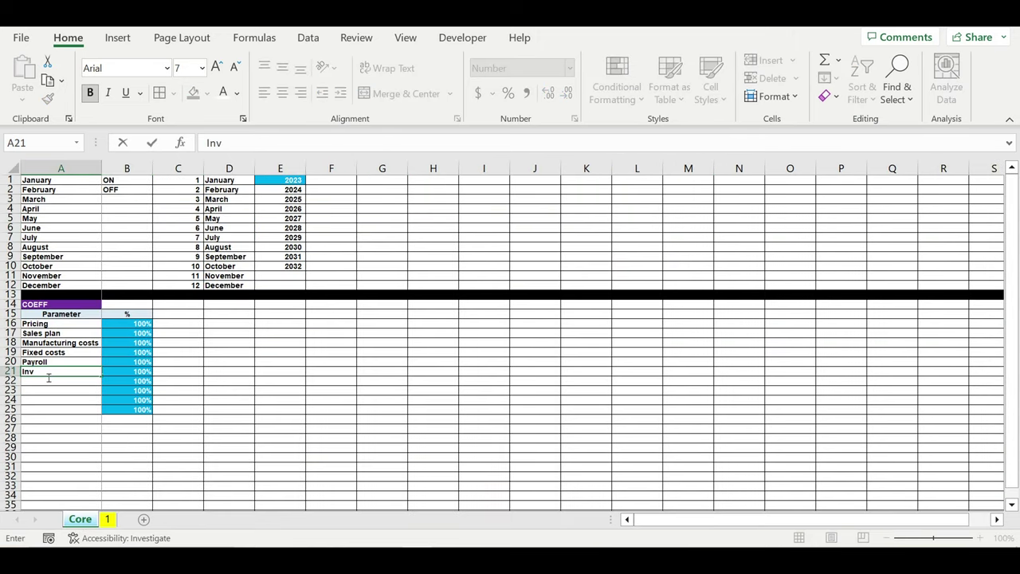
text(estment plan)
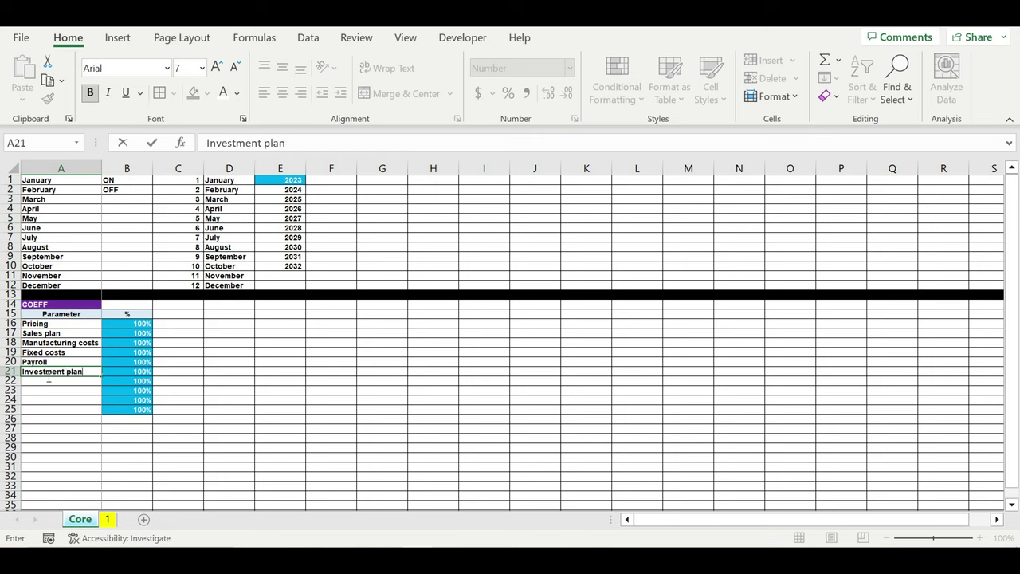
key(Return)
click(126, 422)
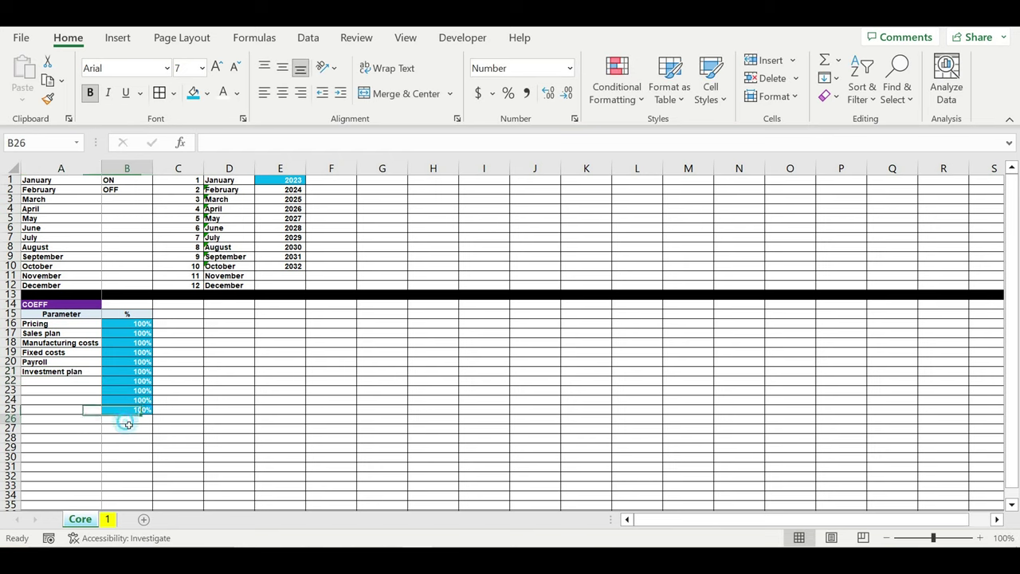
drag(153, 423, 146, 382)
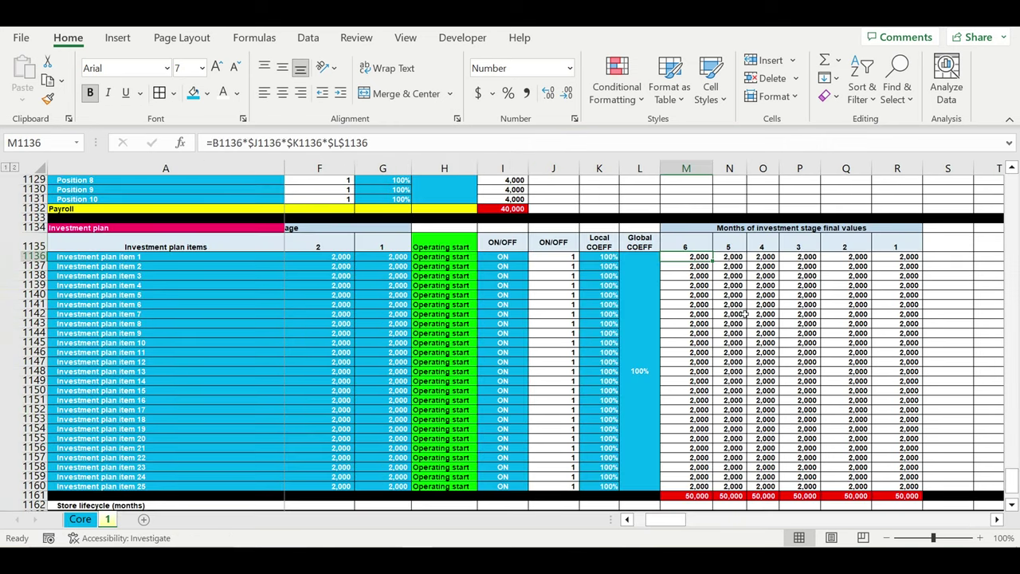
Append *Core!$B$21 to the M1136 investment plan final value formula
click(743, 314)
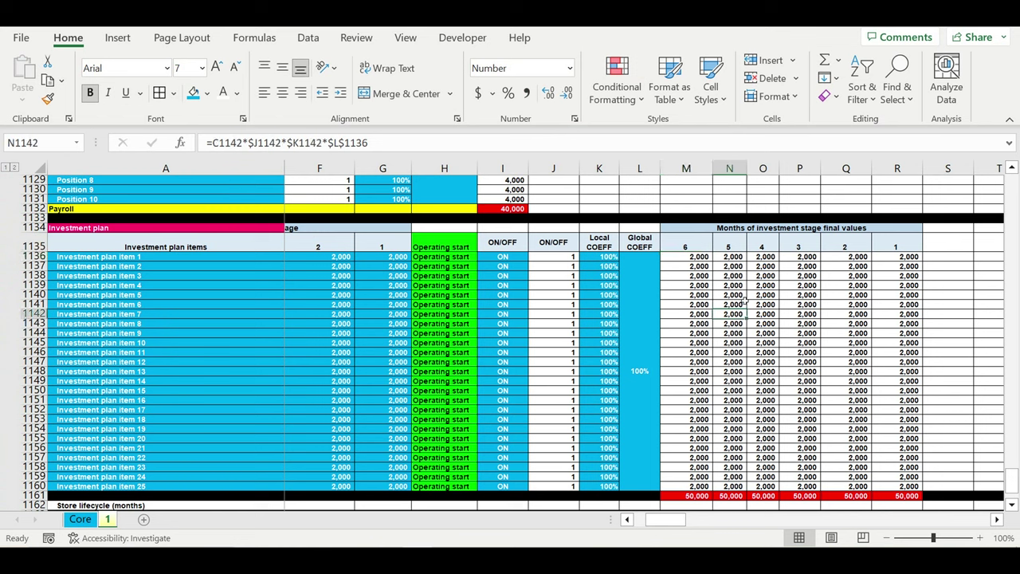
click(695, 258)
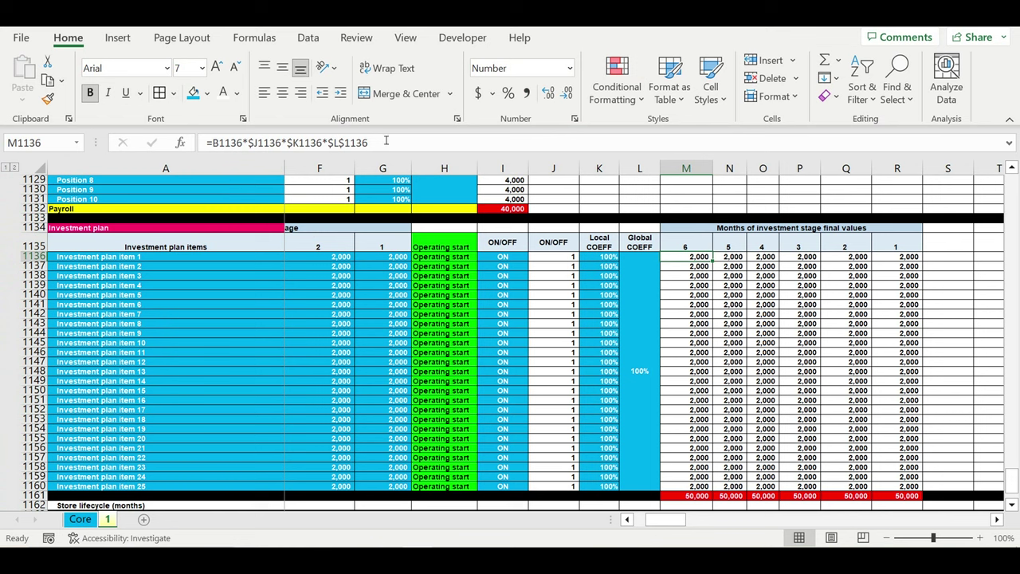
click(385, 141)
text(*)
click(83, 519)
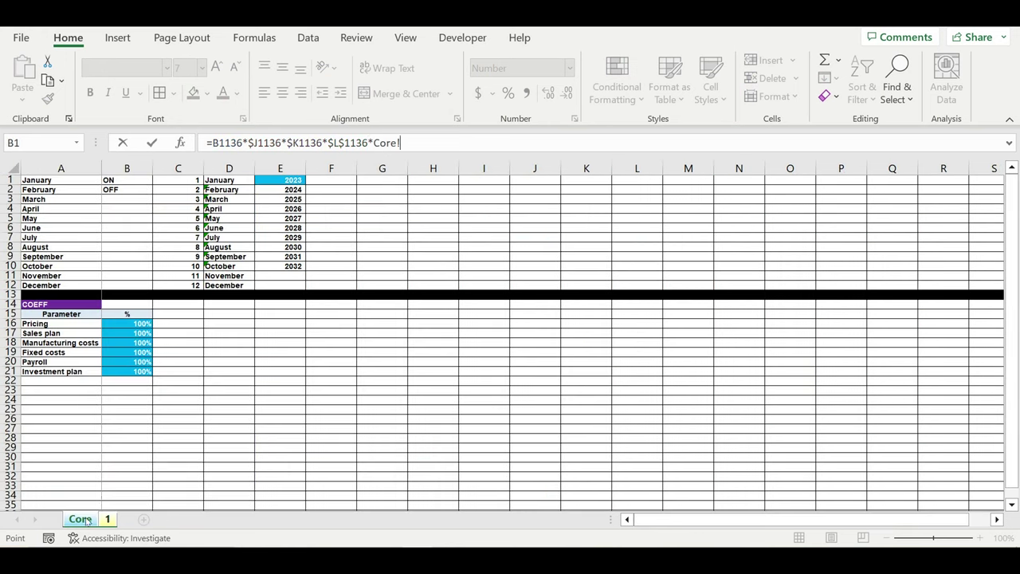
click(125, 371)
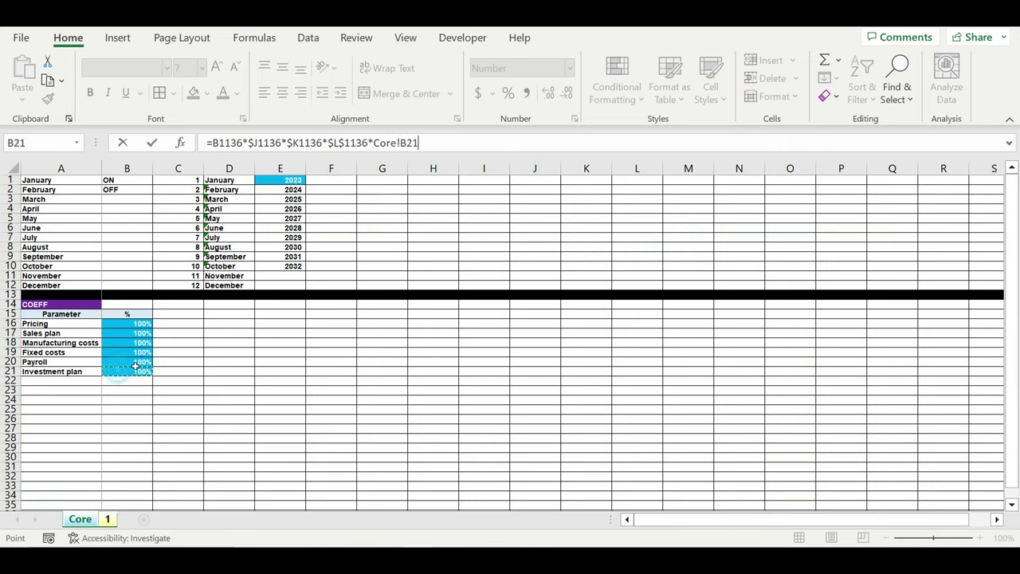
click(402, 143)
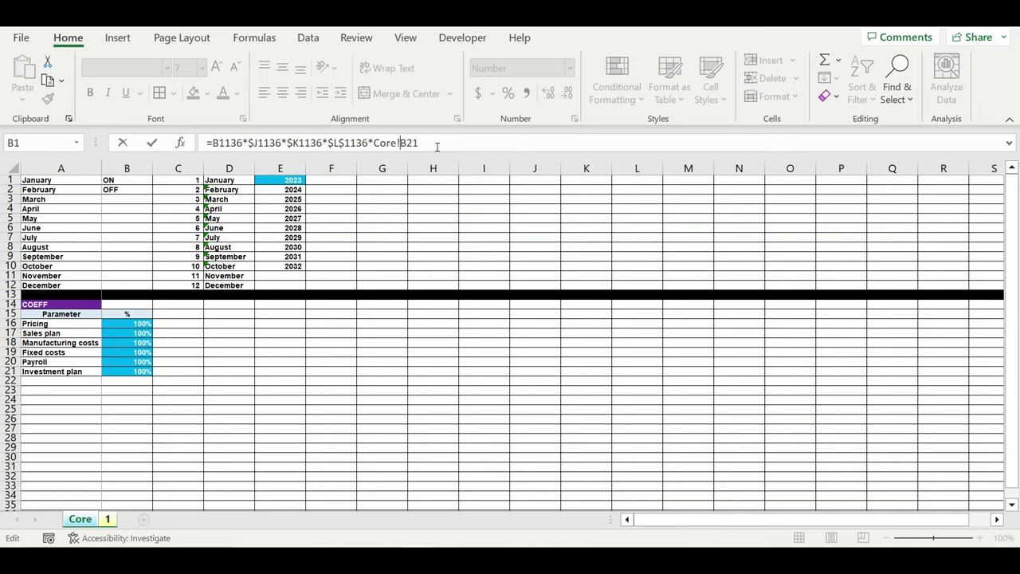
text($)
key(Right)
text($)
key(Return)
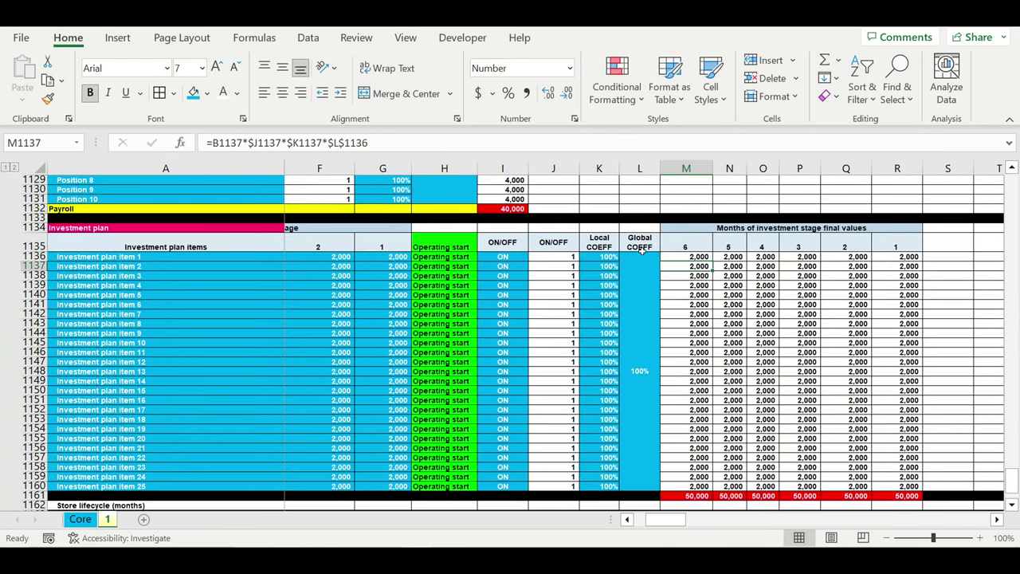
Fill the updated formula across the whole final-values block M1136:R1160
click(699, 257)
drag(713, 263, 913, 486)
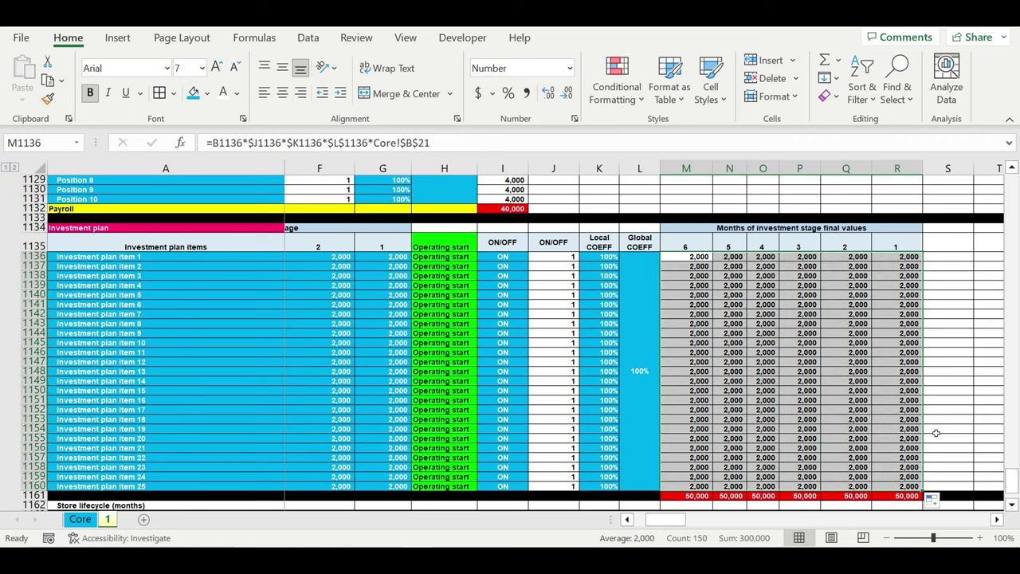
click(796, 384)
scroll(795, 384, down, 4)
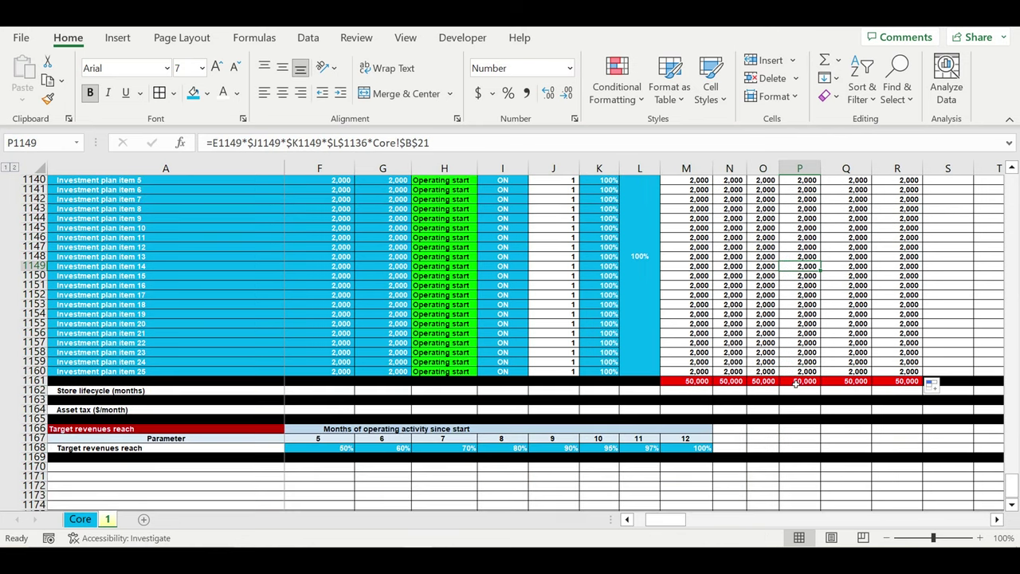
Fill row 22 on the Core sheet black as a divider under the COEFF table
drag(648, 519, 604, 523)
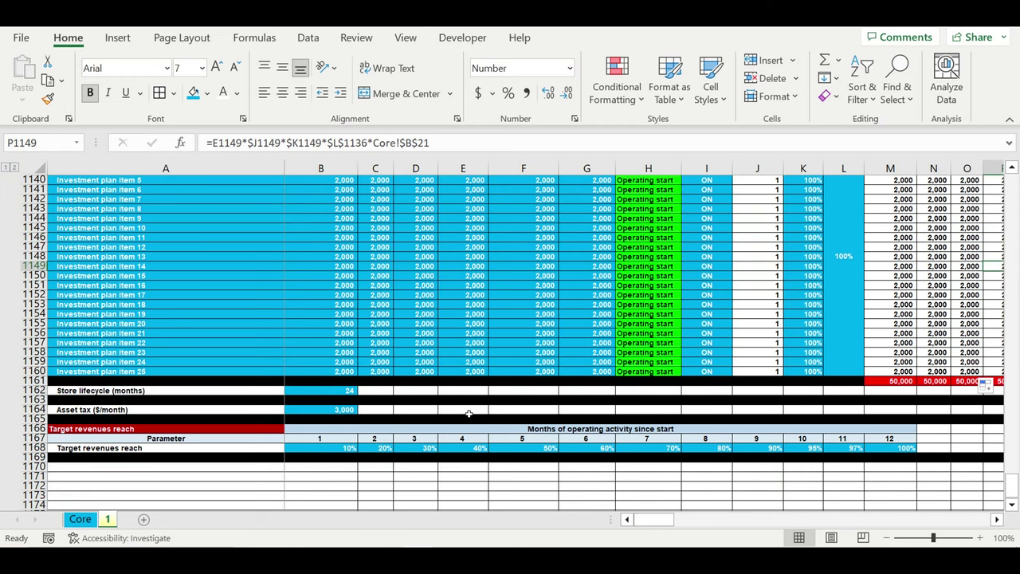
click(469, 413)
click(72, 523)
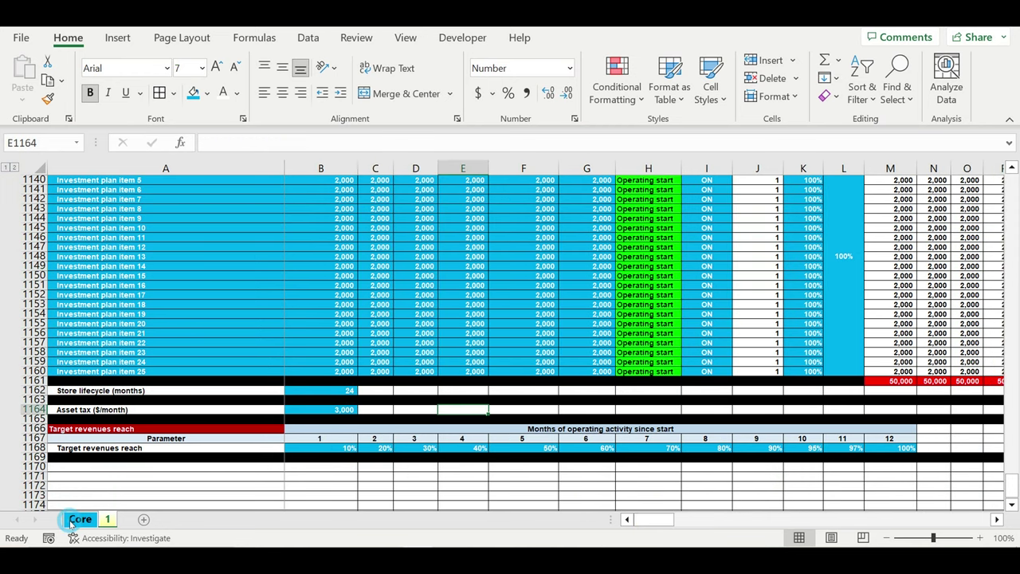
click(157, 401)
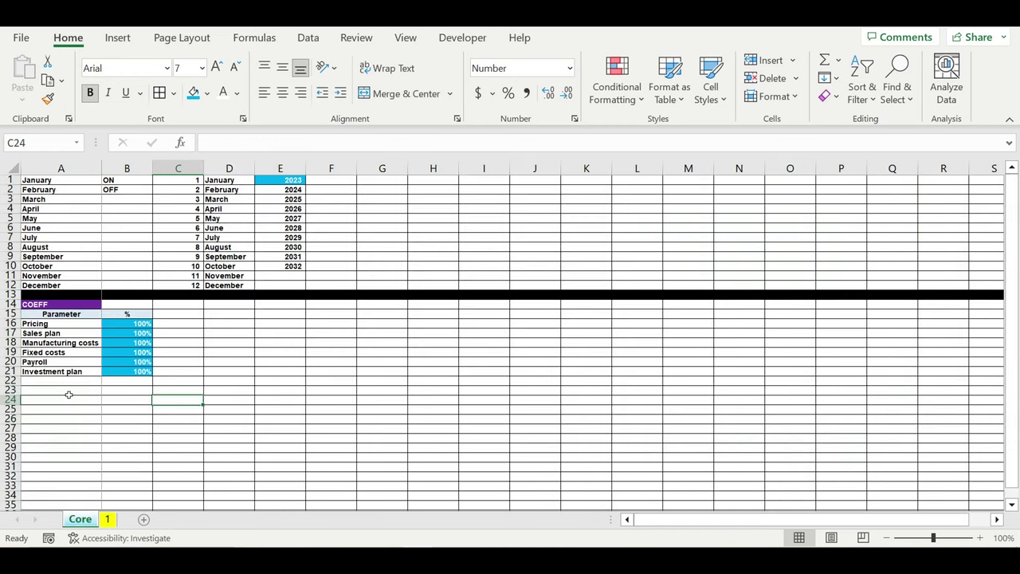
click(13, 381)
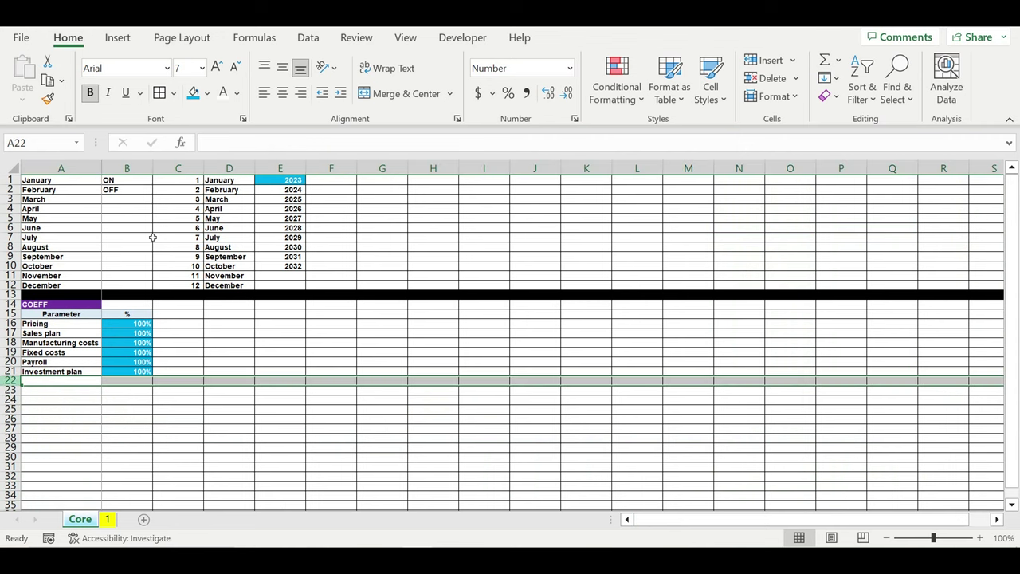
click(209, 93)
click(208, 133)
Indent the parameter names A16:A21 and autofit column A to their text
drag(72, 328, 78, 373)
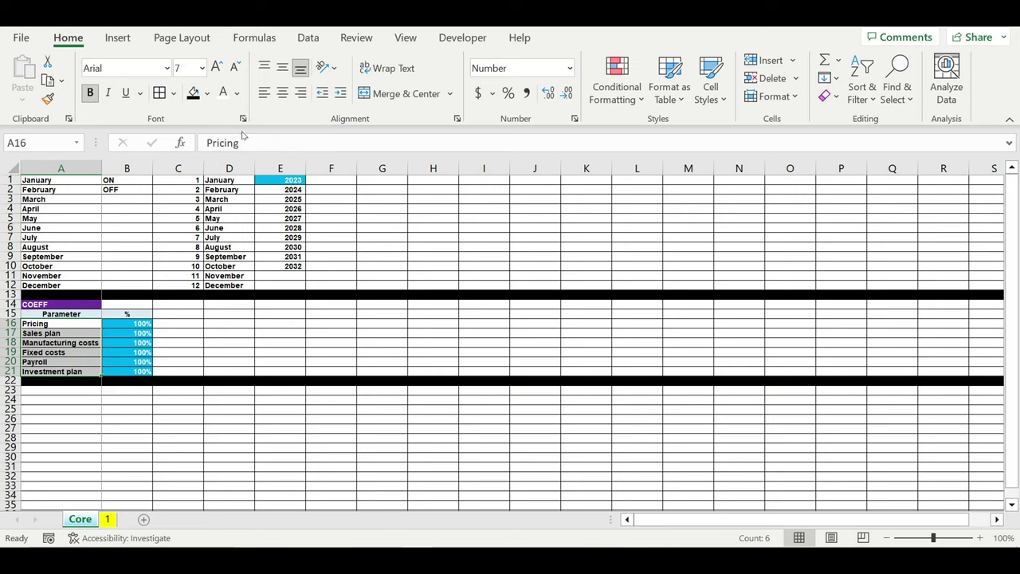
click(340, 94)
click(97, 168)
double_click(101, 168)
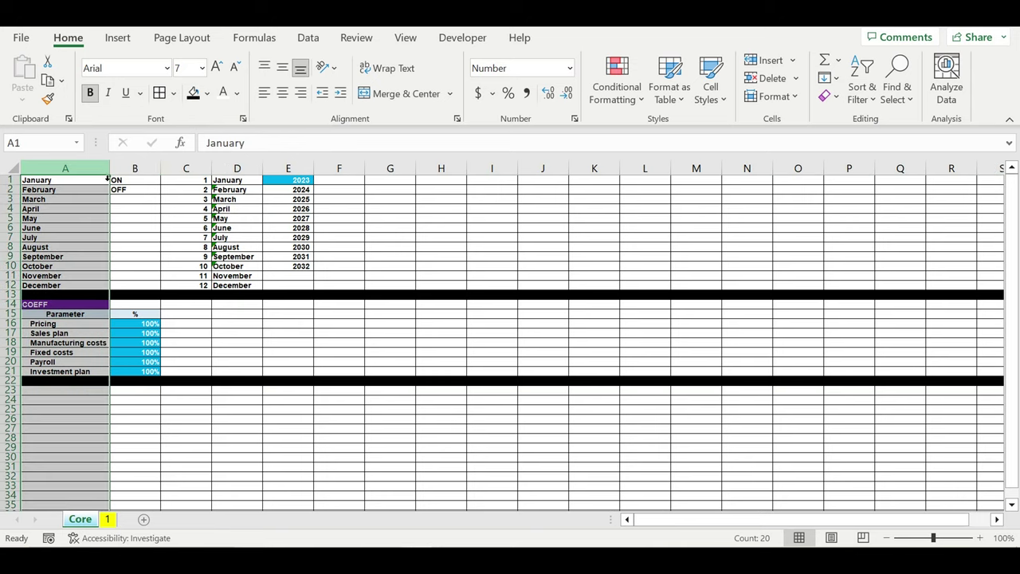
click(184, 409)
click(96, 390)
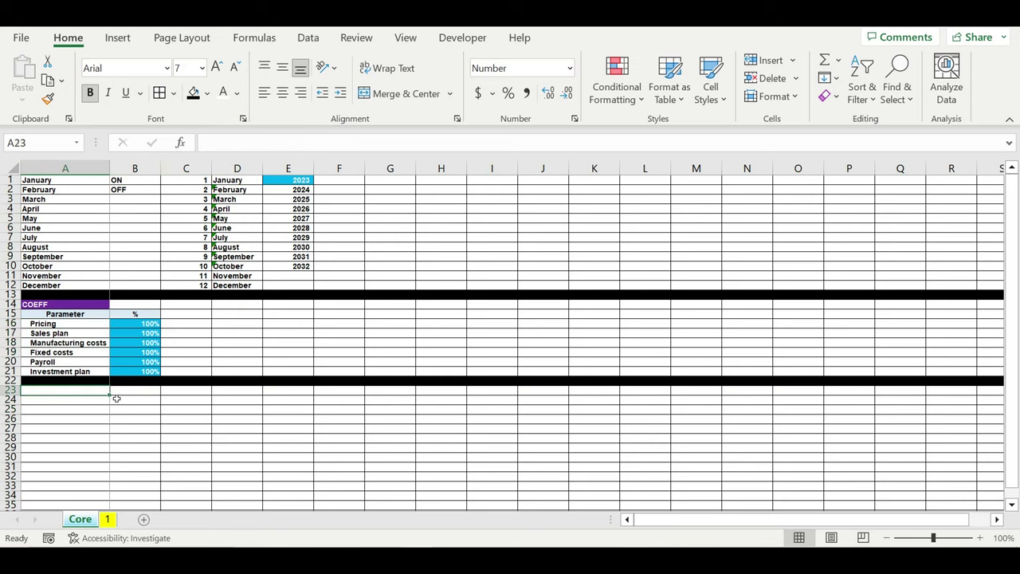
Enter 'Types of stores' in A23, 'Type of store' in A24, and Store type 1 in A25, extending the series down
text(Types o)
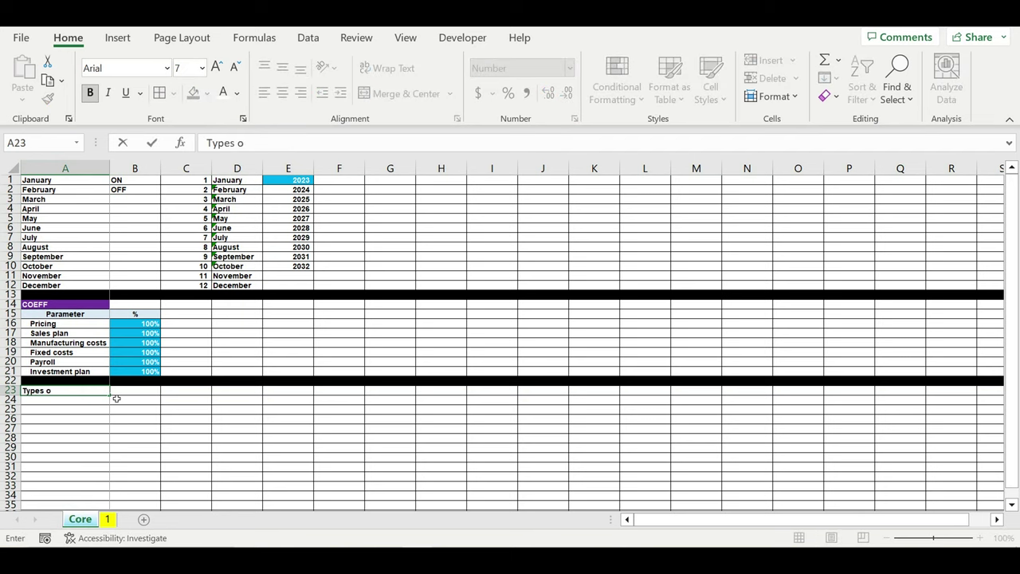
text(f stores)
key(Return)
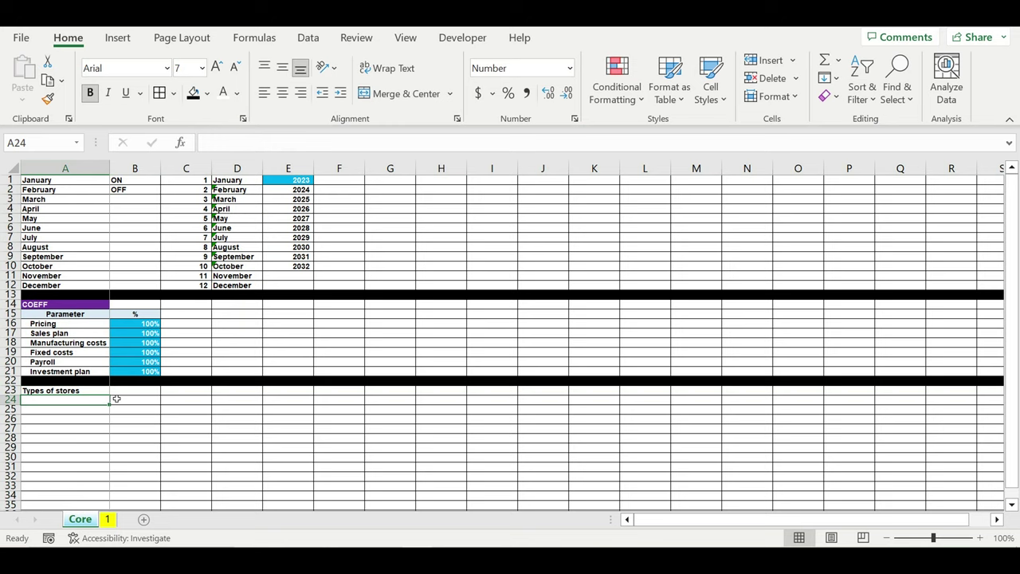
text(Type)
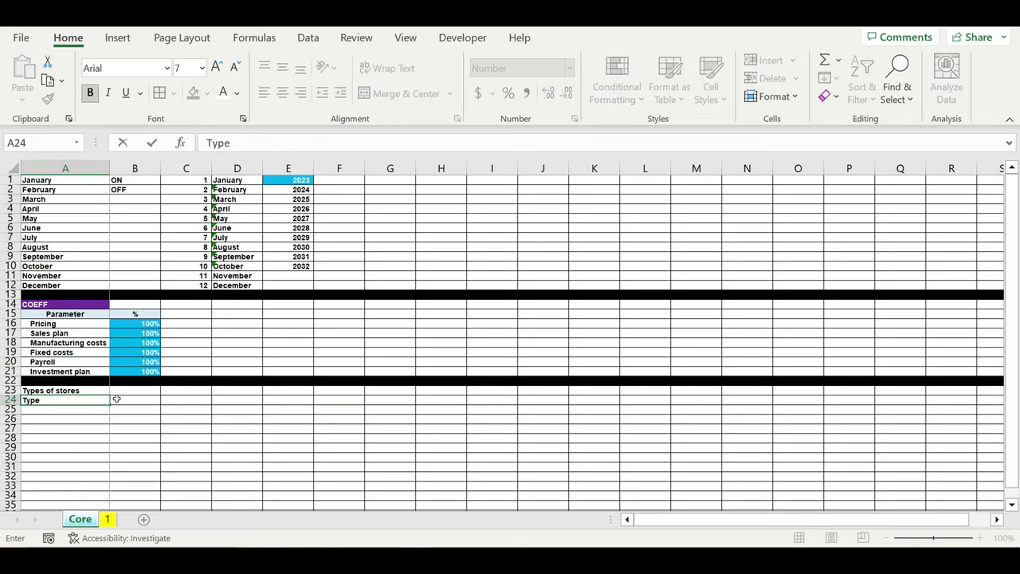
text( of store)
click(64, 421)
click(58, 410)
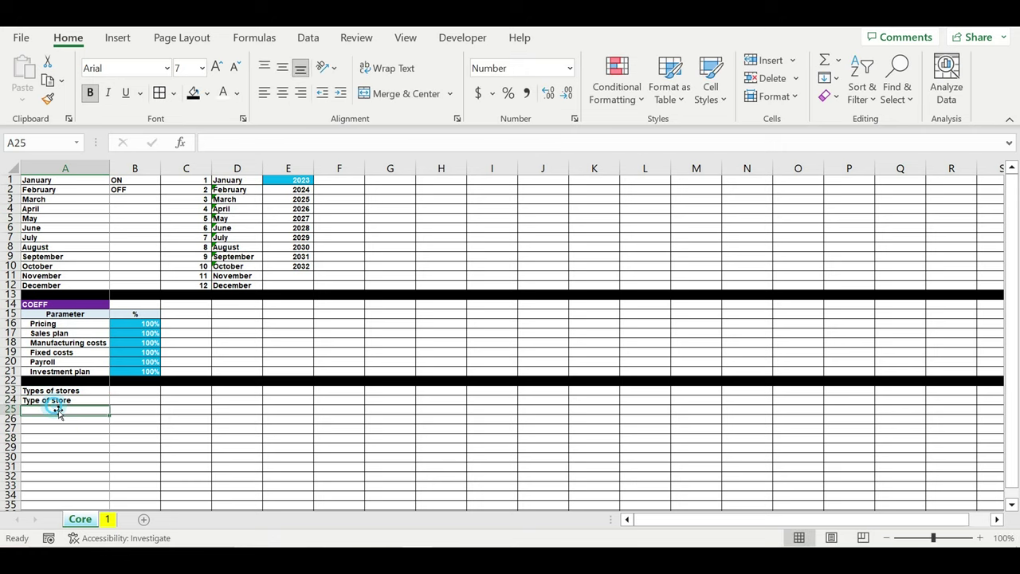
text(Store )
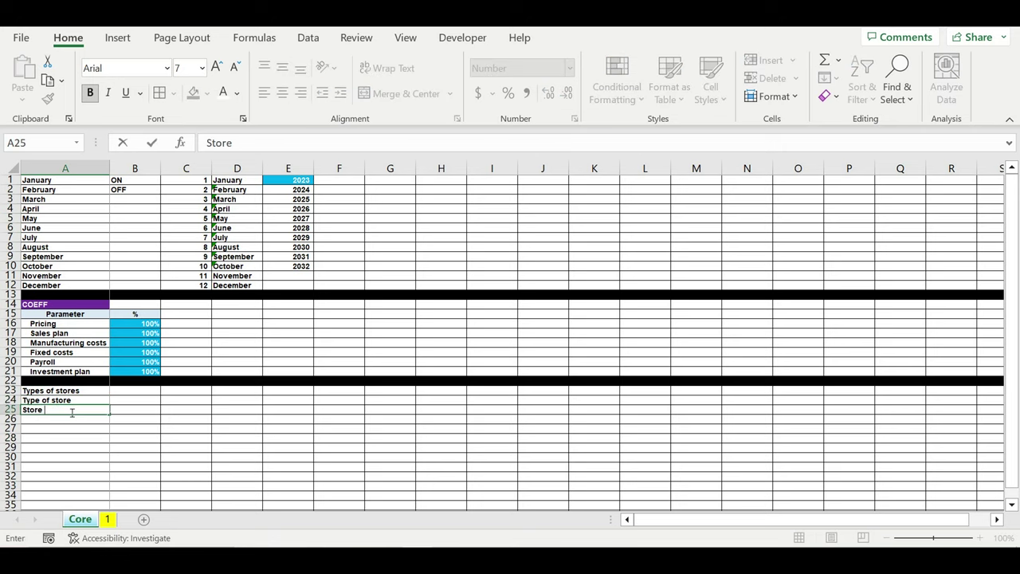
text(type 1)
key(Return)
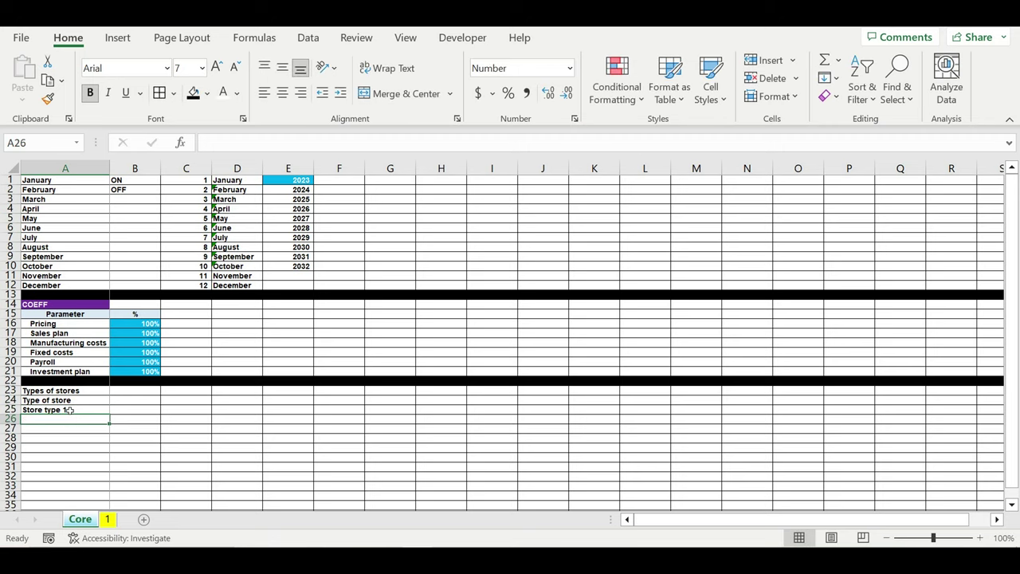
click(70, 410)
drag(109, 413, 104, 464)
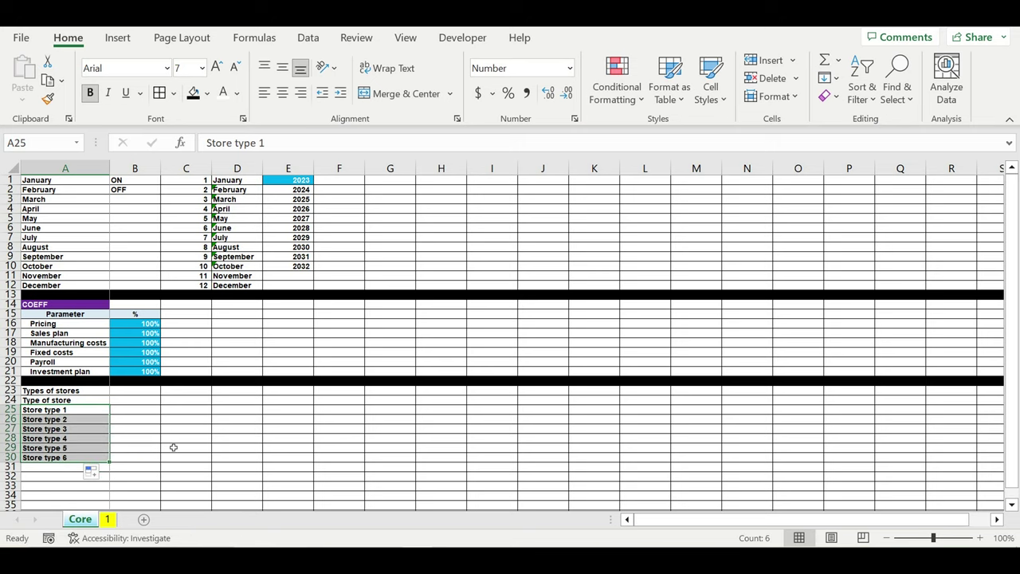
Indent the store types, fill the A23 title red, and centre the A24 header with a light fill
click(340, 93)
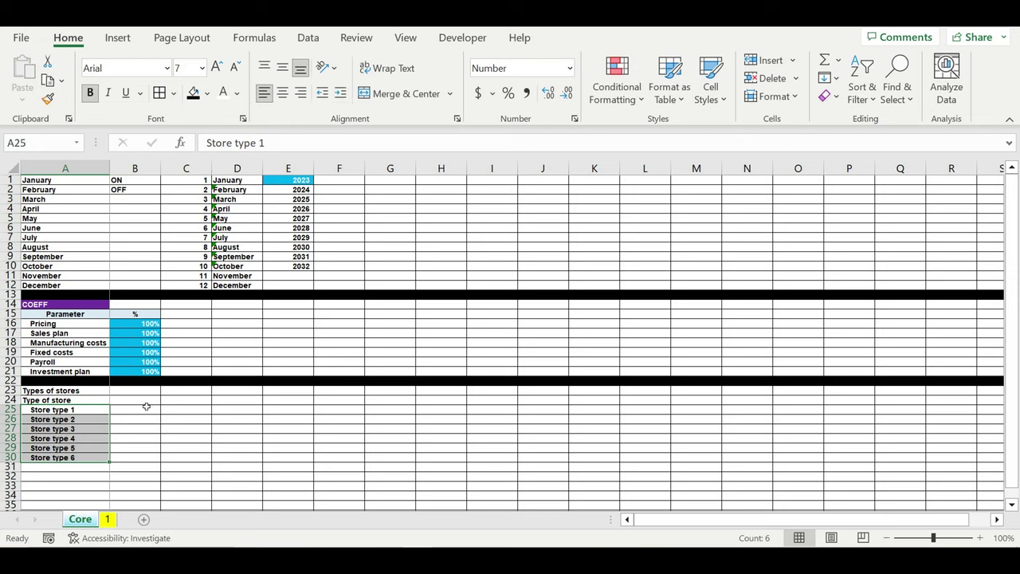
click(56, 392)
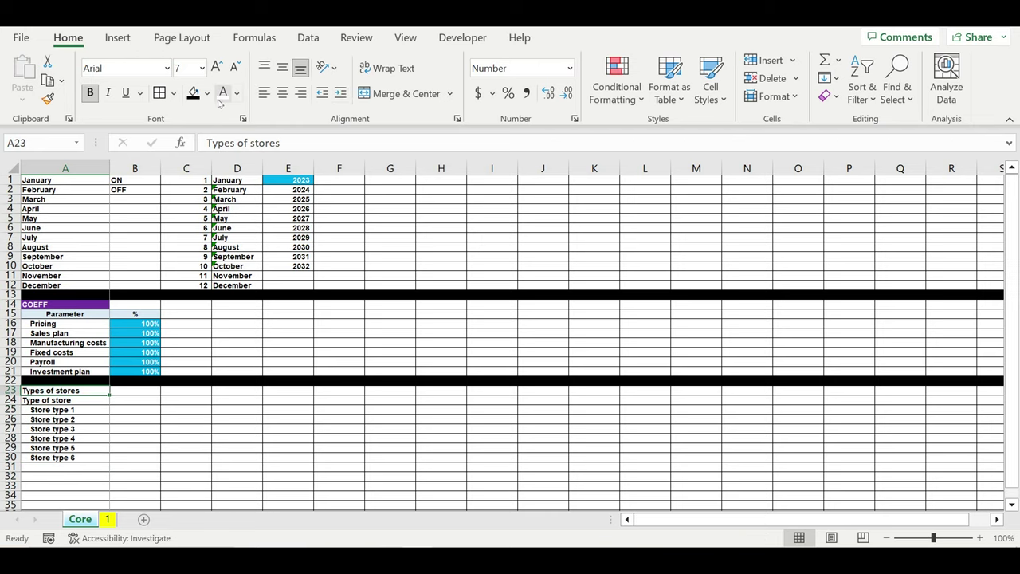
click(209, 92)
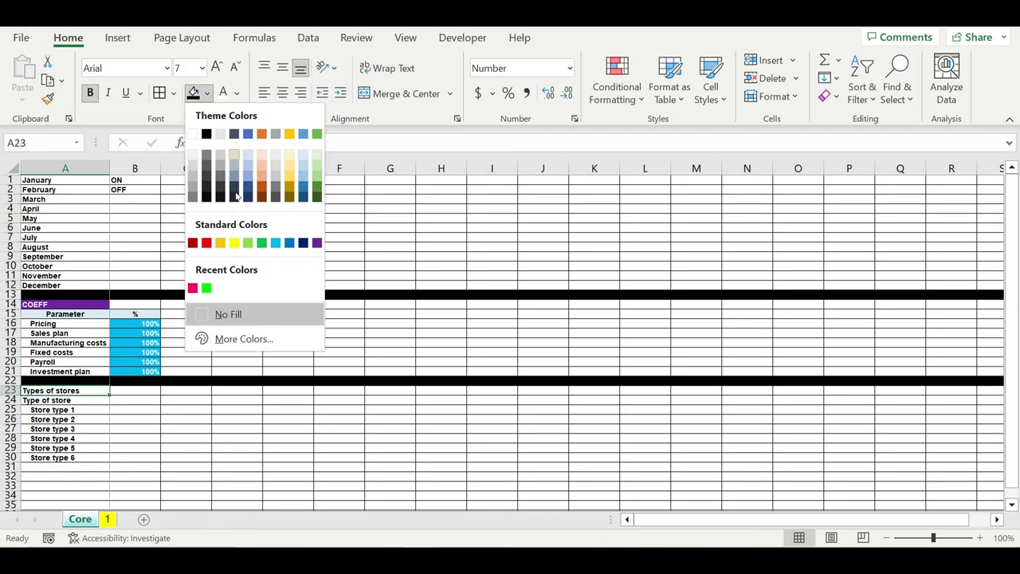
click(207, 243)
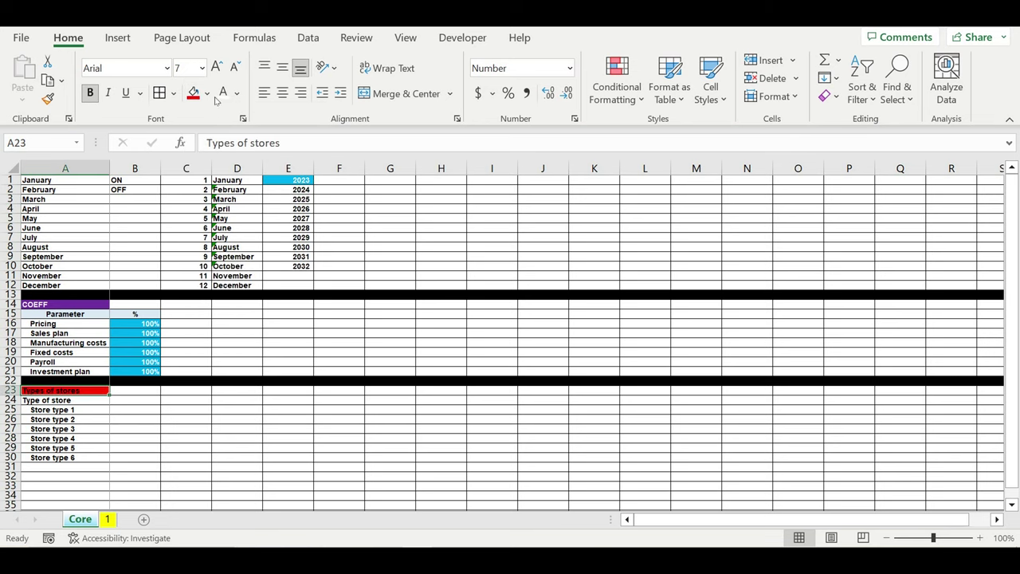
click(105, 398)
click(283, 92)
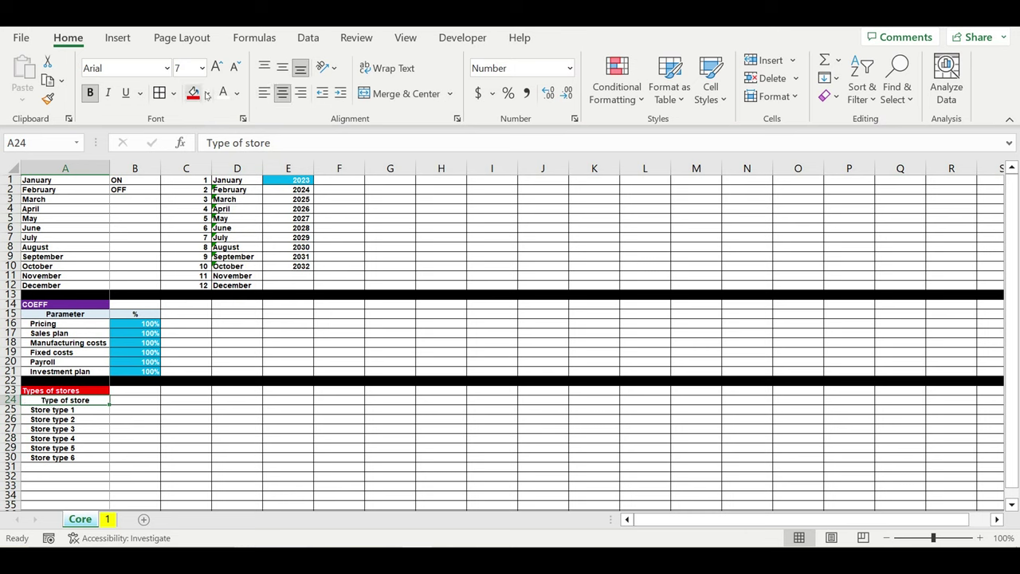
click(206, 92)
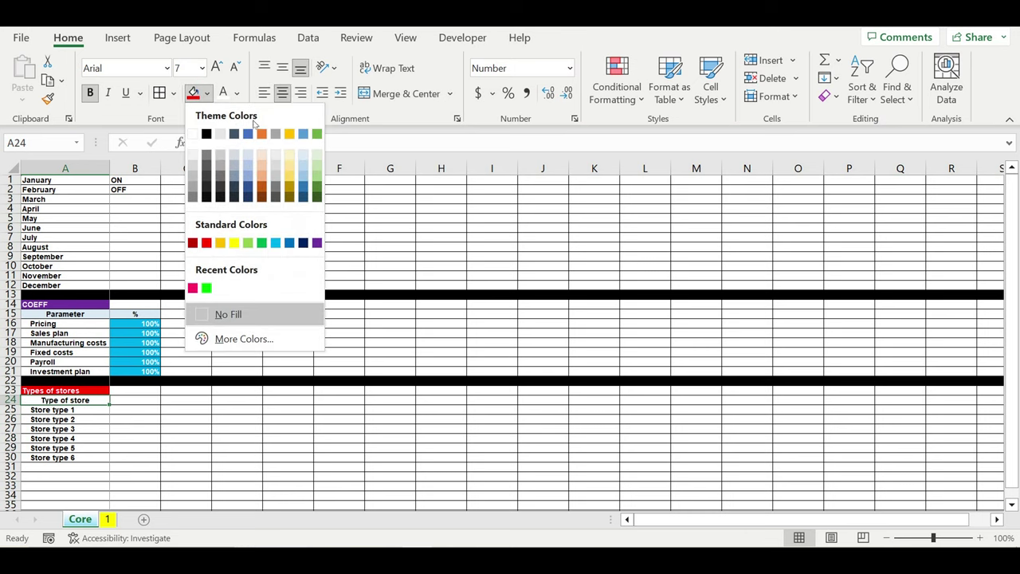
click(300, 160)
Fill row 31 black and the Store type 1–6 cells A25:A30 blue
scroll(239, 319, down, 4)
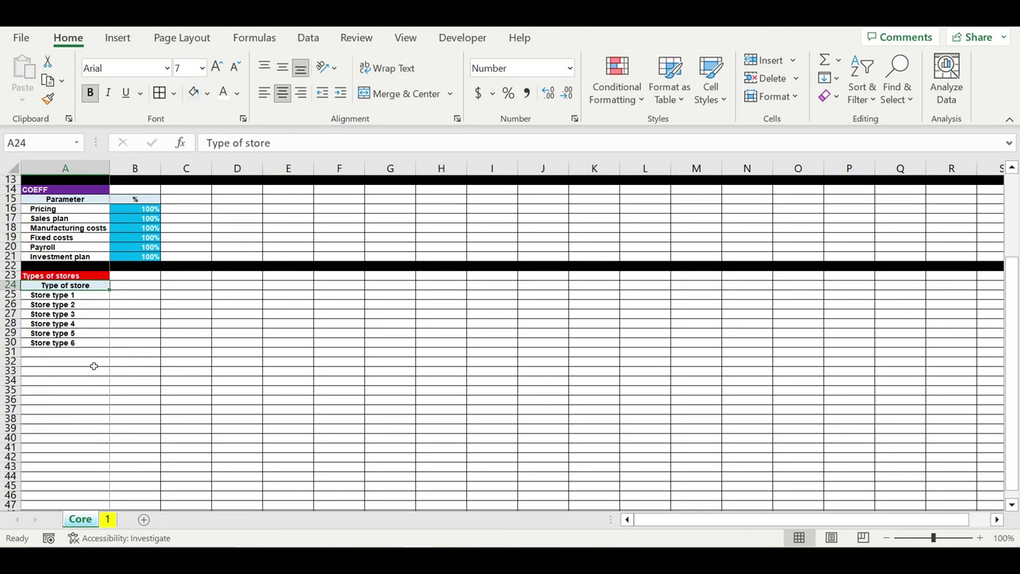
click(10, 352)
click(209, 95)
click(213, 137)
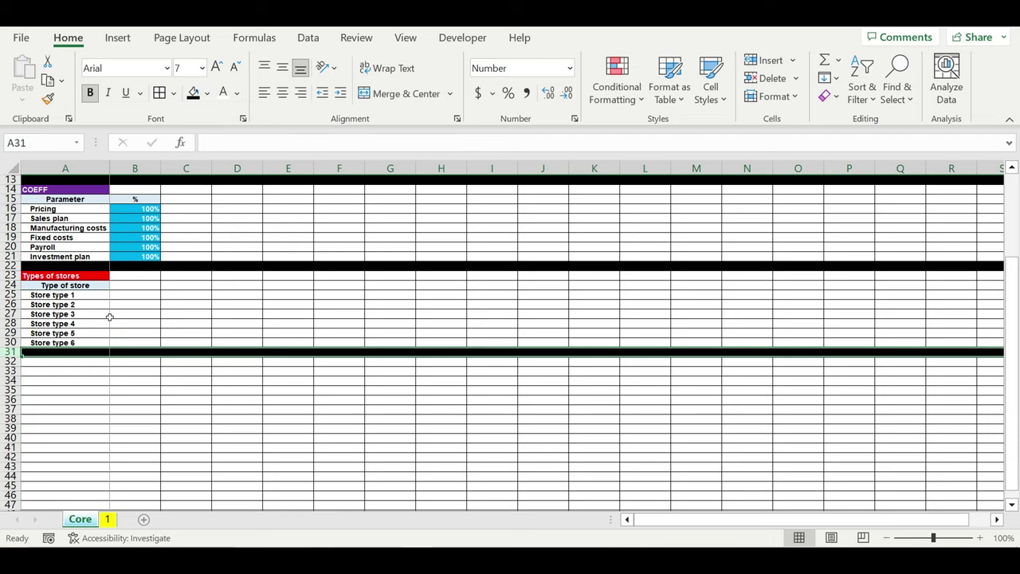
drag(70, 296, 70, 344)
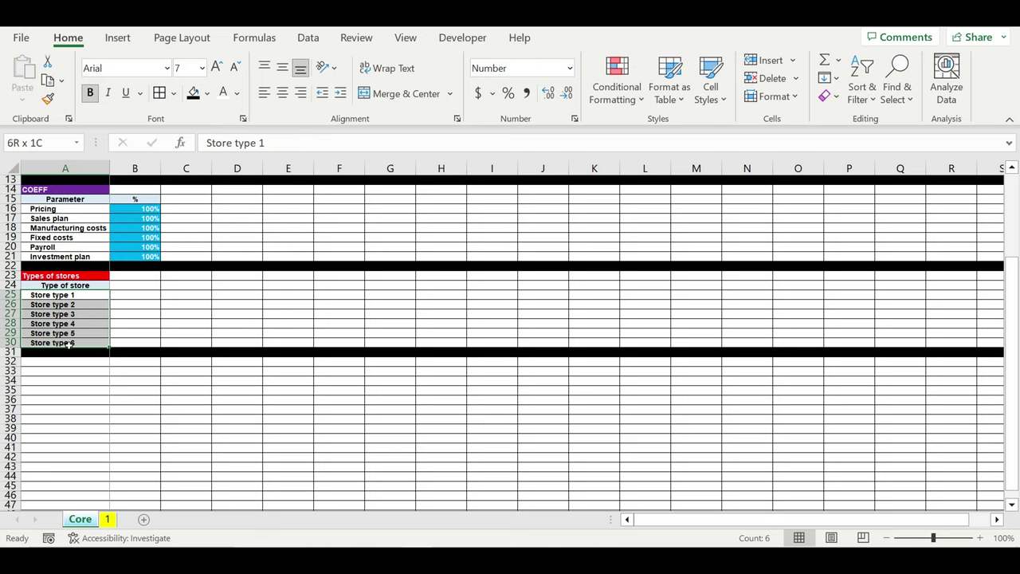
click(207, 94)
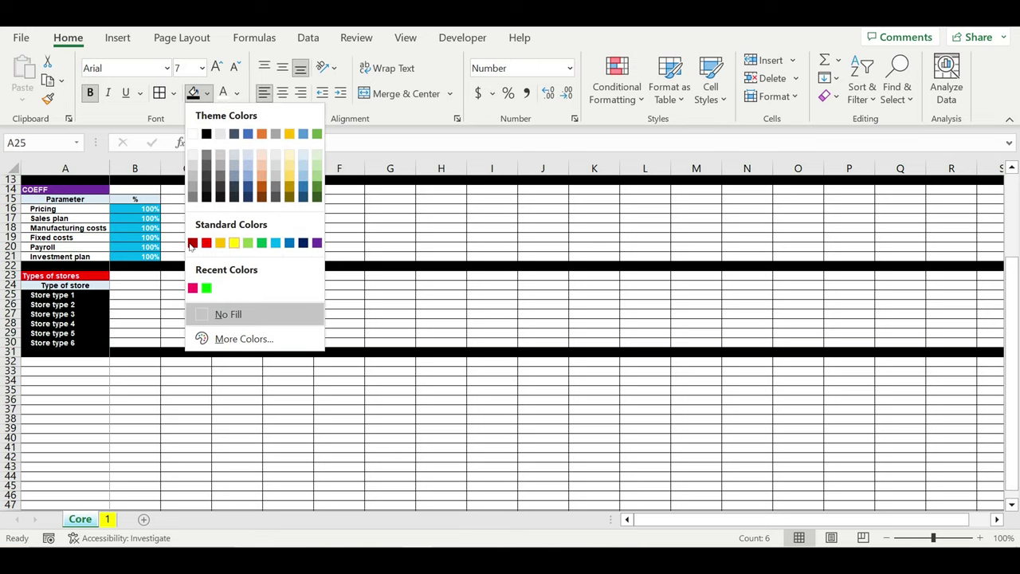
click(277, 243)
click(165, 400)
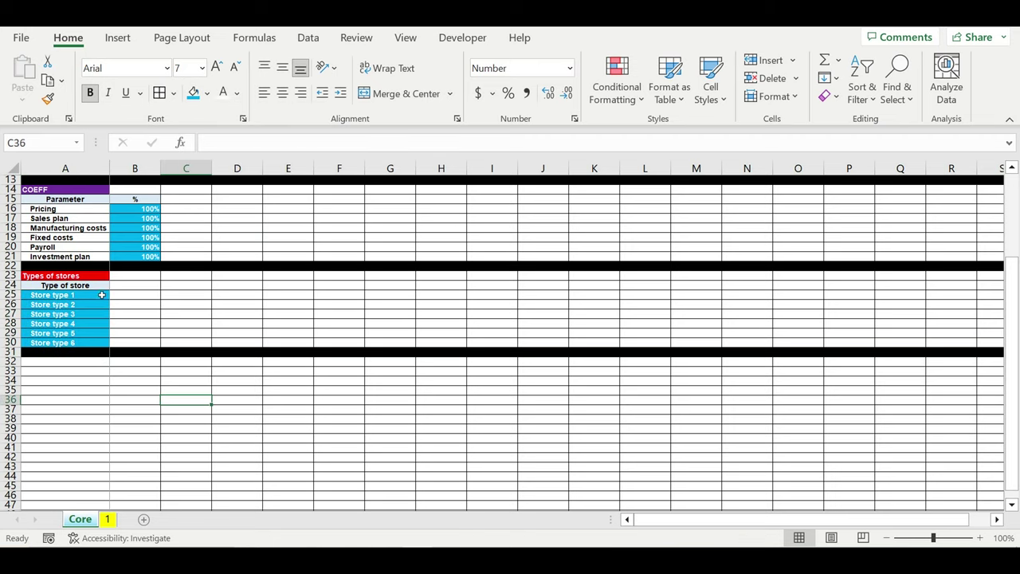
click(97, 287)
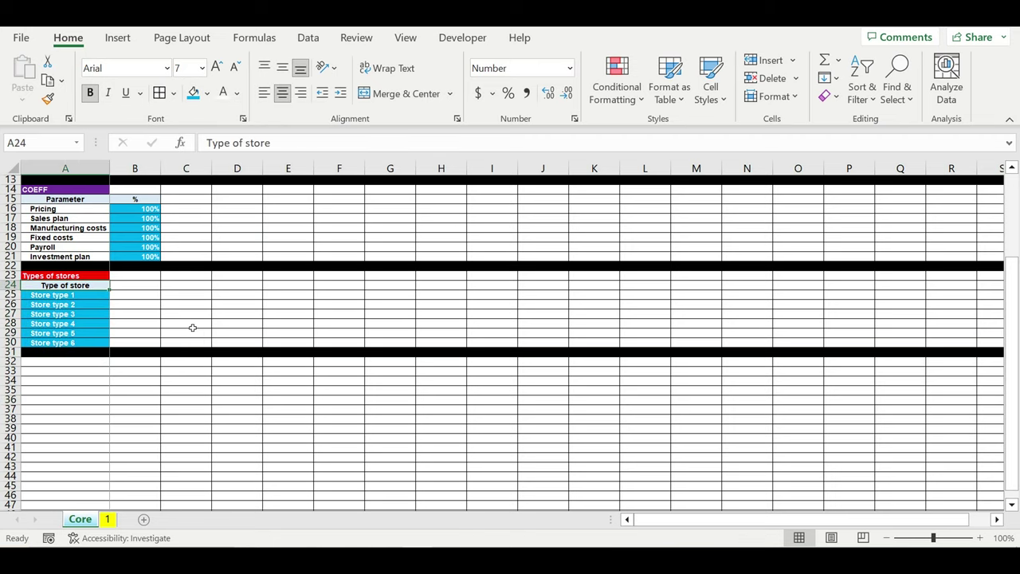
click(157, 419)
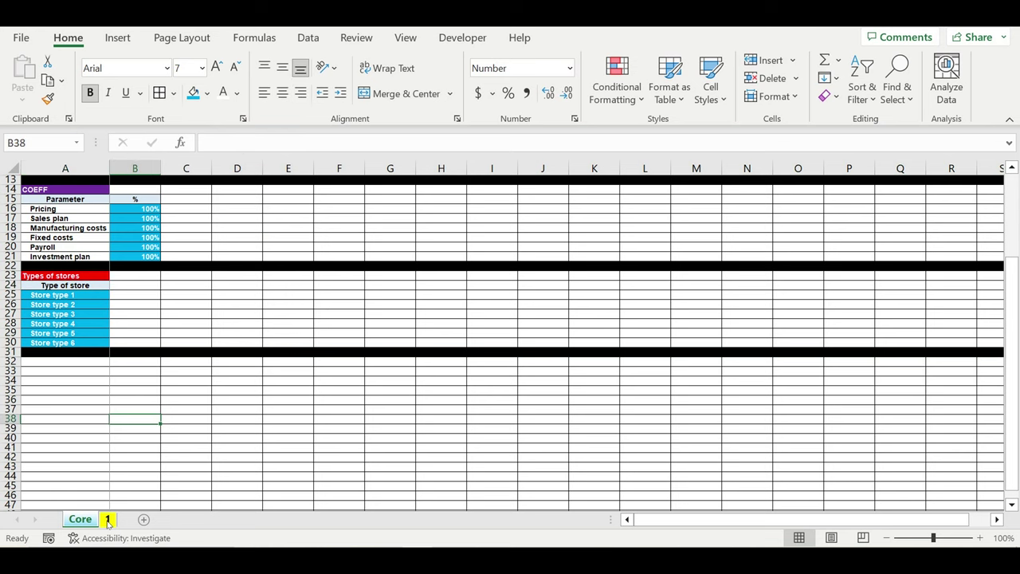
click(108, 520)
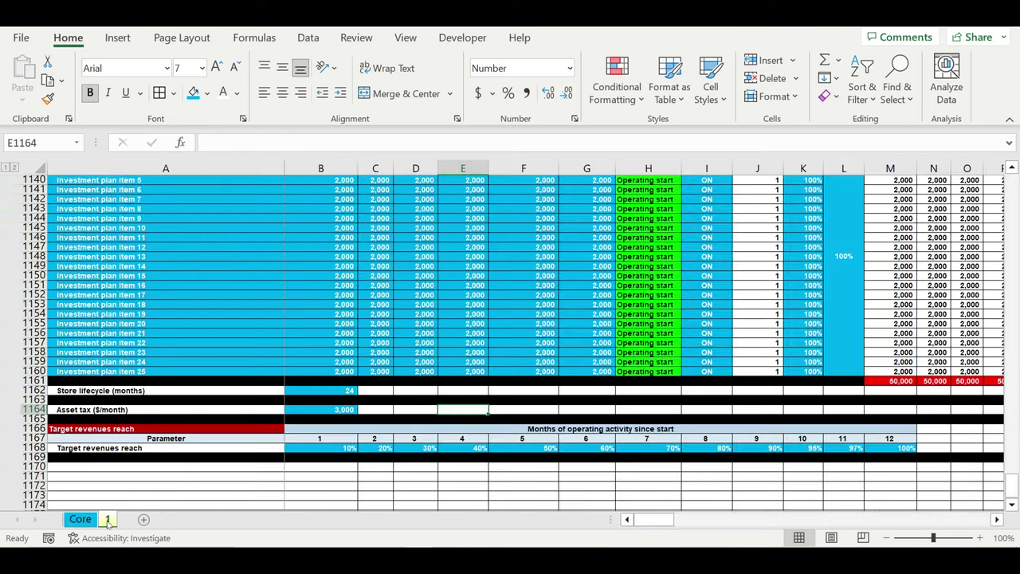
Insert a new empty row above row 1 on sheet 1
click(198, 486)
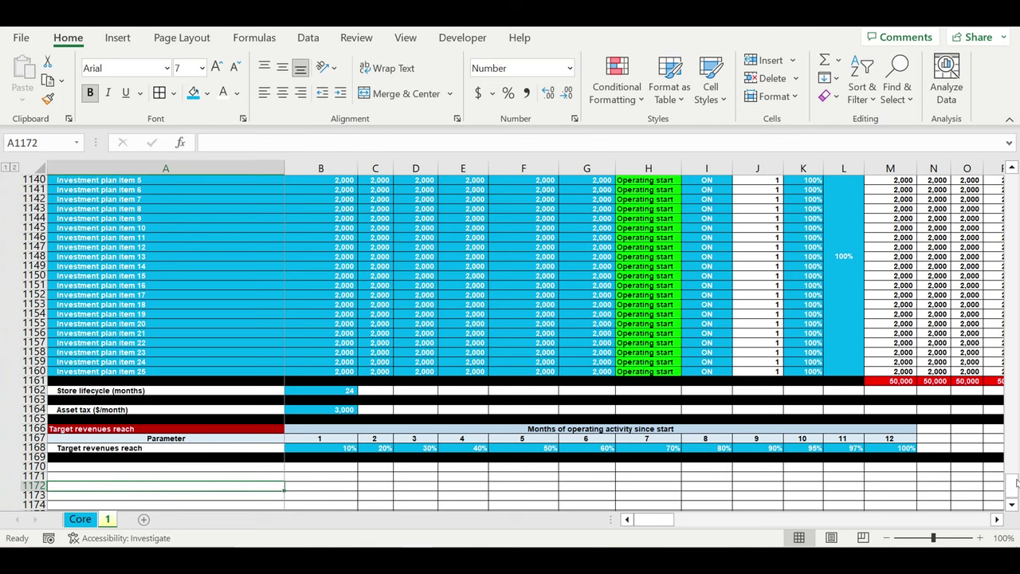
drag(1014, 482, 1009, 111)
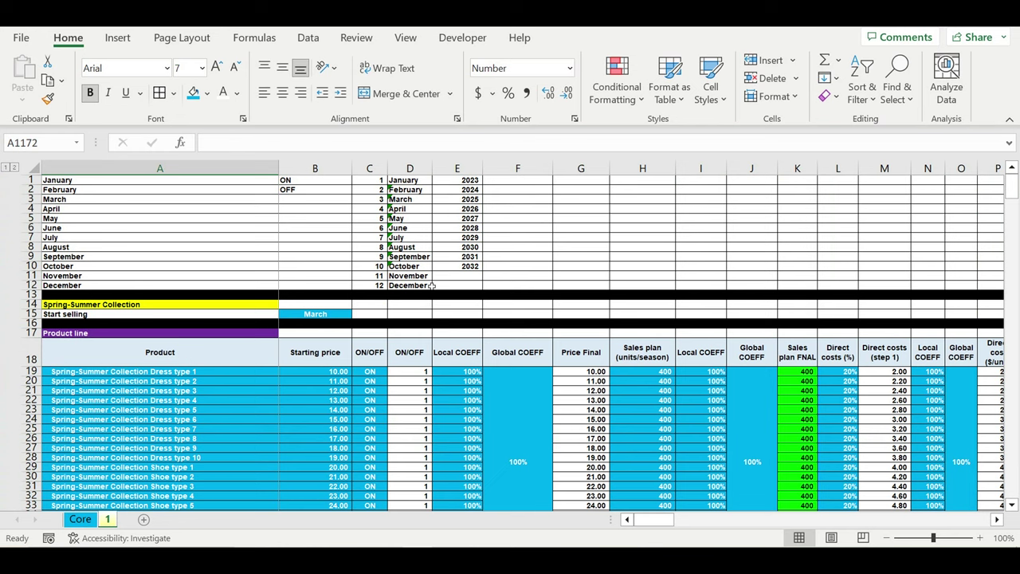
click(45, 308)
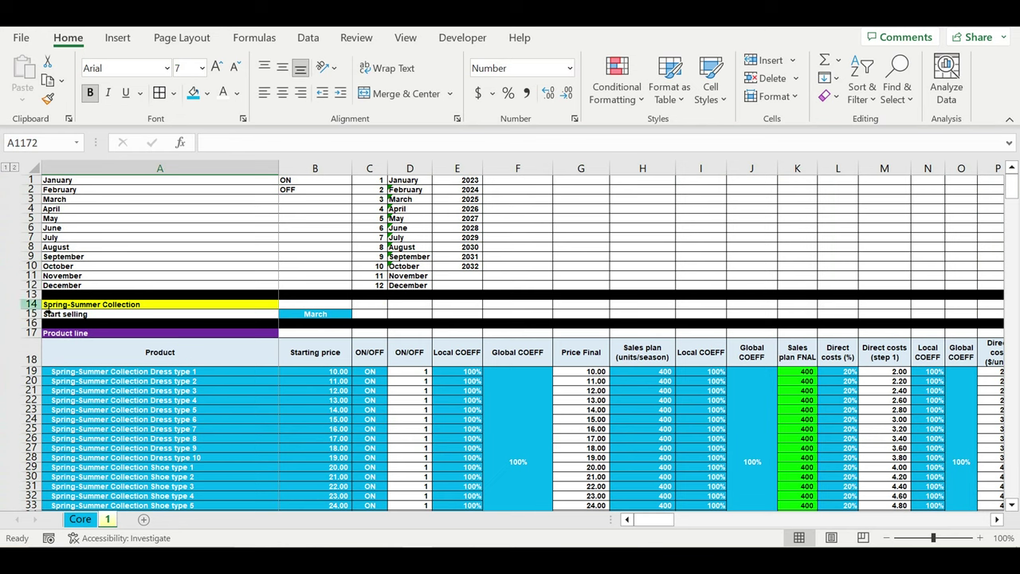
click(30, 180)
right_click(30, 180)
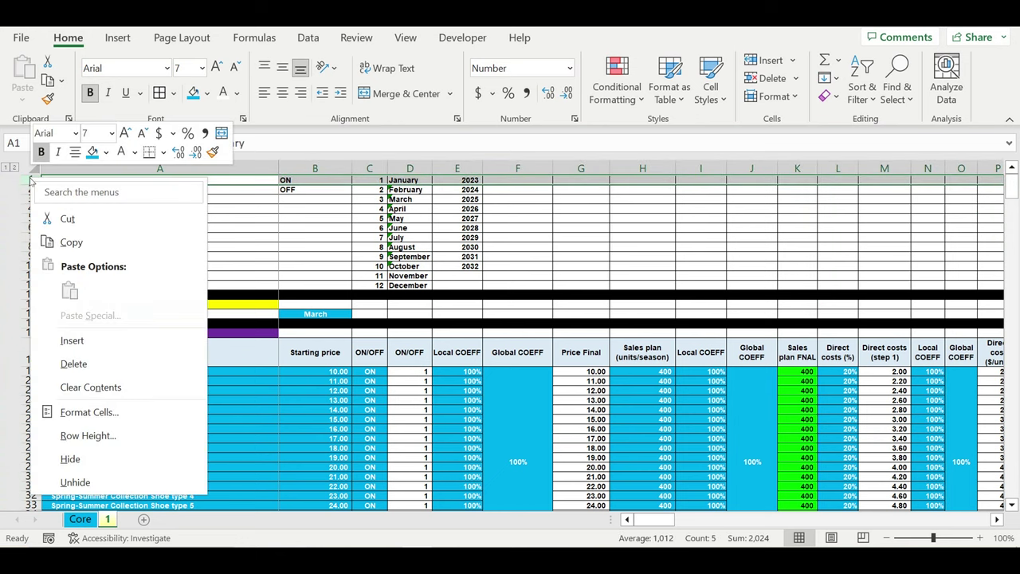
click(74, 340)
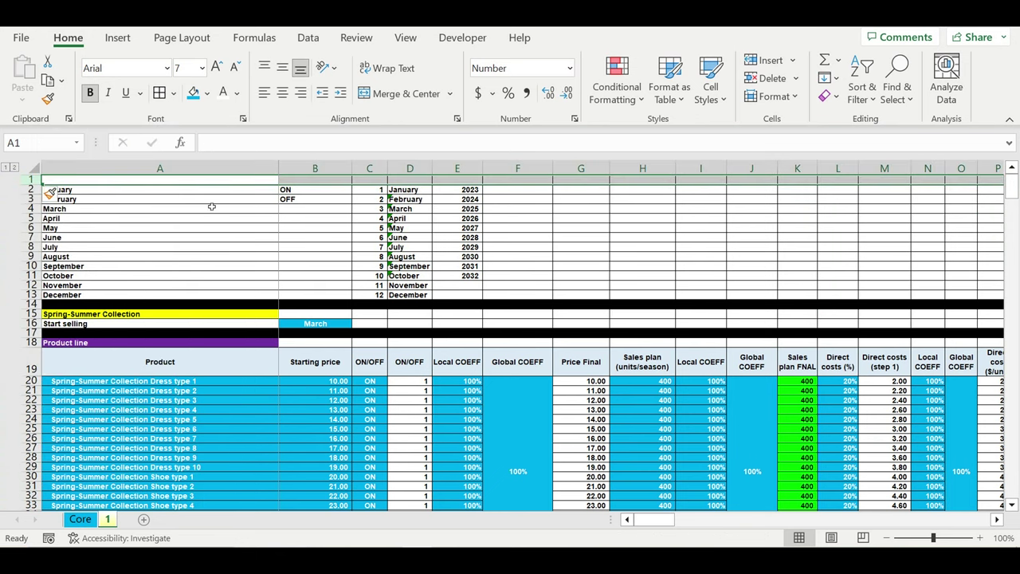
Fill A1 gold, link it to Core!A25 (Store type 1), and centre it
click(212, 236)
click(212, 178)
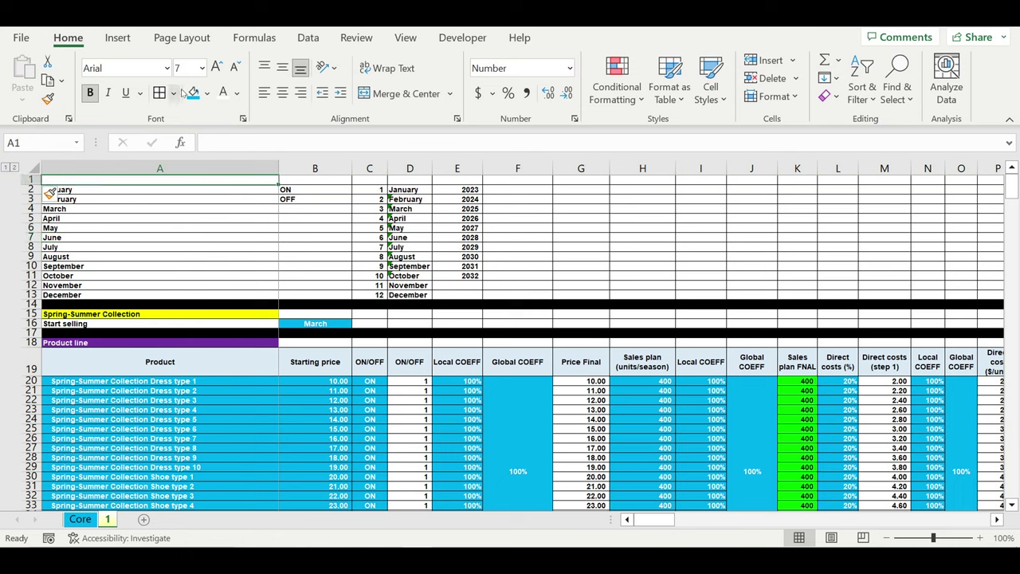
click(207, 93)
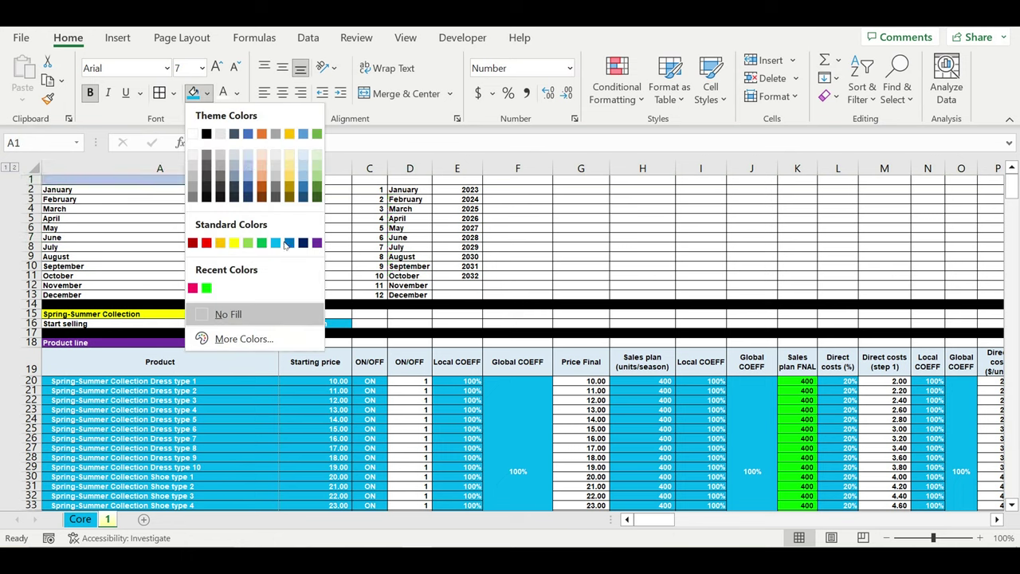
click(221, 244)
text(=)
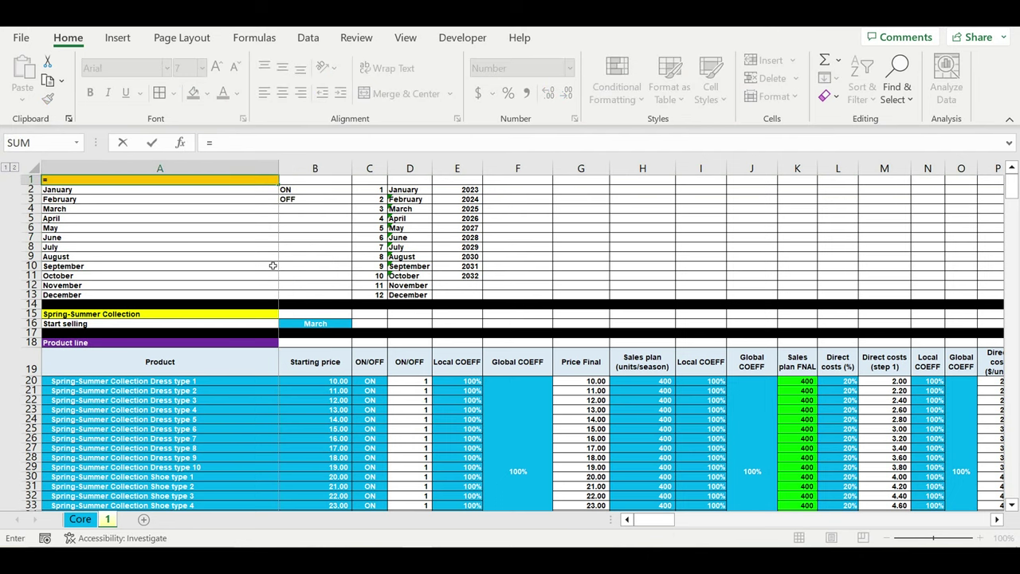
click(92, 522)
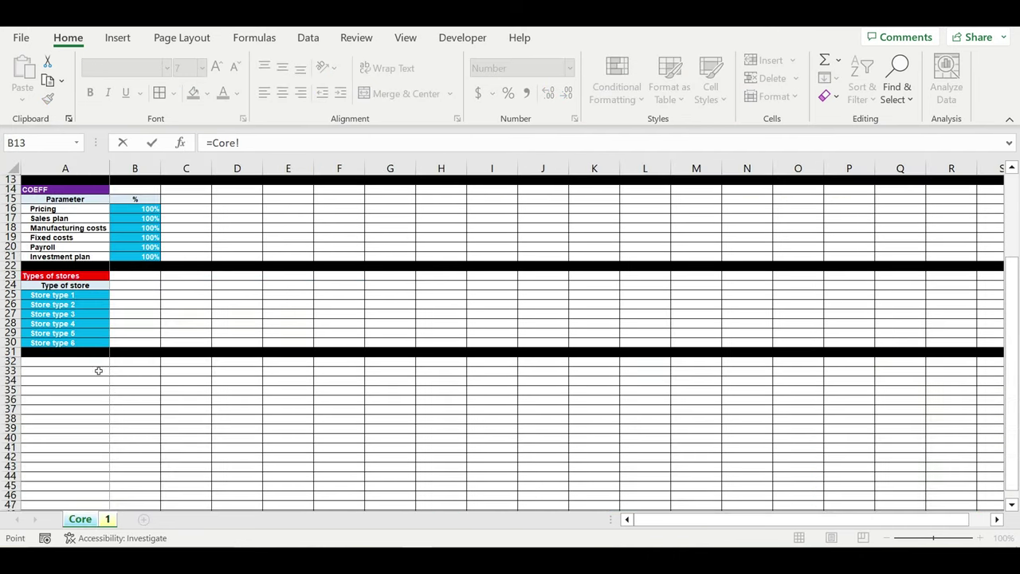
click(45, 297)
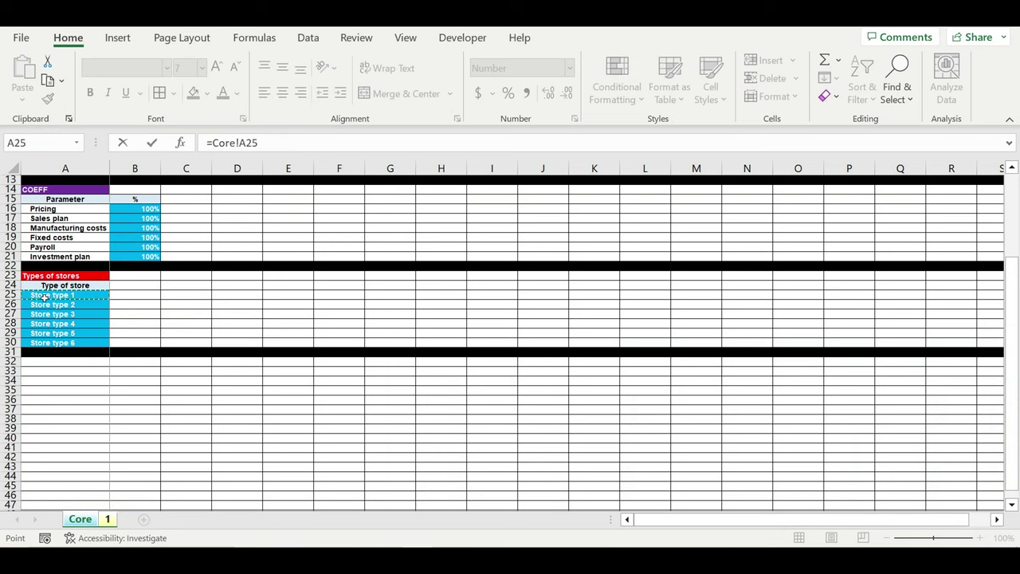
key(Return)
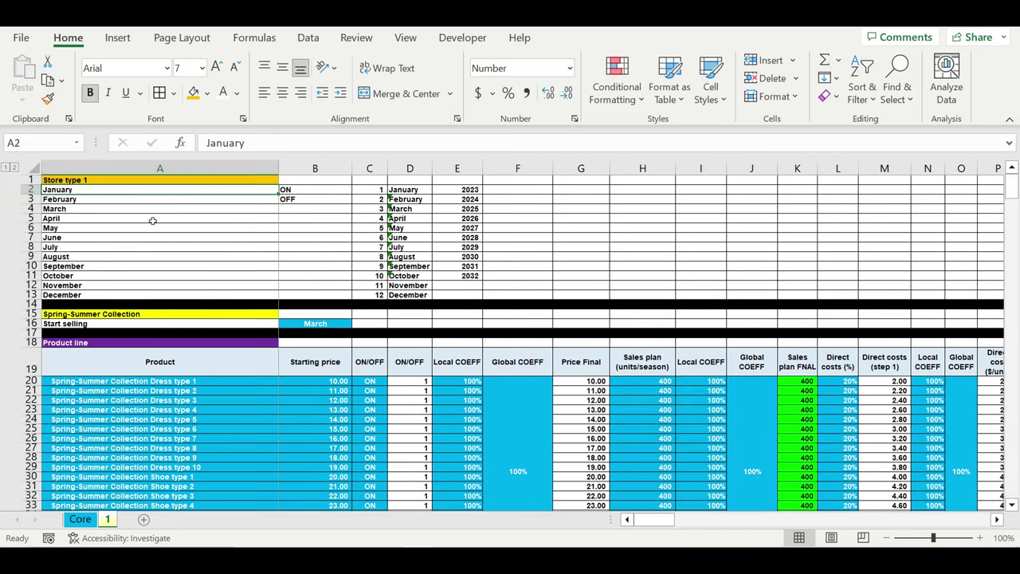
click(125, 183)
click(282, 92)
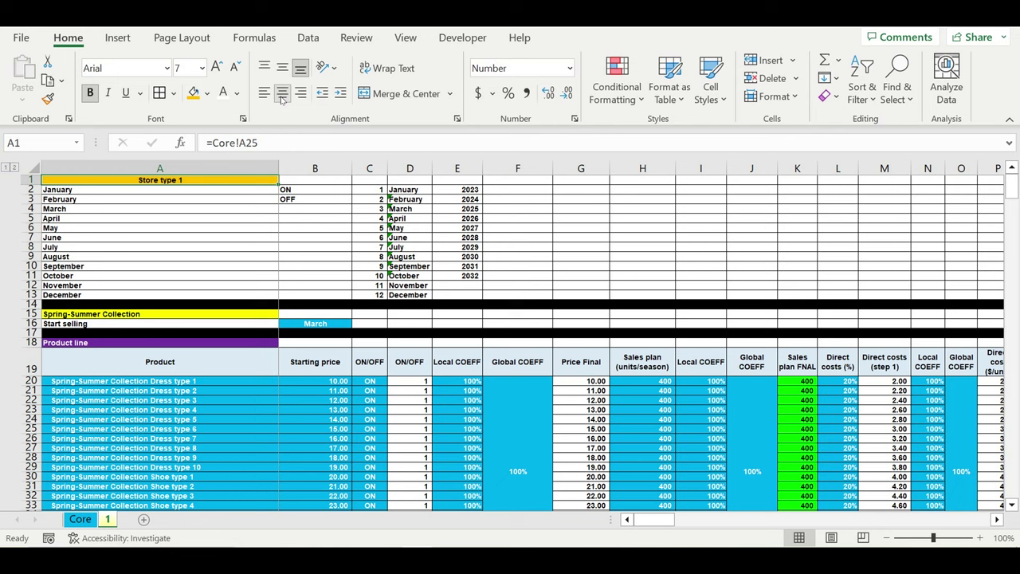
click(231, 247)
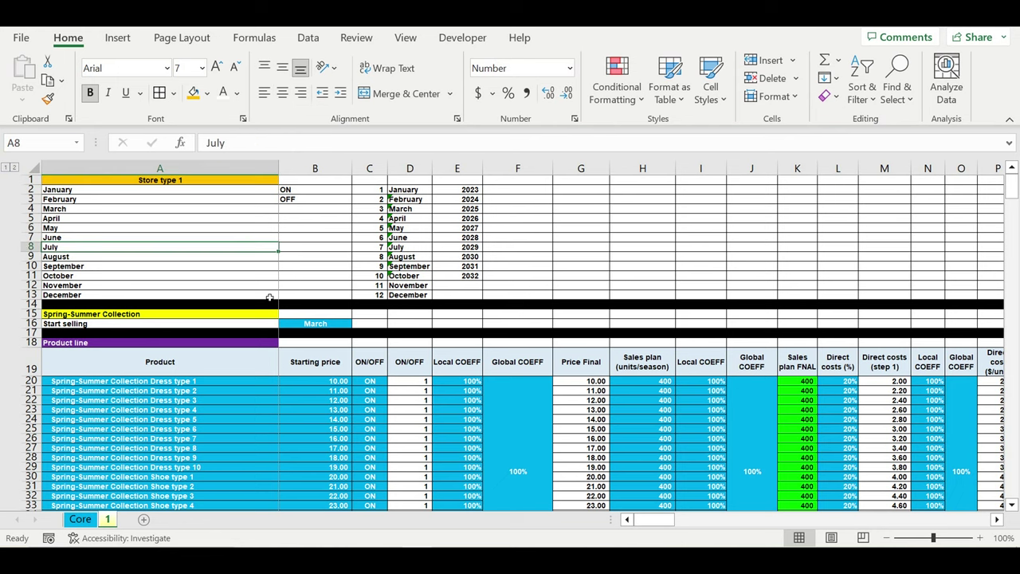
click(81, 520)
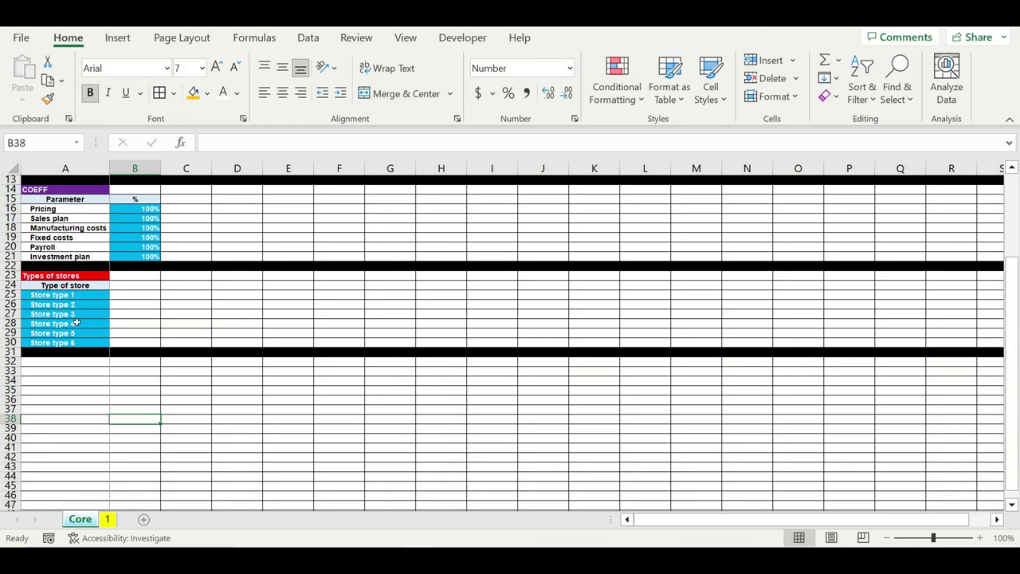
Duplicate sheet 1 to the end of the workbook as sheet 1 (2)
drag(70, 305, 70, 343)
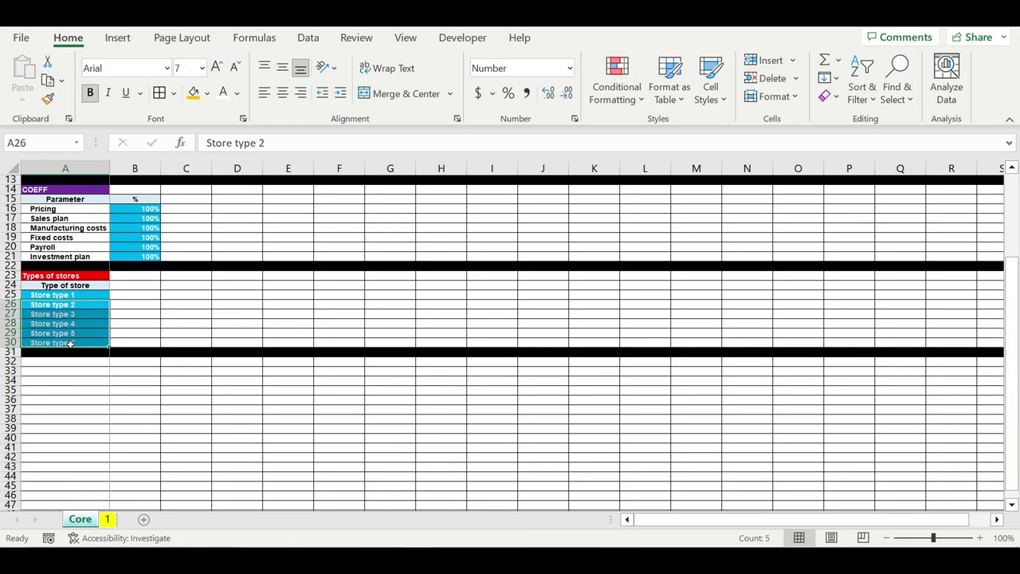
click(181, 323)
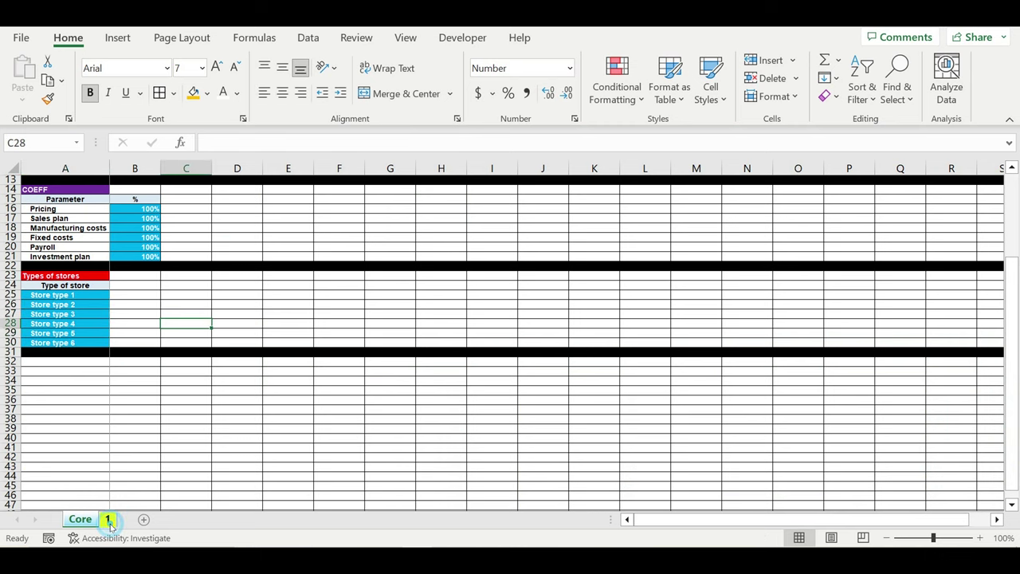
click(109, 522)
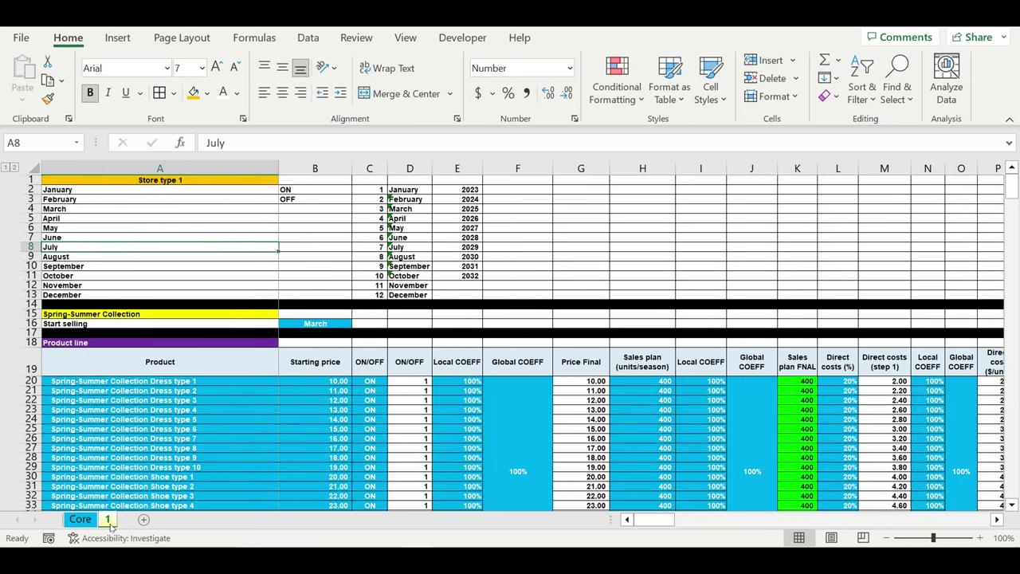
right_click(109, 523)
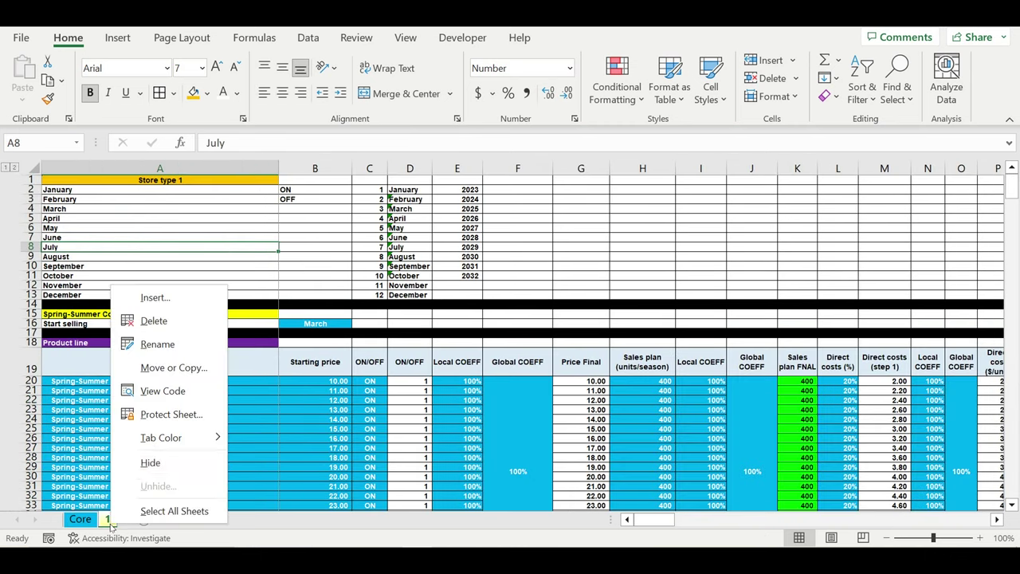
click(170, 368)
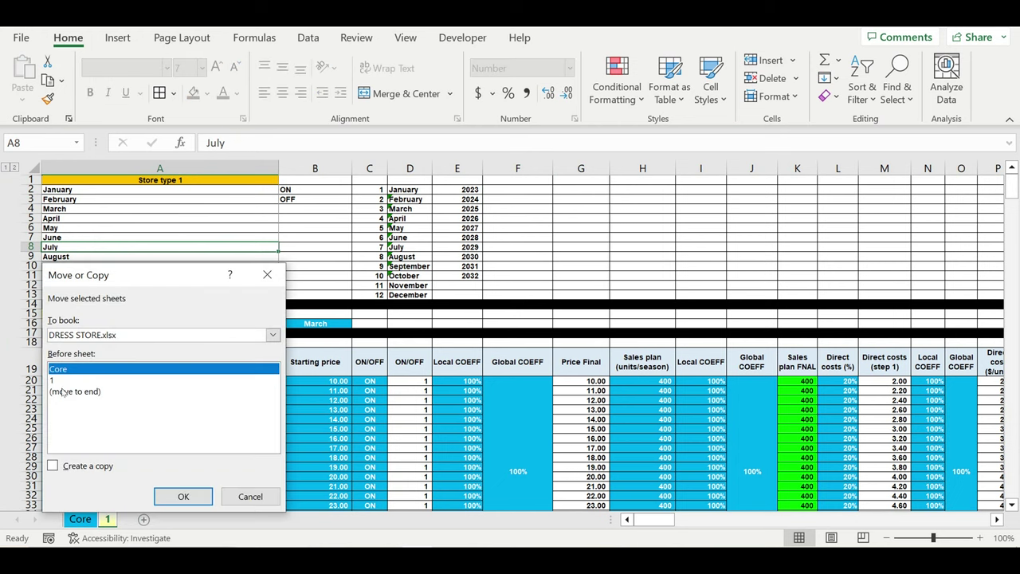
click(64, 391)
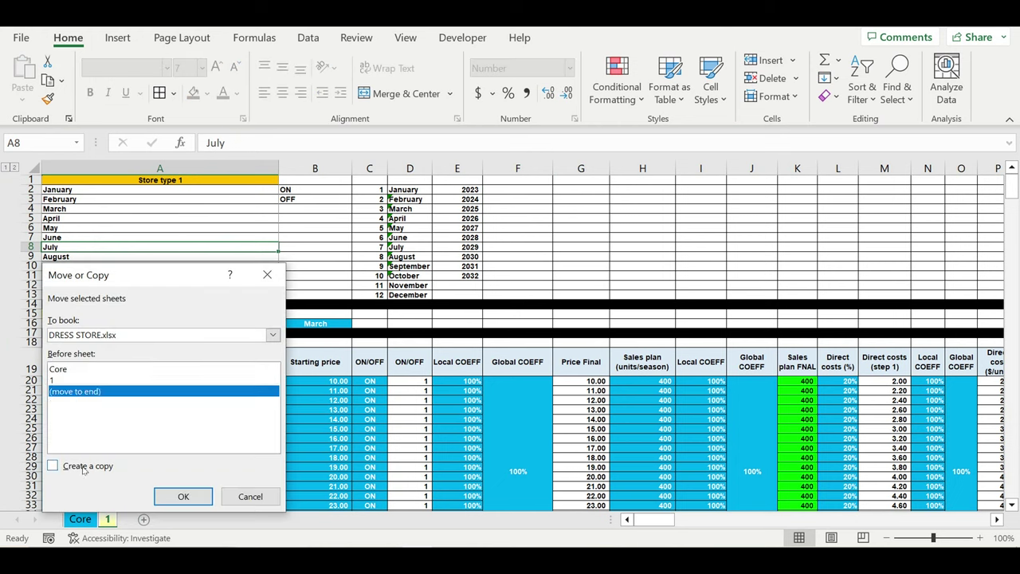
click(76, 466)
click(183, 496)
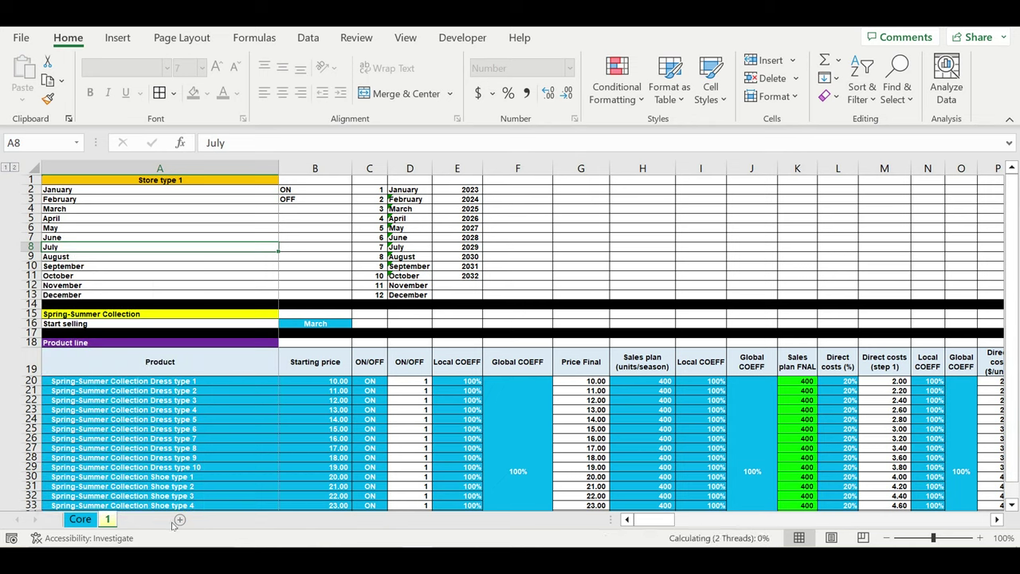
Add two more copies at the end, creating sheets 1 (3) and 1 (4)
right_click(131, 522)
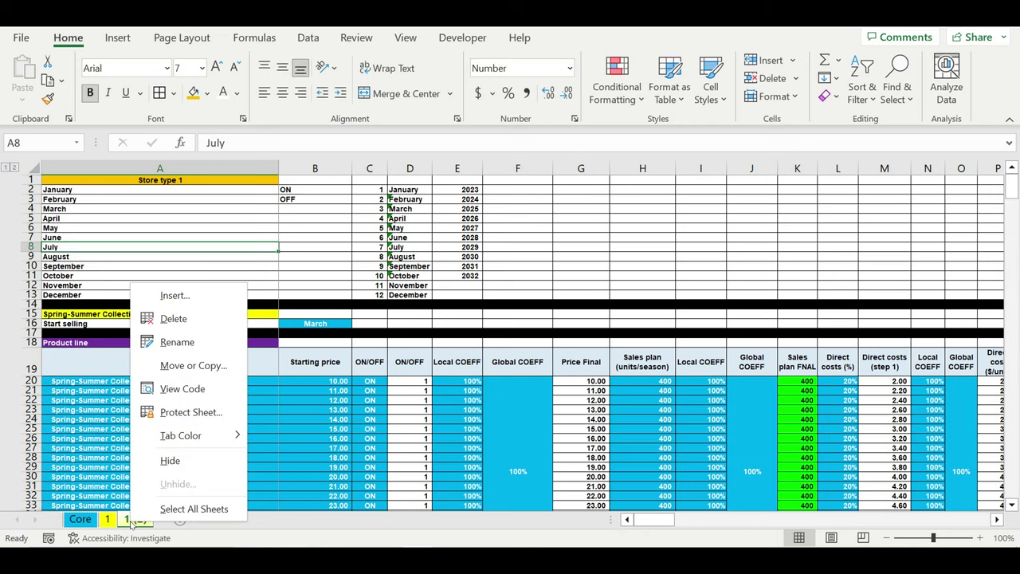
click(204, 366)
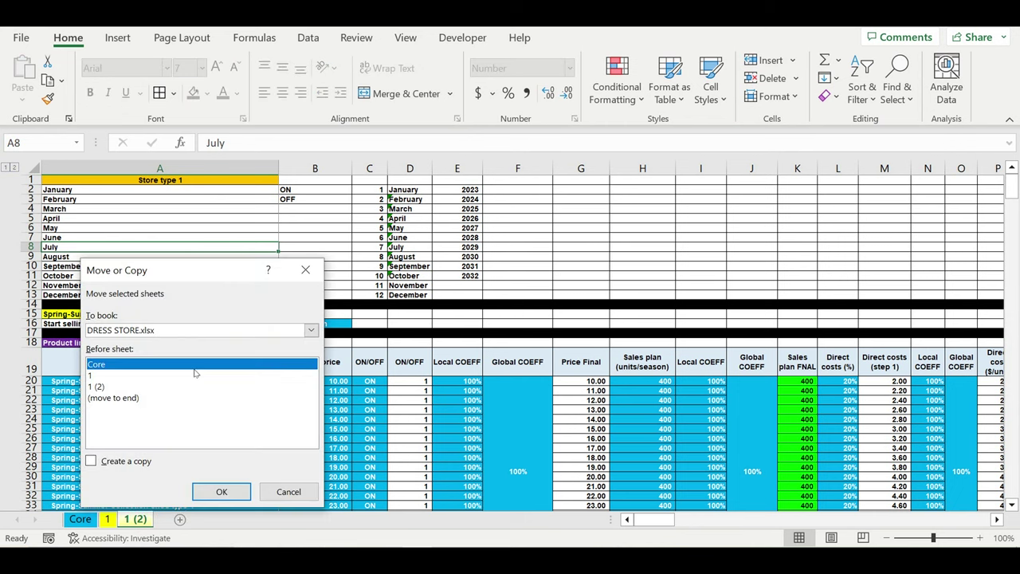
click(127, 397)
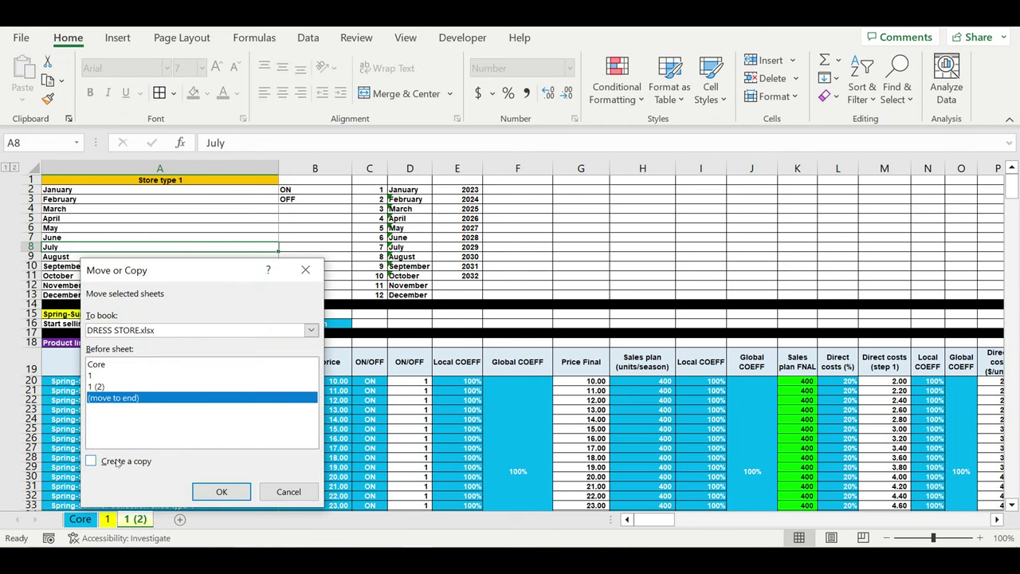
click(118, 462)
click(221, 491)
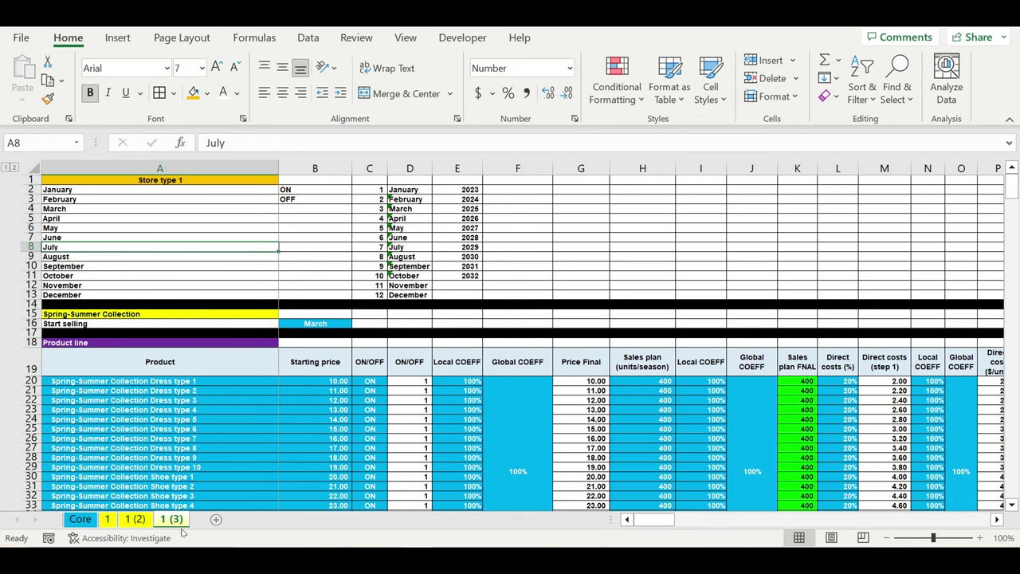
right_click(168, 523)
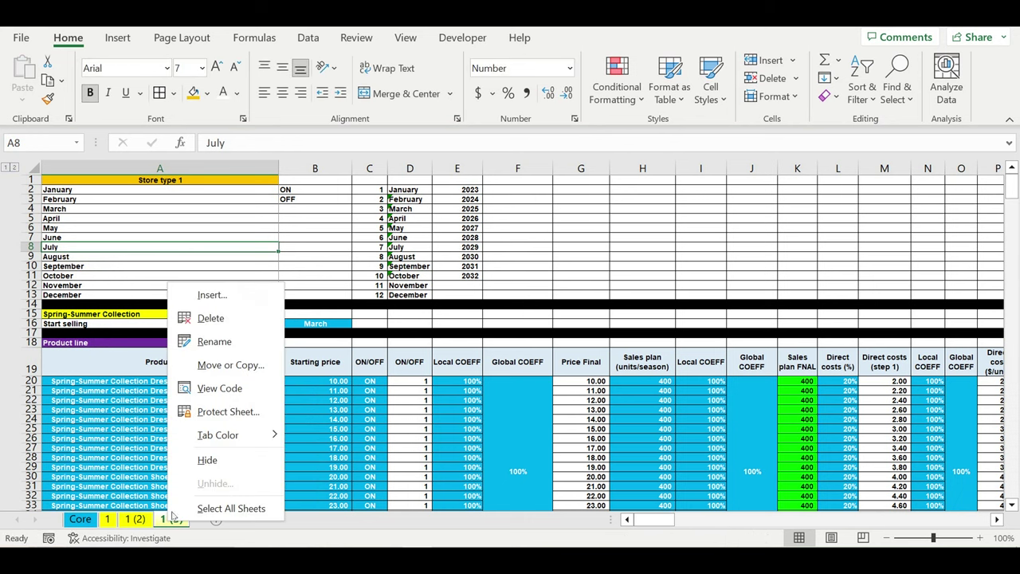
click(239, 366)
click(149, 407)
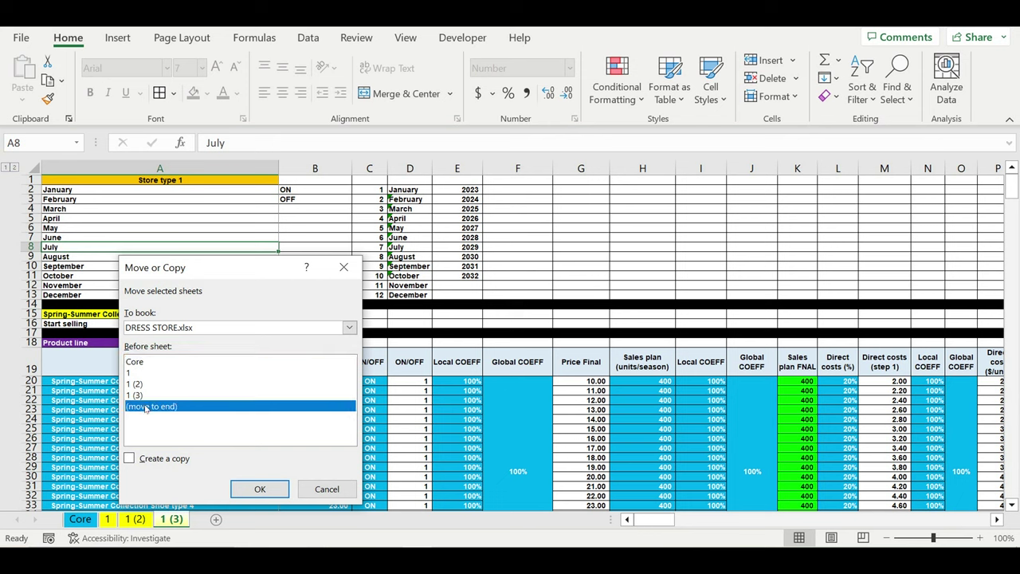
click(150, 460)
click(260, 489)
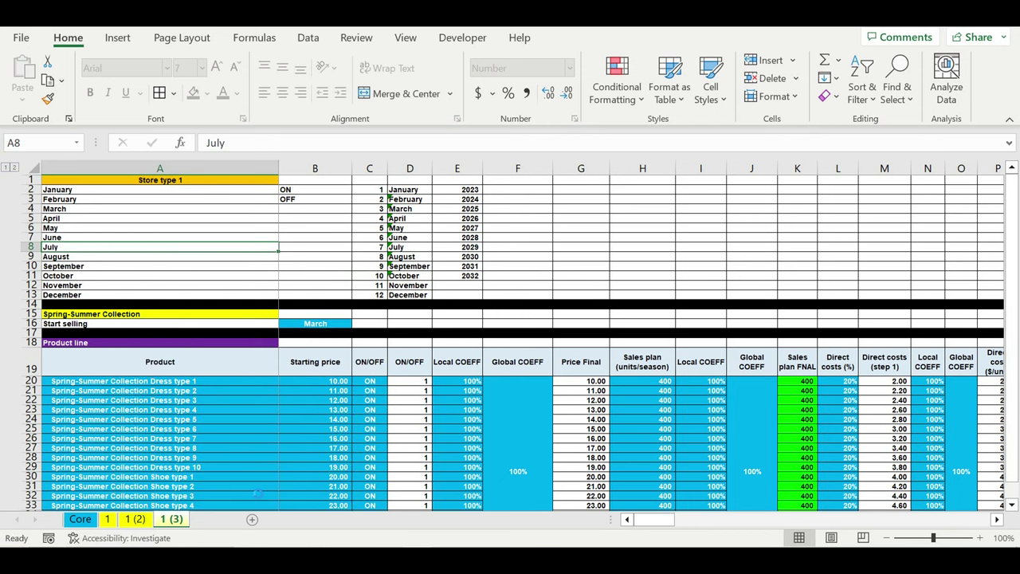
Add the final two copies at the end, creating sheets 1 (5) and 1 (6)
right_click(212, 519)
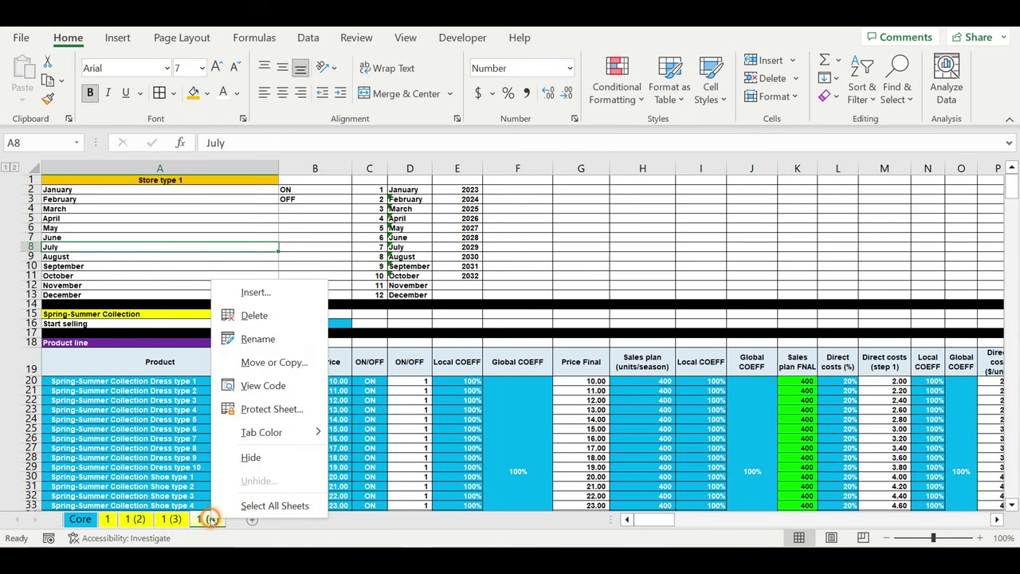
click(244, 362)
click(189, 410)
click(178, 454)
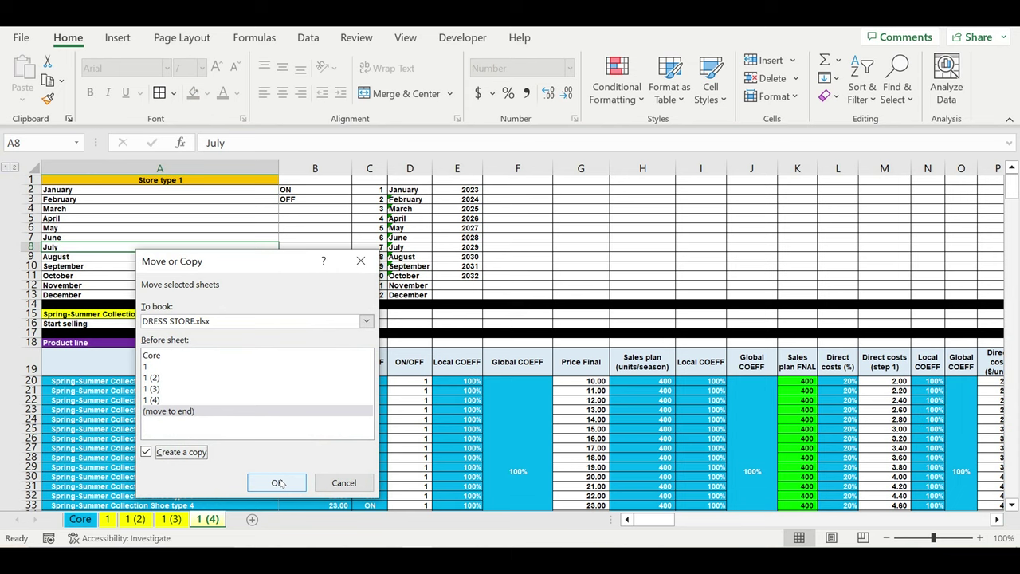
click(283, 485)
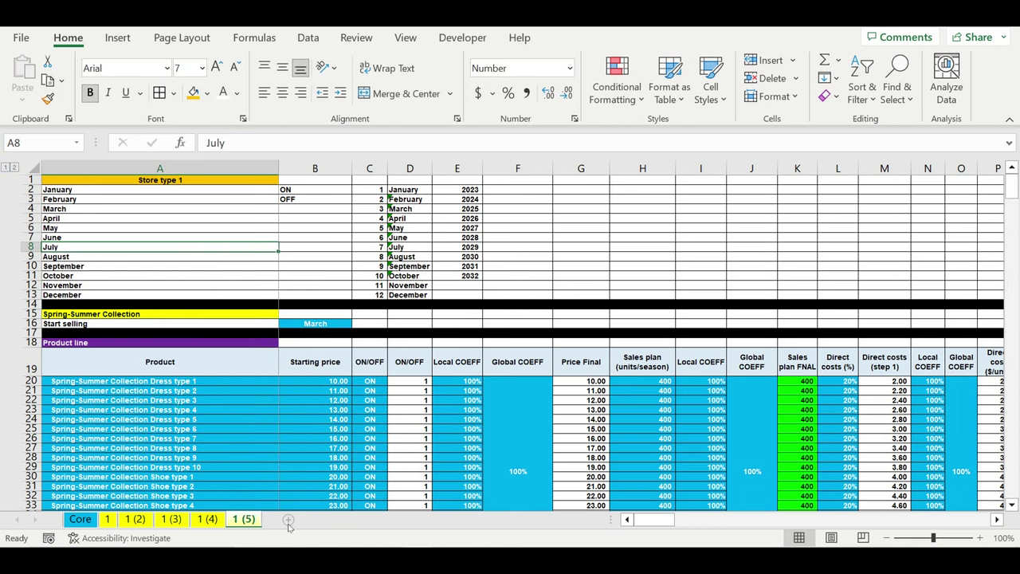
right_click(255, 520)
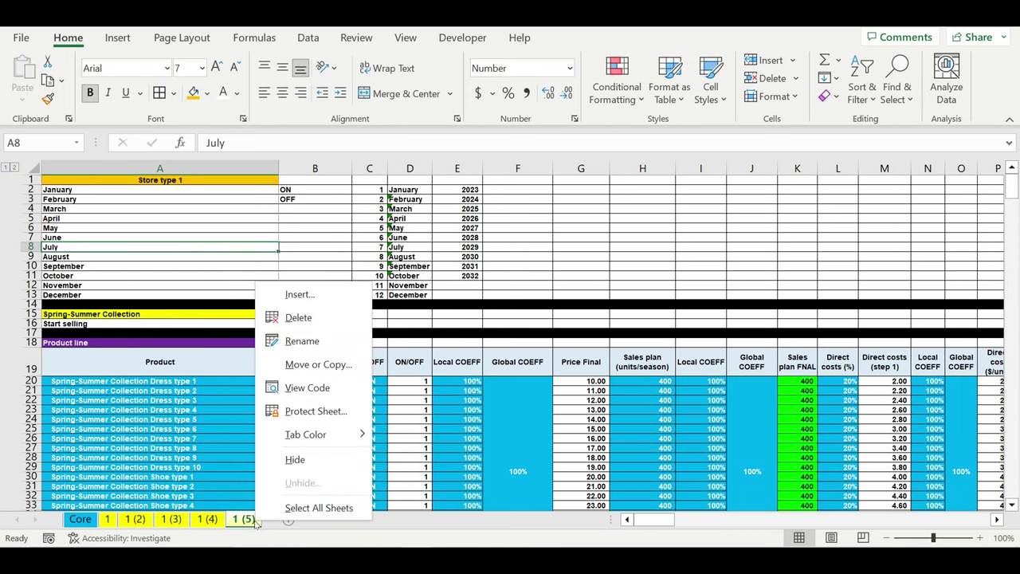
click(310, 364)
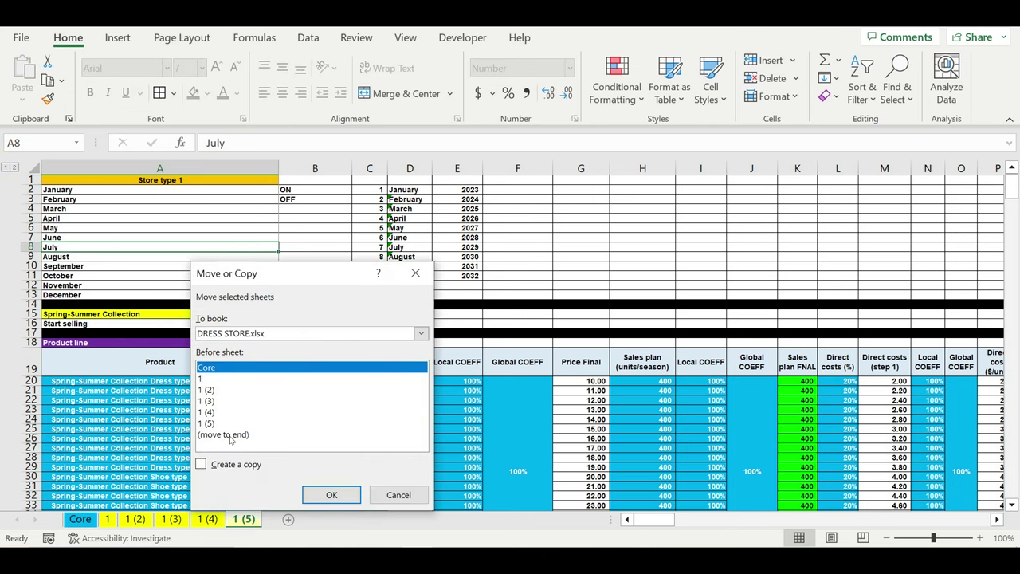
click(231, 436)
click(212, 464)
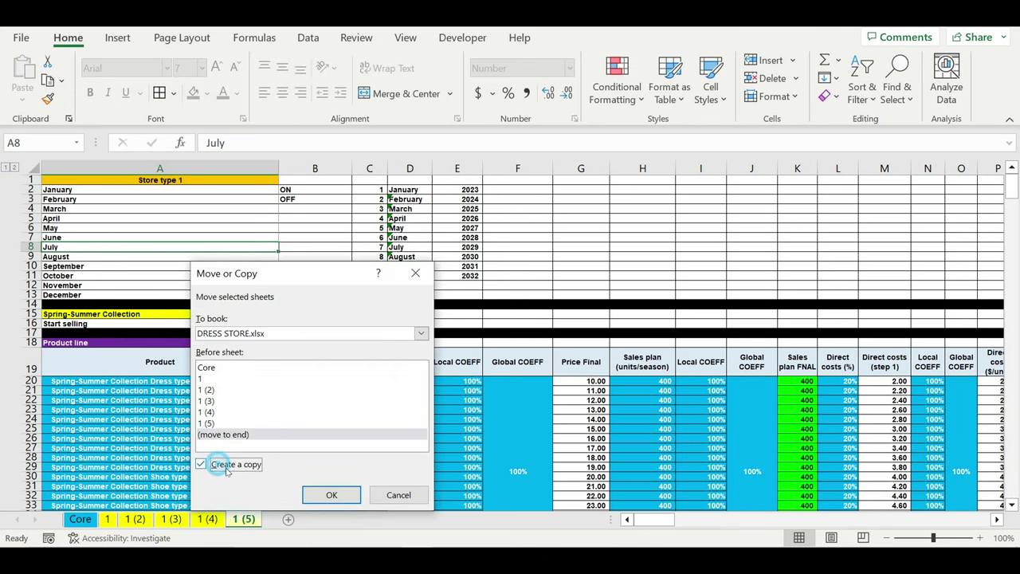
click(332, 496)
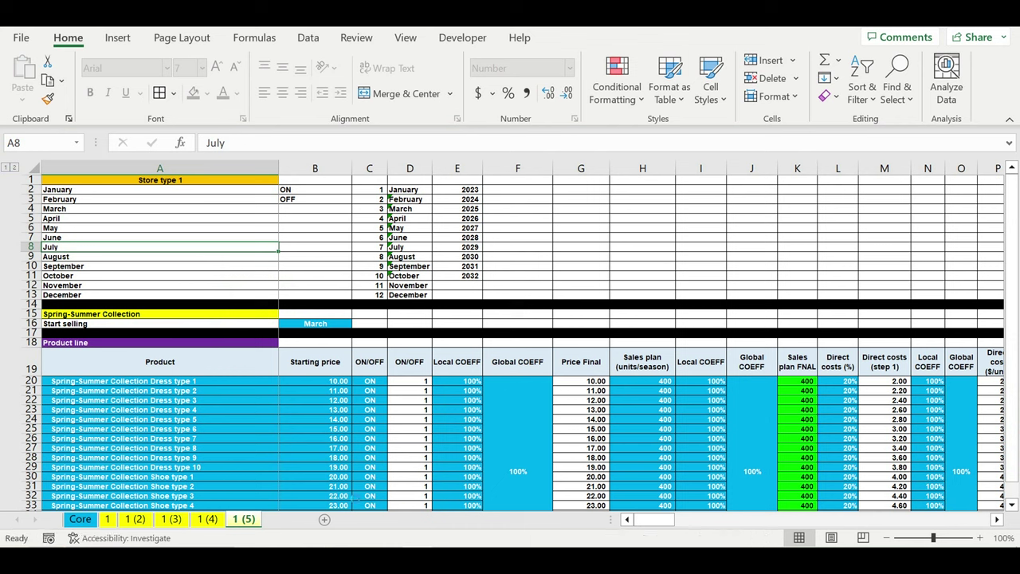
click(185, 468)
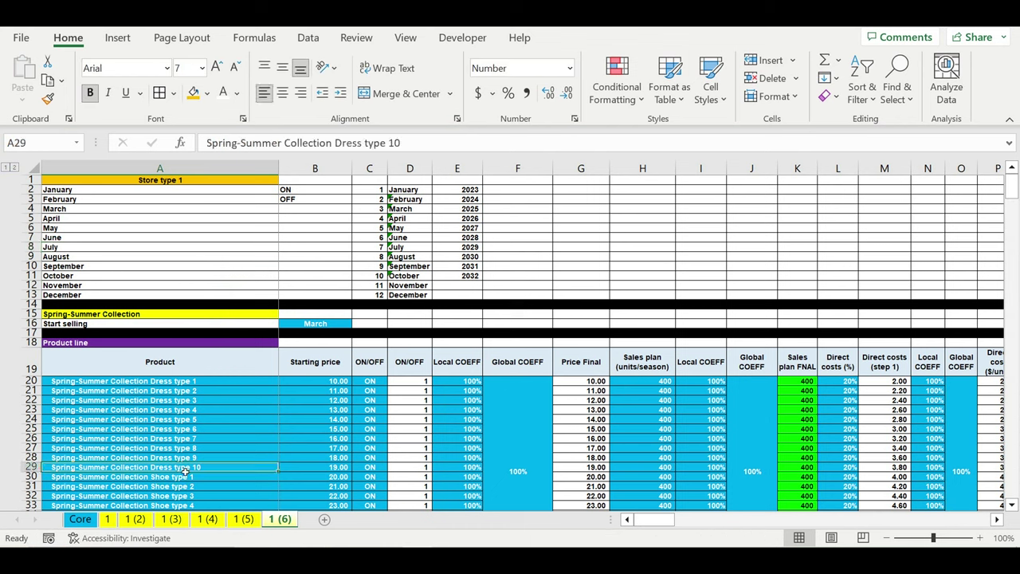
Rename the copied tab 1 (2), then rename tab 1 (4) to 4
click(134, 520)
text(2)
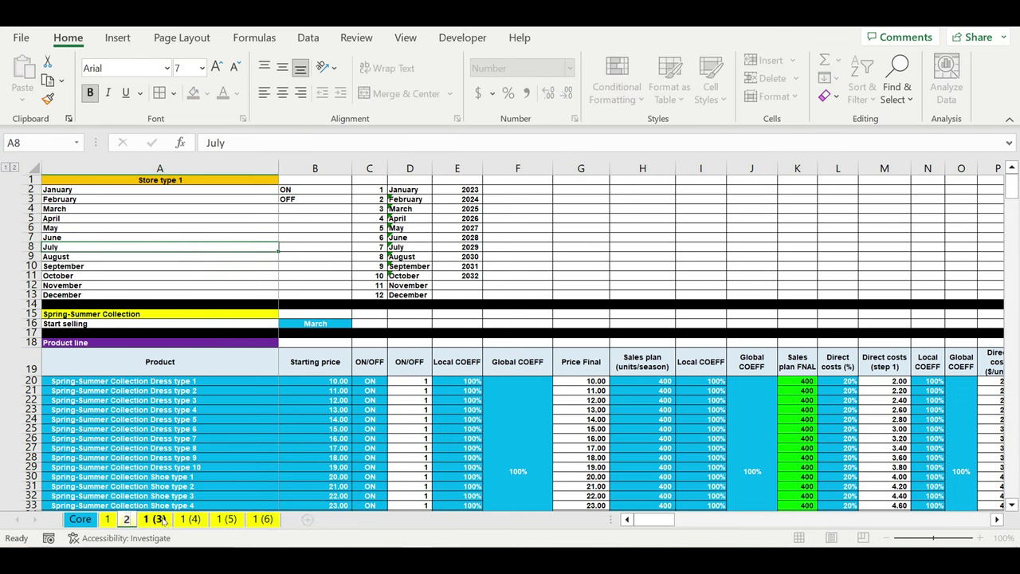
text(3)
key(Return)
double_click(177, 520)
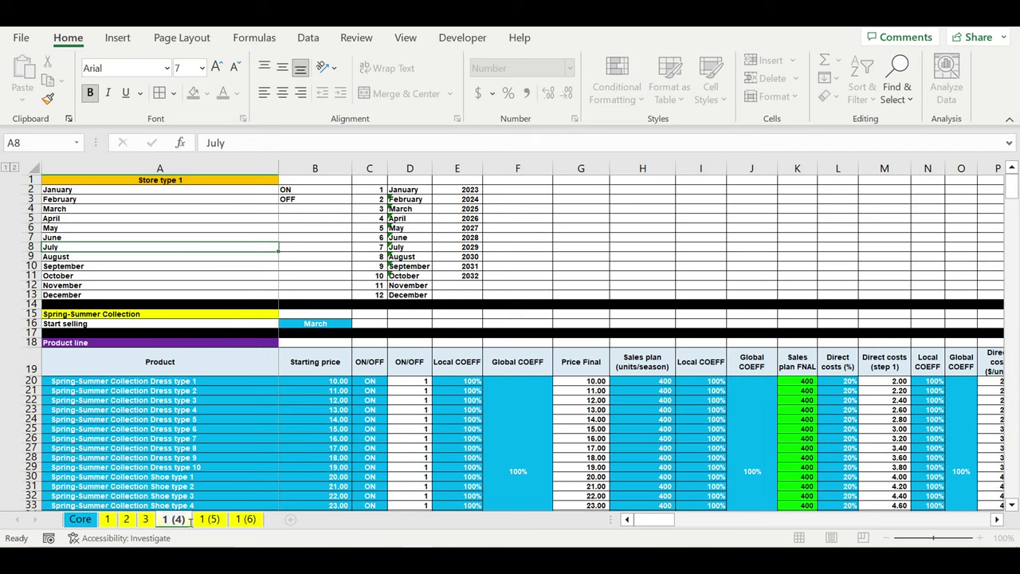
drag(189, 521, 162, 520)
text(4)
key(Return)
Rename tabs 1 (5) and 1 (6) to 5 and 6
double_click(194, 520)
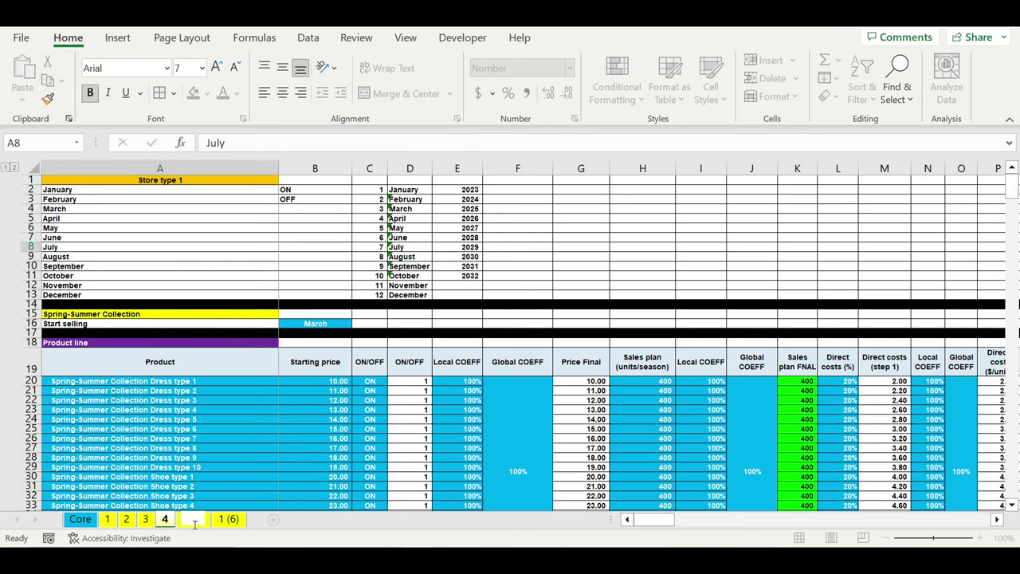
text(5)
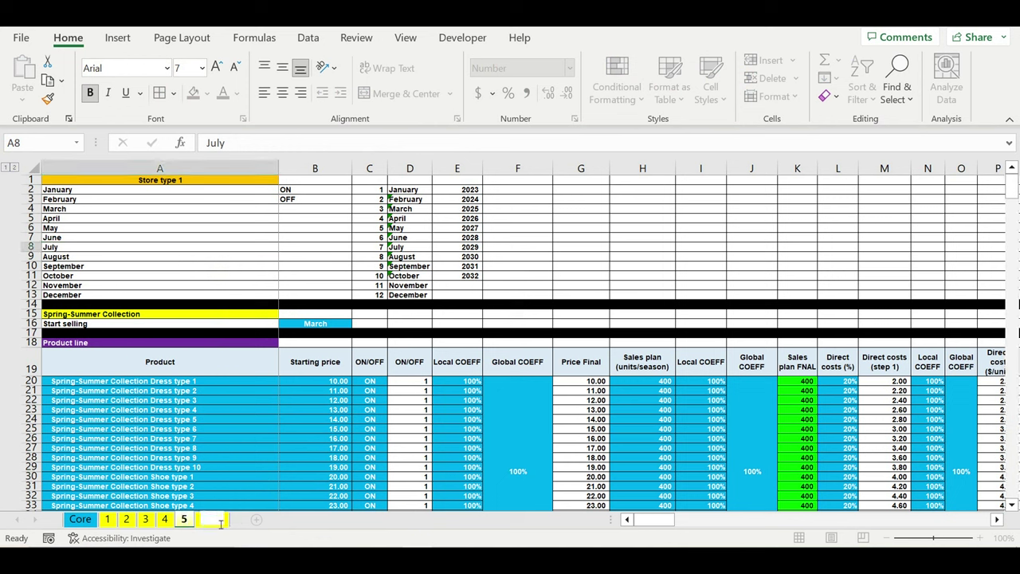
double_click(213, 519)
text(6)
key(Return)
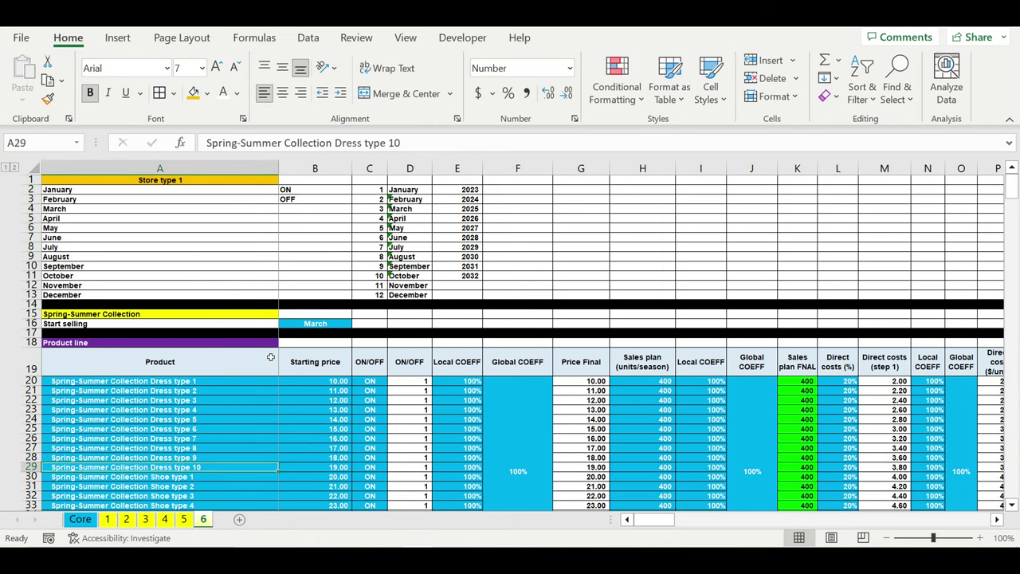
click(246, 227)
key(Down)
key(Down)
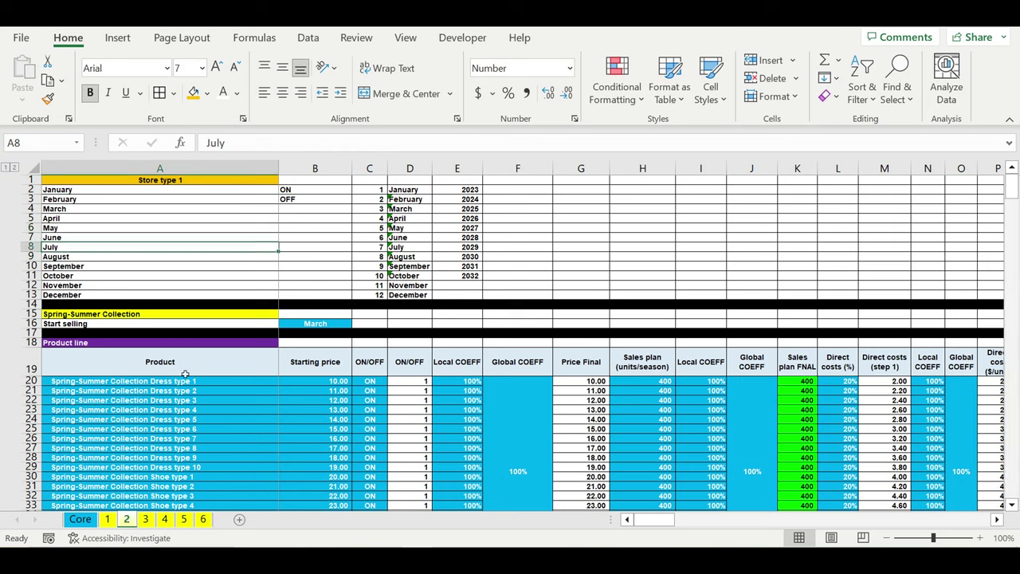
click(333, 230)
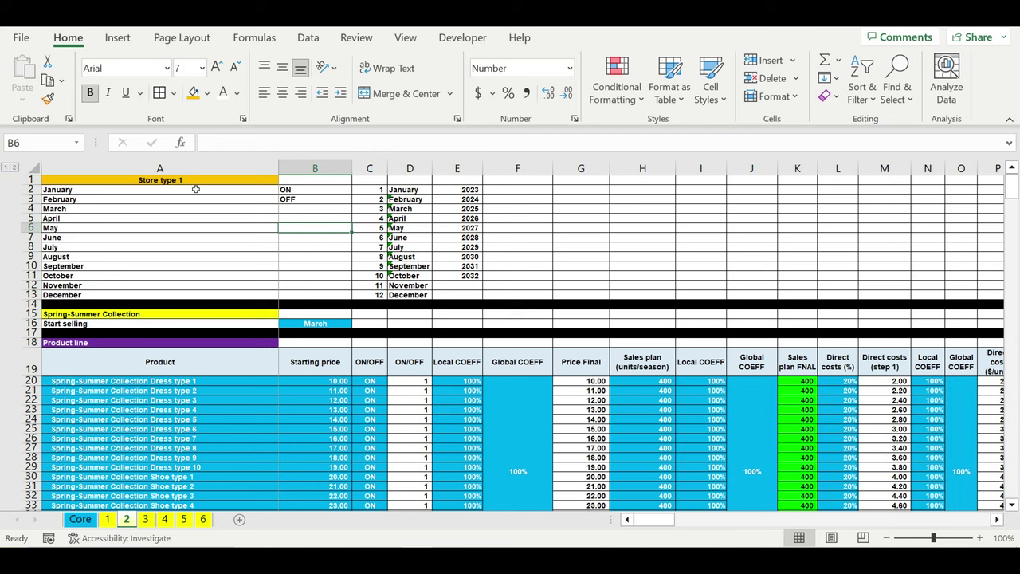
Link A1 on sheets 2 and 3 to Core's Store type 2 and Store type 3 cells
click(188, 183)
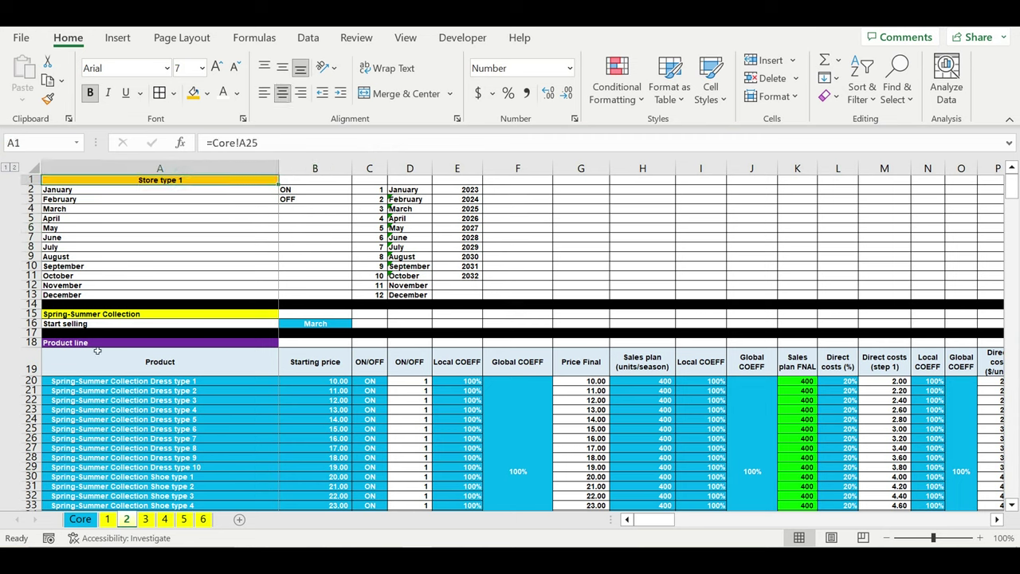
text(=)
click(80, 519)
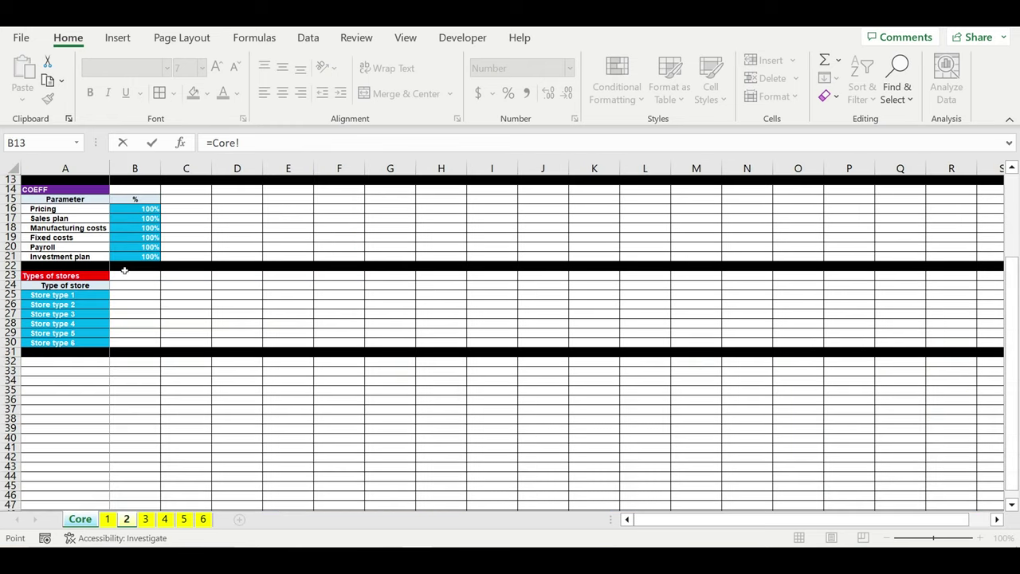
click(48, 310)
key(Return)
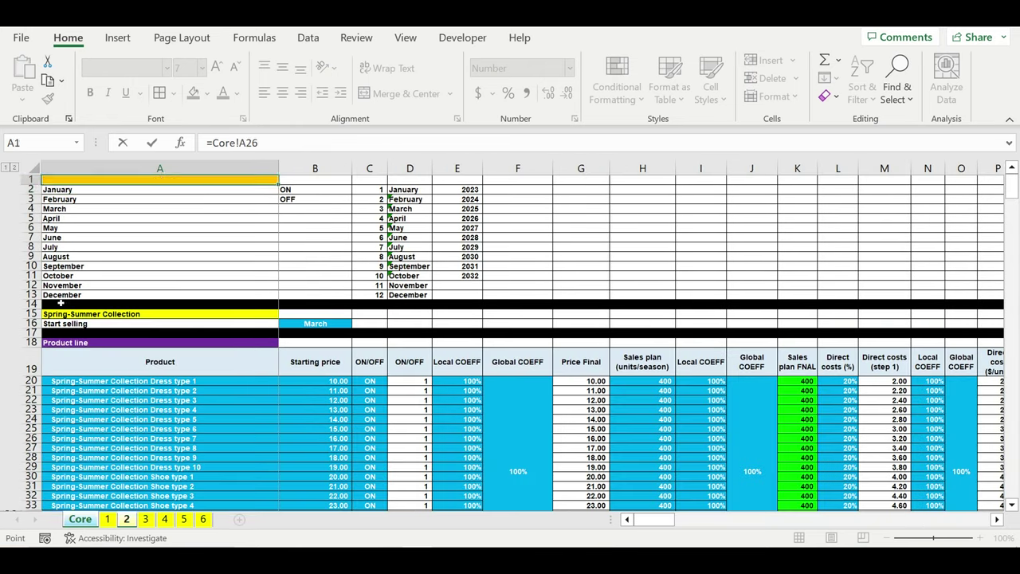
click(146, 519)
click(169, 182)
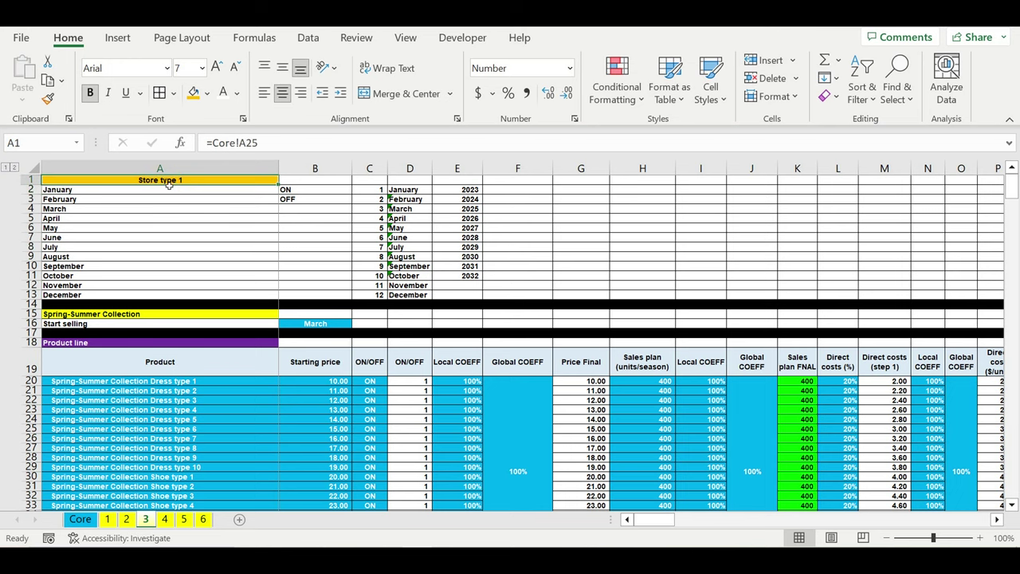
text(=)
click(80, 519)
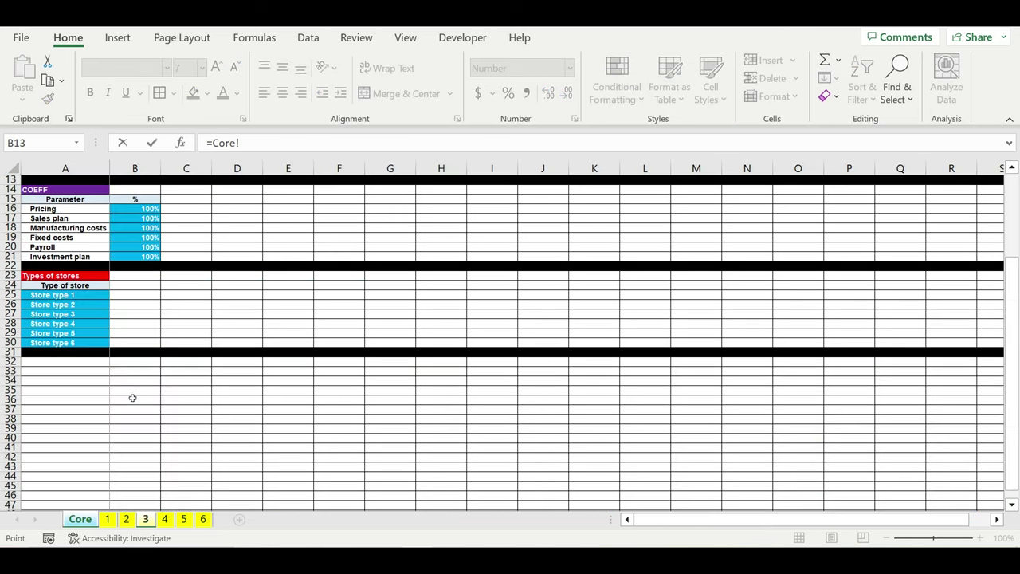
click(80, 316)
key(Return)
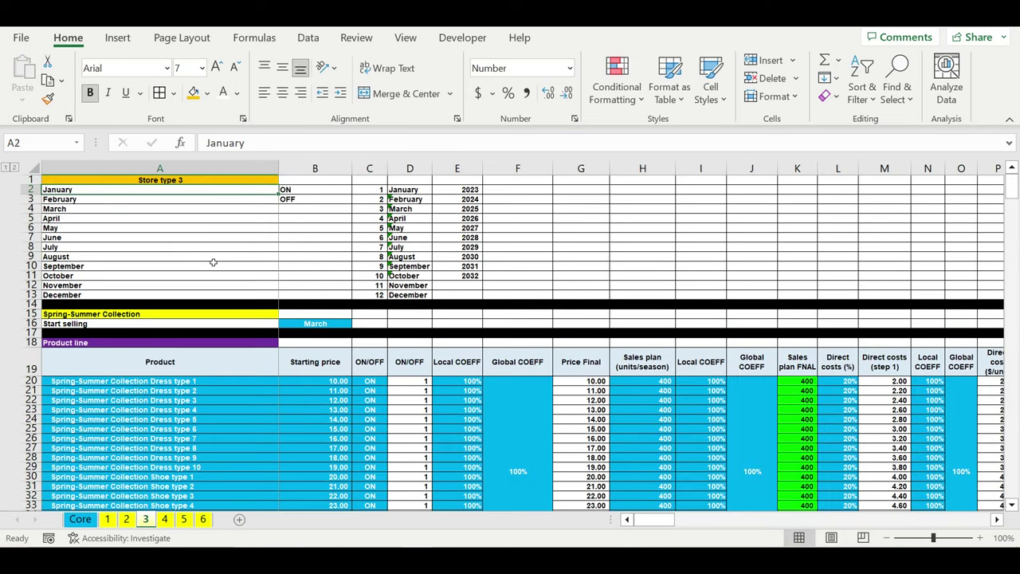
Link A1 on sheets 4 and 5 to Core's Store type 4 and Store type 5 cells
click(164, 523)
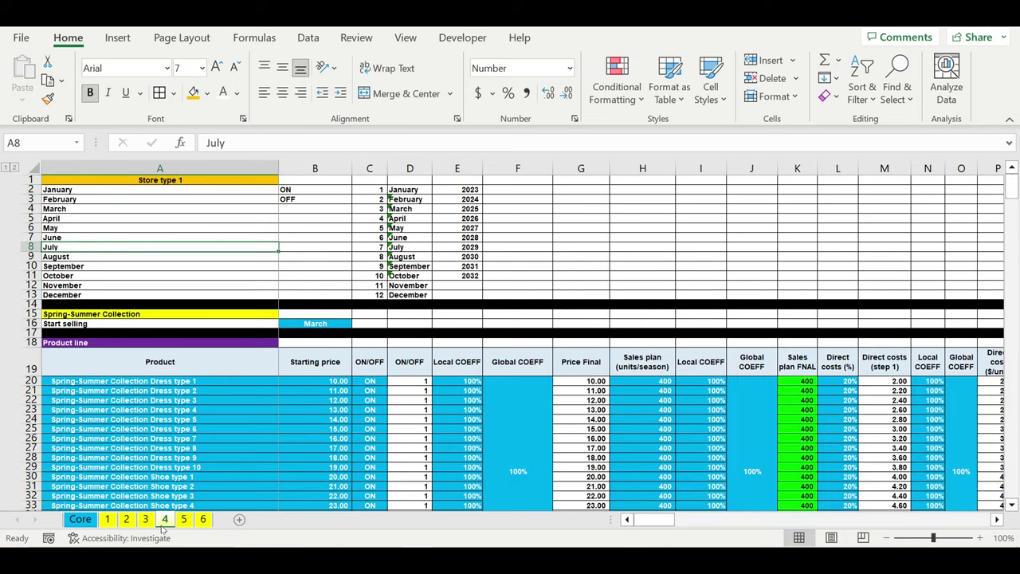
click(167, 181)
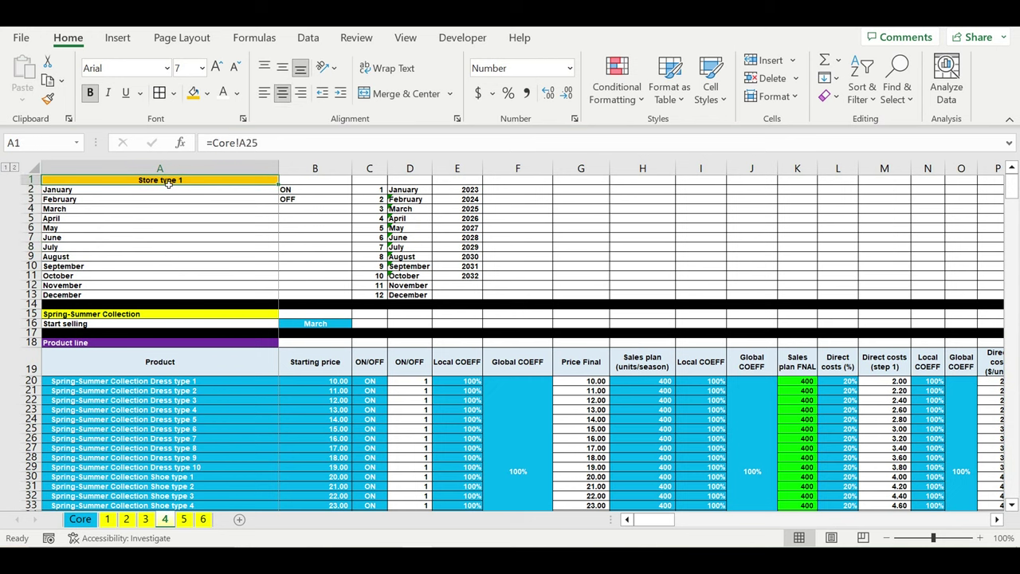
text(=)
click(80, 519)
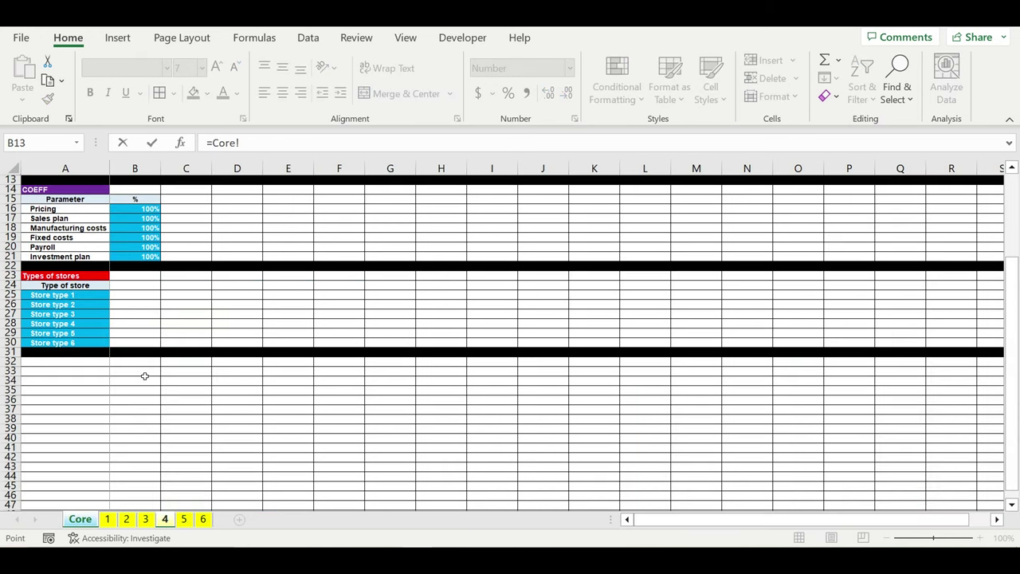
click(62, 325)
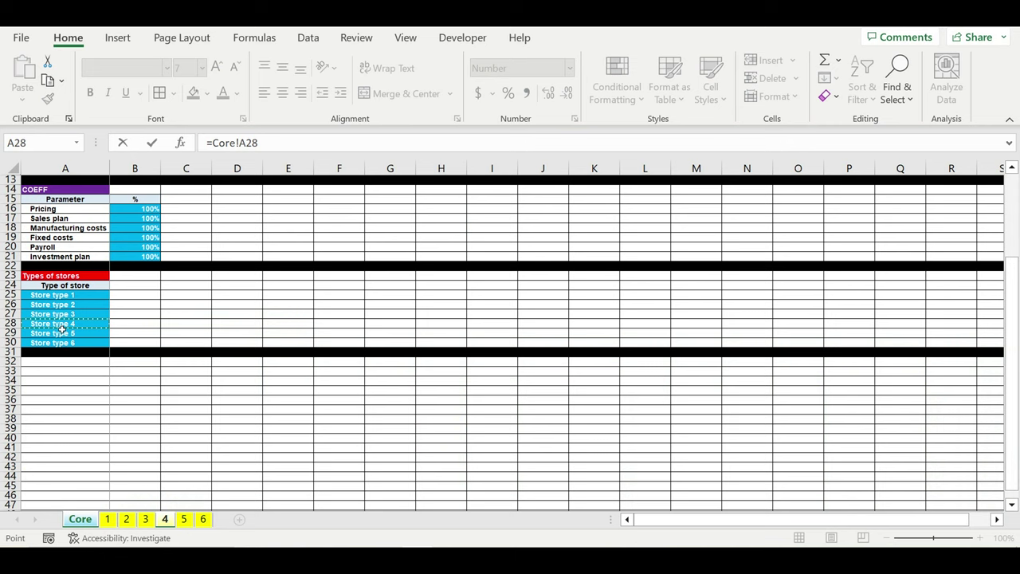
key(Return)
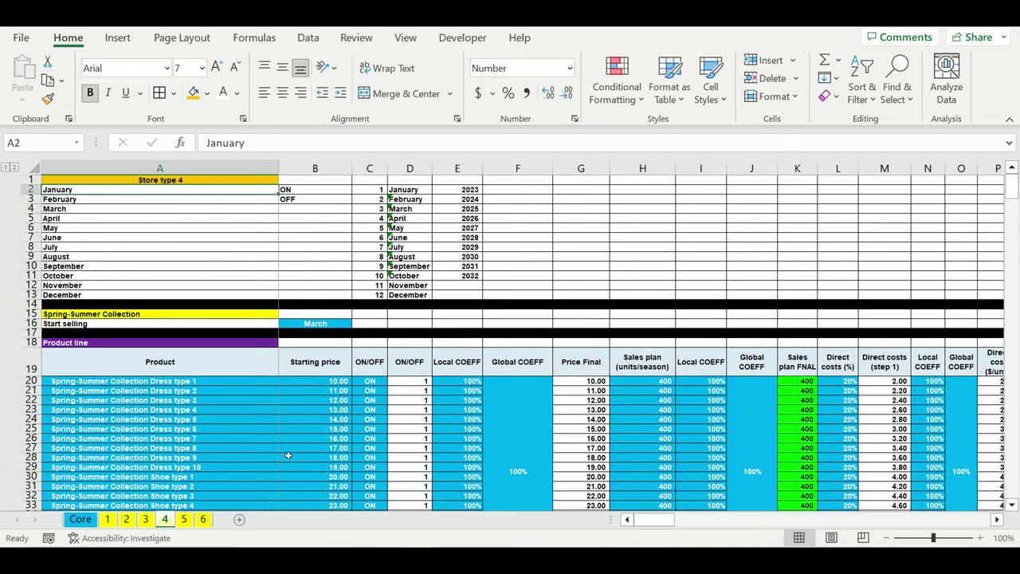
click(185, 519)
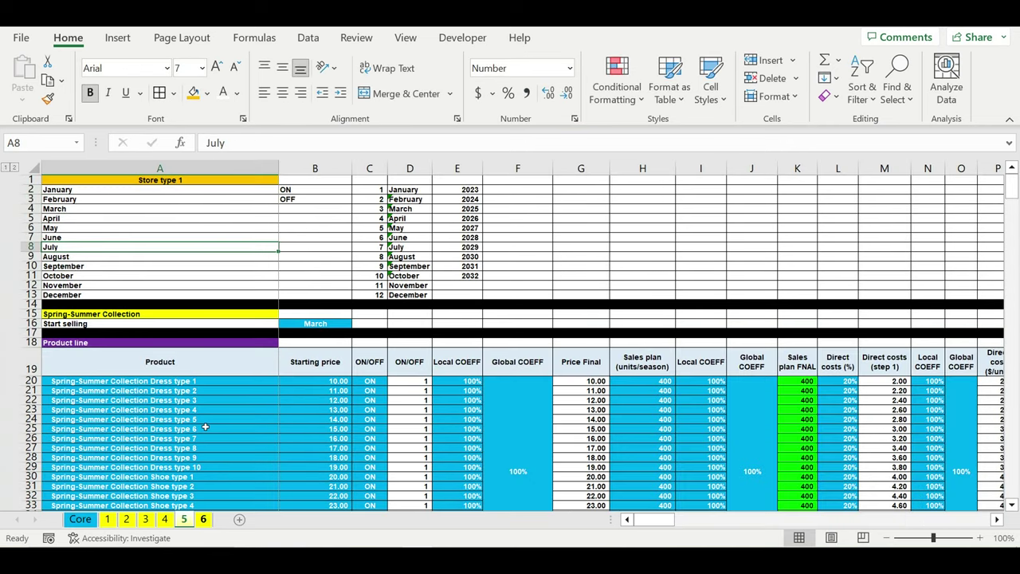
click(175, 180)
text(=)
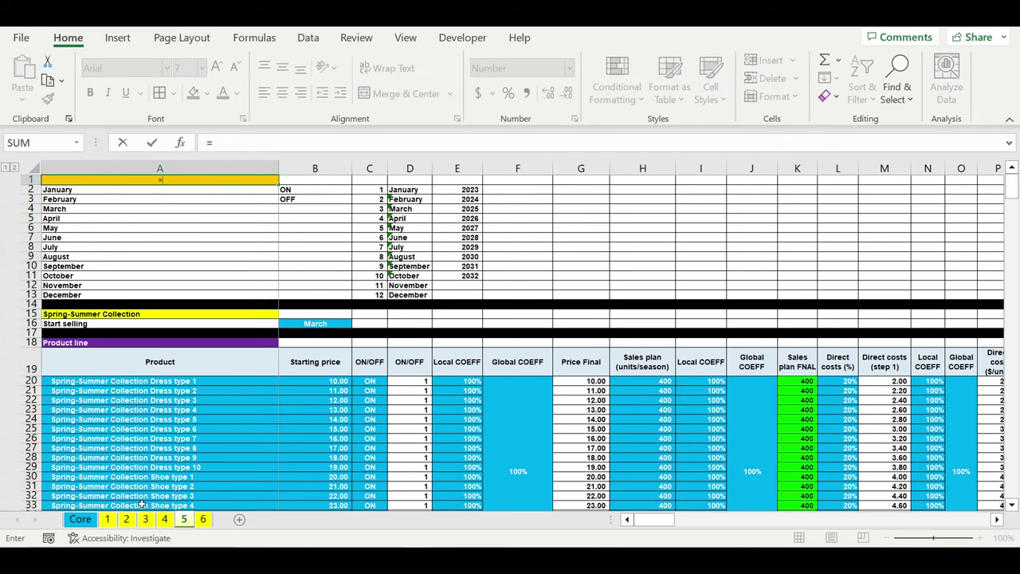
click(79, 519)
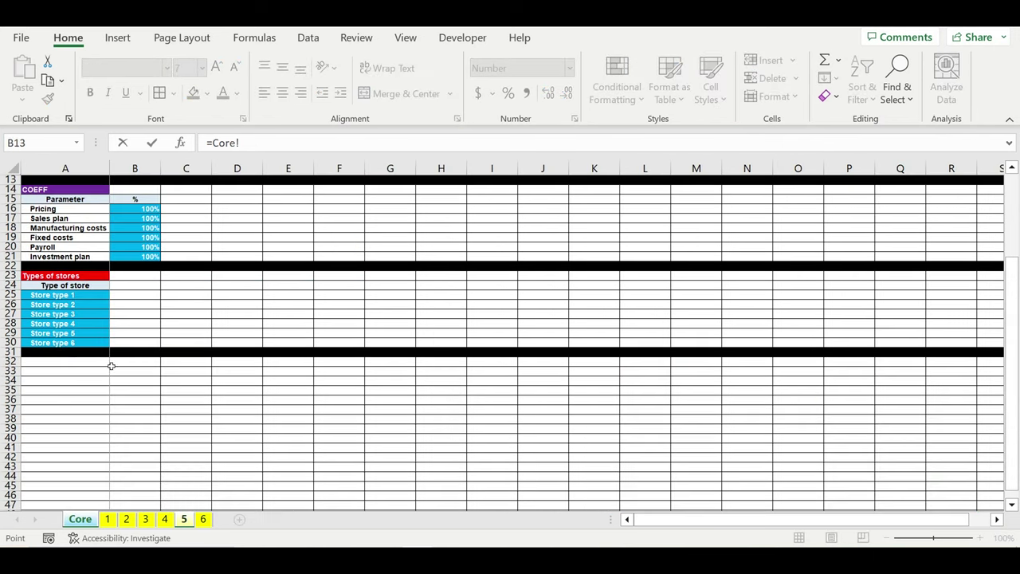
click(55, 334)
key(Return)
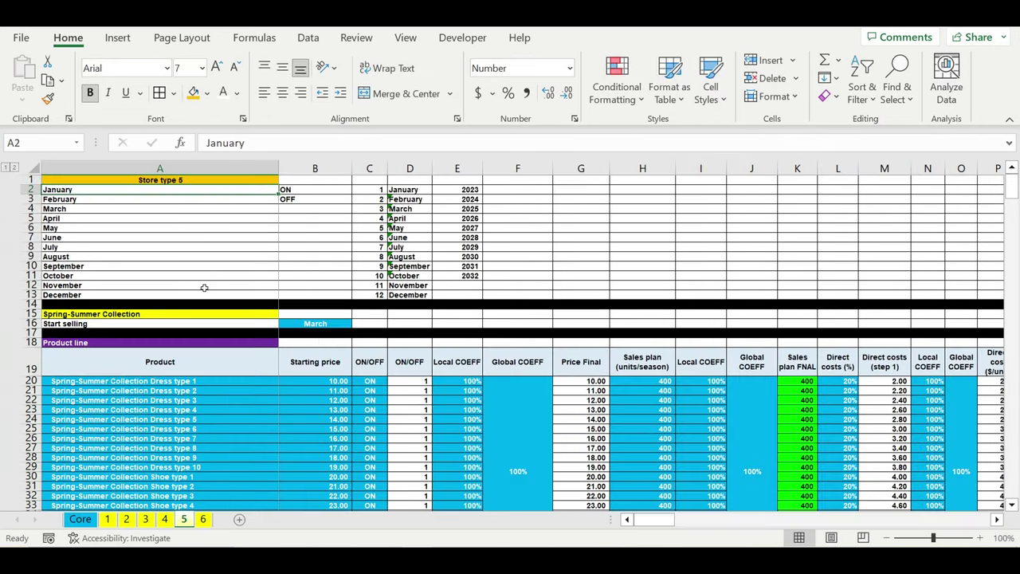
Link sheet 6's A1 to Core's Store type 6 cell and return to Core
click(203, 519)
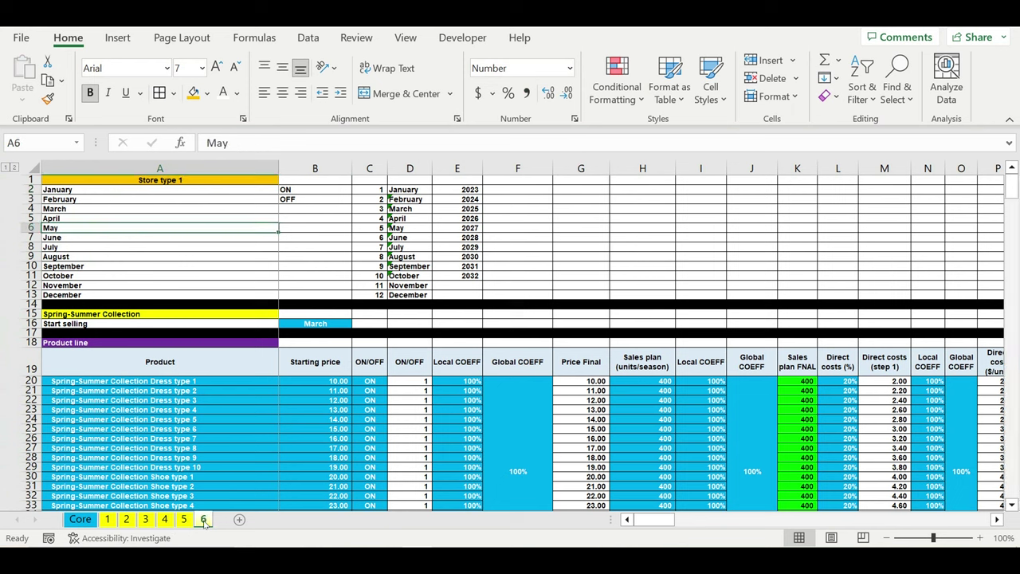
click(156, 184)
text(=)
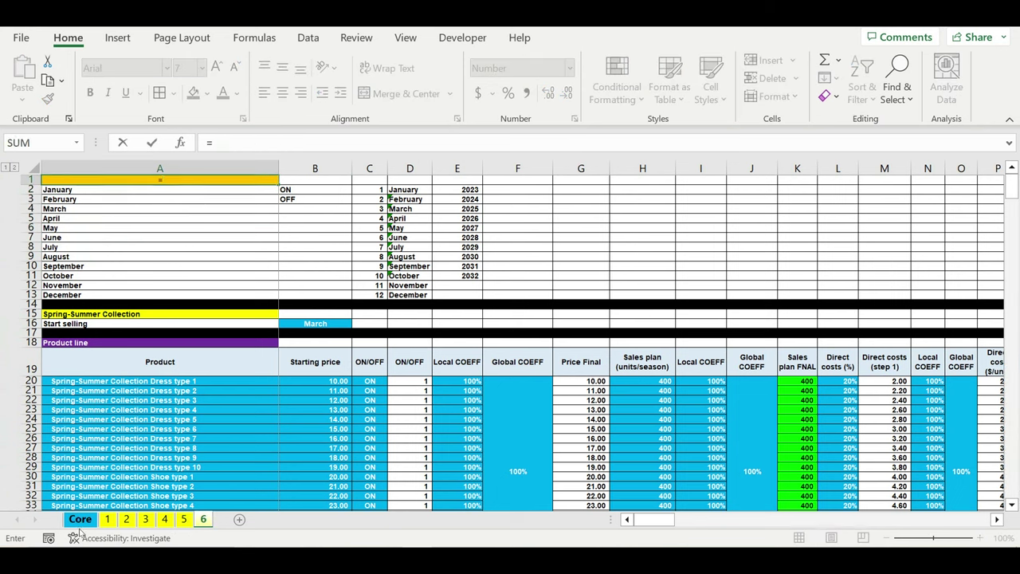
click(79, 519)
click(95, 345)
key(Return)
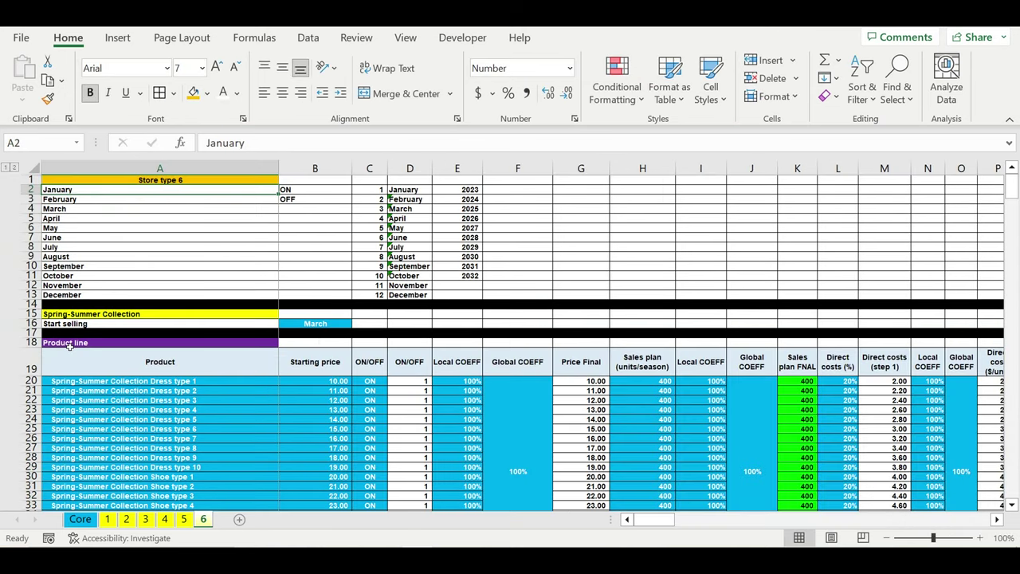
click(79, 519)
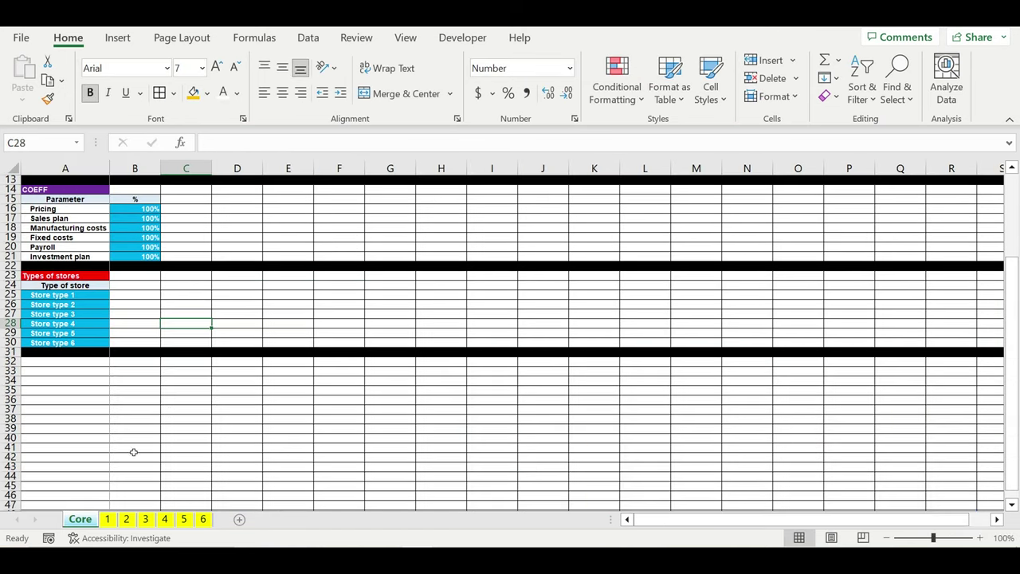
Fill the Type of store heading into B24:C24, then overwrite both with ON/OFF
click(170, 411)
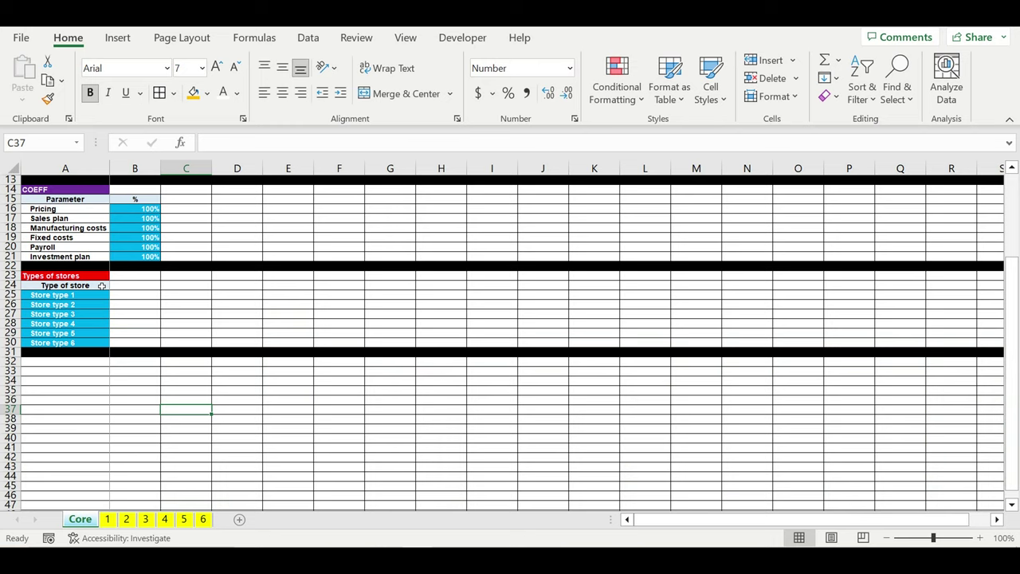
click(101, 285)
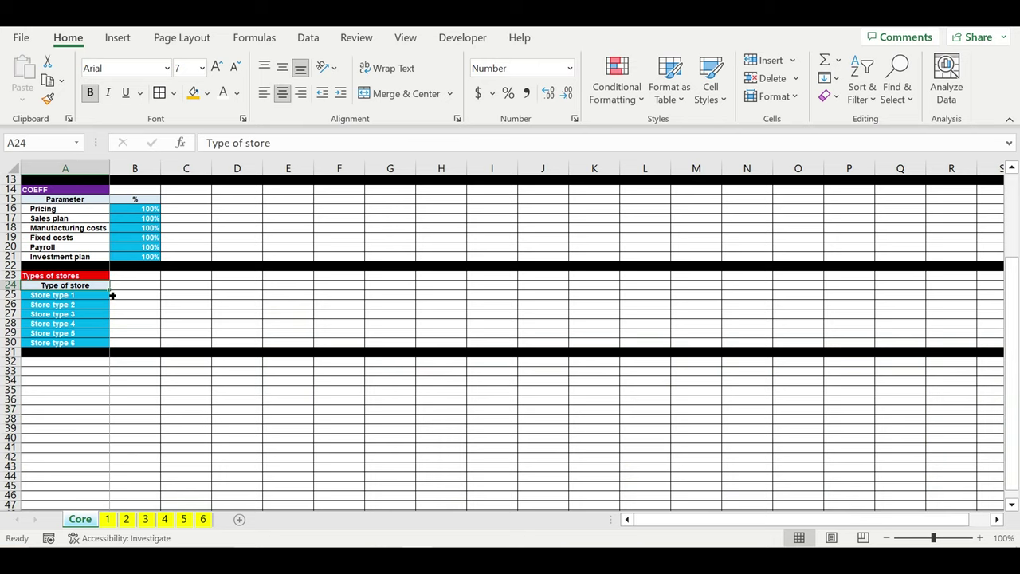
drag(113, 295, 189, 318)
click(186, 316)
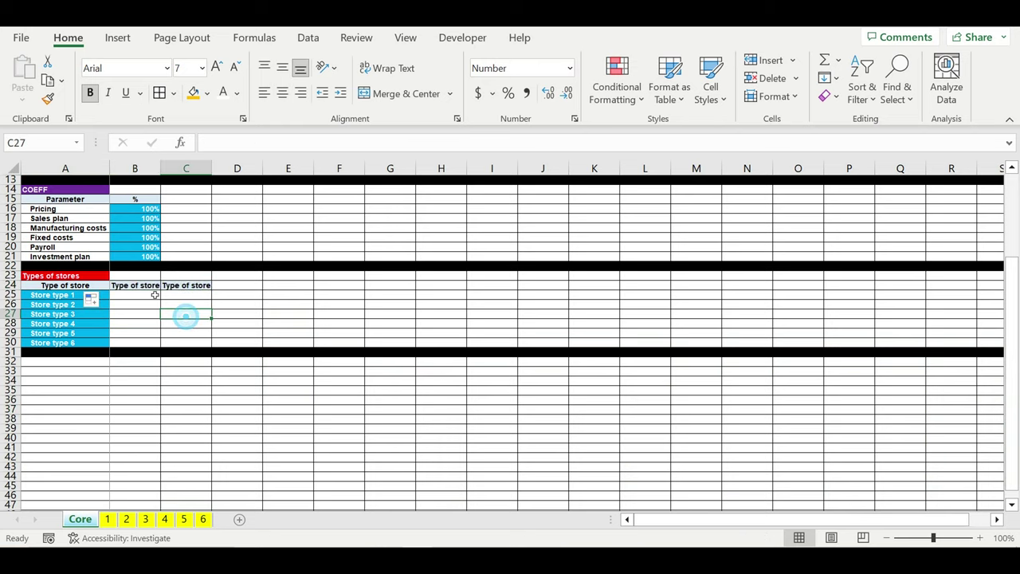
click(144, 285)
text(ON)
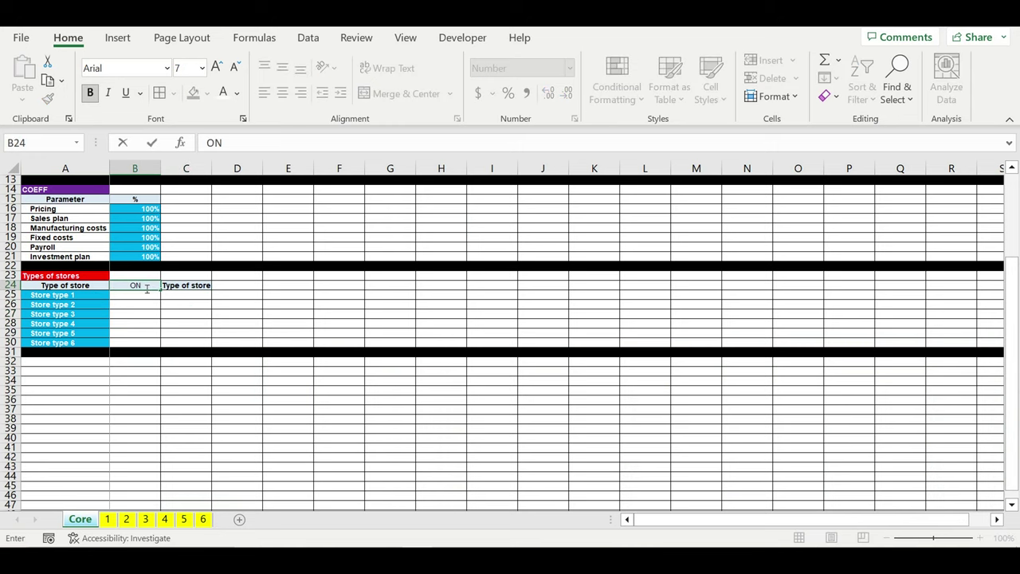
text(/OFF)
click(143, 313)
click(138, 289)
drag(160, 289, 203, 292)
click(198, 343)
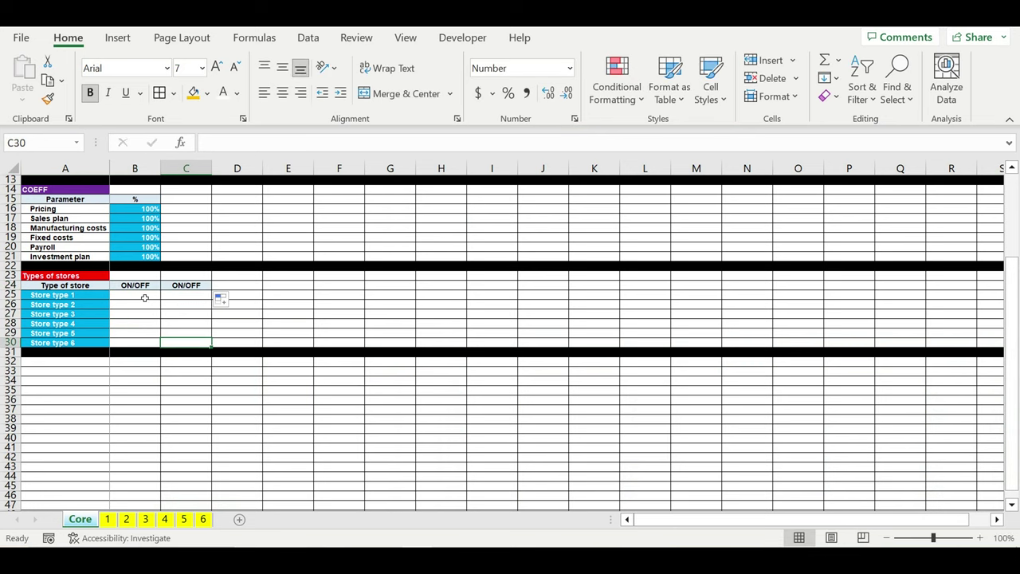
click(145, 297)
click(308, 37)
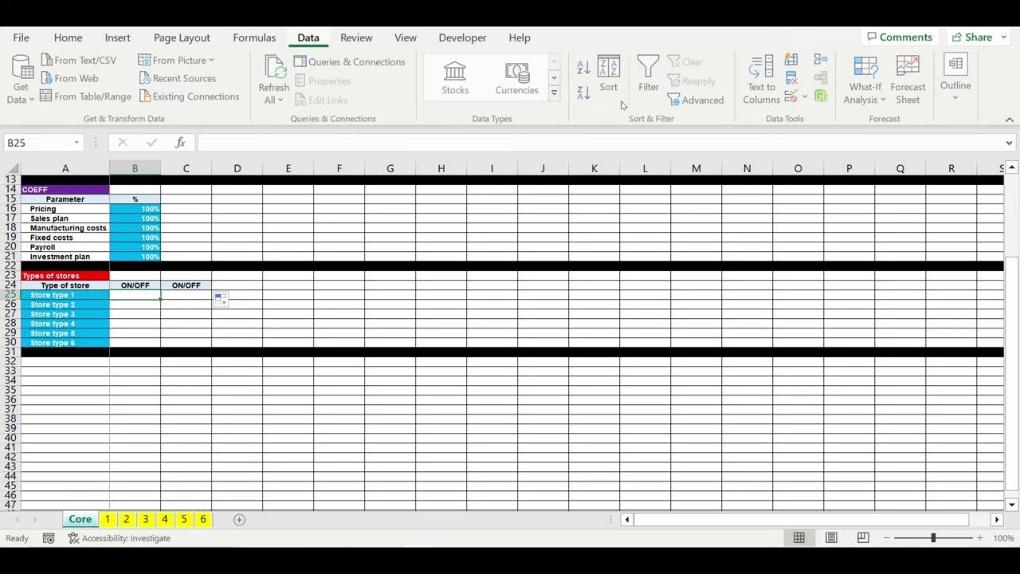
Restrict B25 to a dropdown list sourced from the ON/OFF cells $B$1:$B$2
click(807, 97)
click(825, 119)
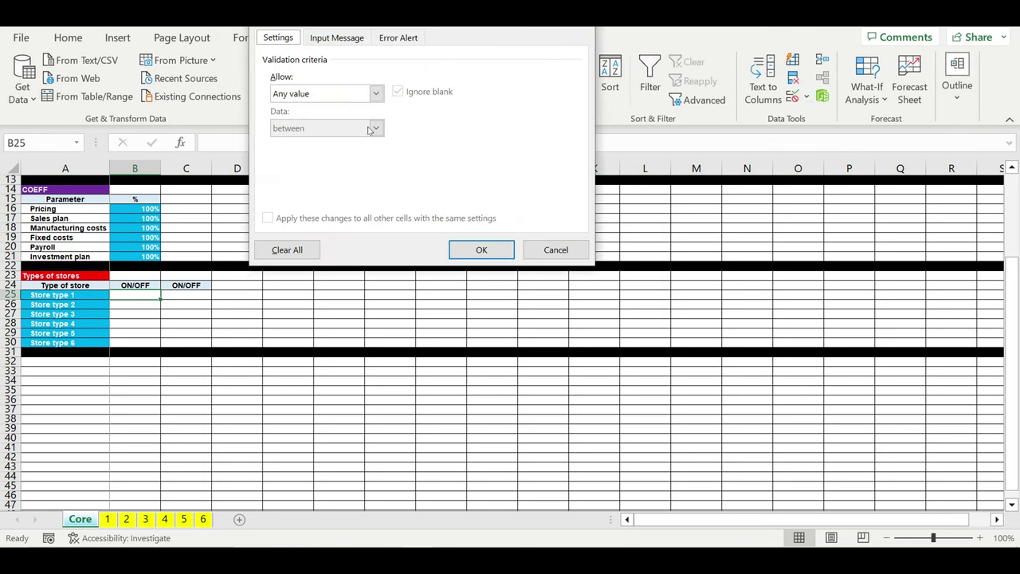
click(376, 94)
click(329, 141)
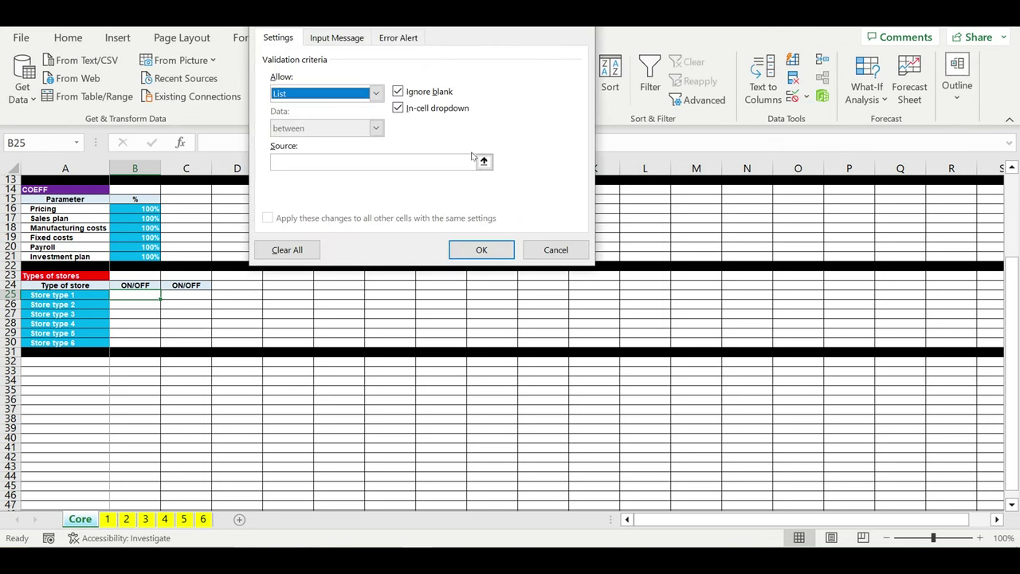
click(482, 158)
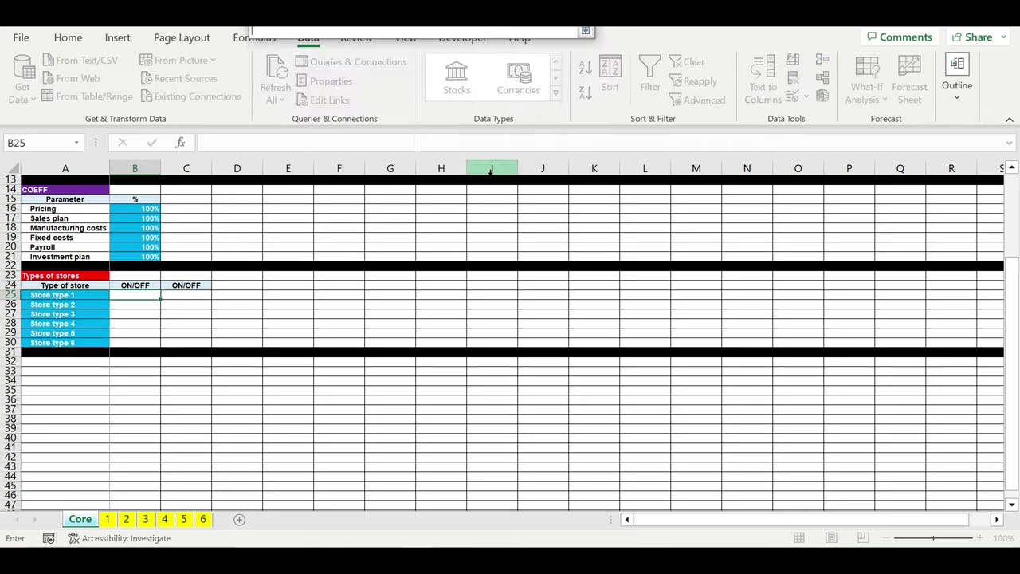
click(588, 32)
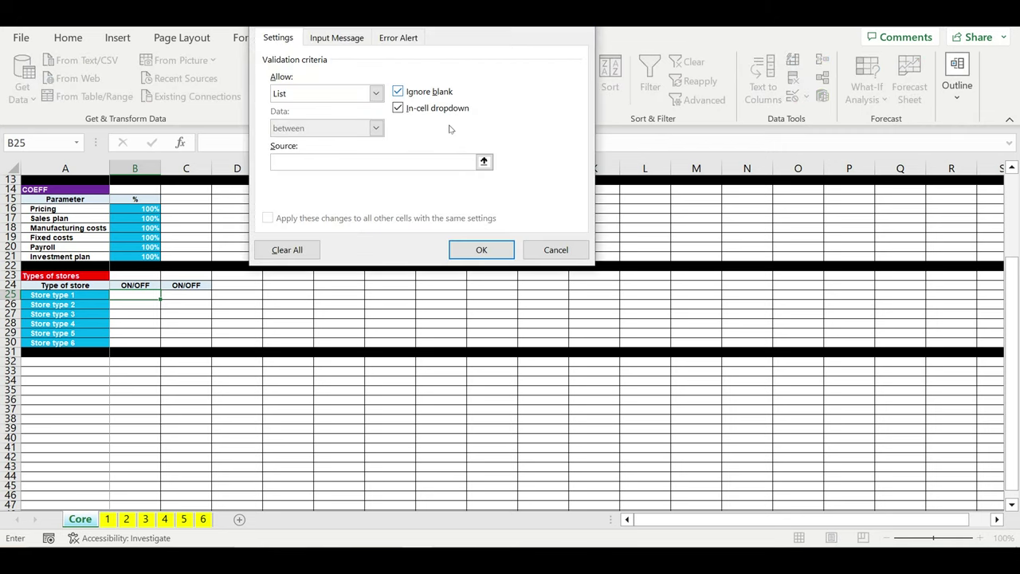
click(483, 159)
scroll(205, 209, up, 4)
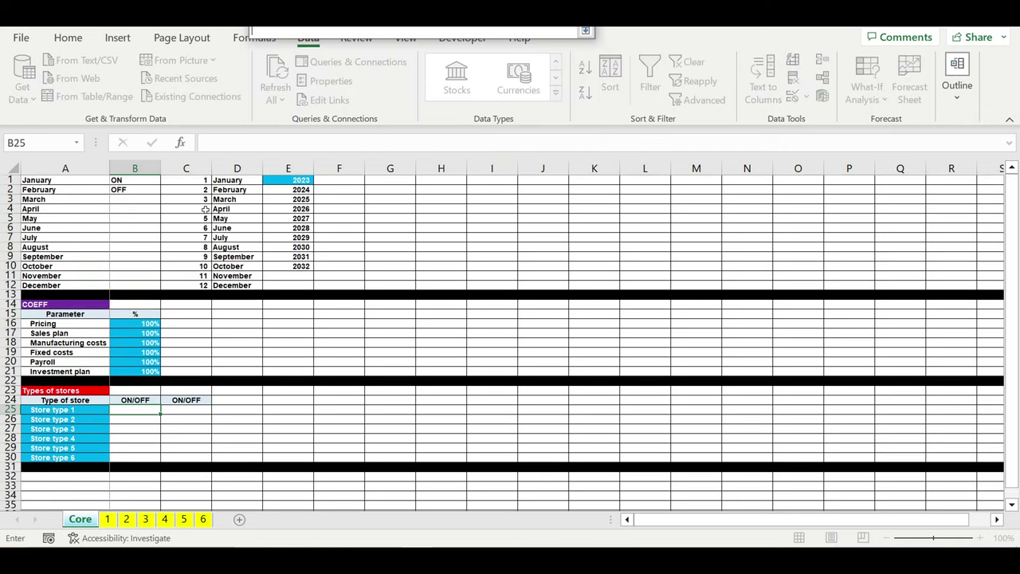
click(128, 182)
drag(120, 190, 119, 191)
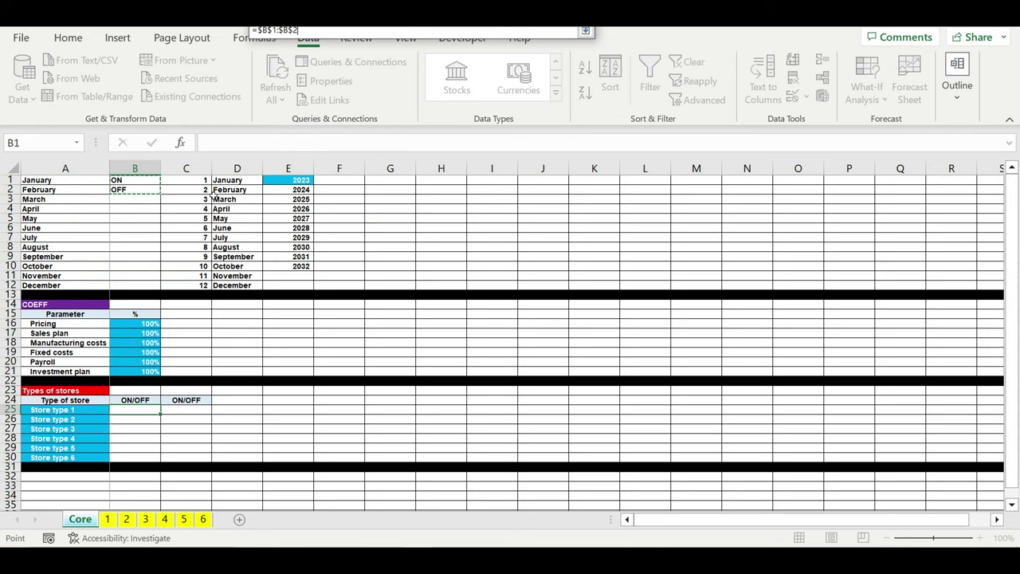
key(Return)
key(Return)
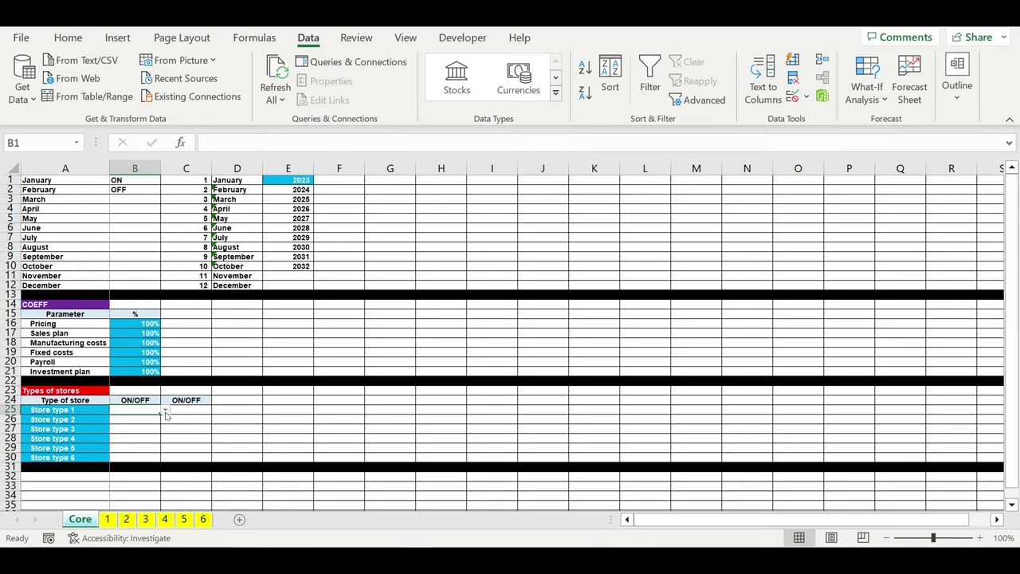
Set B25 to ON, centred, with white text on a light-blue fill
click(164, 413)
click(131, 420)
click(68, 37)
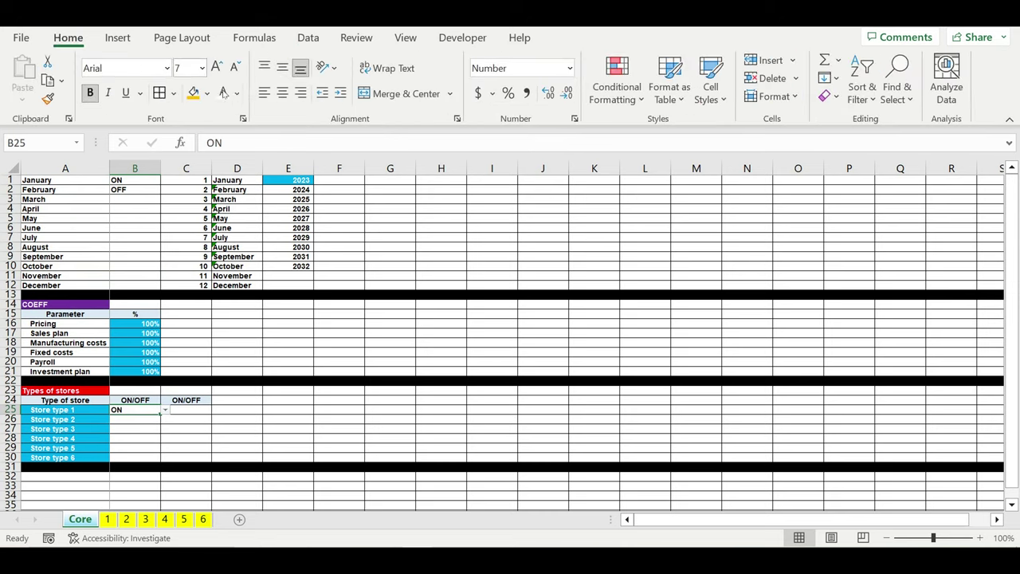
click(283, 94)
click(223, 92)
click(206, 93)
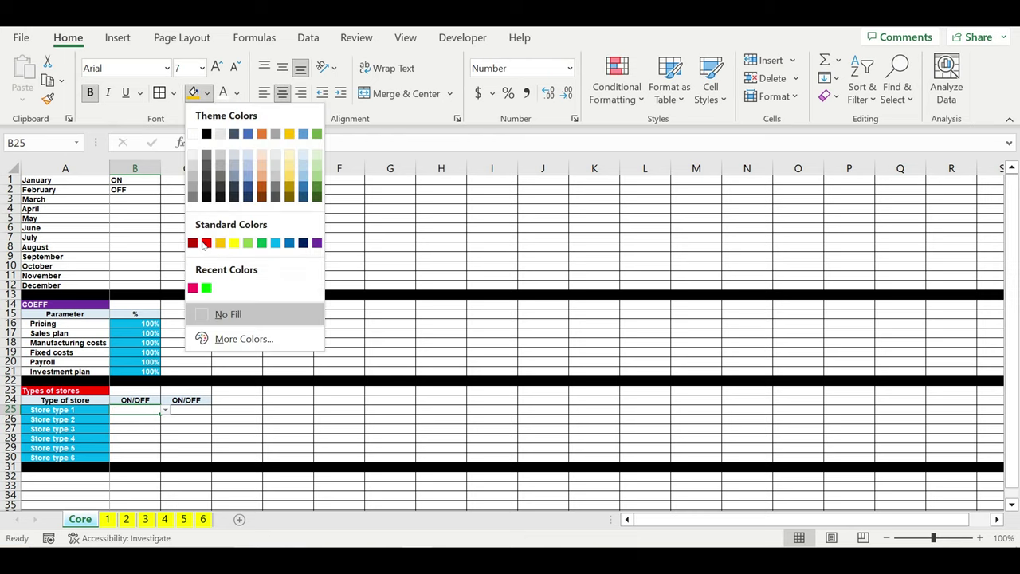
click(275, 243)
click(279, 393)
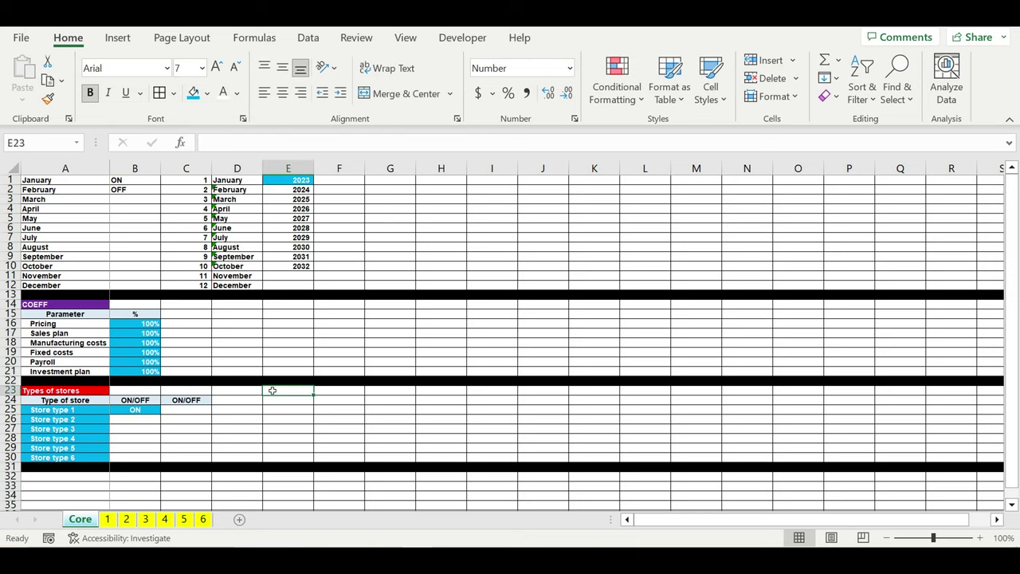
Fill B25's ON value and formatting down through B30
scroll(273, 388, down, 3)
click(146, 324)
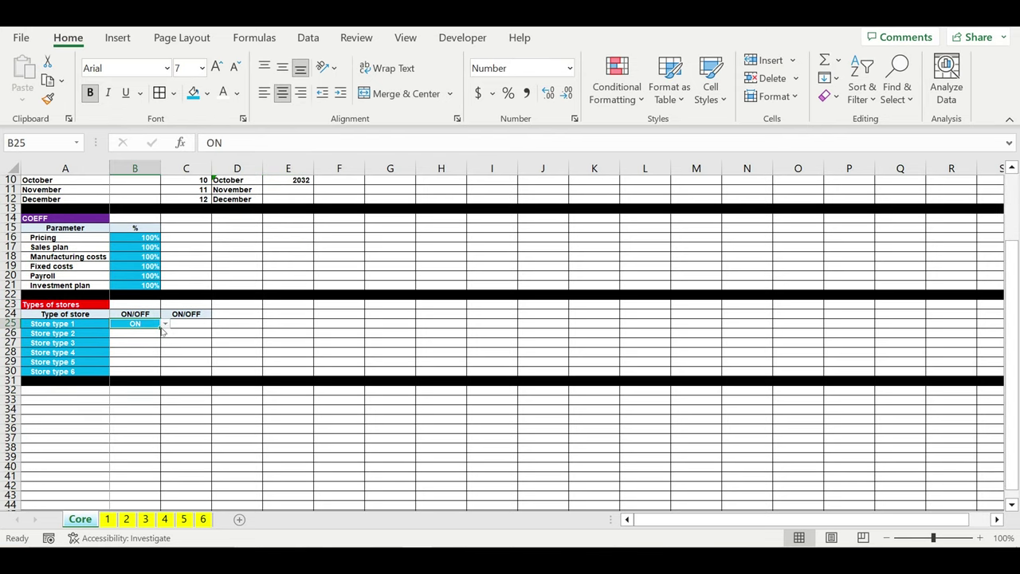
drag(162, 329, 166, 383)
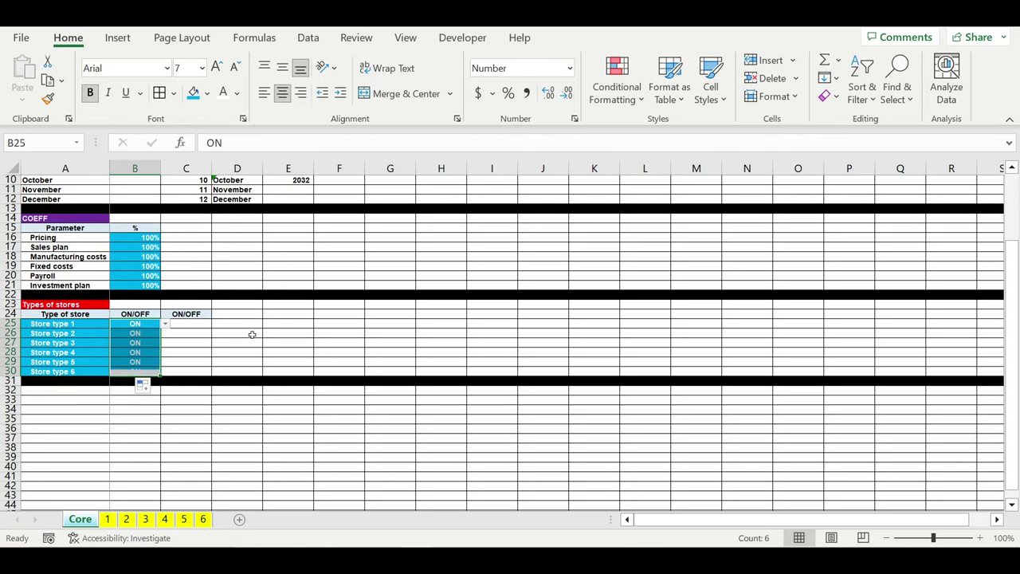
click(244, 353)
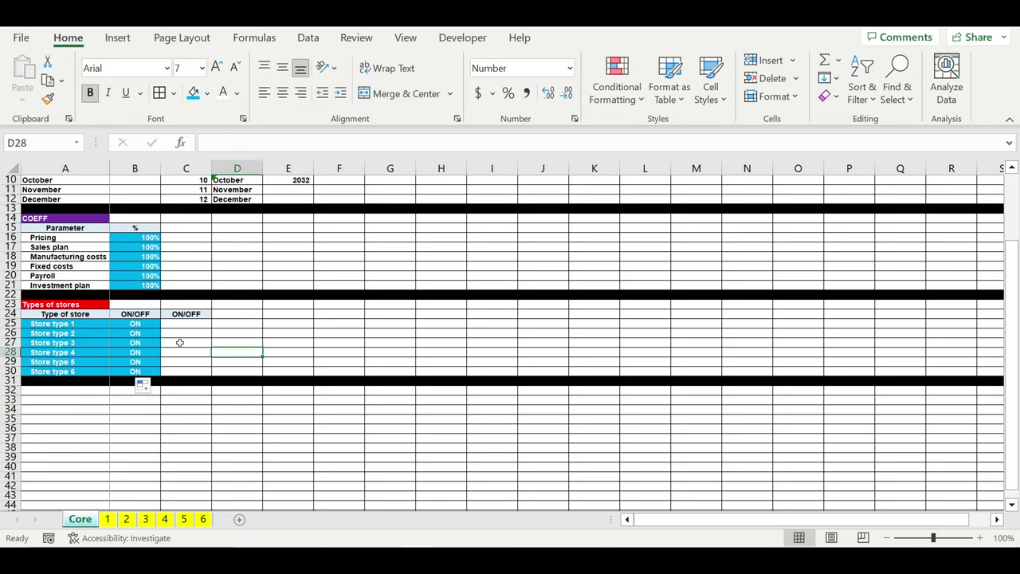
click(187, 324)
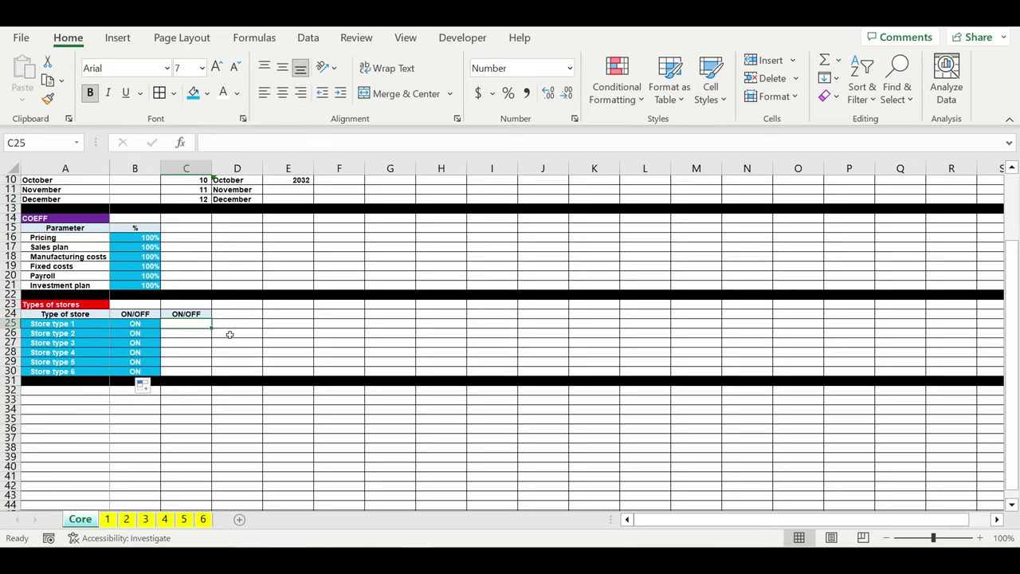
Enter the flag formula =IF(B25=$B$1,1,0) in C25
text(=if()
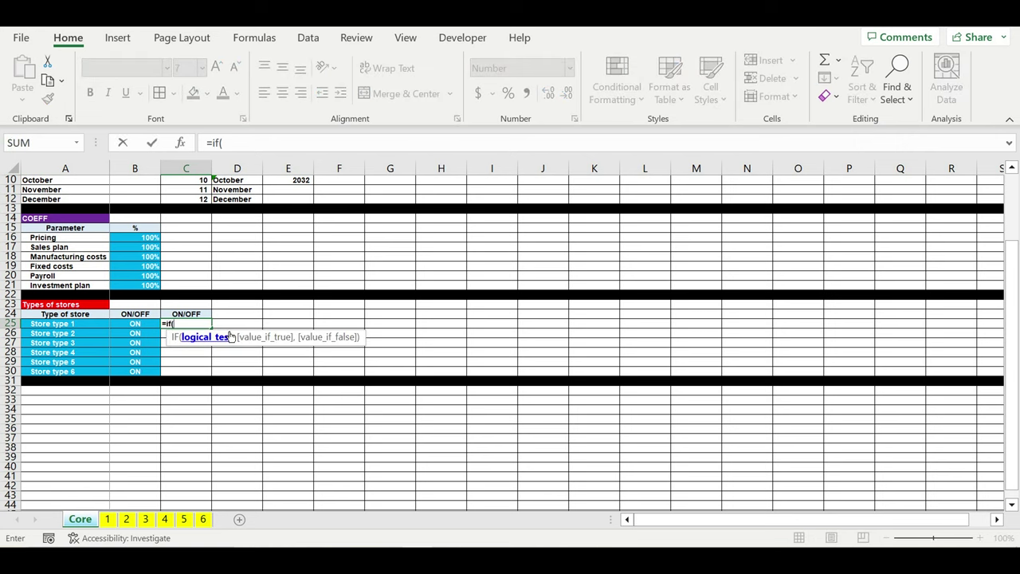
click(135, 325)
text(=)
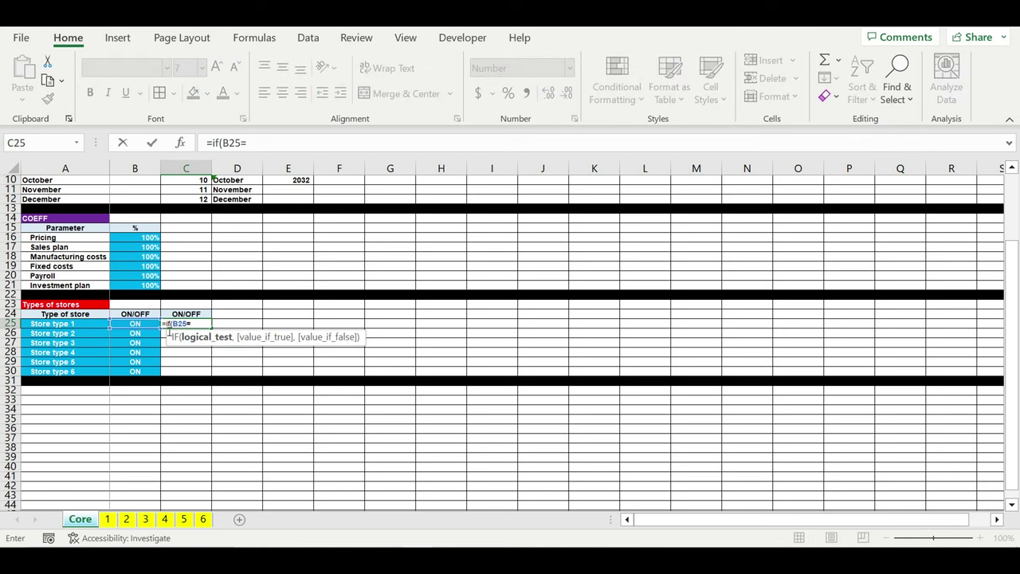
scroll(169, 334, up, 3)
click(135, 180)
click(248, 145)
text($B1)
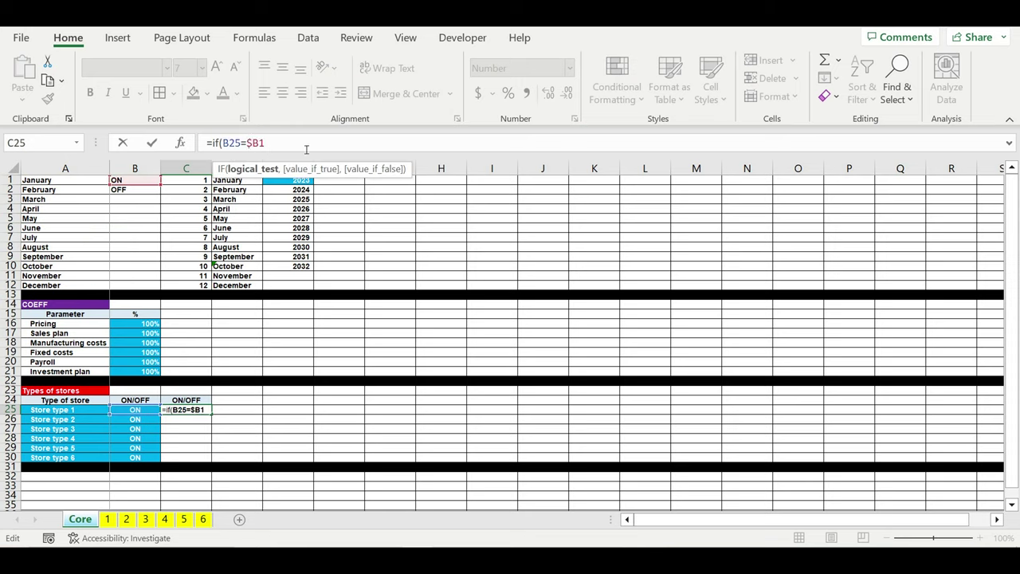
key(Right)
text($)
click(306, 149)
text(,1,0)
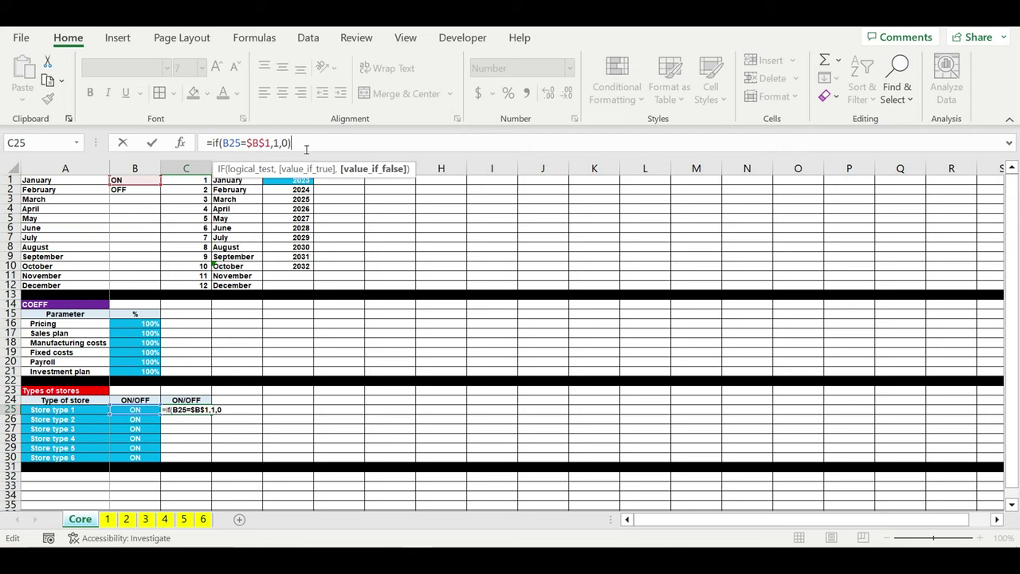
key(Return)
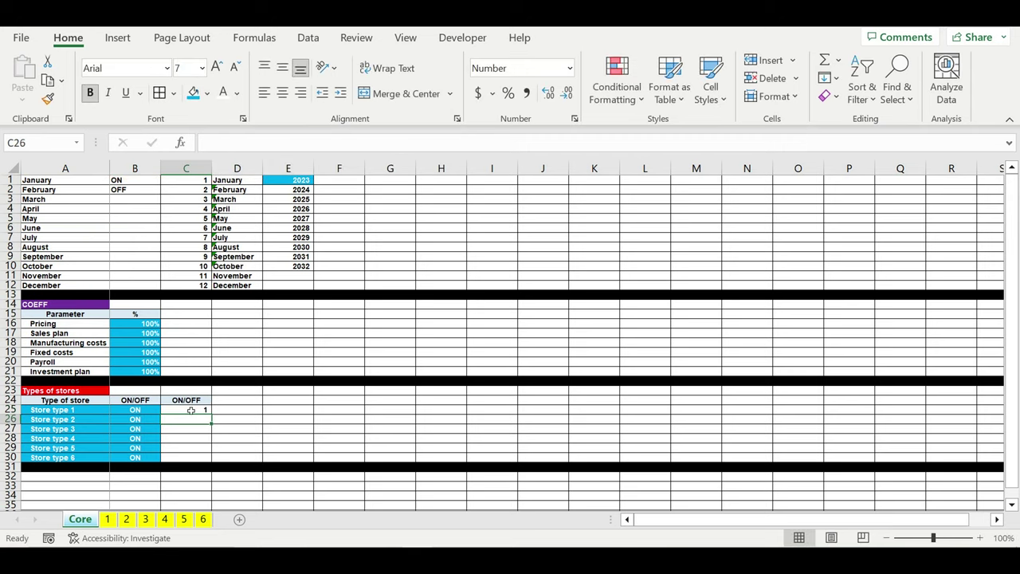
Centre C25's flag and fill the formula down to C30
click(185, 410)
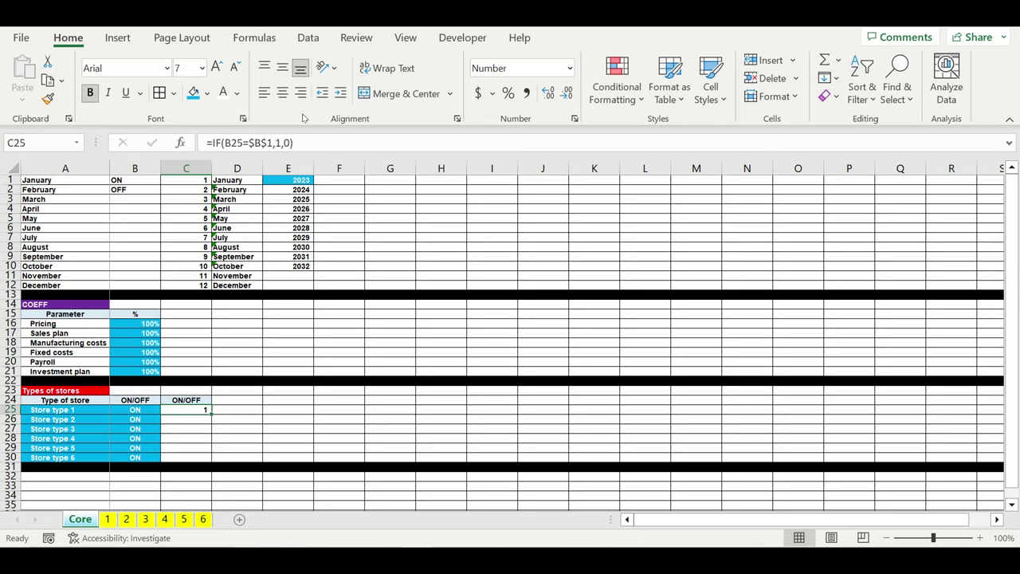
click(282, 92)
drag(212, 415, 217, 456)
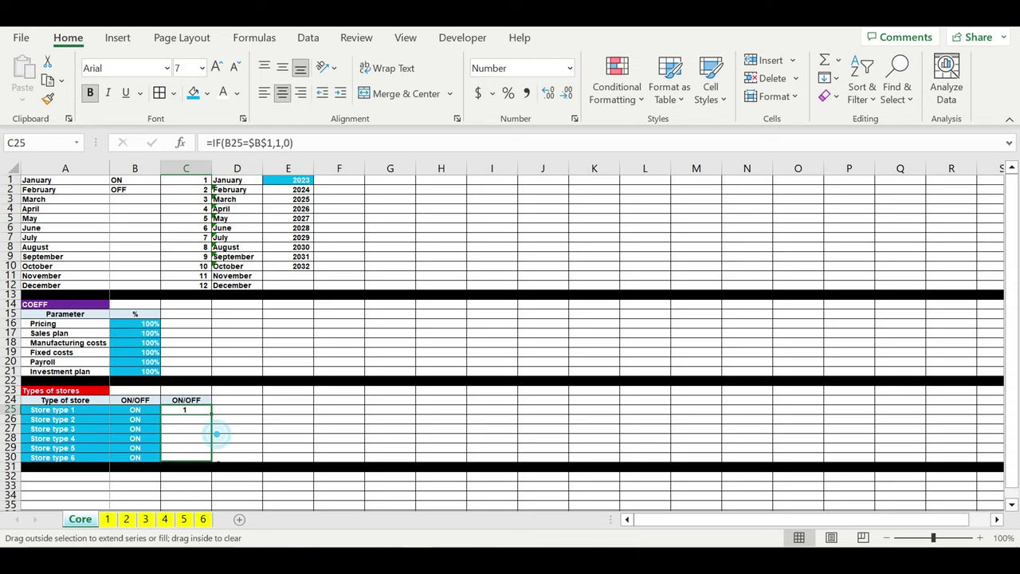
click(302, 410)
scroll(346, 396, down, 2)
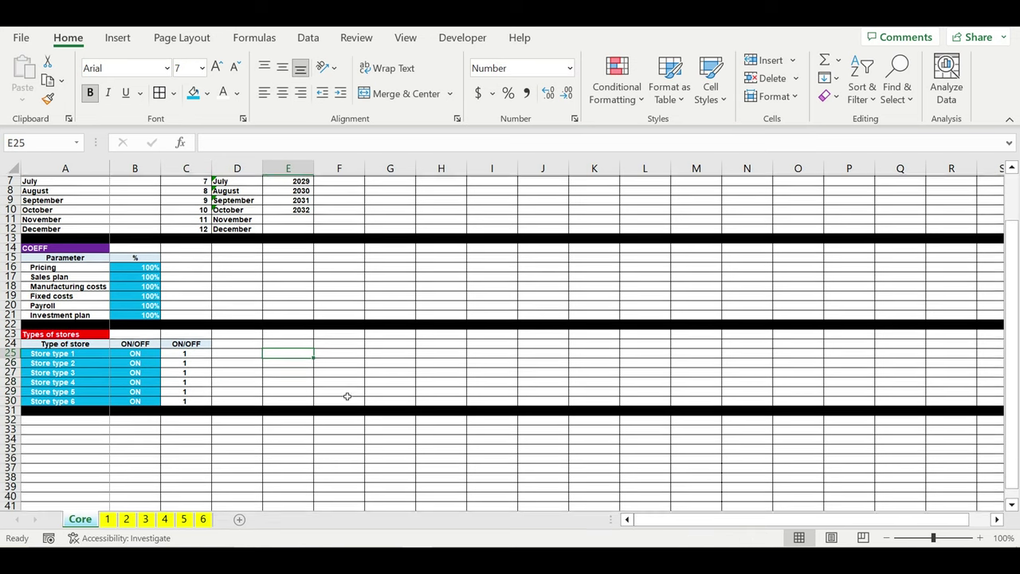
scroll(387, 367, down, 3)
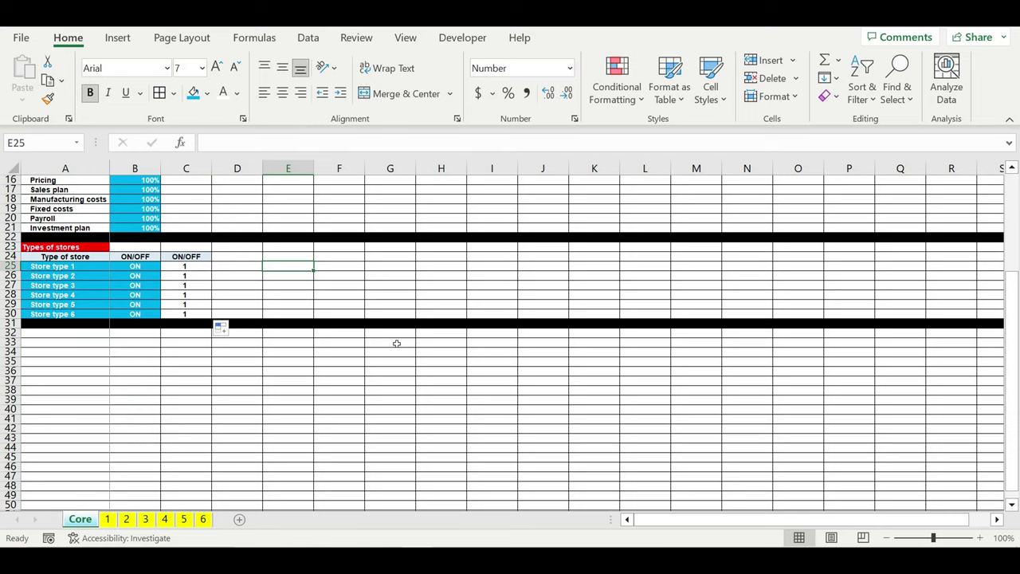
click(352, 364)
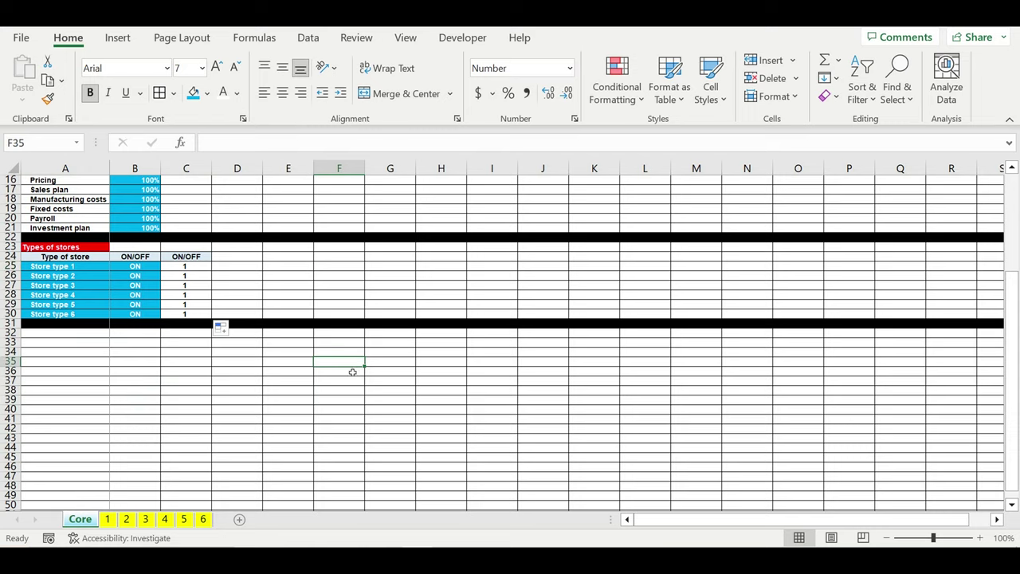
Enter the heading 'Core' in A32 and give it a green fill
click(105, 336)
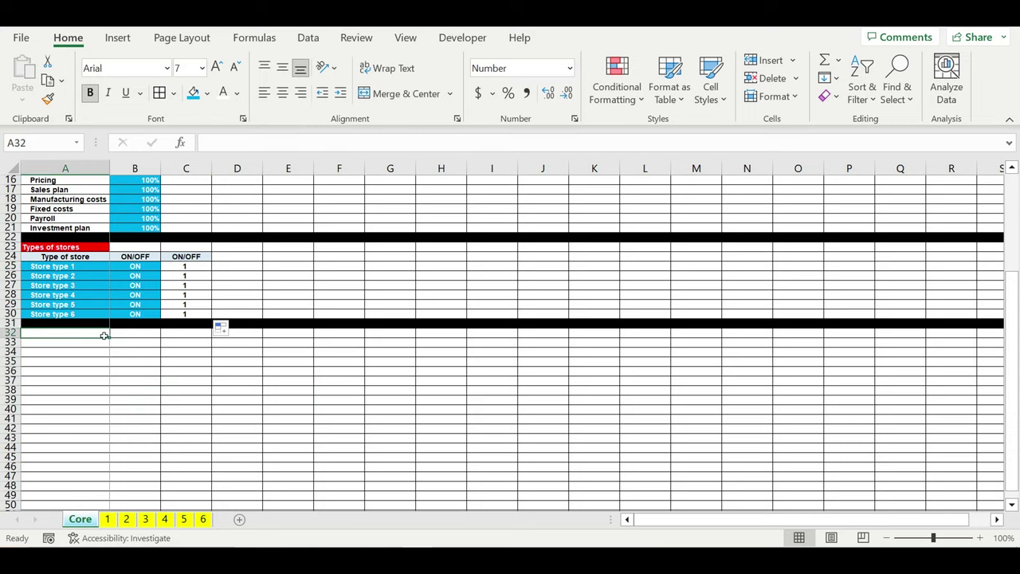
text(Core)
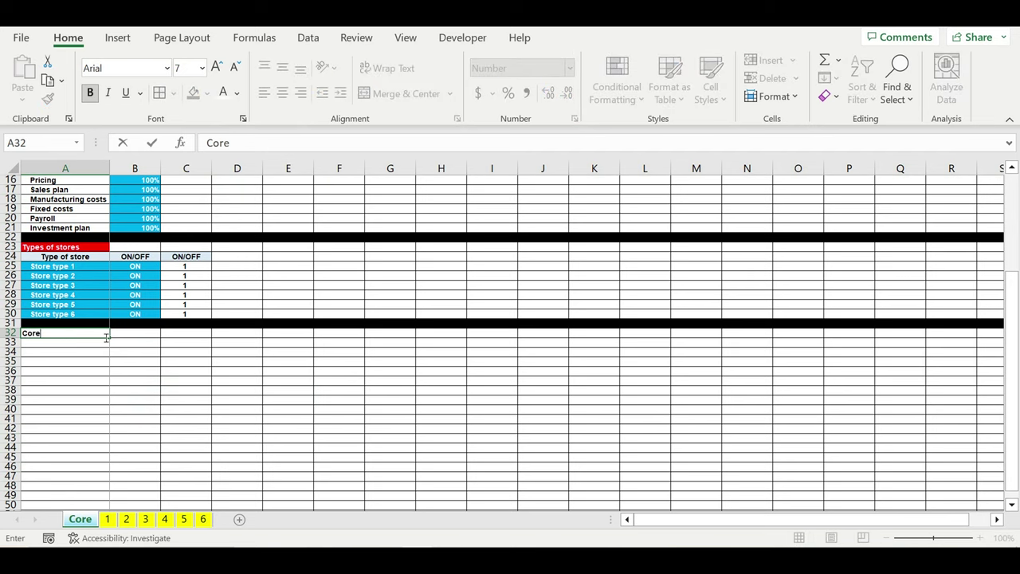
key(Return)
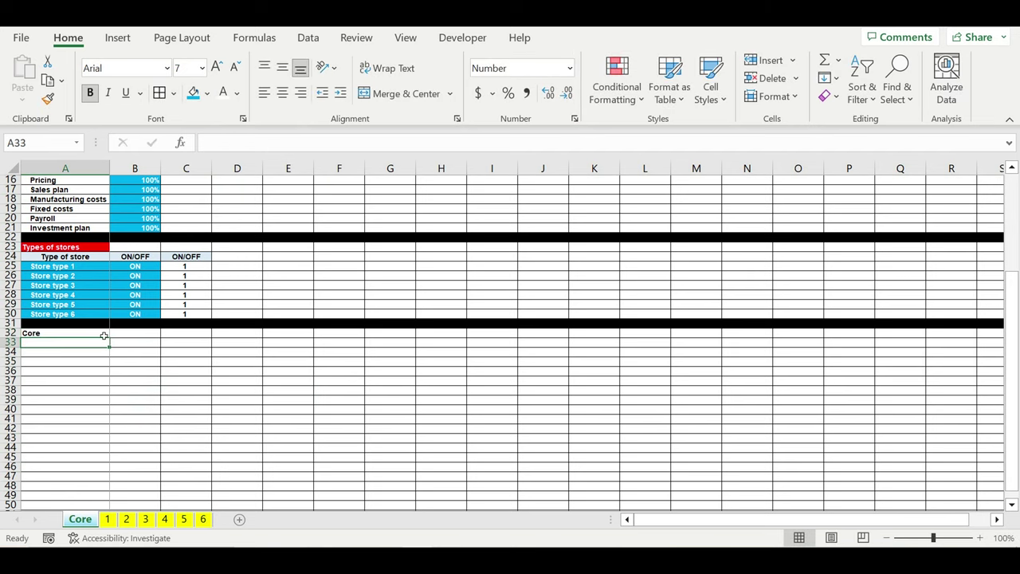
click(44, 260)
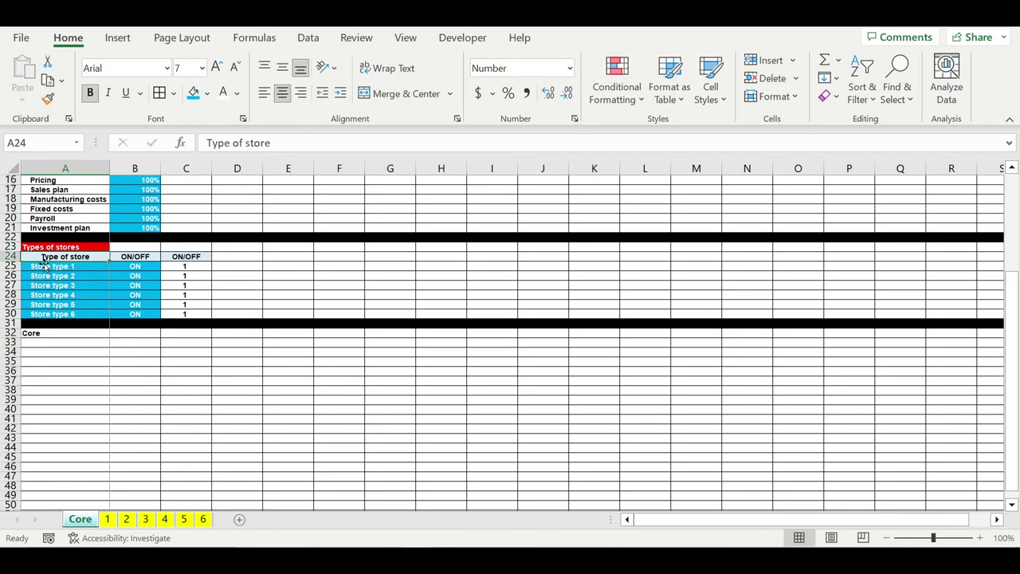
click(60, 334)
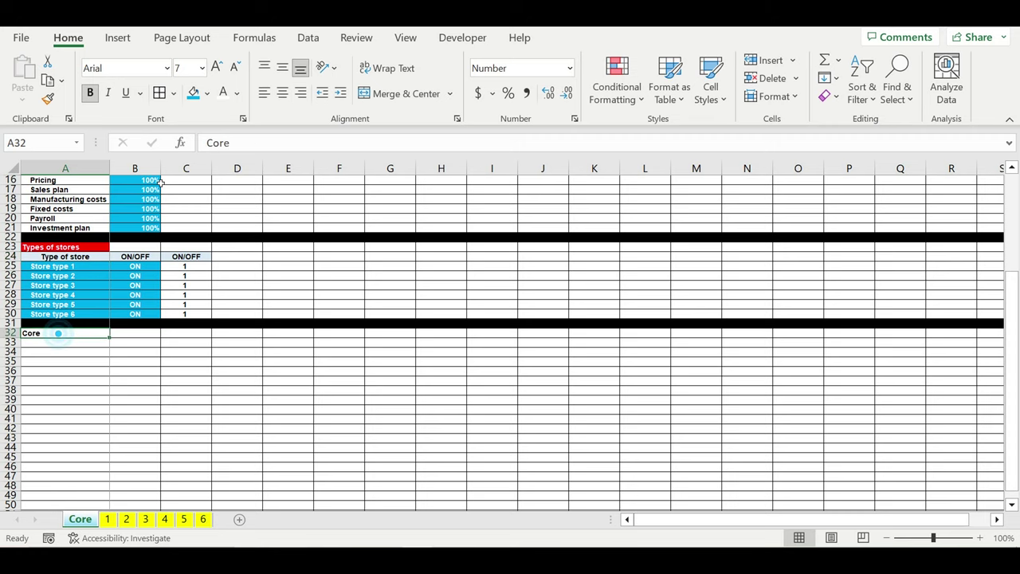
click(207, 92)
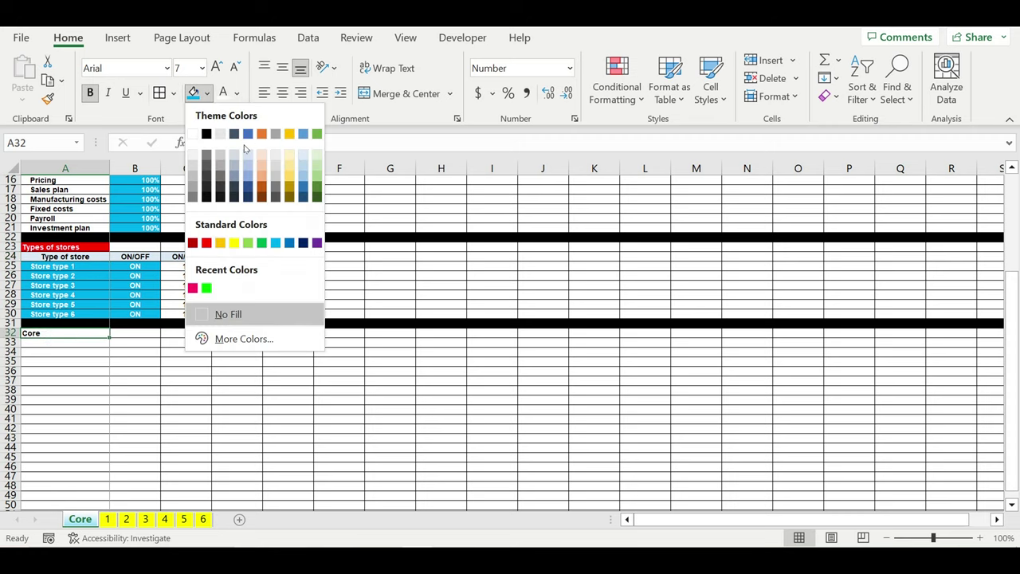
click(261, 242)
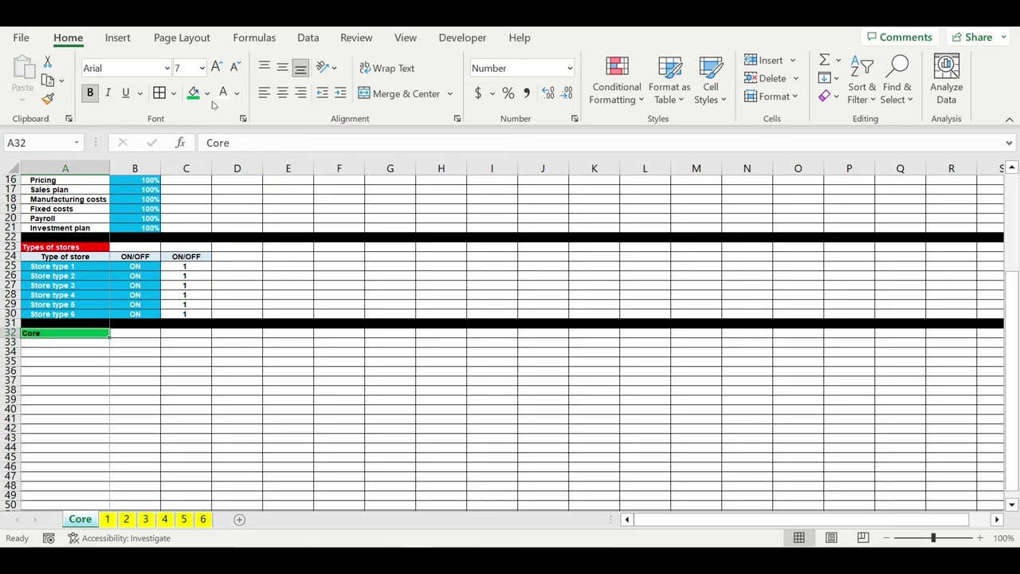
click(169, 410)
Make A33 a formula linking to the Type of store header cell
click(86, 348)
text(=)
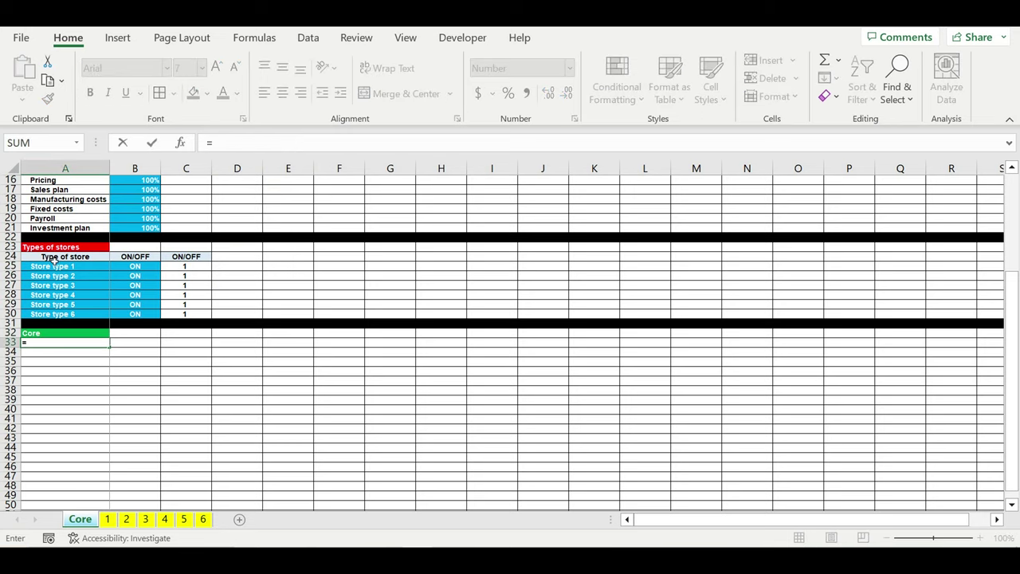
click(54, 259)
key(Return)
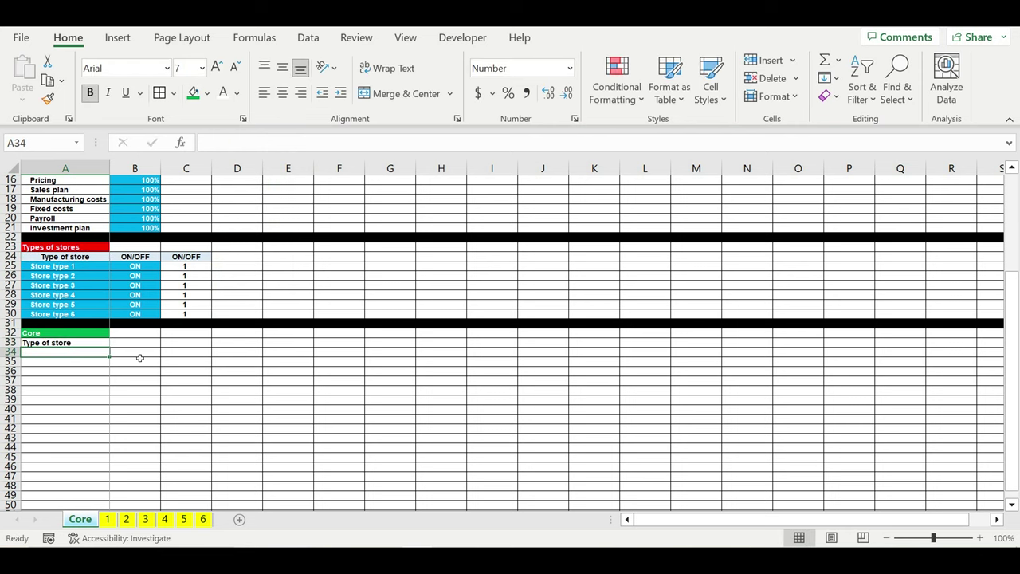
Merge and centre B32:C32 using the Alt+H, M, C shortcut
click(143, 344)
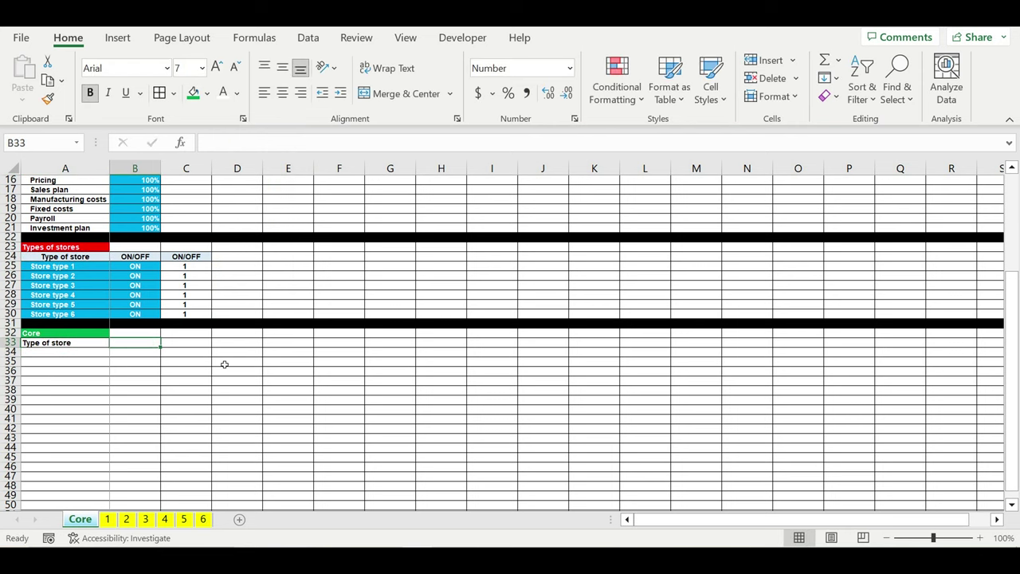
drag(141, 332, 169, 336)
key(alt+h)
key(m)
key(c)
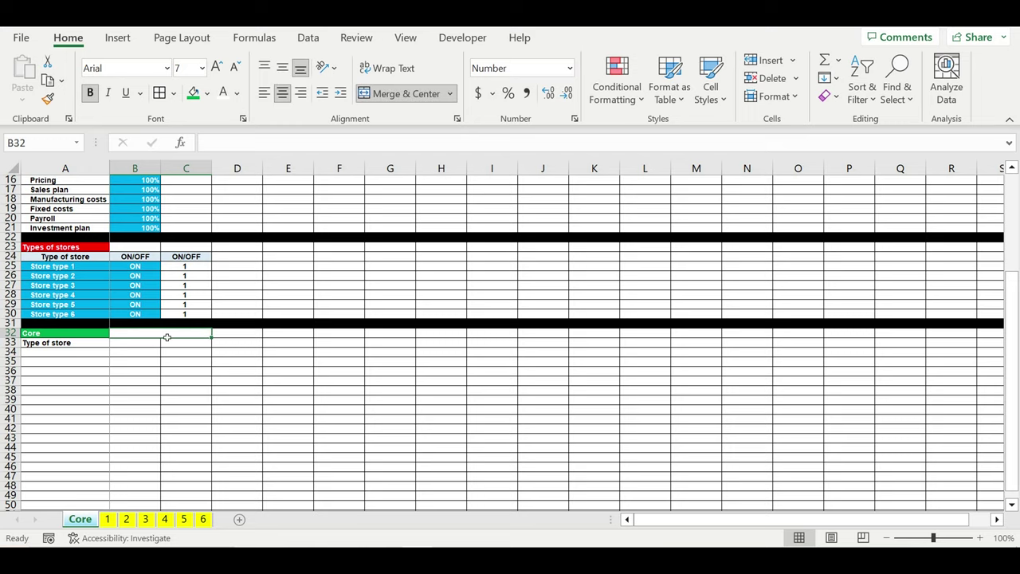
Enter 'starts operating' in B32, then Year in B33 and Month in C33
text(sta)
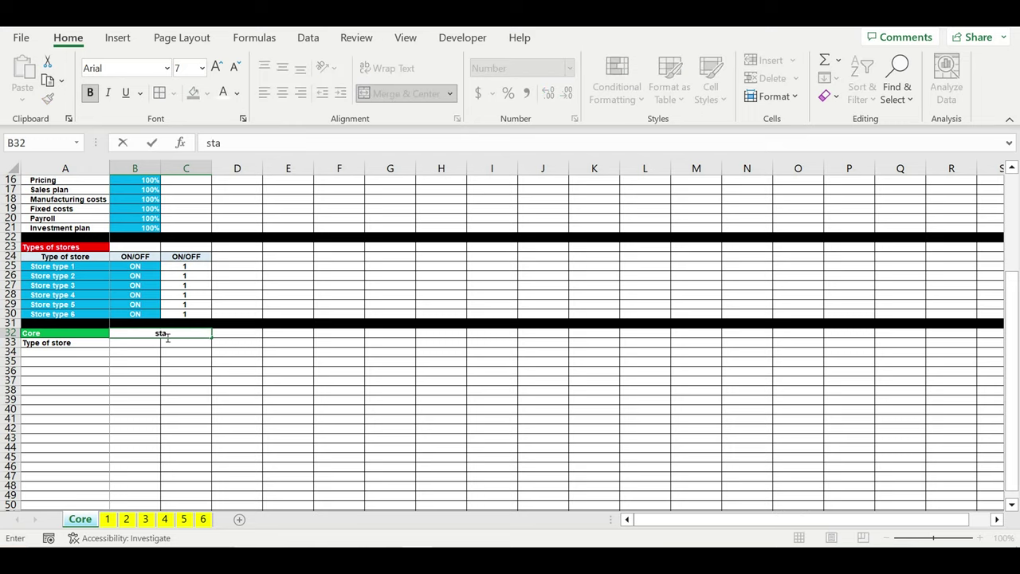
text(rts operating)
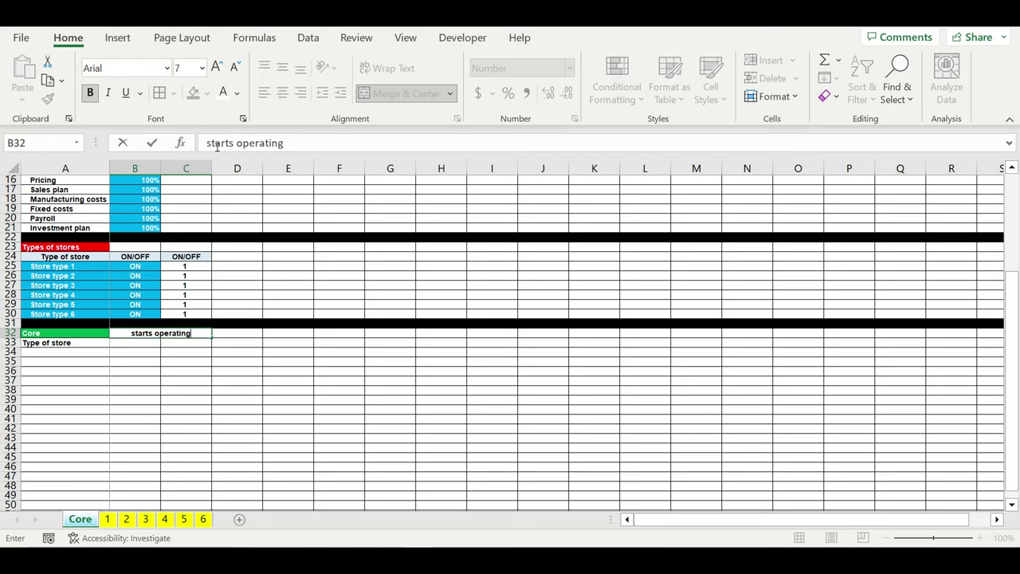
key(Return)
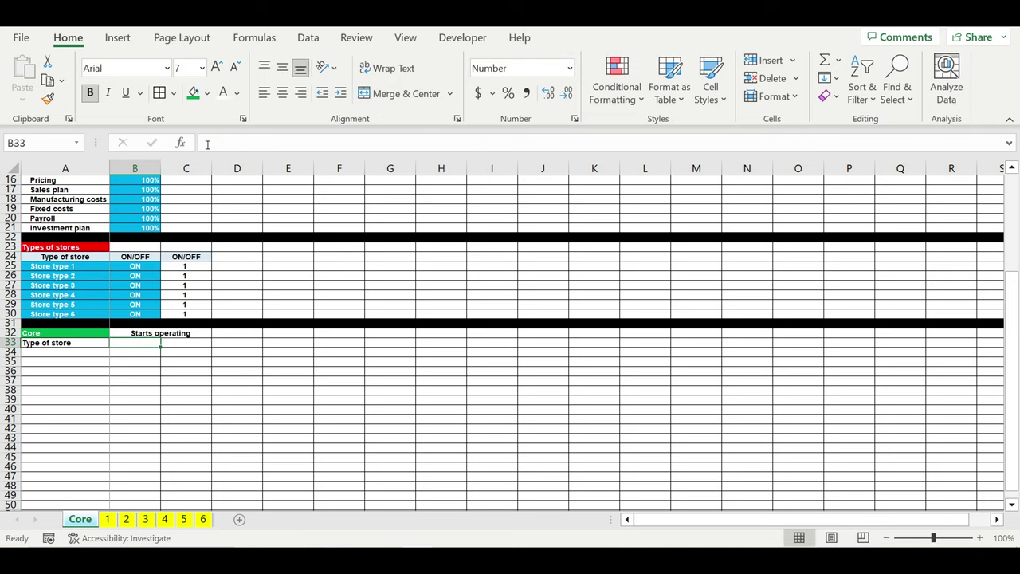
text(Year)
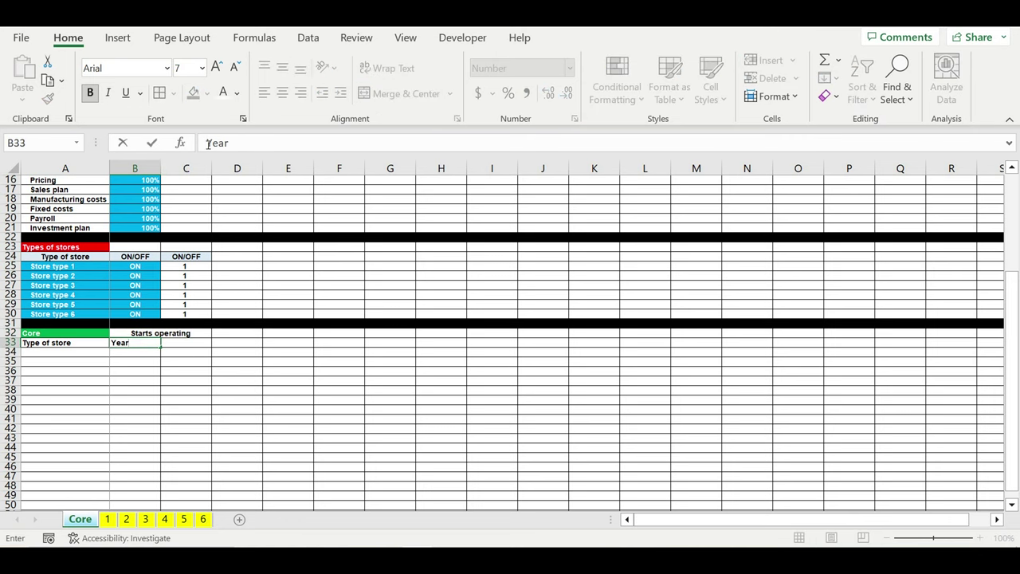
key(Return)
key(Up)
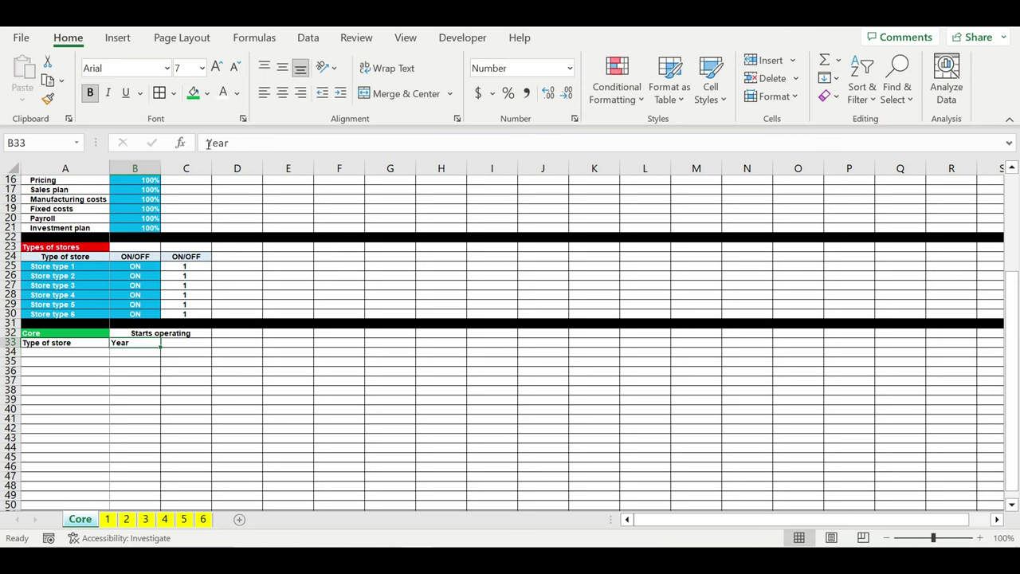
key(Right)
text(Month)
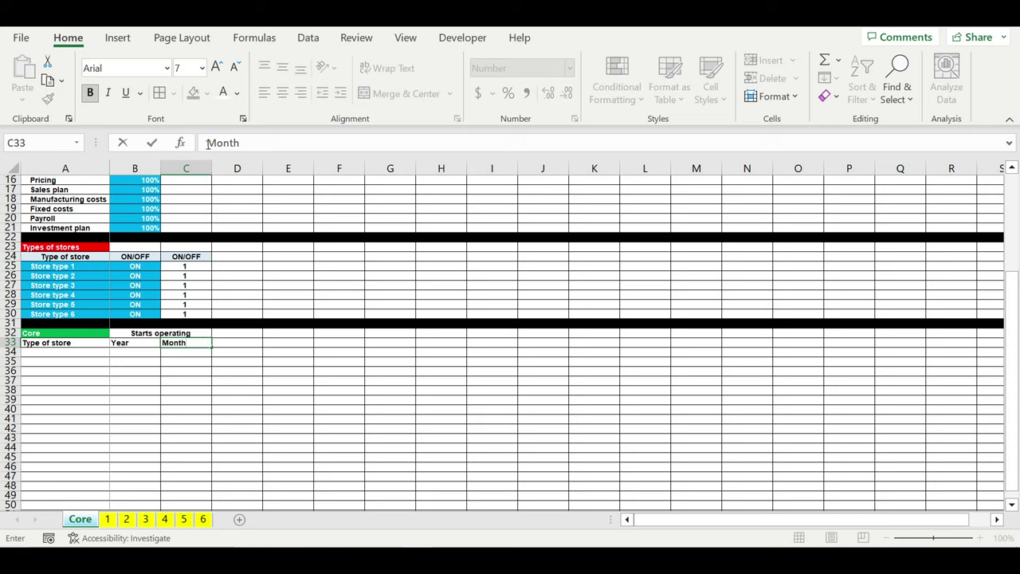
key(Return)
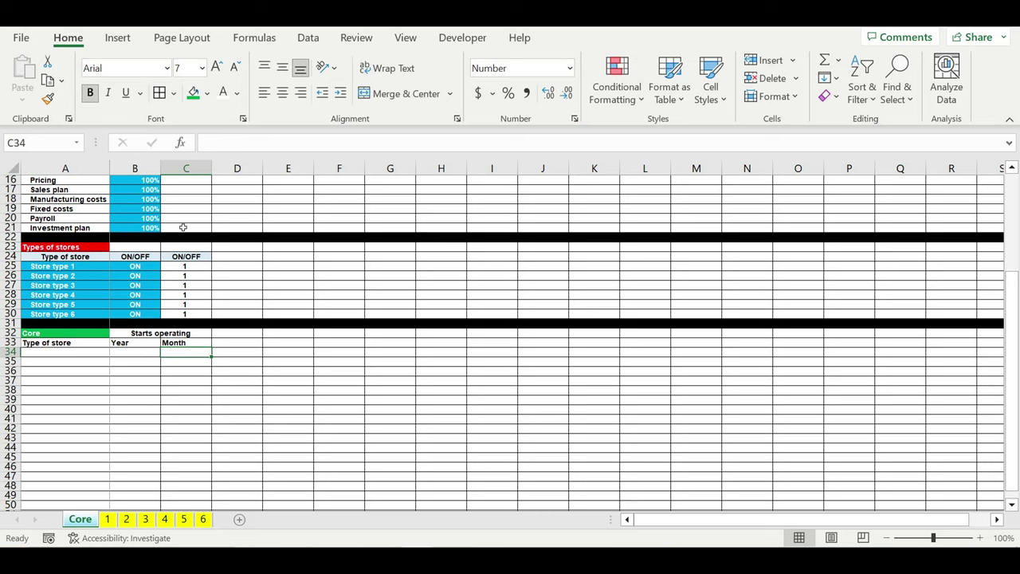
Put centred ON/OFF headings in D33 and E33, then select A33:E33
click(186, 343)
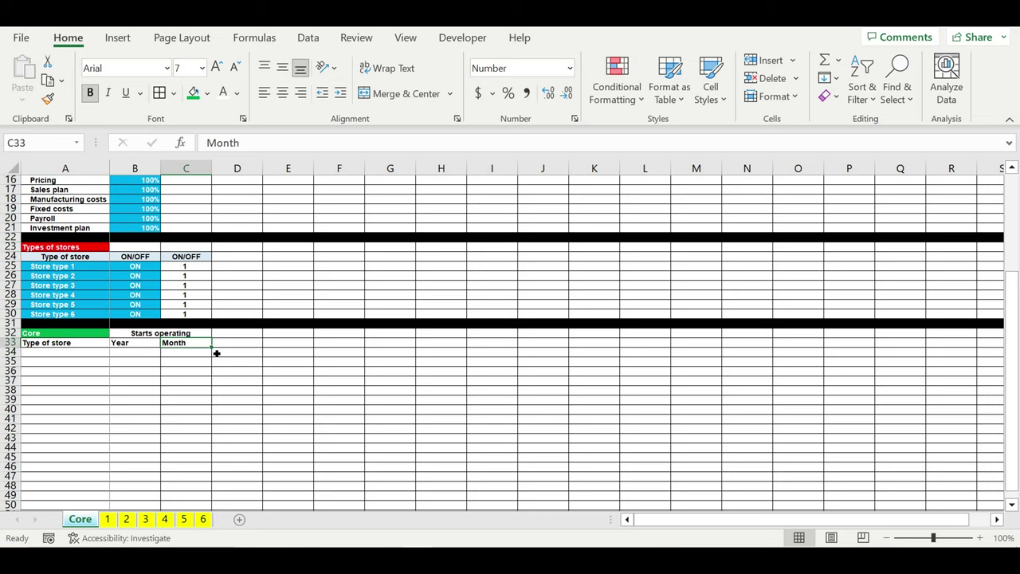
drag(216, 353, 299, 353)
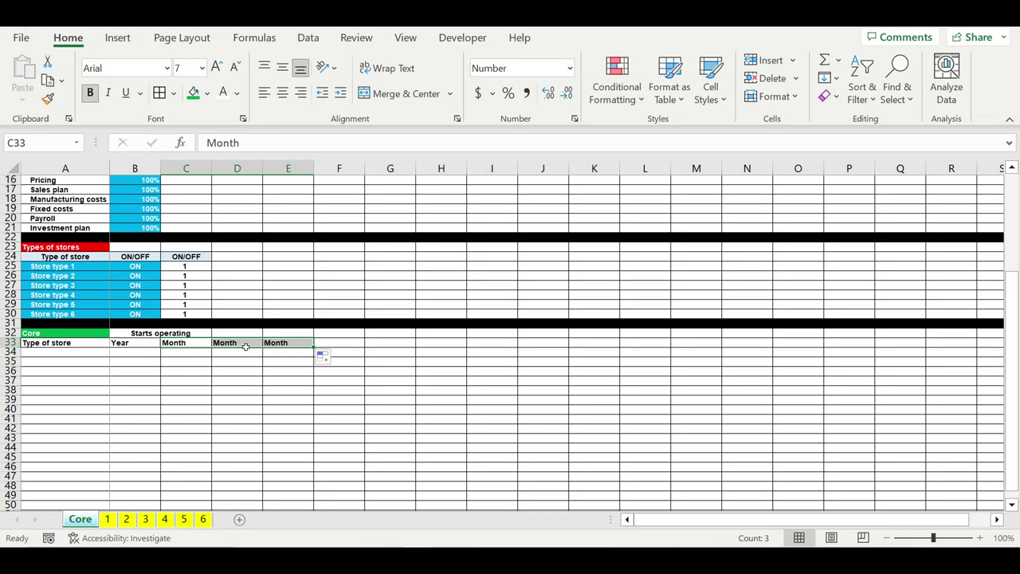
click(246, 346)
text(ON)
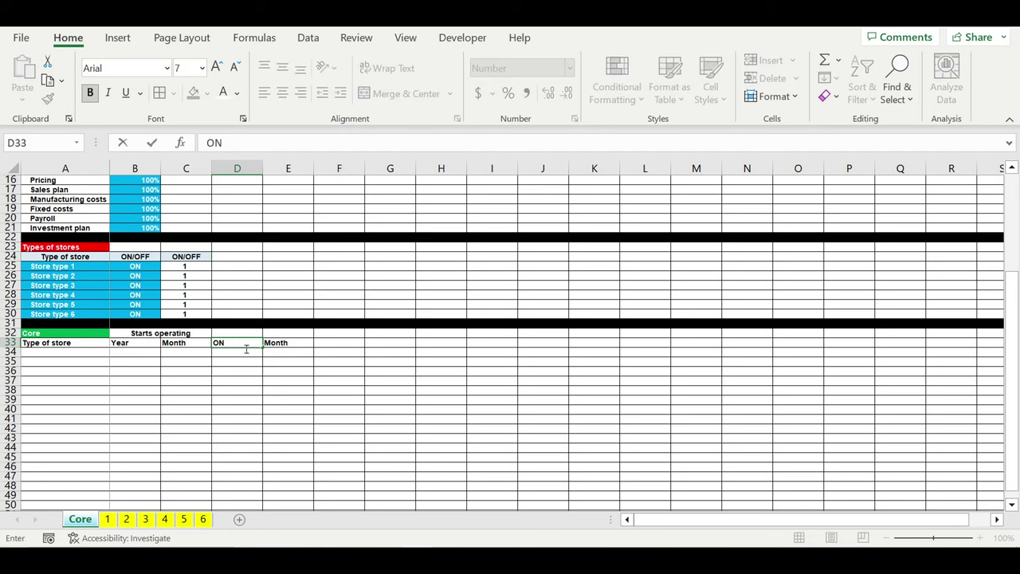
text(/OFF)
key(Return)
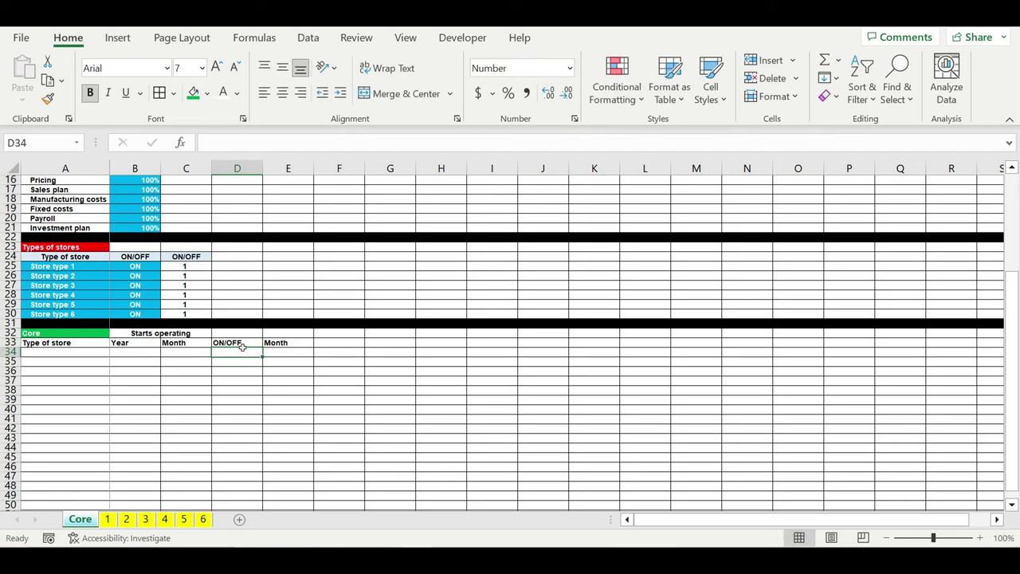
click(243, 347)
mouse_move(263, 351)
mouse_down()
mouse_move(307, 359)
mouse_move(242, 344)
mouse_move(272, 345)
mouse_up()
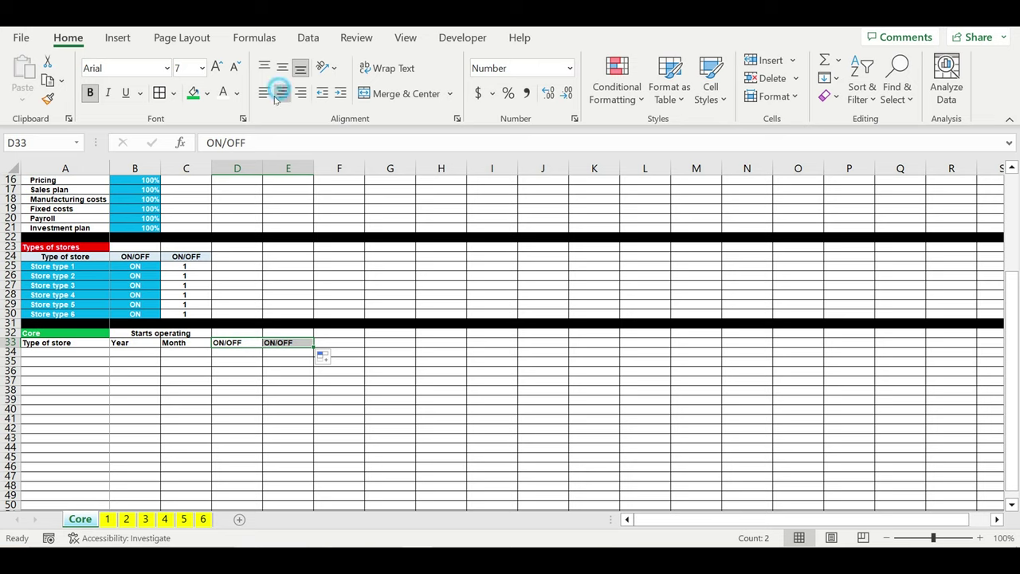
click(282, 93)
drag(64, 342, 291, 346)
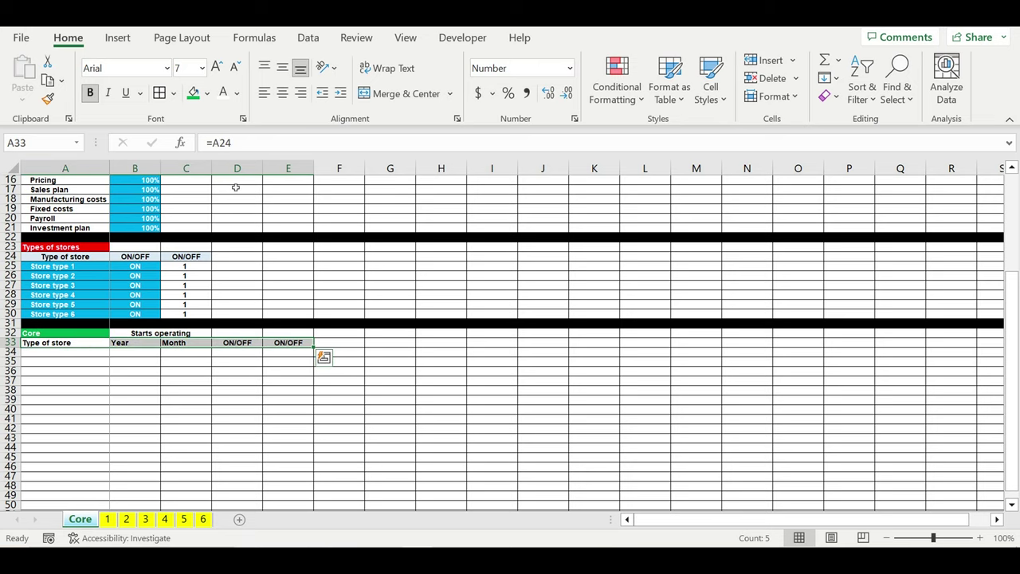
Centre the row 33 headings A33:E33 and remove their fill
click(282, 94)
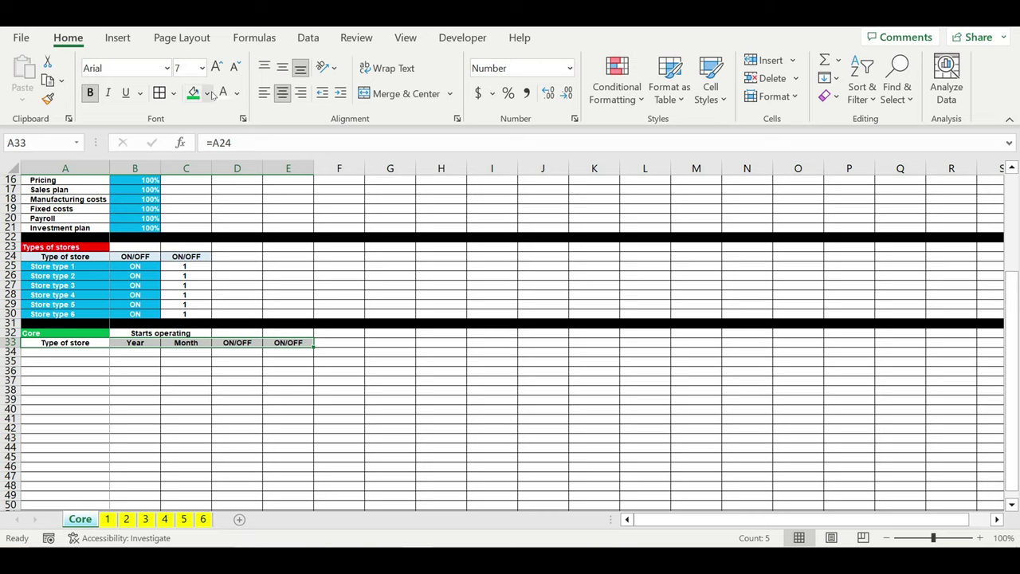
click(208, 93)
click(219, 312)
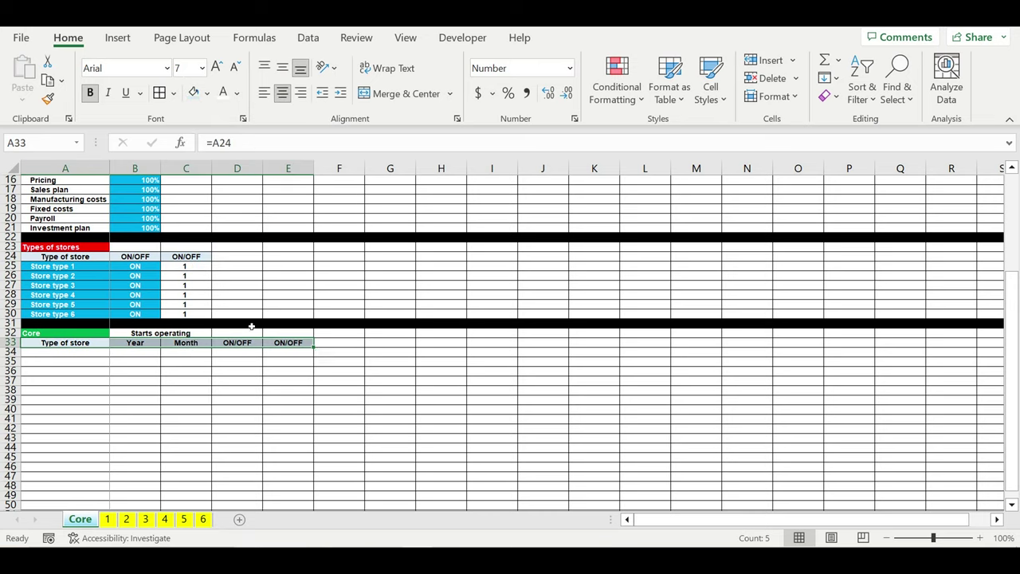
click(179, 402)
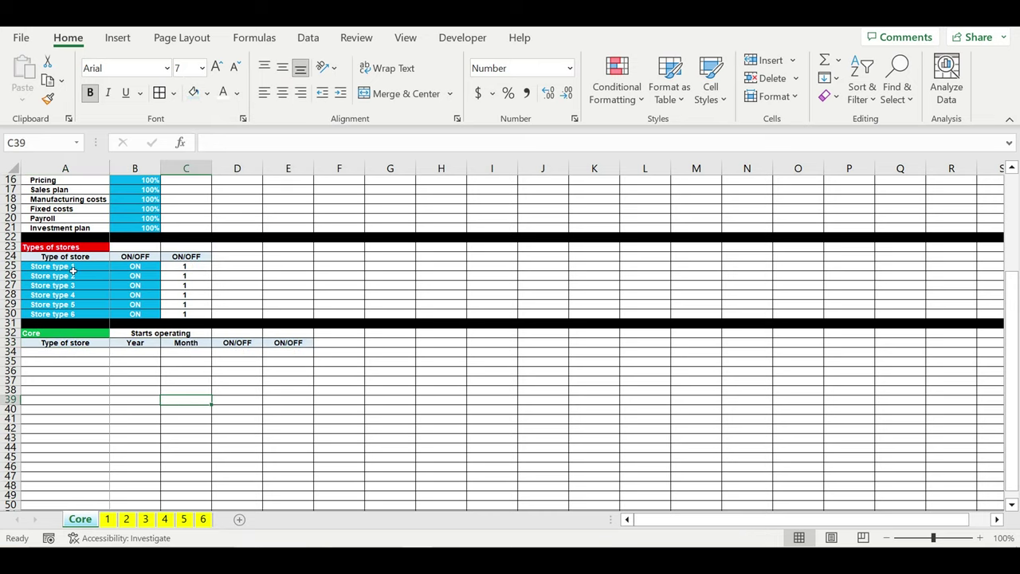
Copy the store type names in A25:A30
drag(72, 269, 73, 316)
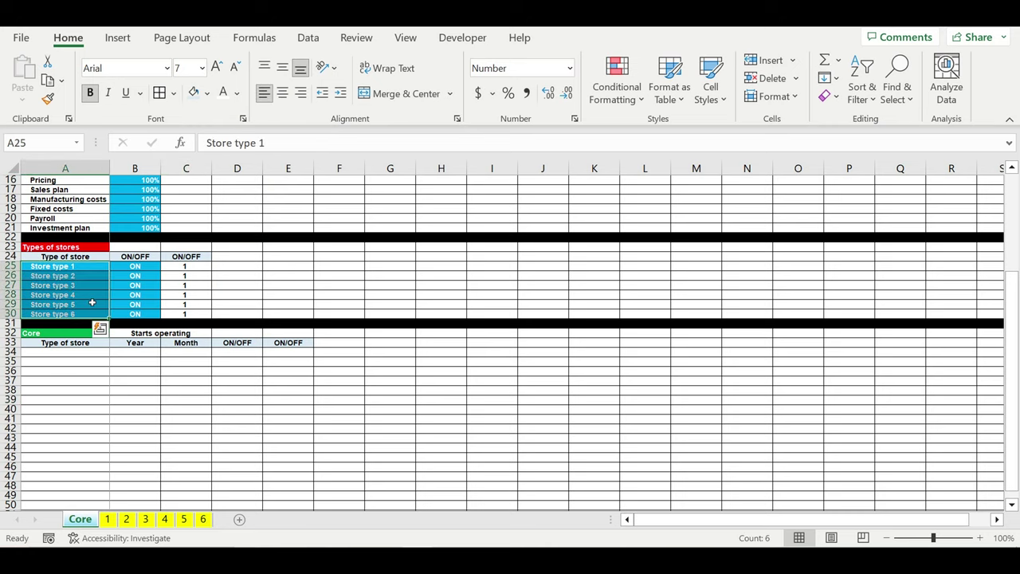
key(ctrl+c)
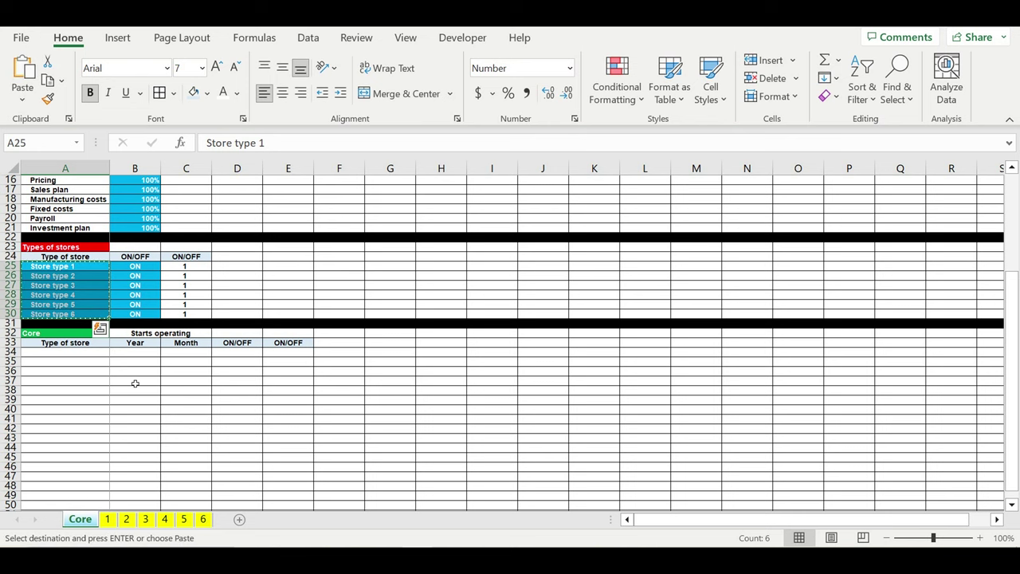
scroll(135, 383, down, 4)
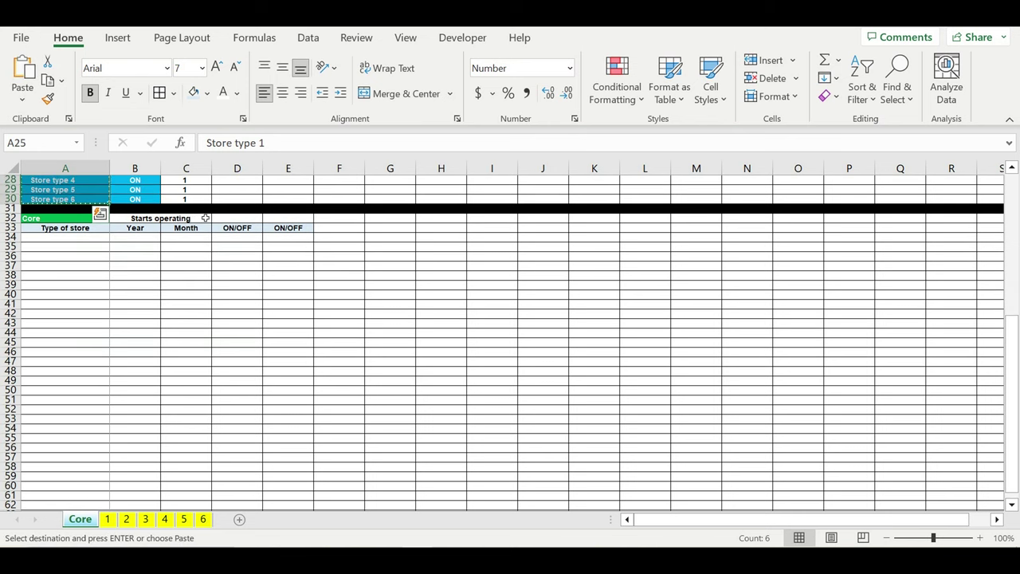
Give the merged Starts operating cell a light-blue fill
click(196, 220)
click(208, 92)
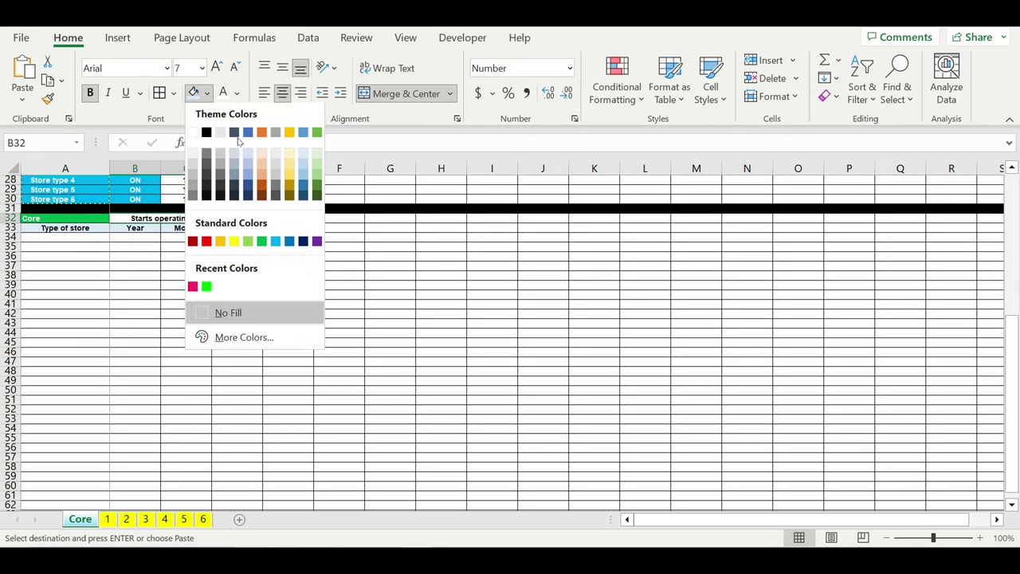
click(310, 175)
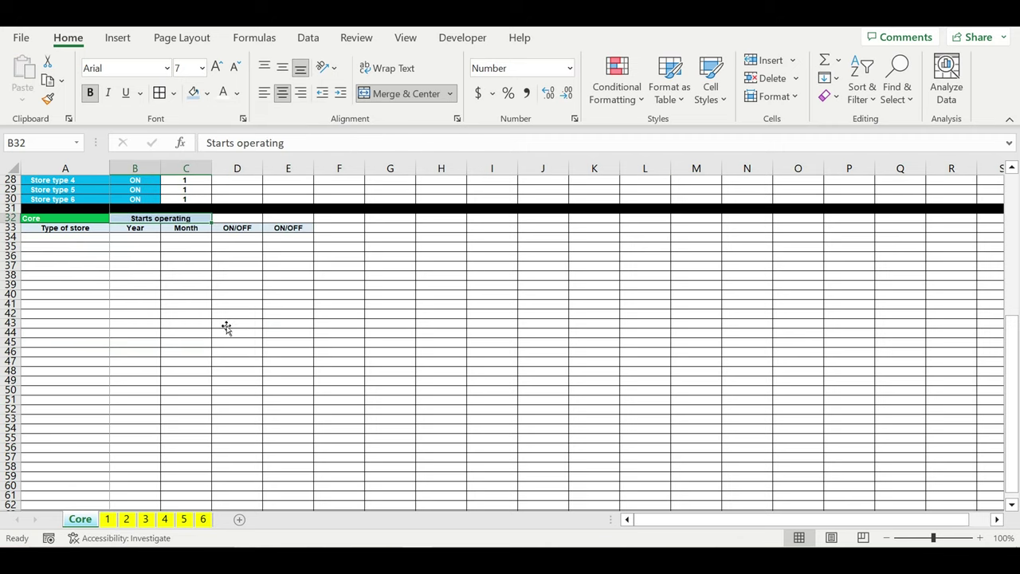
click(227, 324)
drag(91, 236, 272, 464)
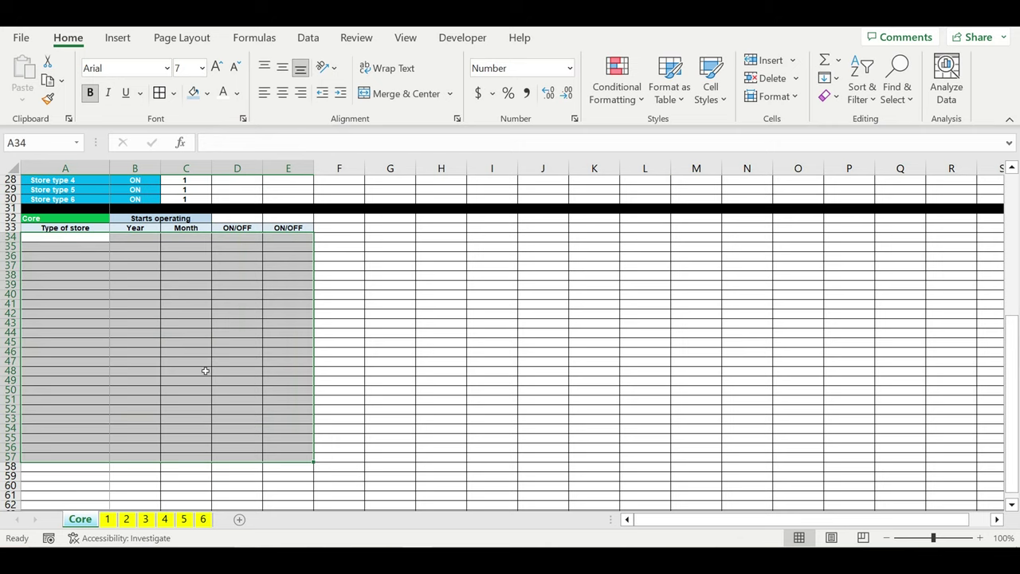
scroll(205, 371, up, 2)
click(105, 333)
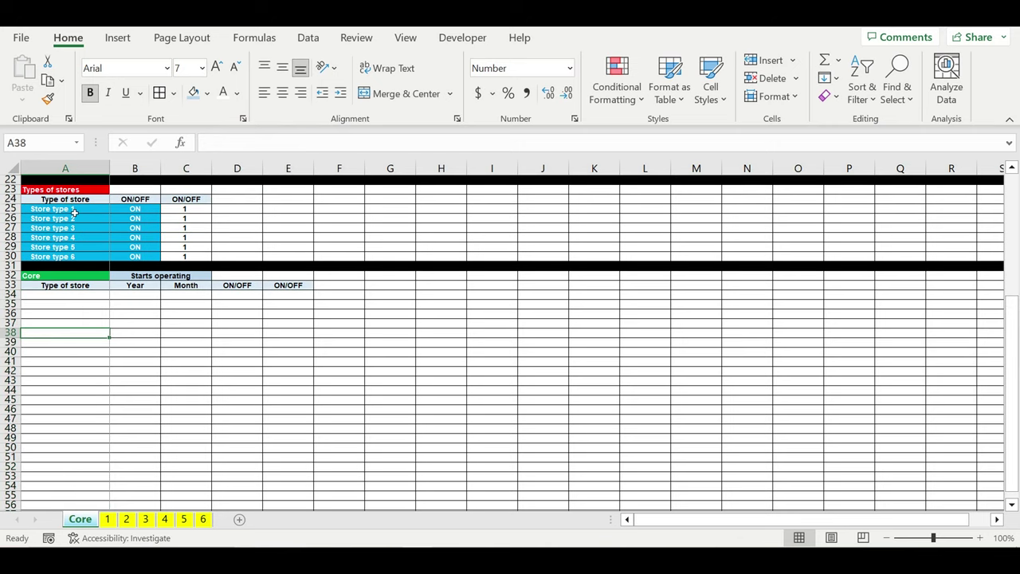
Select cell A34 under Type of store and switch to the Data tab
mouse_move(74, 212)
mouse_down()
mouse_move(74, 221)
mouse_move(74, 210)
mouse_up()
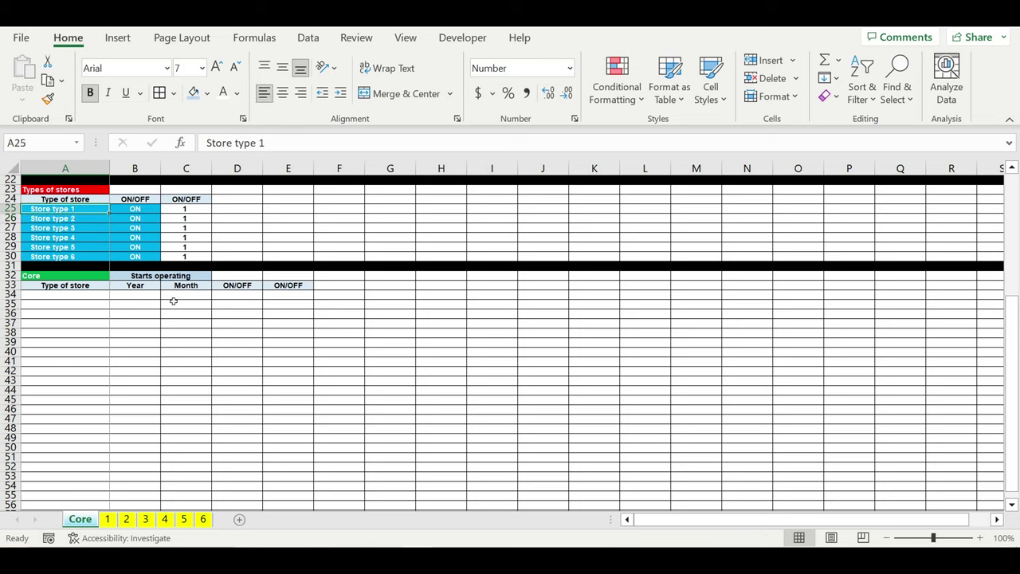
click(93, 297)
click(310, 42)
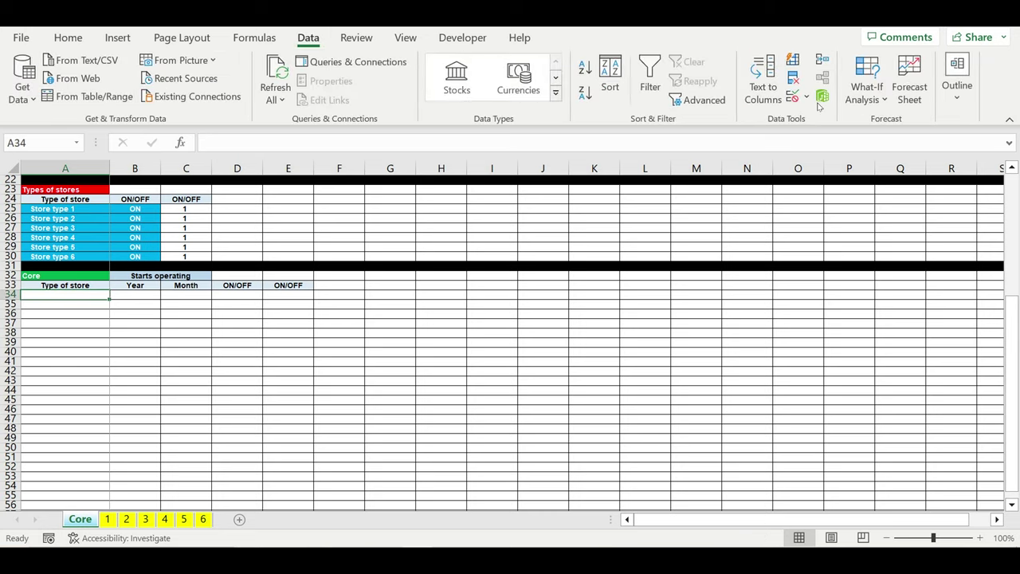
Add list data validation to A34 using the store types in A25:A30 as source
click(823, 96)
click(844, 114)
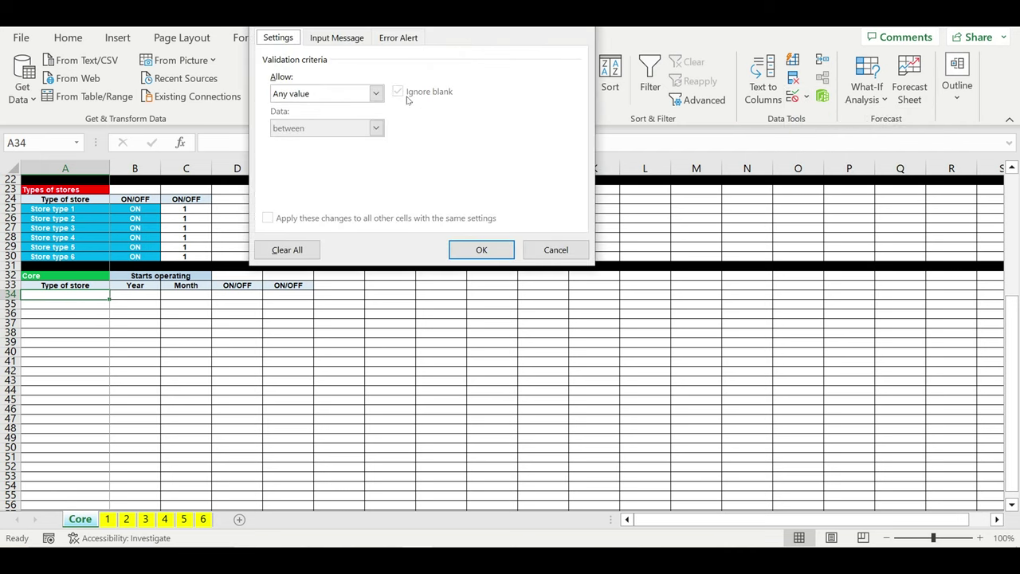
click(376, 94)
click(319, 139)
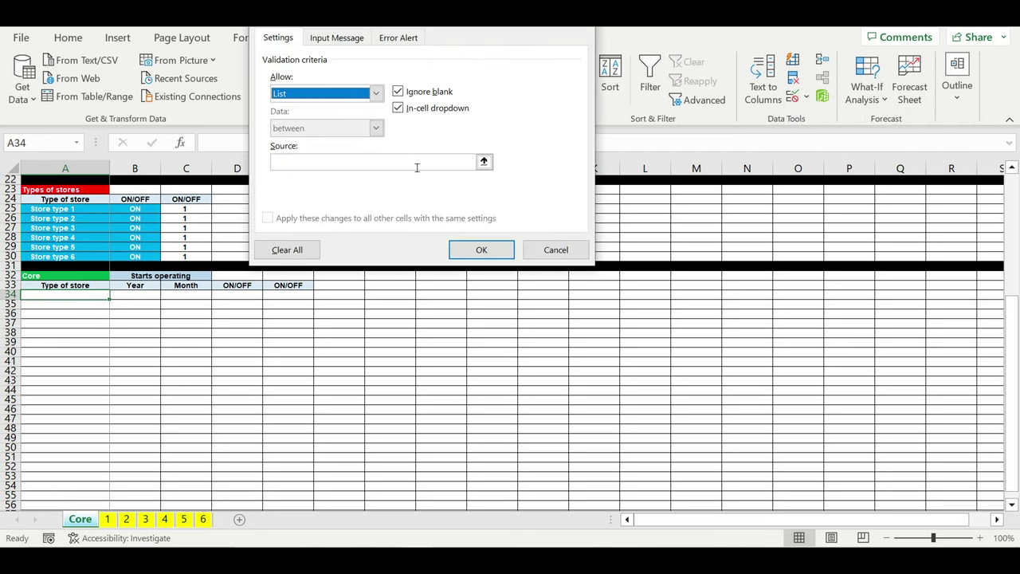
click(484, 162)
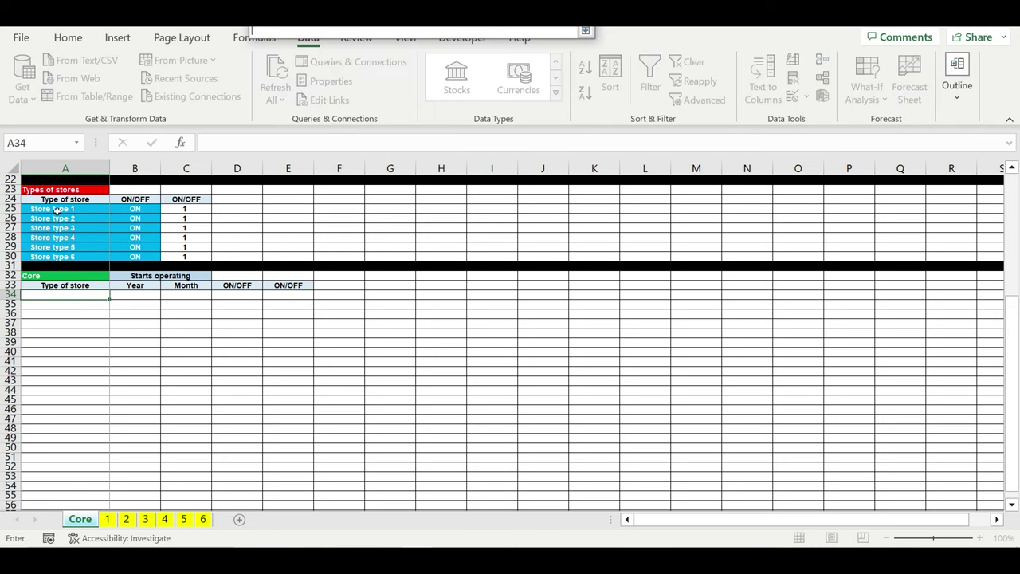
drag(57, 209, 54, 260)
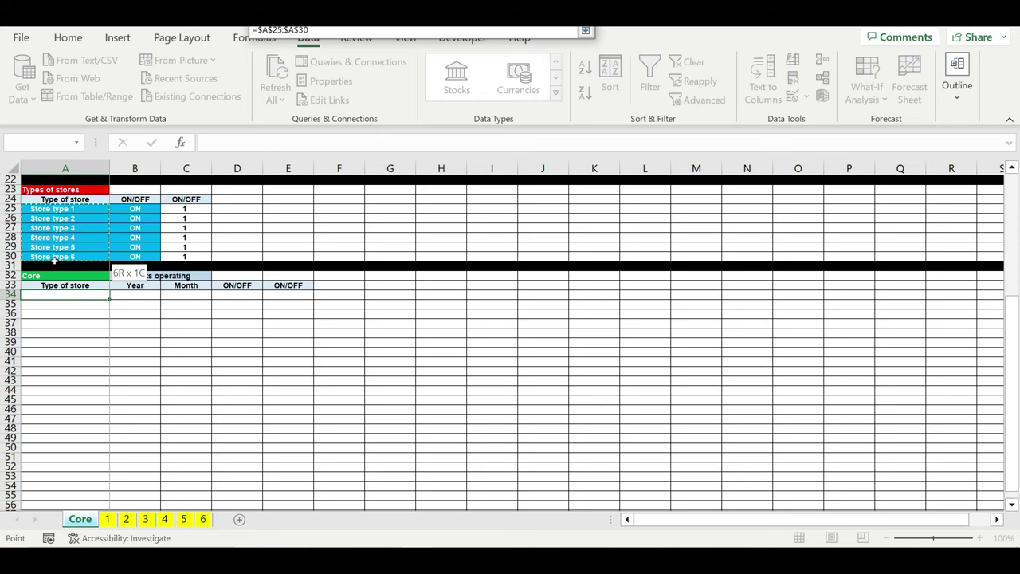
key(Return)
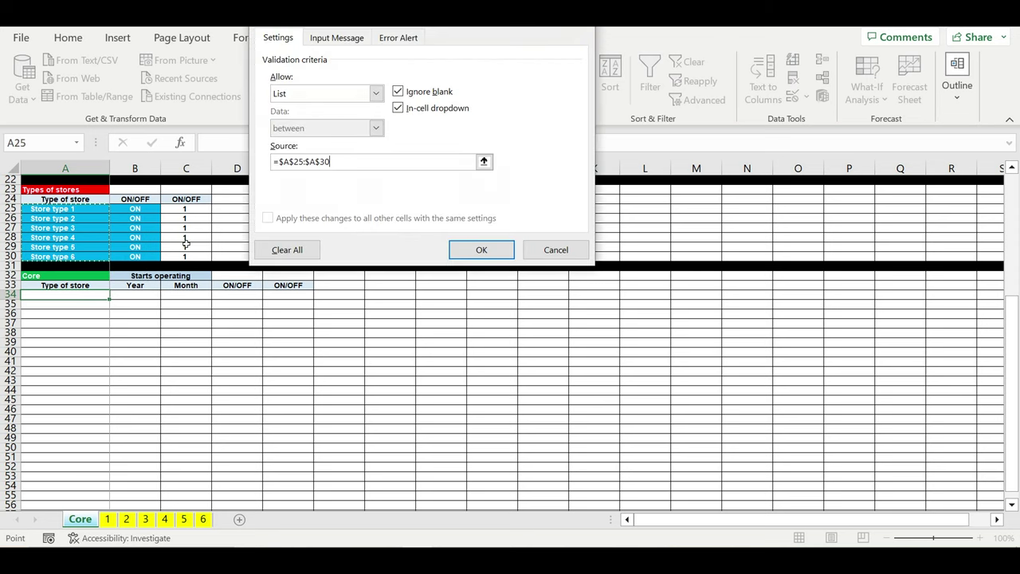
key(Return)
Pick Store type 1 from A34's new dropdown
click(99, 305)
click(95, 297)
click(114, 295)
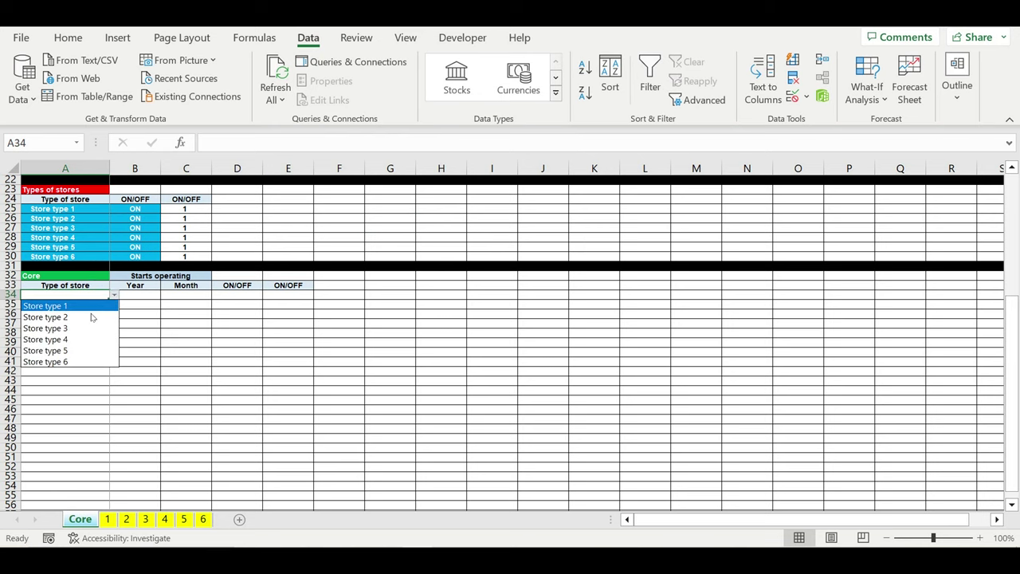
click(88, 307)
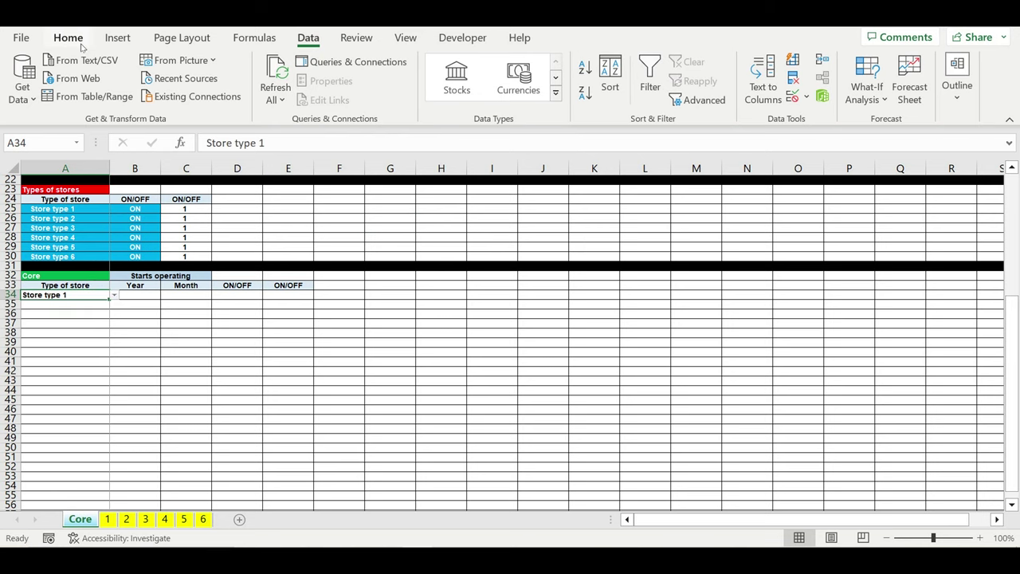
Format A34 with white text and a light-blue fill
click(67, 37)
click(222, 92)
click(209, 93)
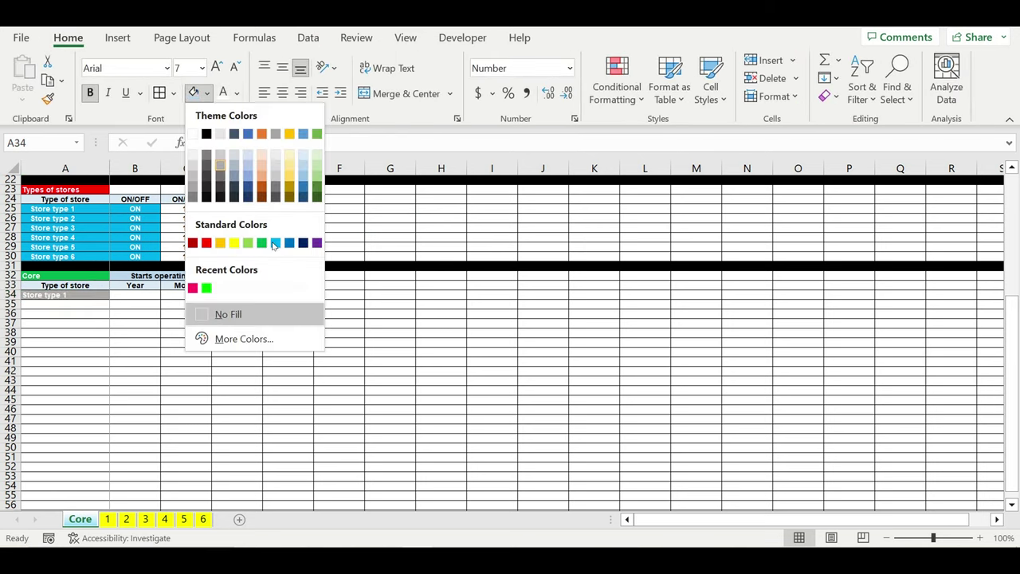
click(275, 243)
click(206, 323)
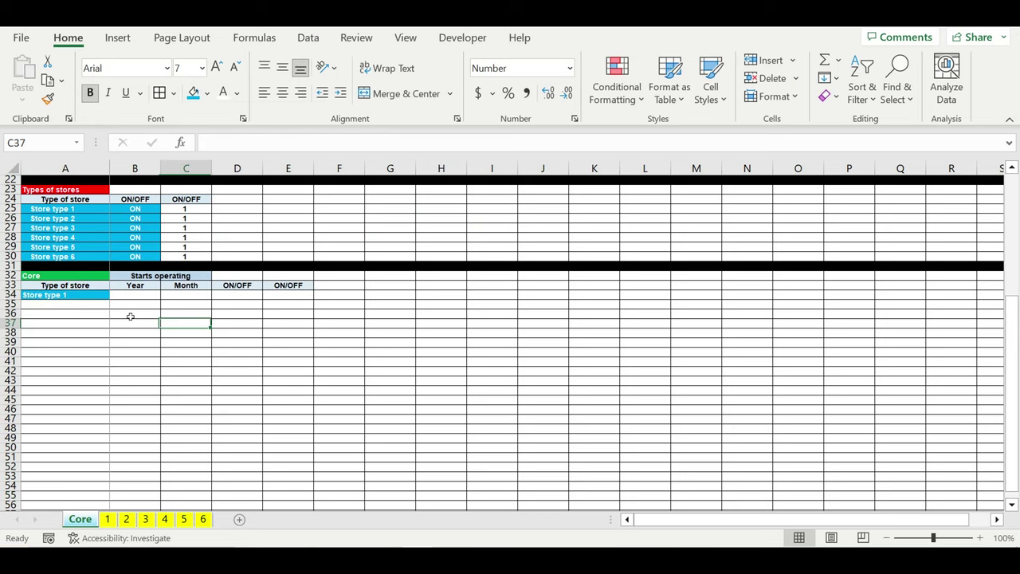
click(84, 295)
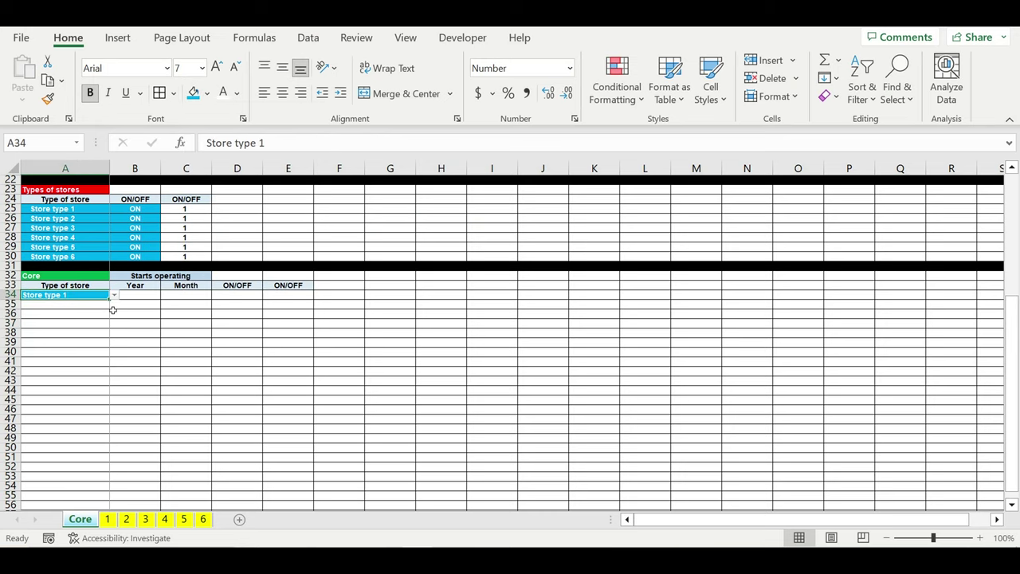
Extend A34 down through A73 with the fill handle
drag(114, 304, 114, 462)
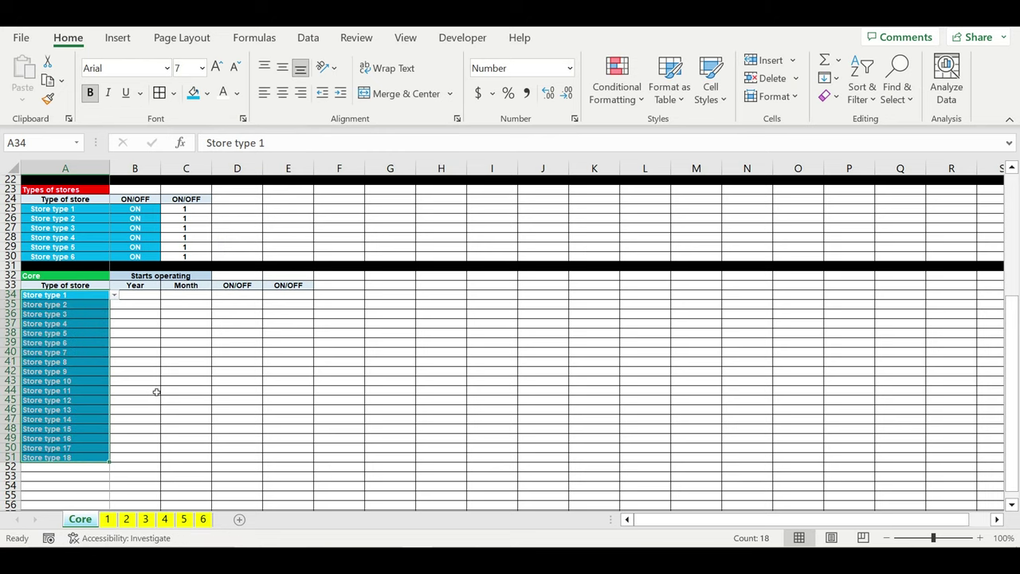
scroll(156, 392, down, 4)
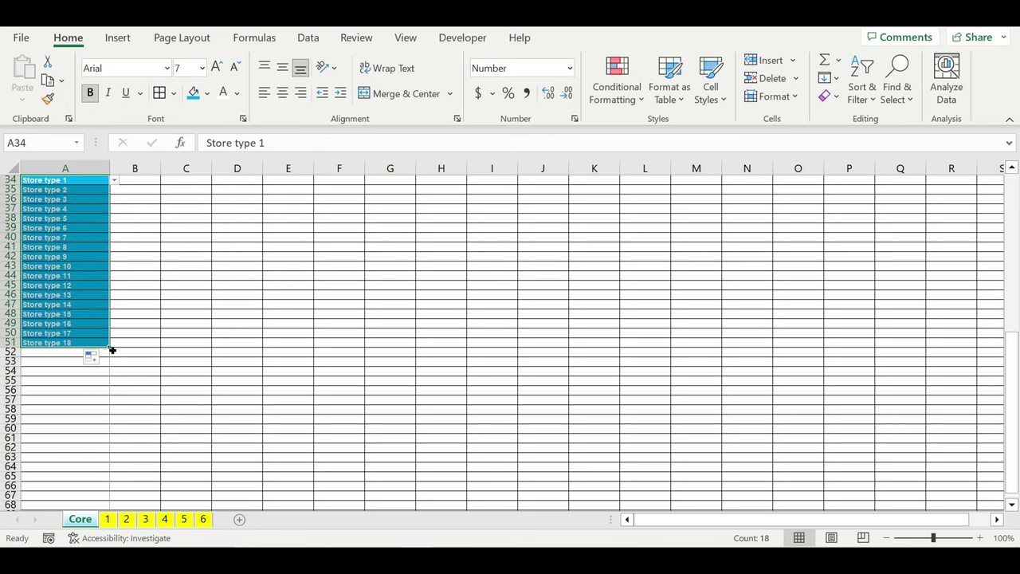
drag(112, 350, 112, 470)
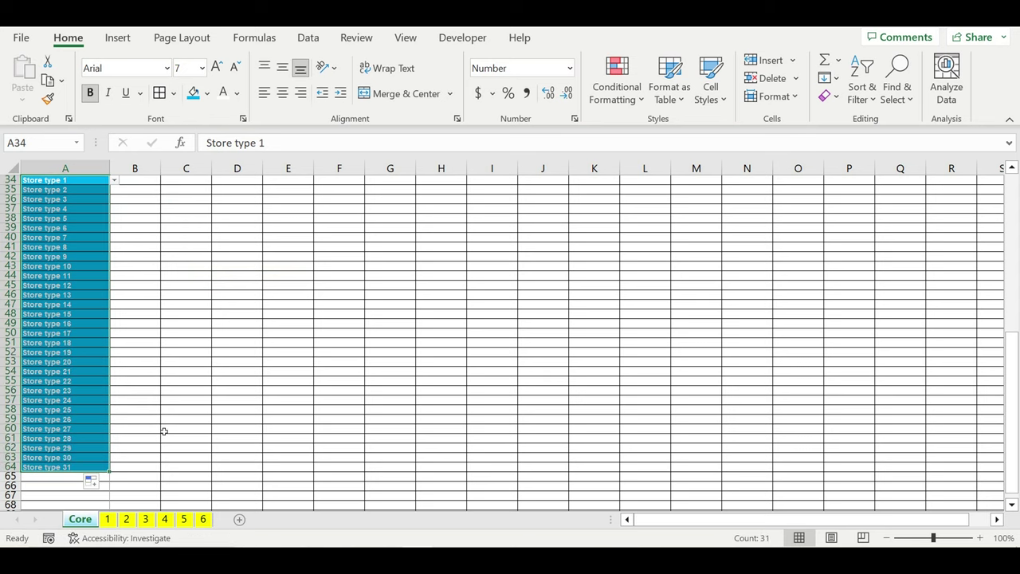
scroll(135, 415, down, 4)
drag(112, 361, 119, 422)
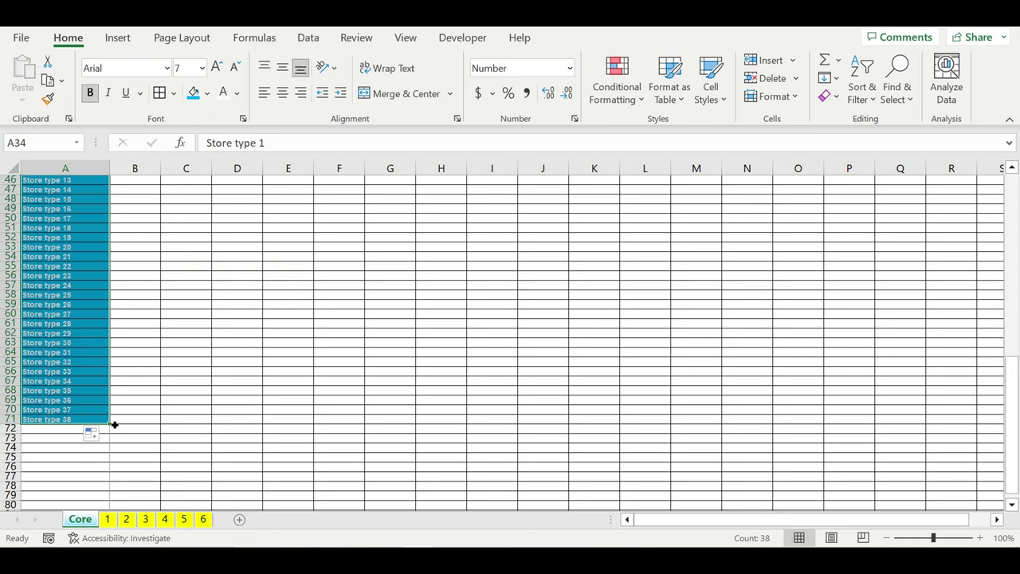
drag(115, 425, 112, 443)
Fill row 74 black as a separator and clear the entries in A34:A73
click(11, 448)
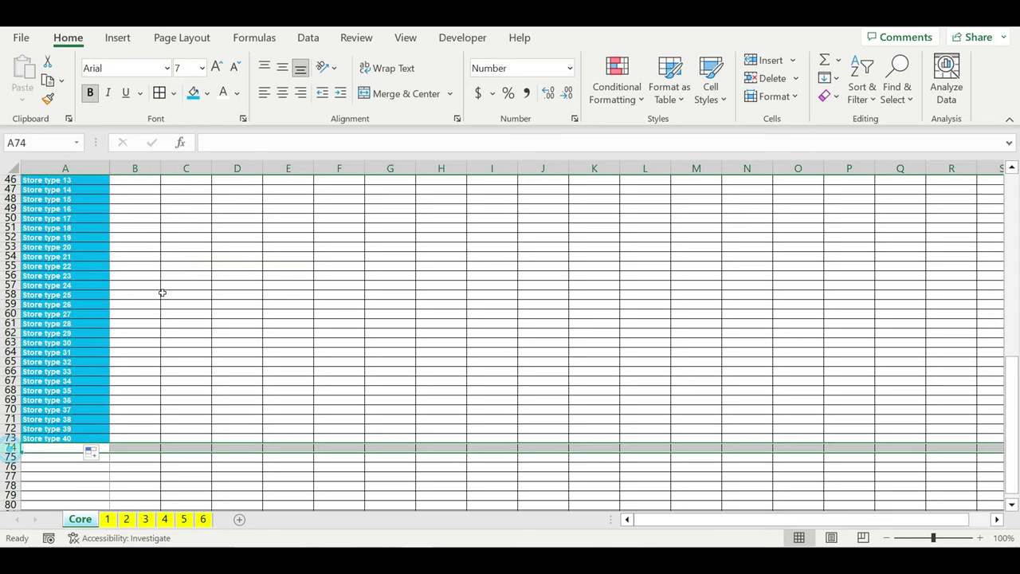
click(206, 93)
click(208, 133)
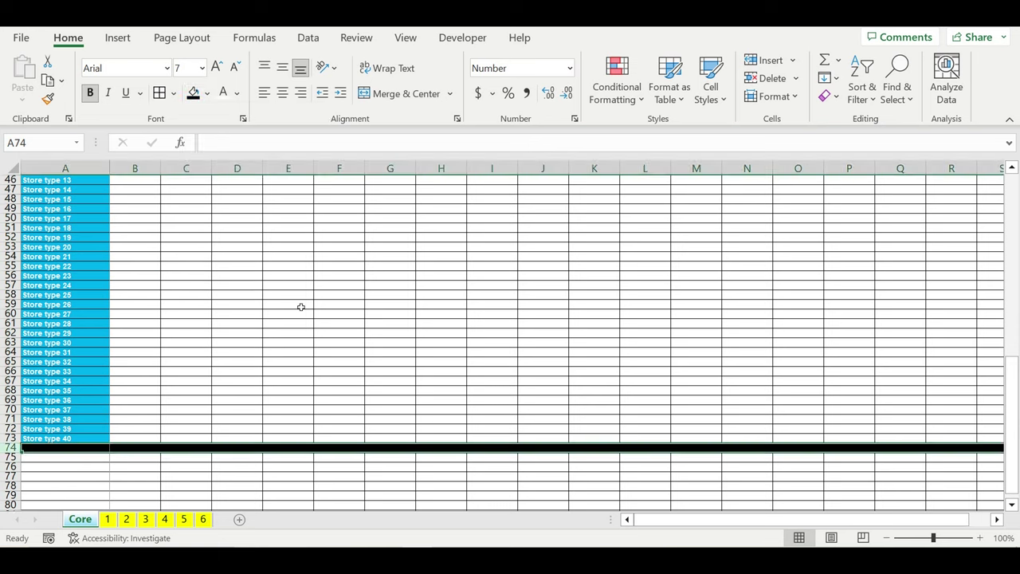
scroll(136, 306, up, 5)
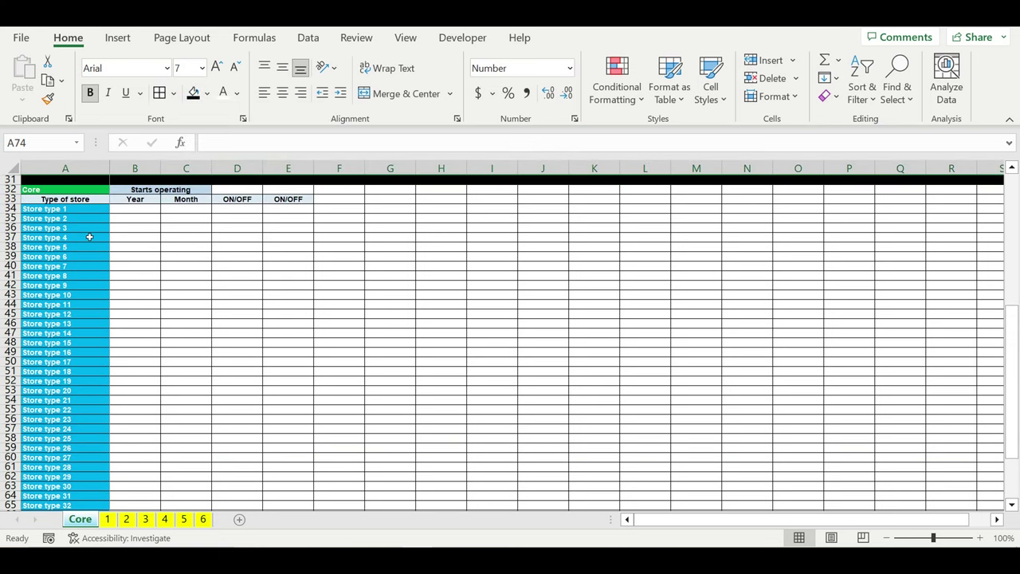
drag(75, 210, 80, 500)
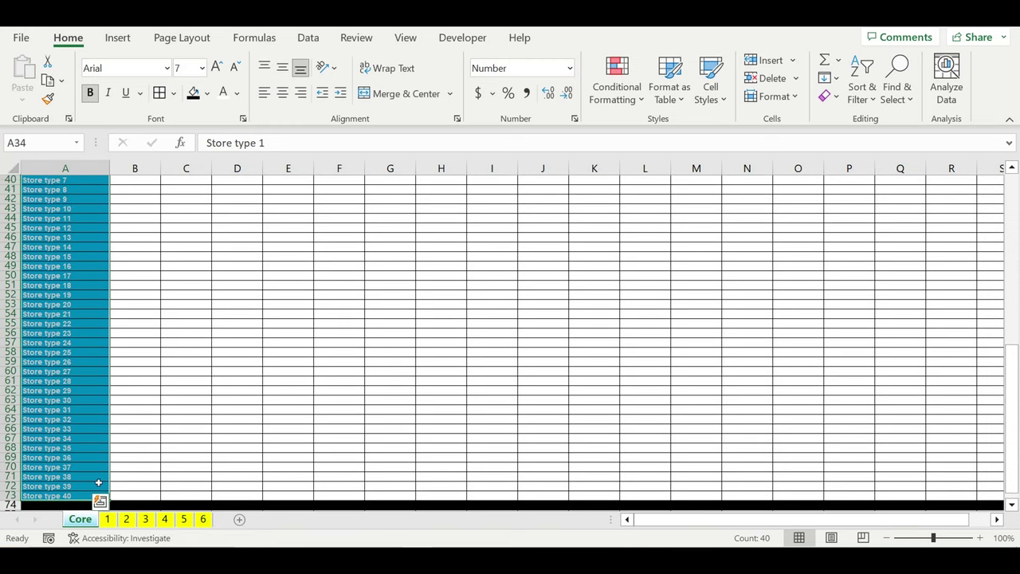
click(146, 400)
scroll(131, 319, up, 4)
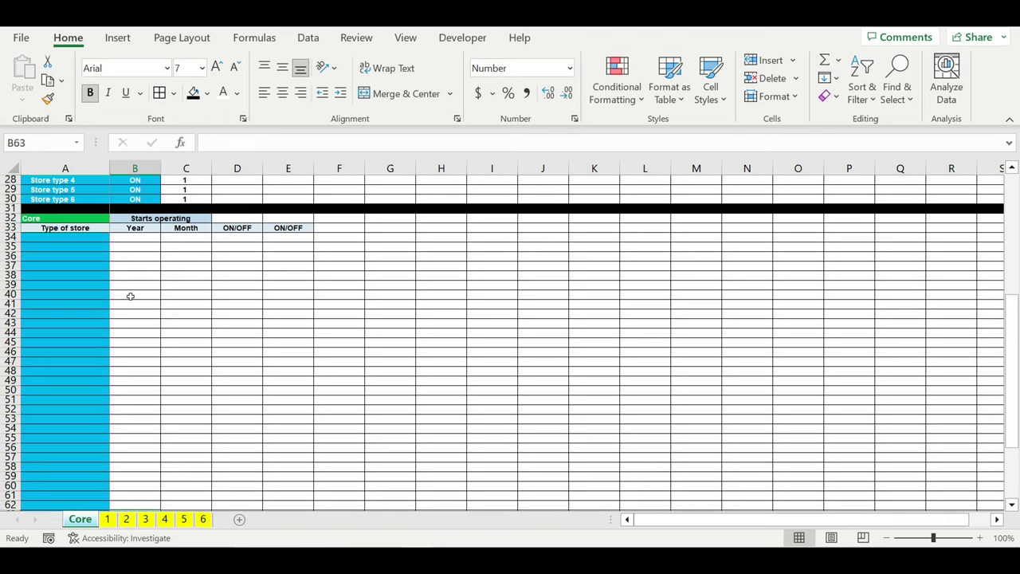
Set A34 to Store type 1 and paste it down through A44
click(92, 235)
click(114, 237)
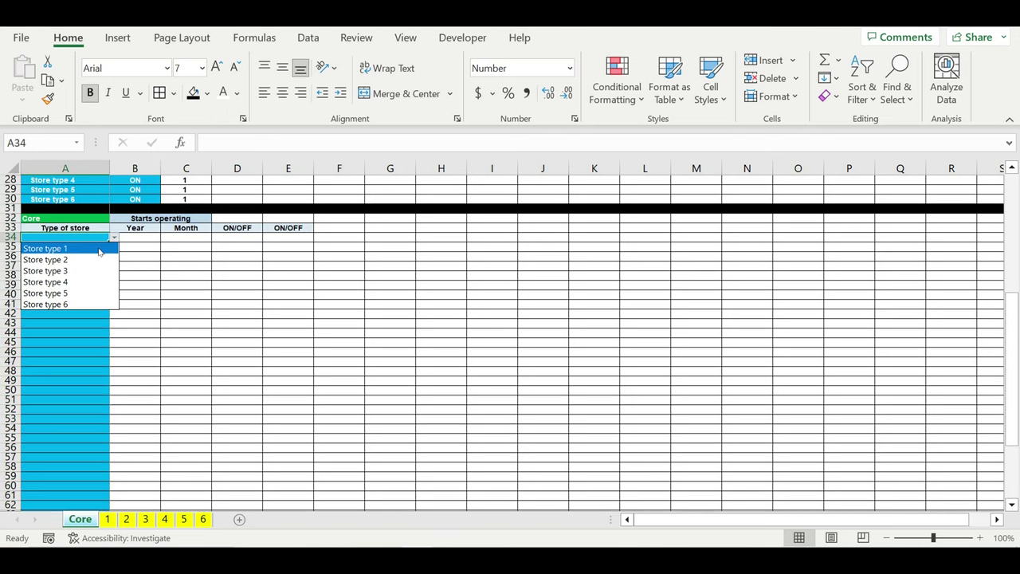
click(100, 249)
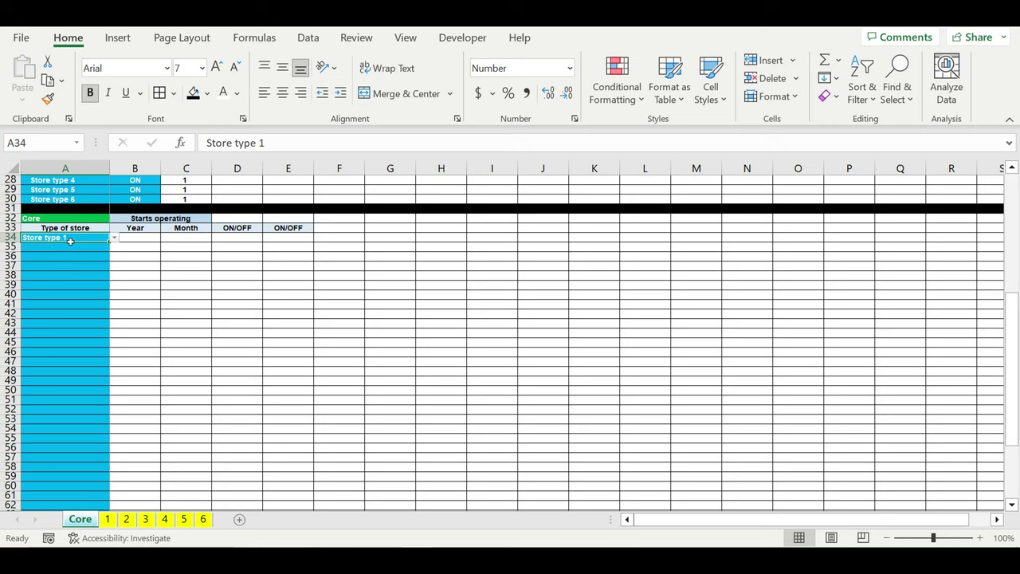
key(ctrl+c)
drag(71, 247, 72, 333)
key(ctrl+v)
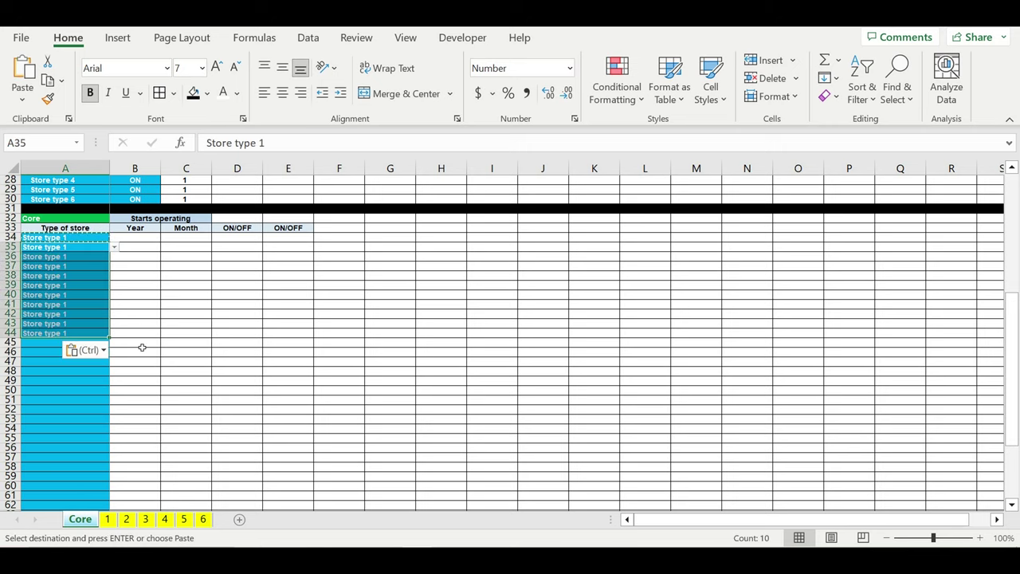
Enter Store type 2 in A45 and paste it into A46:A50
click(44, 347)
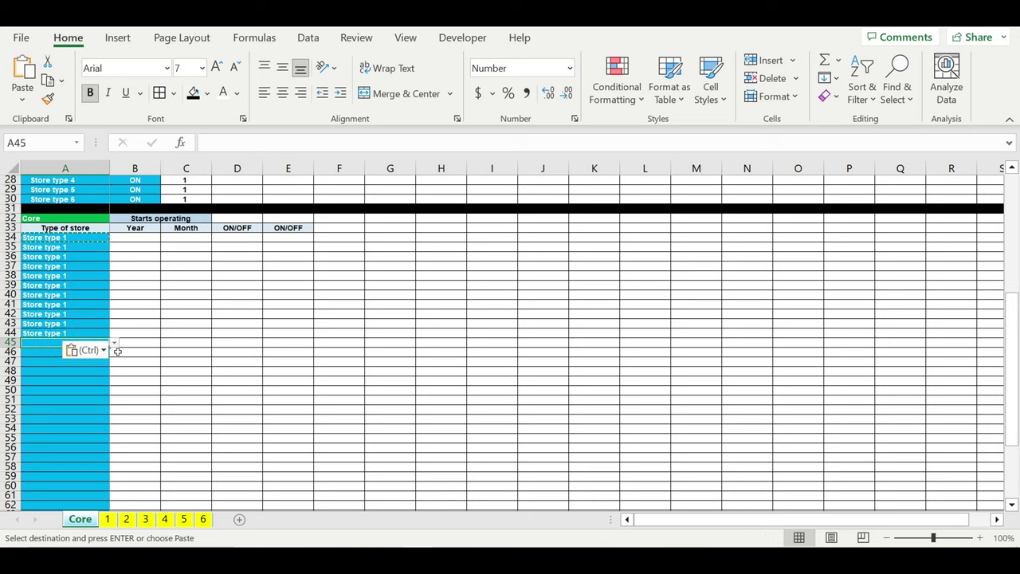
text(Store type 2)
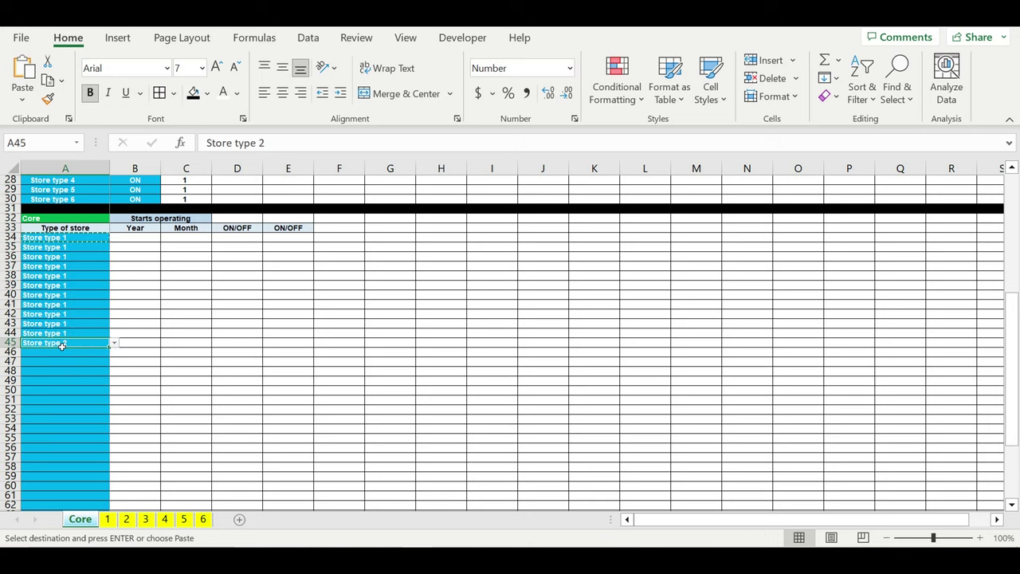
key(ctrl+c)
drag(68, 352, 59, 391)
key(ctrl+v)
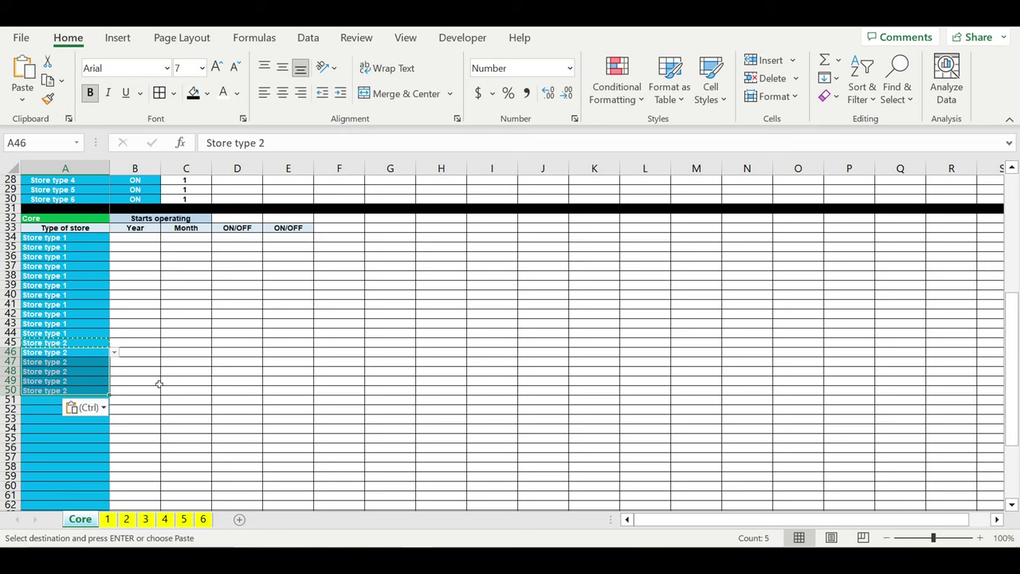
Set A51 to Store type 3 and paste it into A52:A58
scroll(160, 384, down, 2)
click(64, 343)
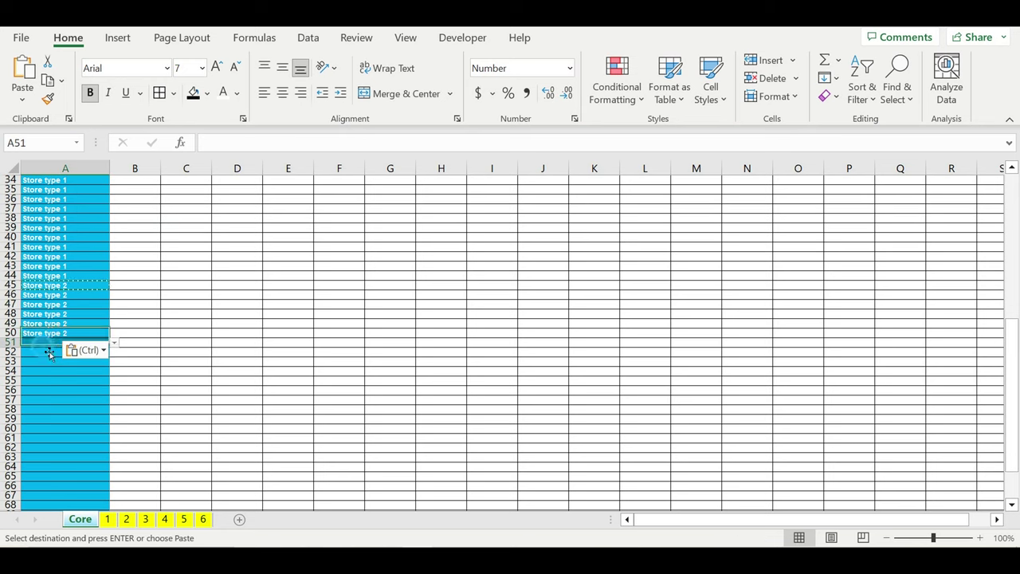
click(114, 343)
click(97, 375)
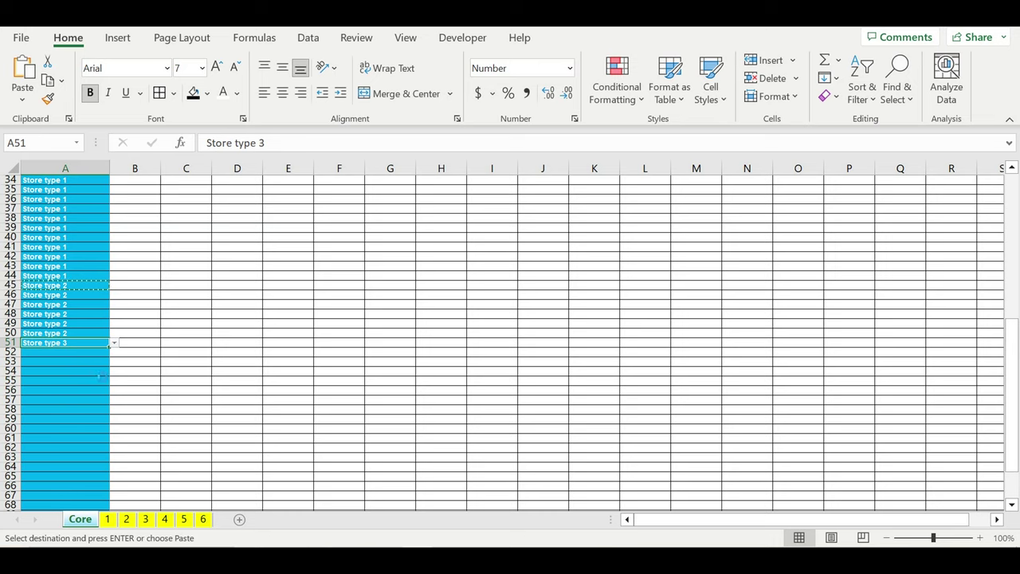
key(ctrl+c)
drag(68, 353, 71, 409)
key(ctrl+v)
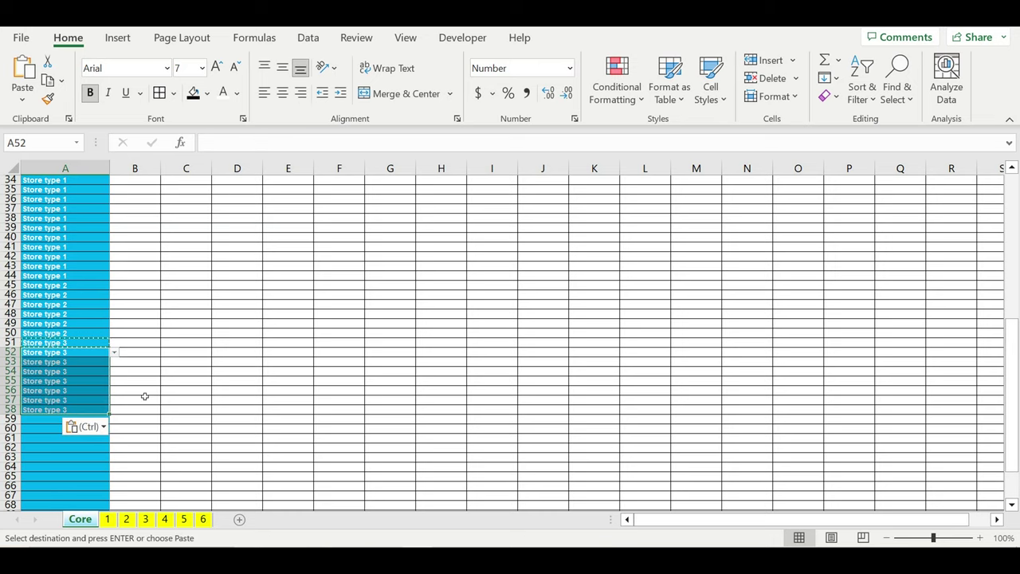
Set A59 to Store type 4 and paste it into A60:A61
scroll(149, 396, down, 4)
click(56, 304)
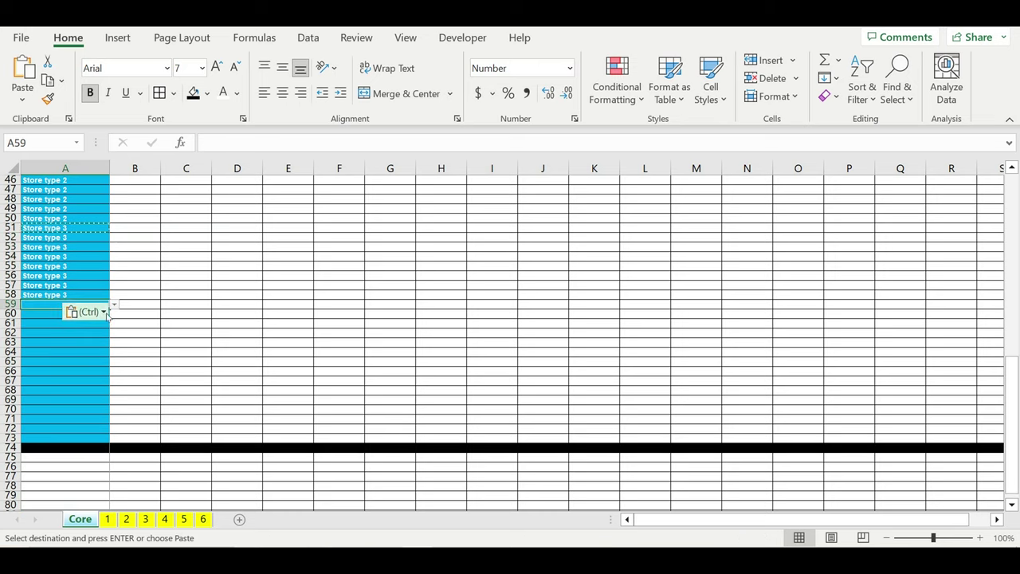
click(115, 307)
click(76, 349)
key(ctrl+c)
drag(77, 318, 75, 334)
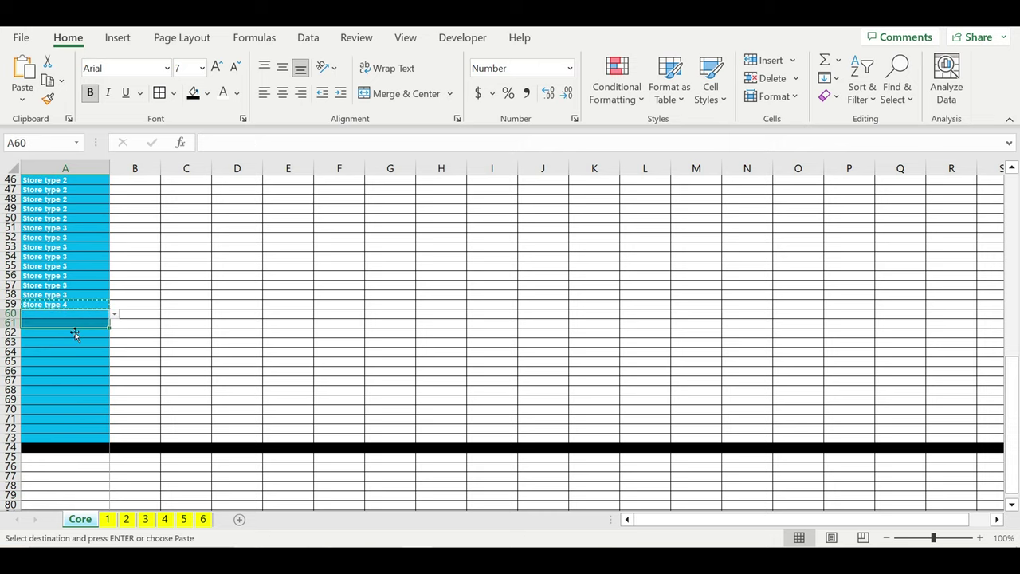
key(ctrl+v)
Set A62 to Store type 5 and paste it into A63:A67
click(74, 334)
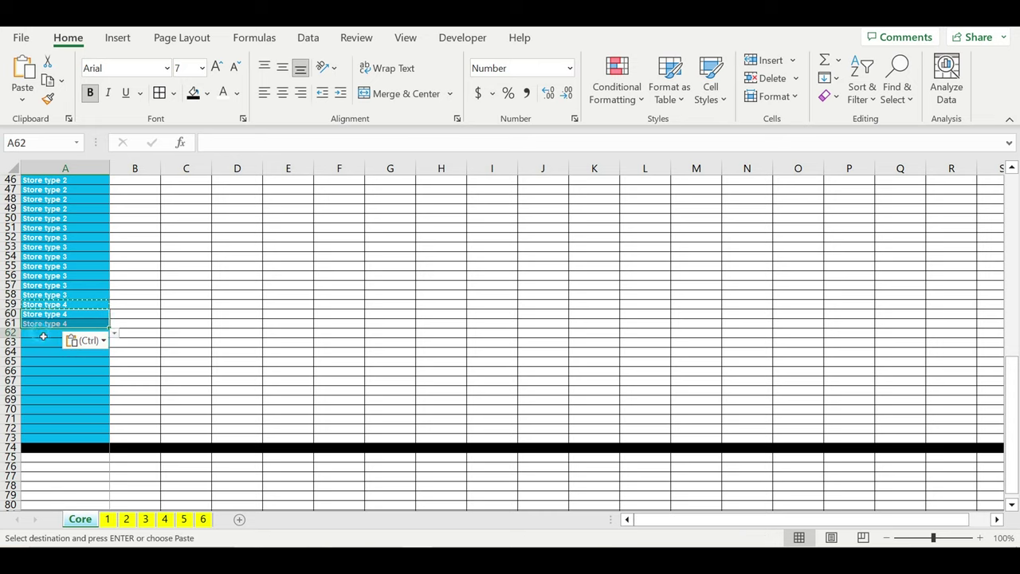
click(114, 334)
click(78, 385)
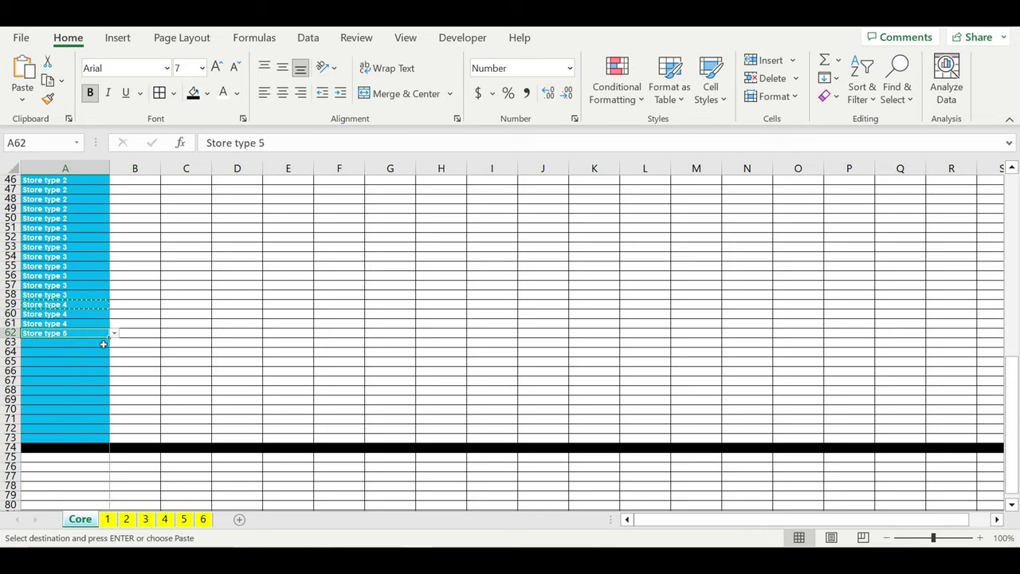
key(ctrl+c)
drag(65, 346, 65, 382)
key(ctrl+v)
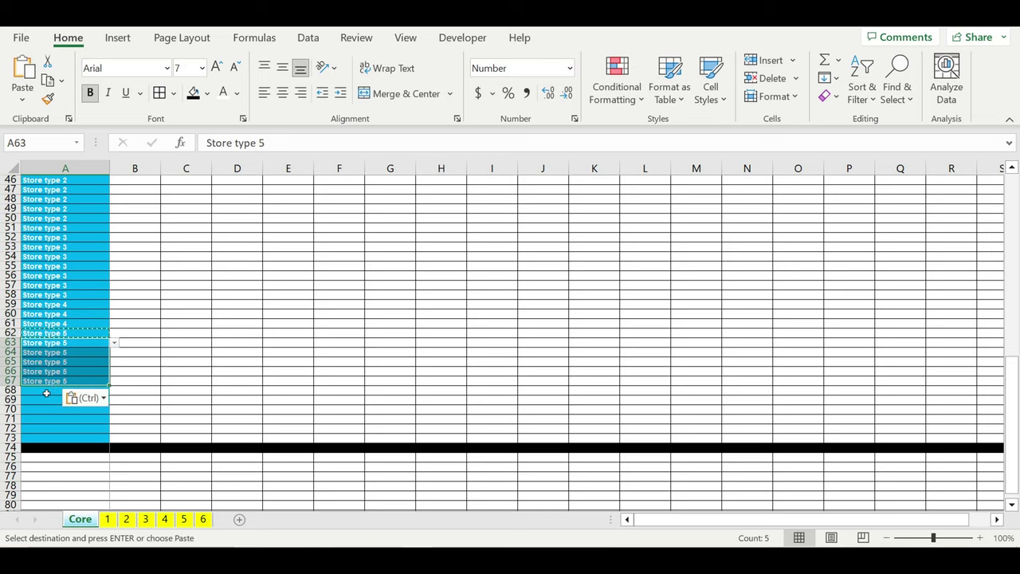
Set A68 to Store type 6 and paste it into A69:A73
click(46, 390)
click(114, 391)
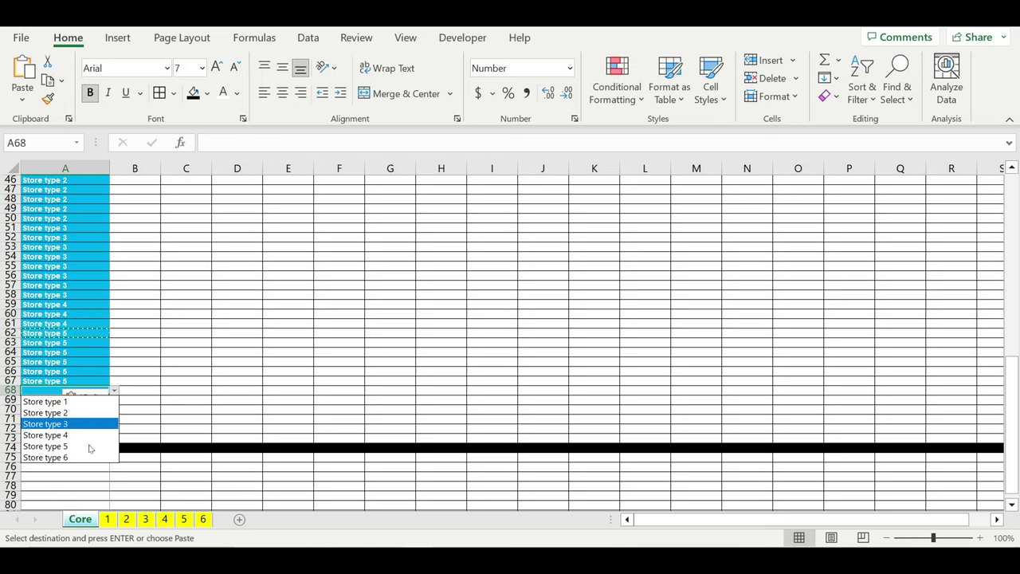
click(84, 452)
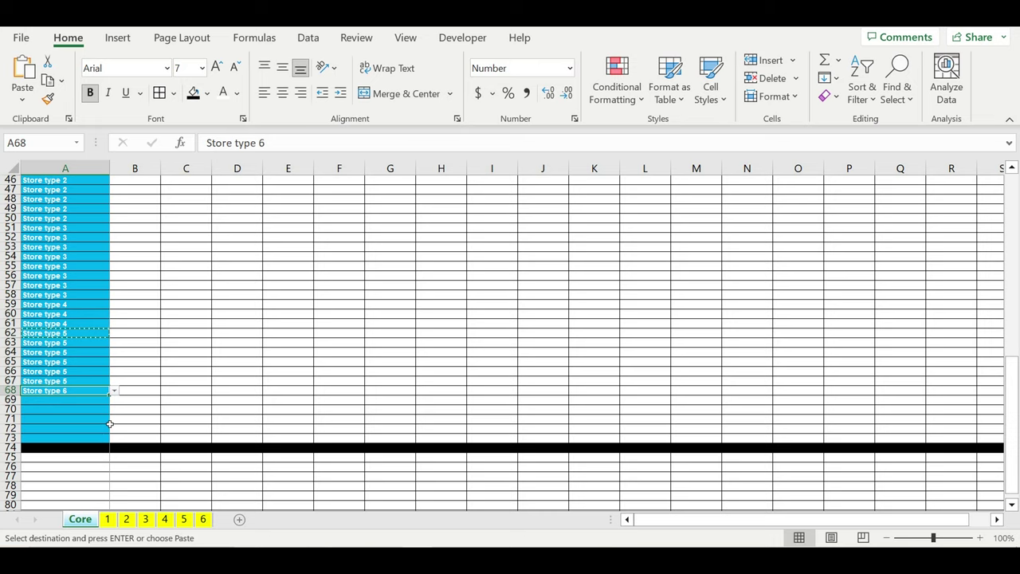
key(ctrl+c)
drag(71, 399, 75, 435)
key(ctrl+v)
click(178, 393)
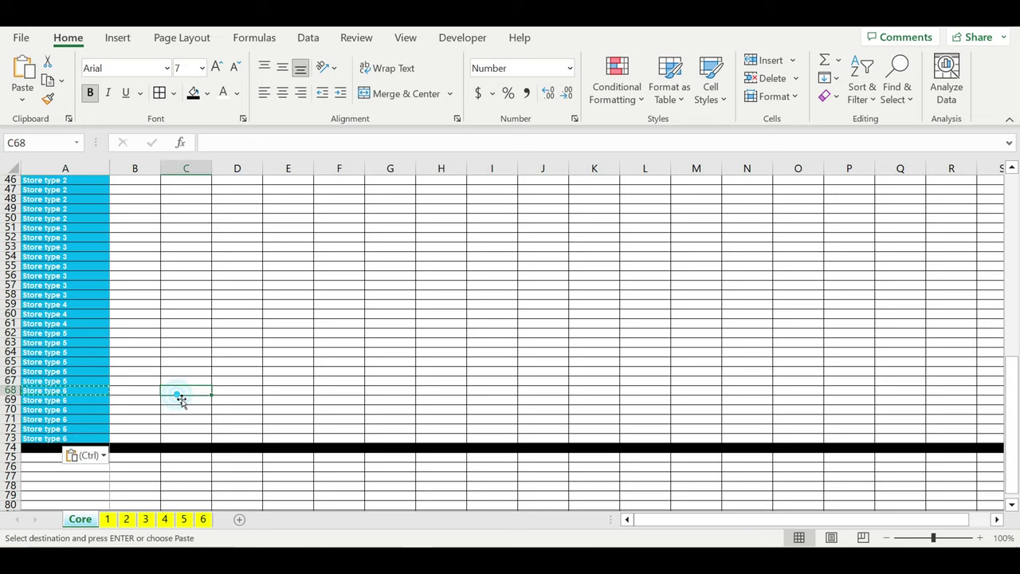
scroll(181, 399, up, 11)
scroll(180, 398, down, 3)
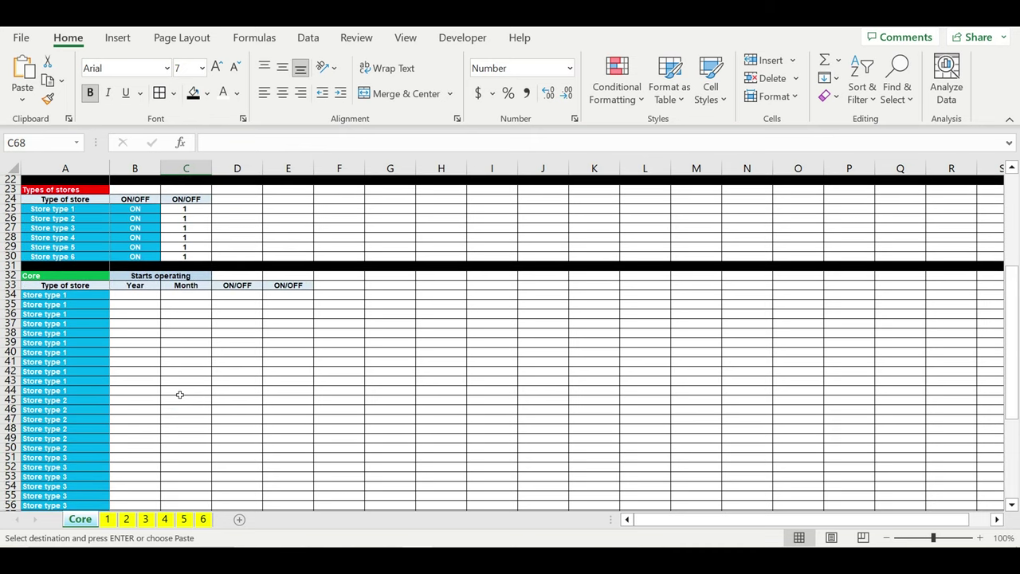
Select the first store's Year cell B34 and bring up the Data commands, leaving panes unfrozen
click(140, 296)
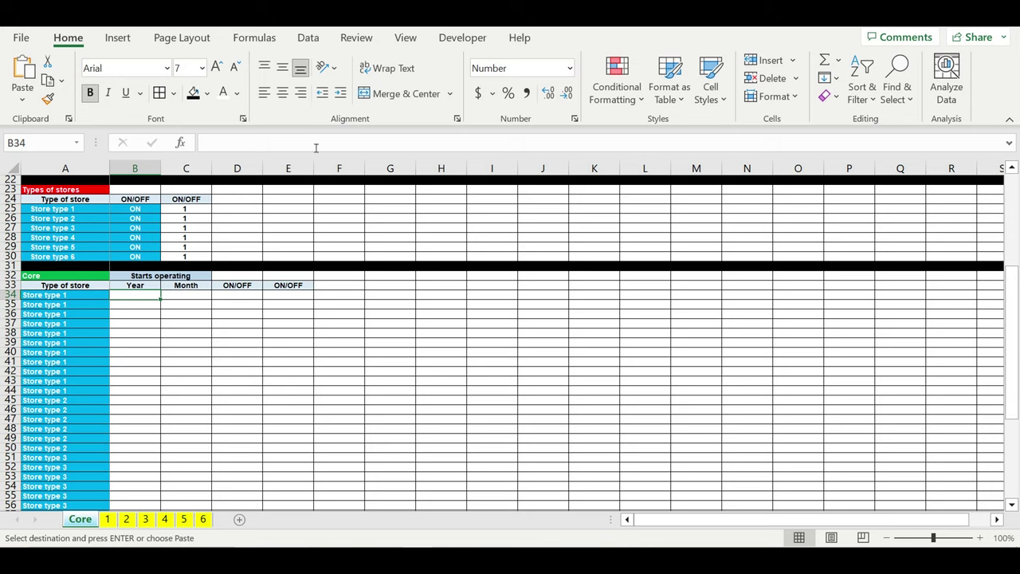
click(406, 38)
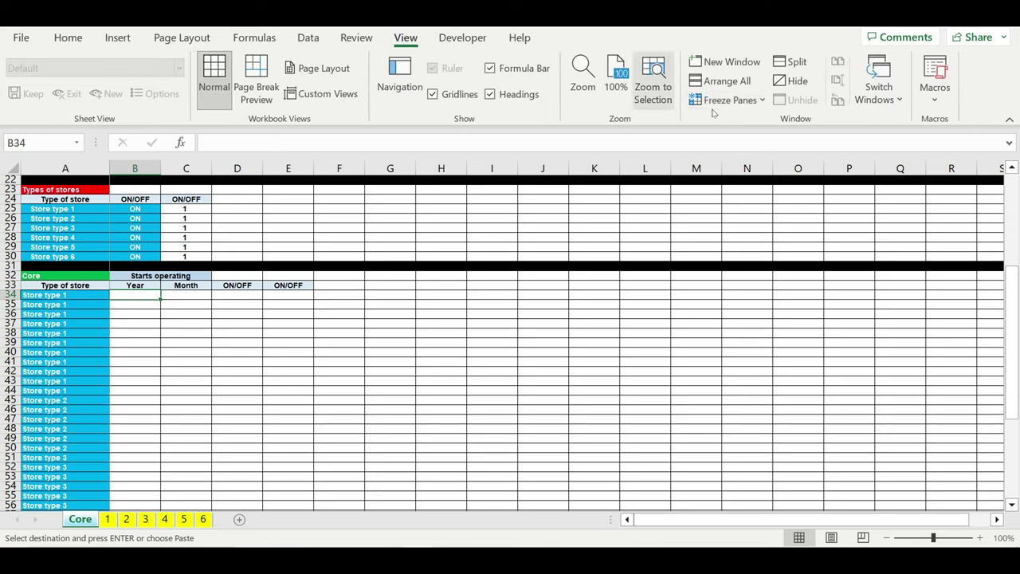
click(726, 104)
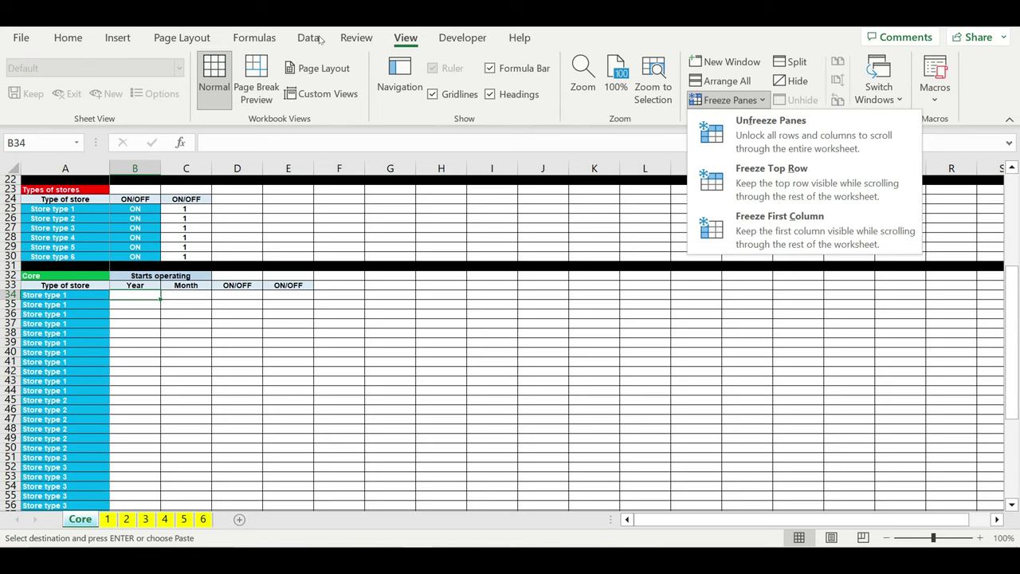
click(67, 37)
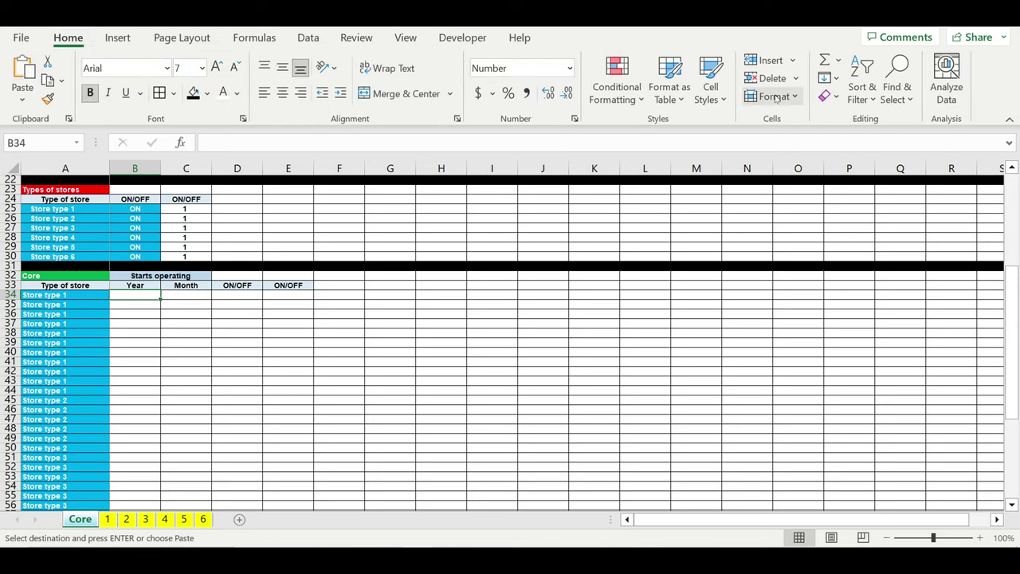
click(406, 37)
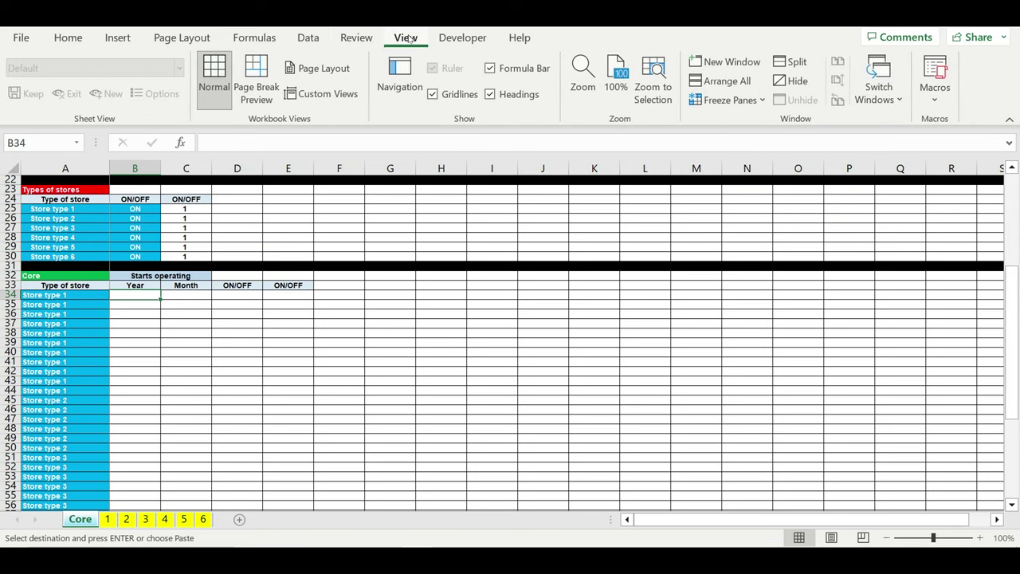
click(308, 37)
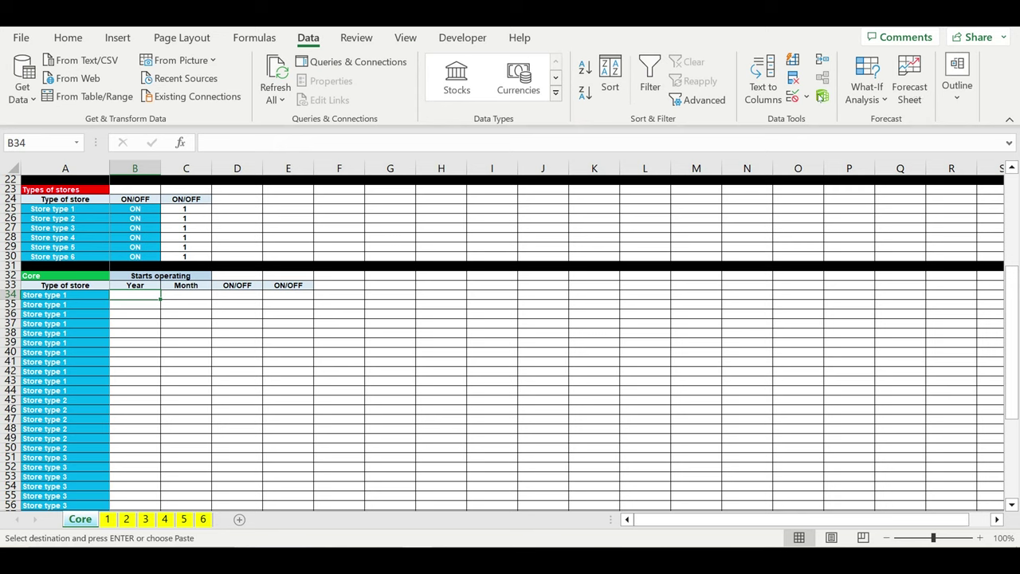
Add a List data validation to B34 sourced from the years in E1:E10
click(807, 97)
click(845, 119)
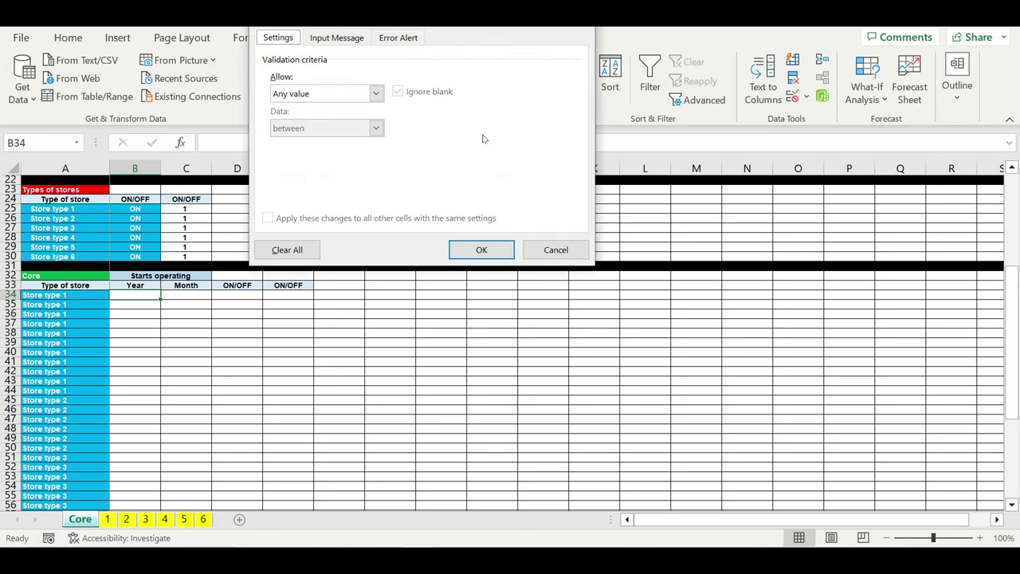
click(377, 94)
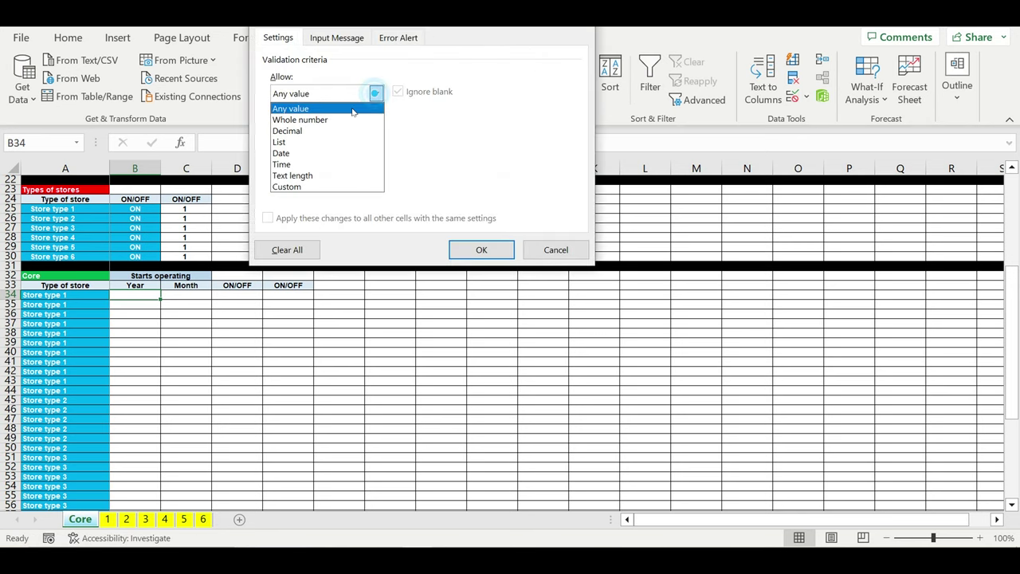
click(299, 144)
click(484, 163)
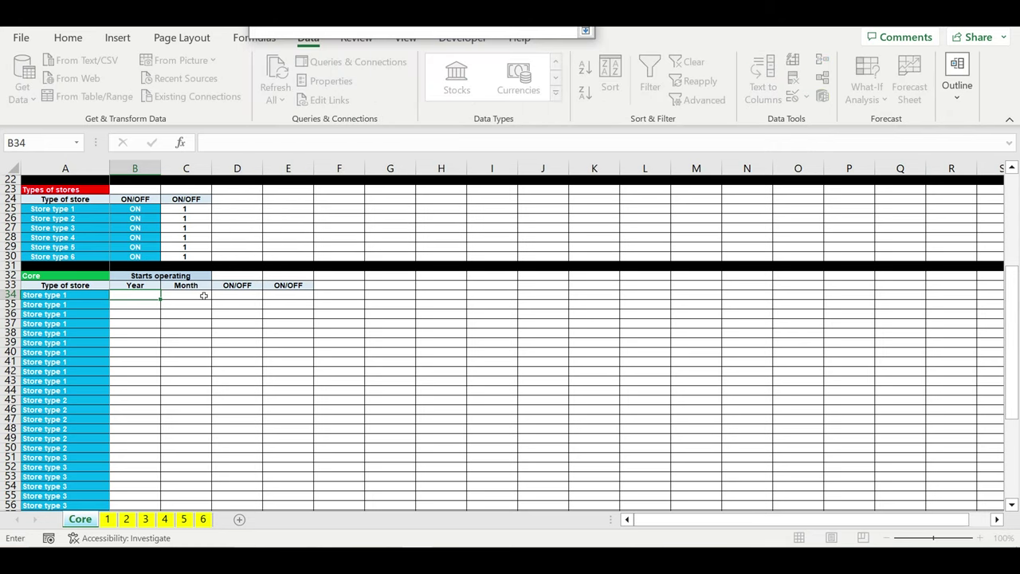
scroll(204, 296, up, 7)
drag(297, 181, 288, 266)
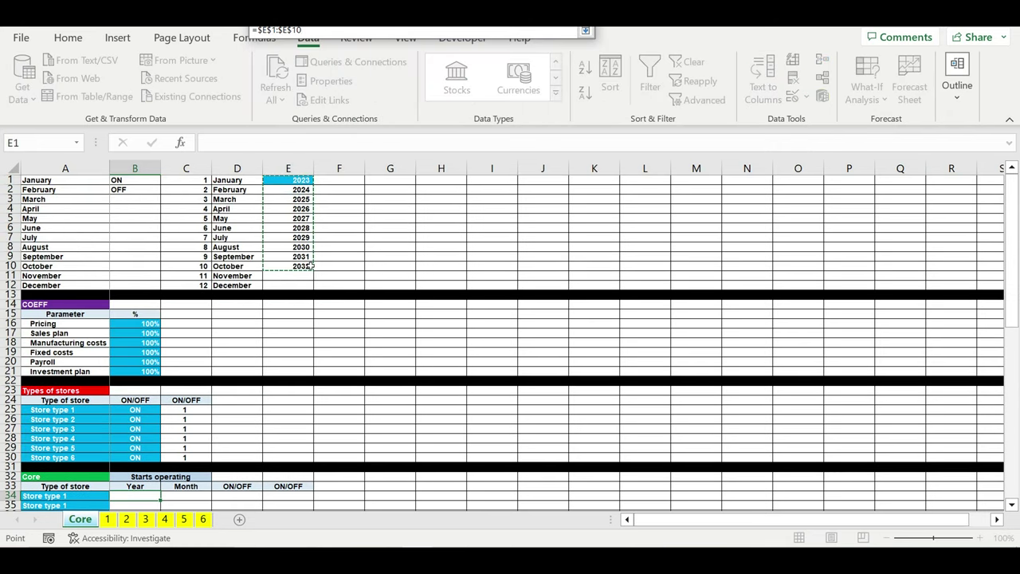
key(Return)
key(Return)
key(Down)
scroll(364, 314, down, 3)
Pick 2023 in B34 and format it with light blue fill and white text
click(151, 410)
click(165, 411)
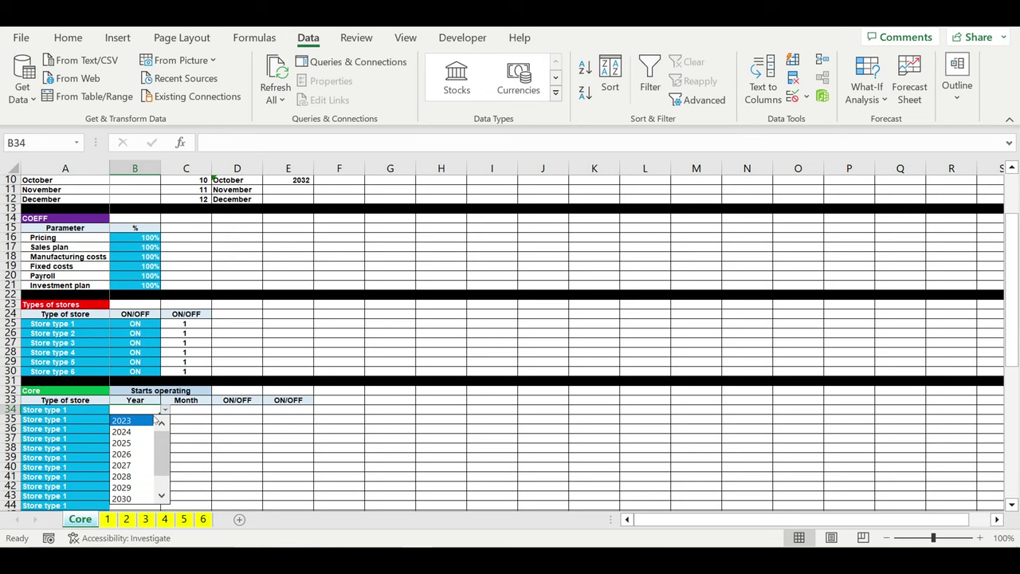
click(155, 420)
click(70, 38)
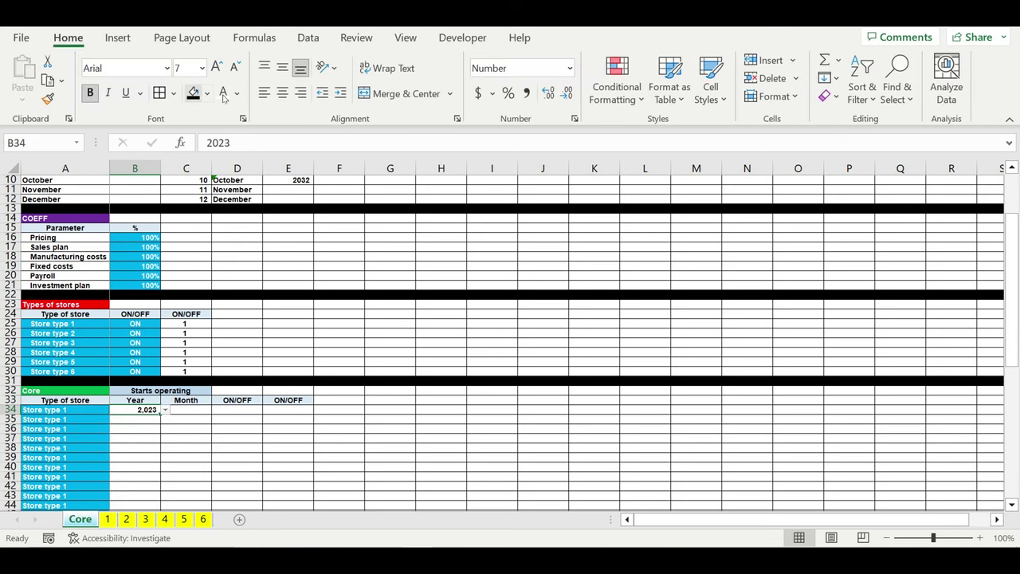
click(224, 92)
click(207, 93)
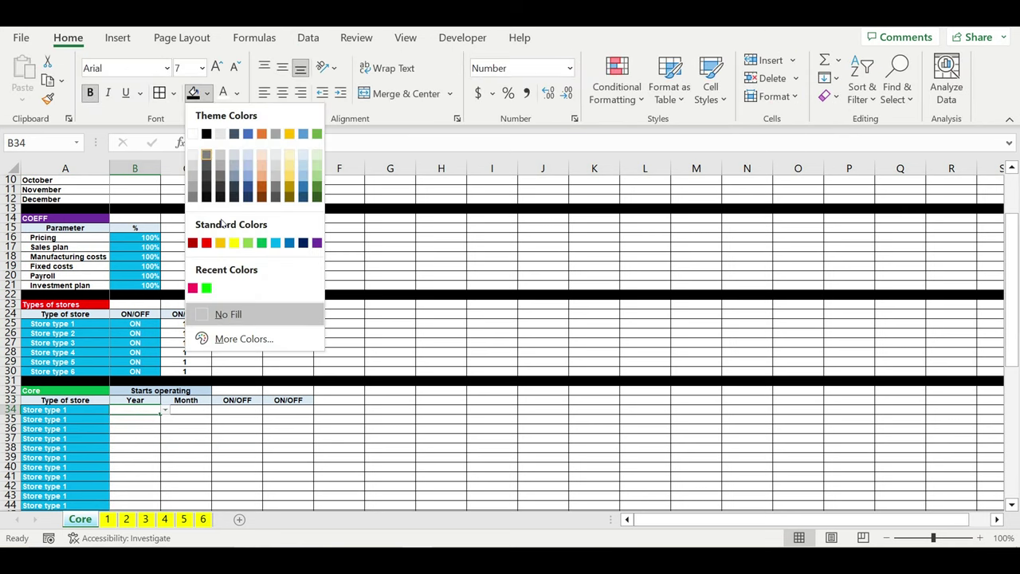
click(275, 244)
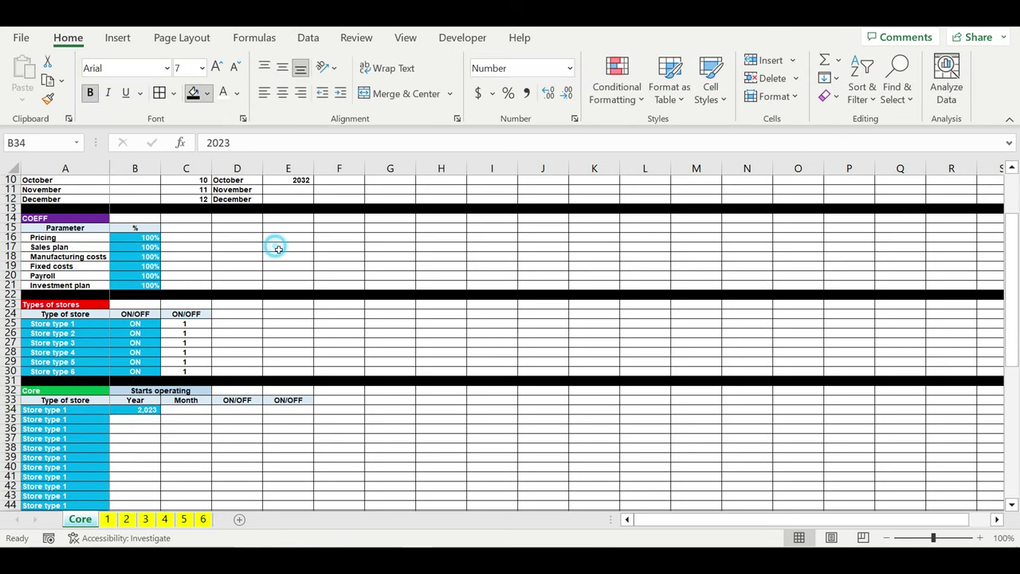
Remove the 1000 separator from B34's number format so it reads 2023
right_click(133, 413)
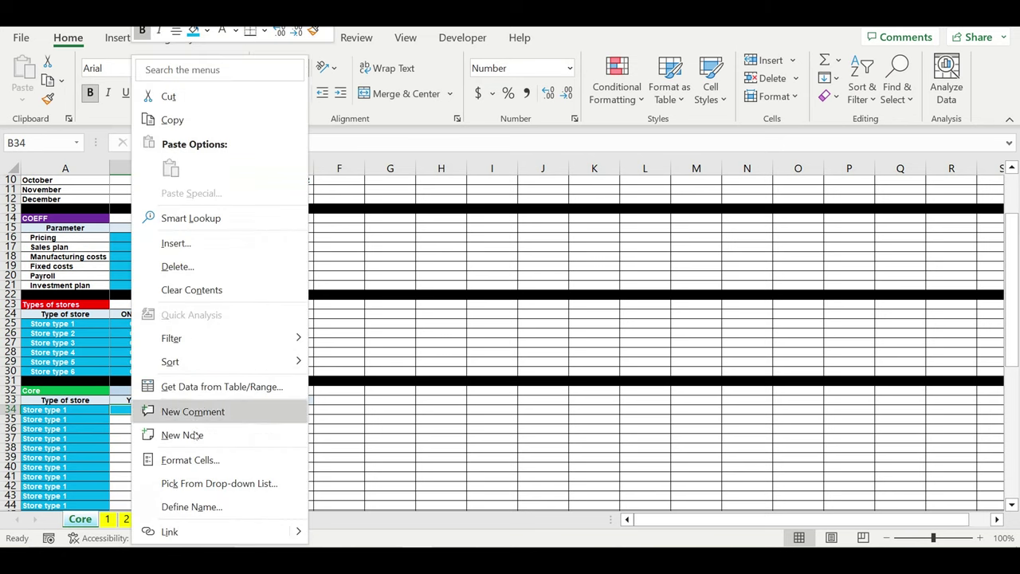
click(192, 461)
click(139, 266)
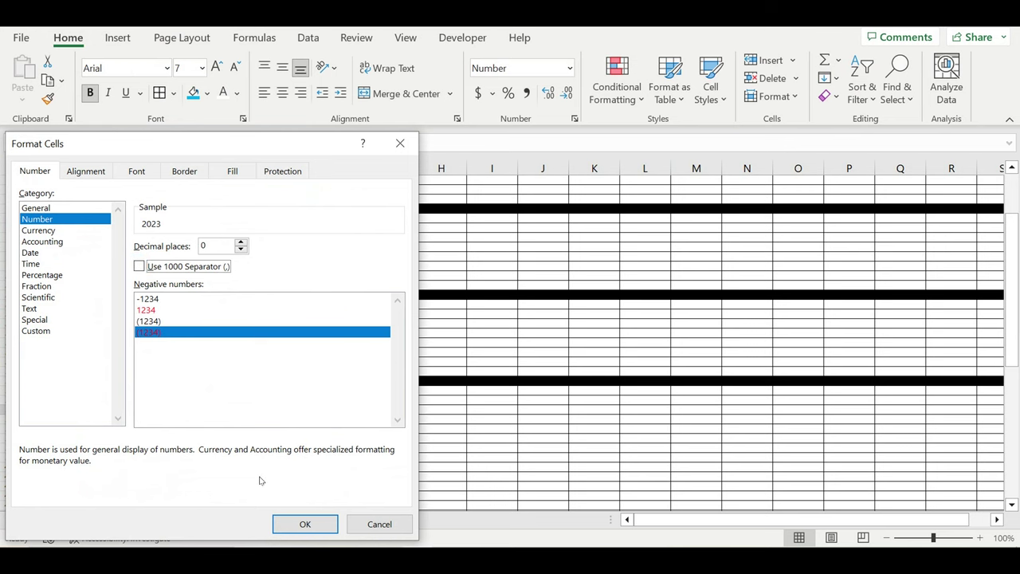
key(Return)
Copy the formatted 2023 year cell into B35:B73
scroll(240, 338, down, 4)
key(ctrl+c)
click(139, 306)
drag(139, 306, 140, 486)
key(ctrl+v)
click(255, 422)
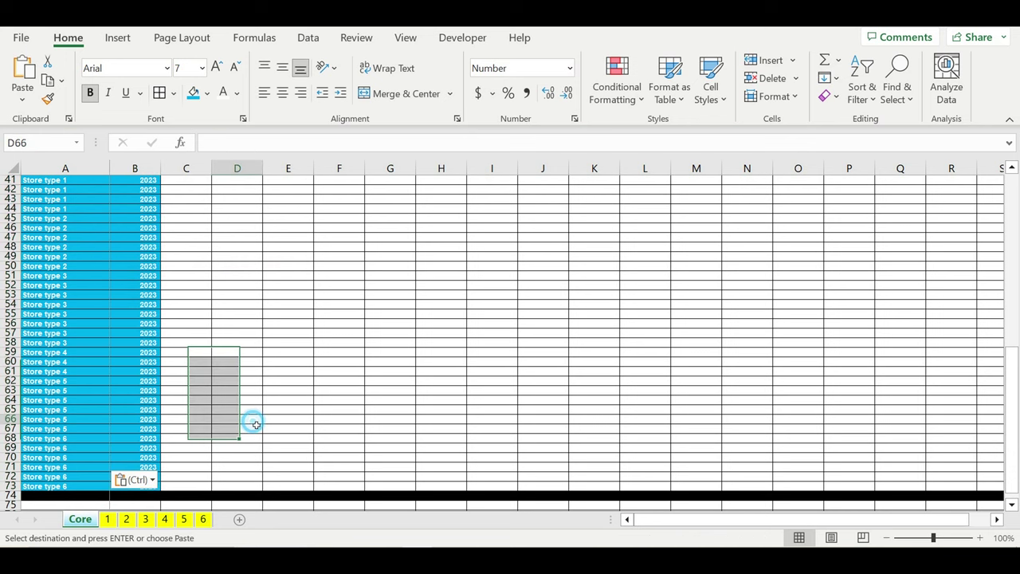
scroll(266, 358, up, 8)
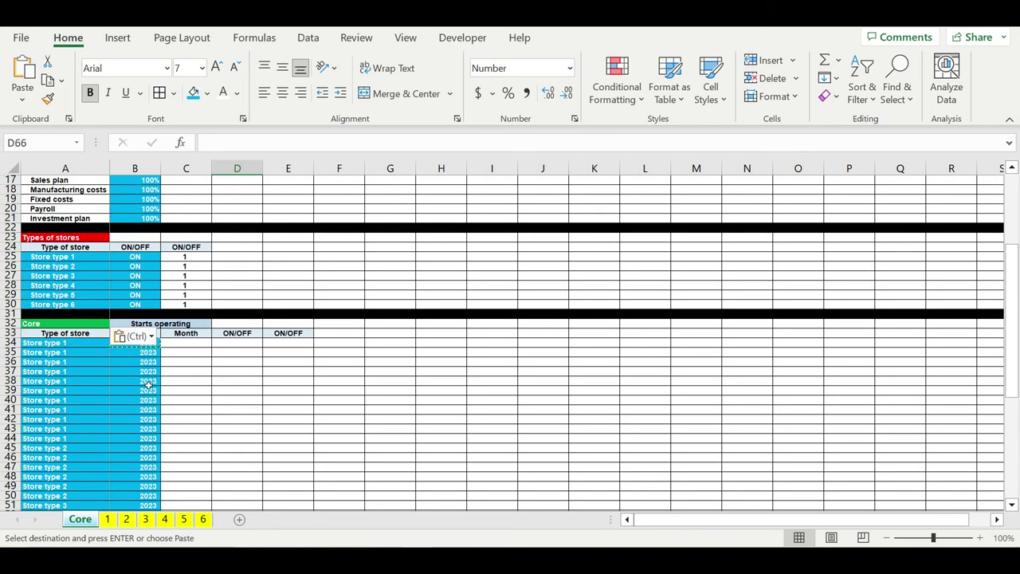
Check B38's year dropdown, review the store names, and select Month cell C34
click(148, 382)
click(165, 381)
click(268, 410)
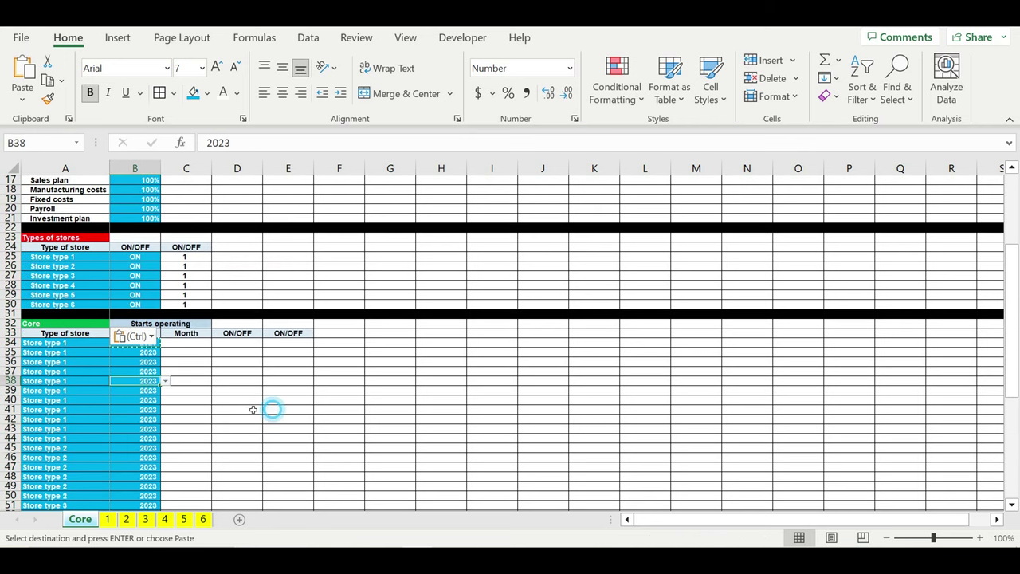
drag(57, 343, 52, 419)
drag(51, 474, 51, 477)
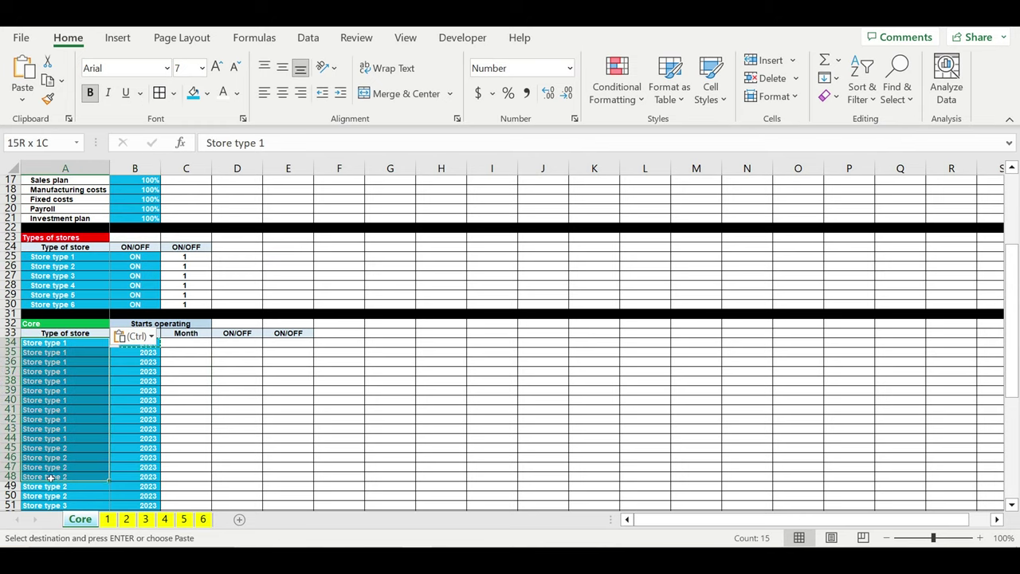
click(232, 402)
click(191, 353)
click(189, 343)
Add a List data validation to C34 sourced from the months in D1:D12
click(308, 37)
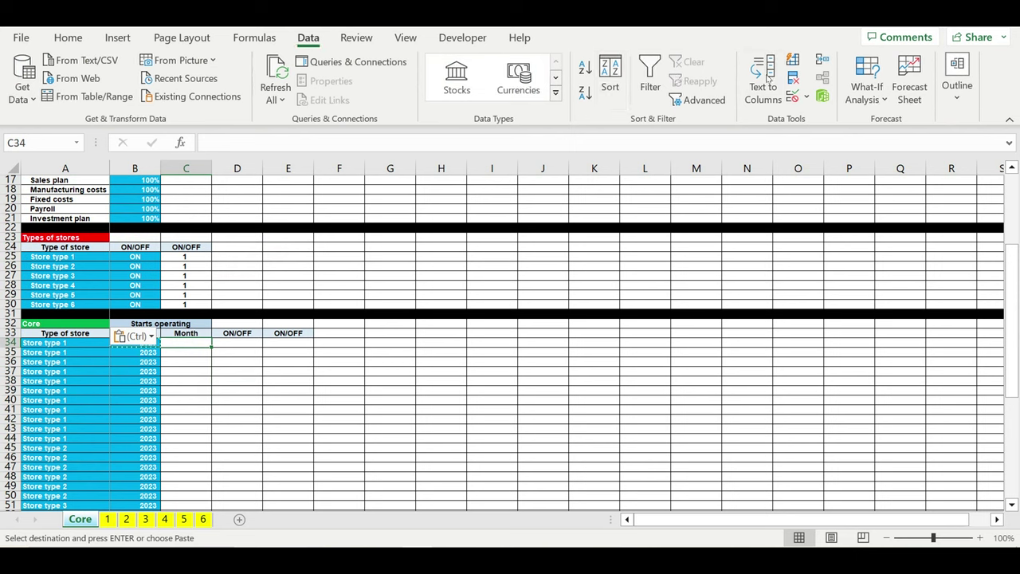
click(807, 96)
click(807, 120)
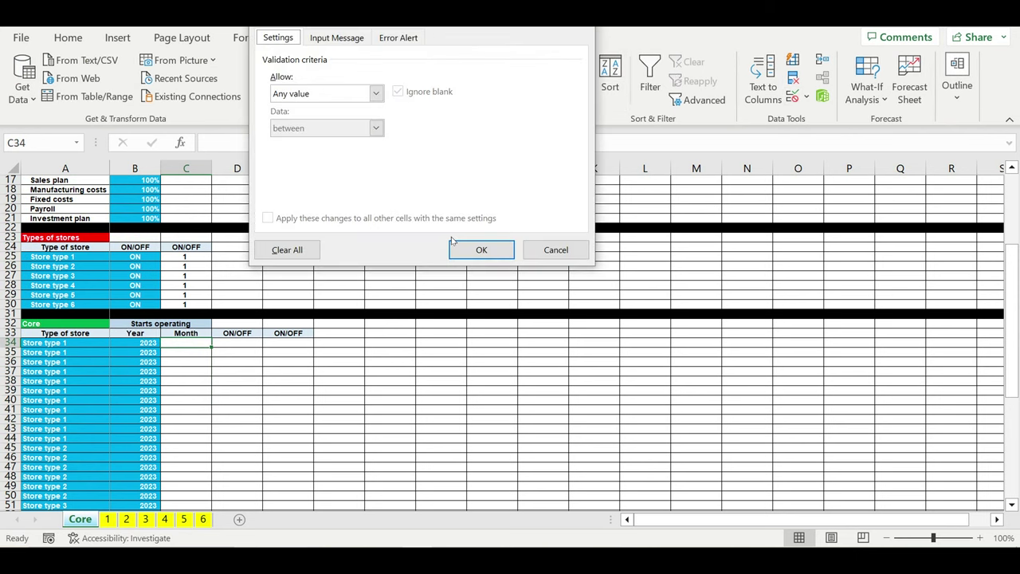
click(375, 93)
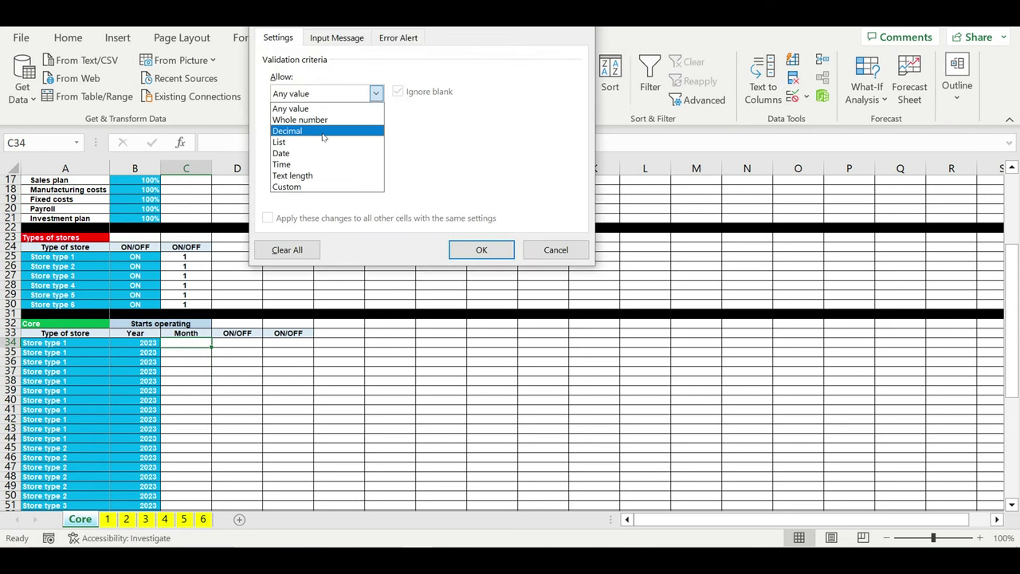
click(322, 142)
click(486, 161)
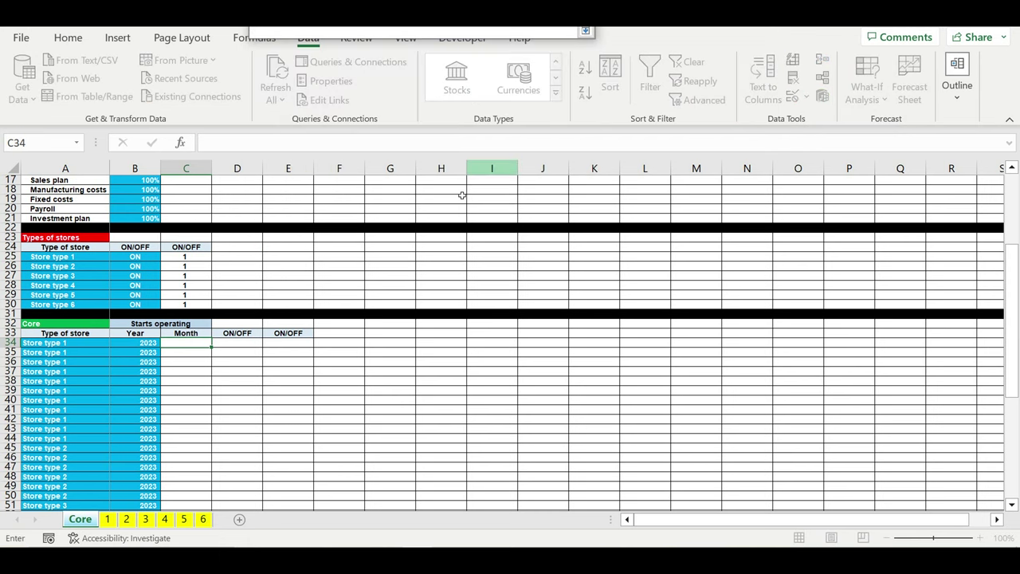
scroll(328, 275, up, 3)
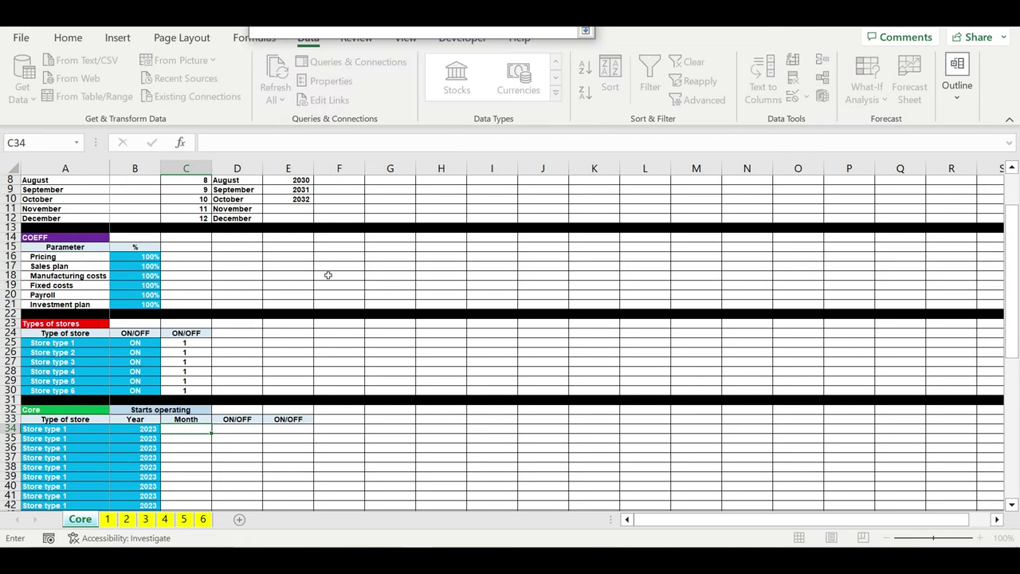
scroll(327, 275, up, 3)
drag(231, 182, 229, 285)
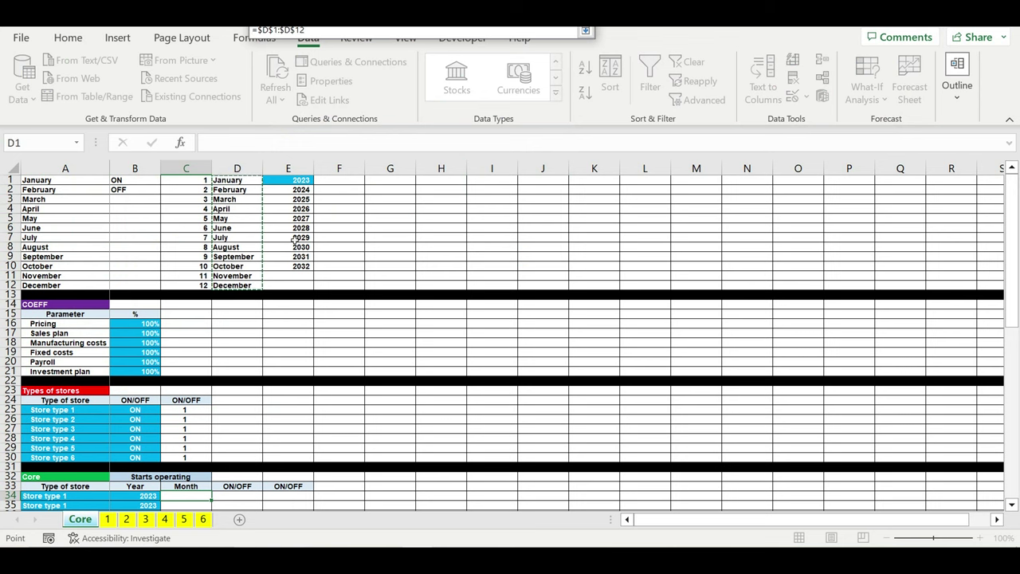
key(Return)
key(Return)
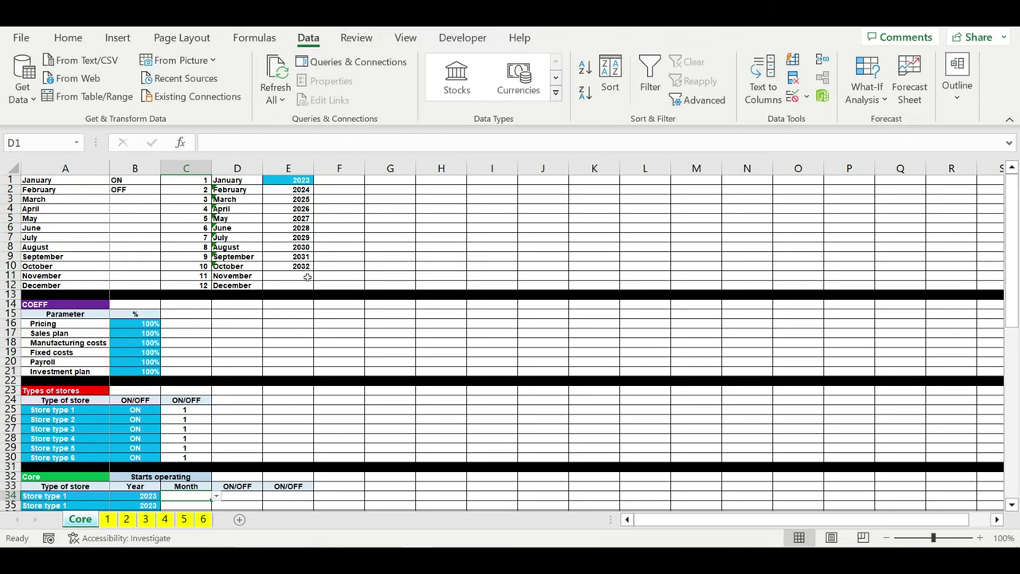
scroll(308, 288, down, 4)
Set C34 to May with blue fill, white text and centred alignment
click(217, 384)
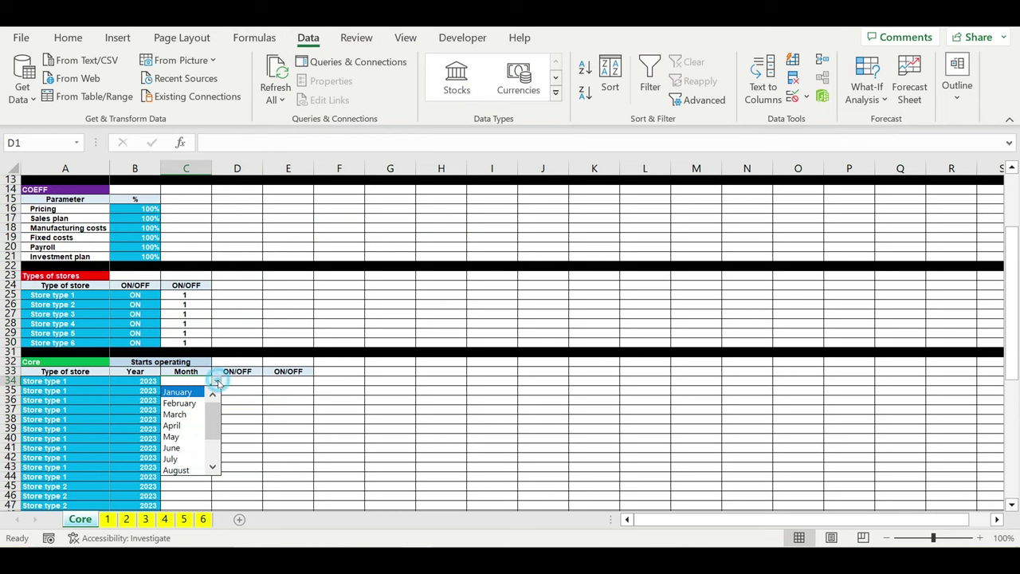
click(195, 435)
click(68, 38)
click(191, 93)
click(222, 94)
click(281, 94)
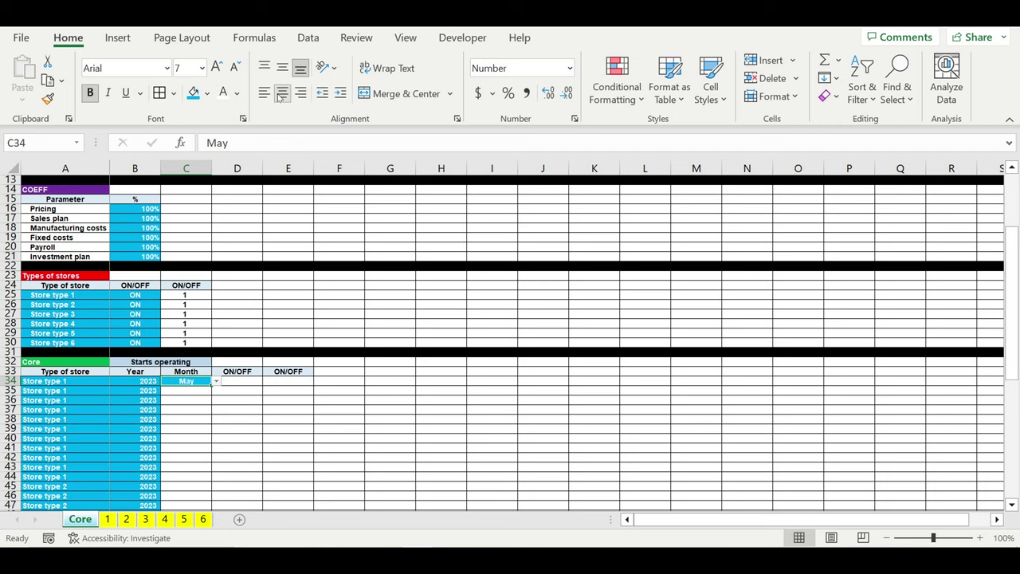
Copy the May cell down the Month column through C73
key(ctrl+c)
scroll(287, 313, down, 5)
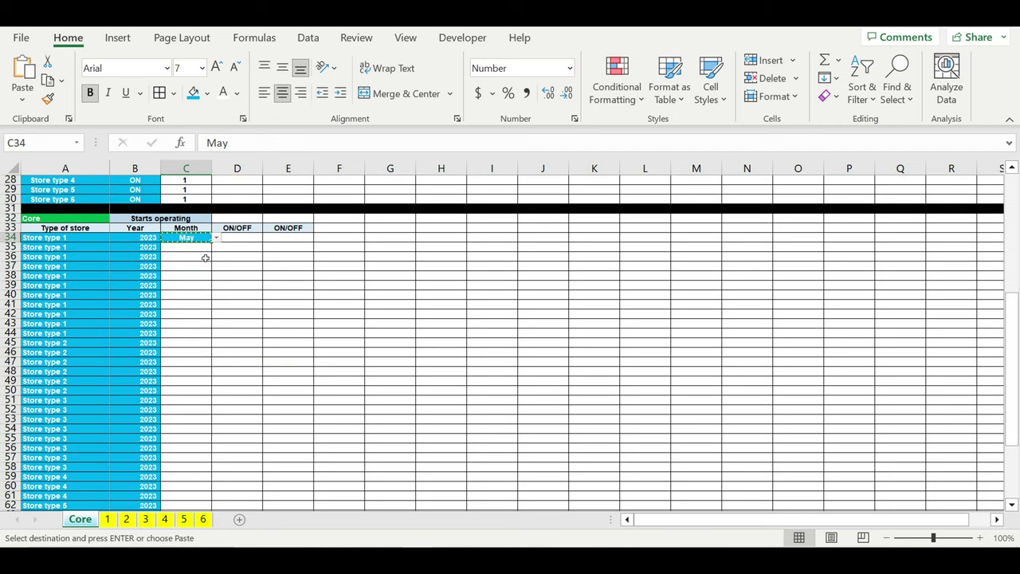
drag(186, 248, 199, 490)
key(ctrl+v)
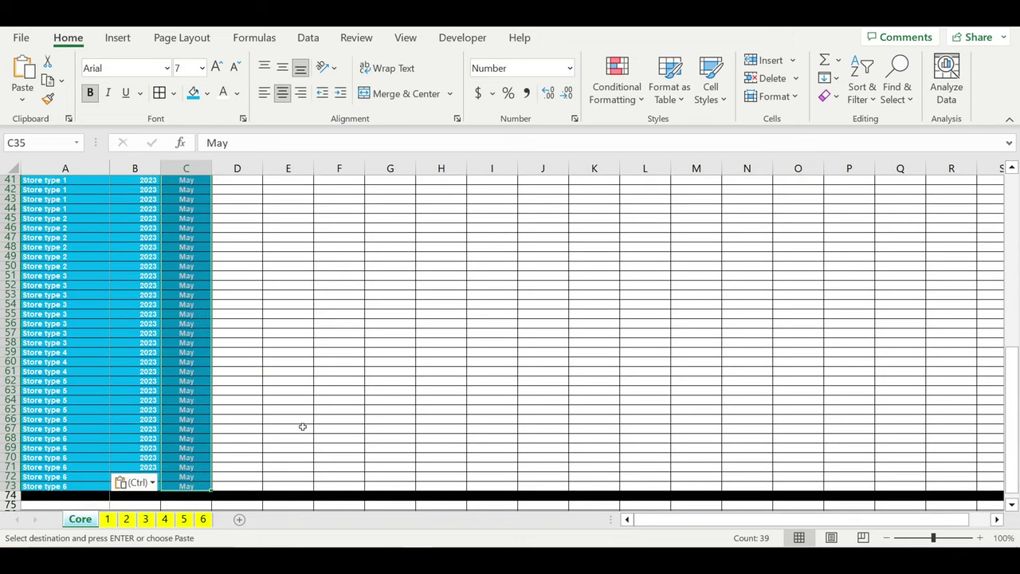
click(304, 425)
Look over the first ON/OFF column's cells, ending on D34
scroll(304, 425, up, 10)
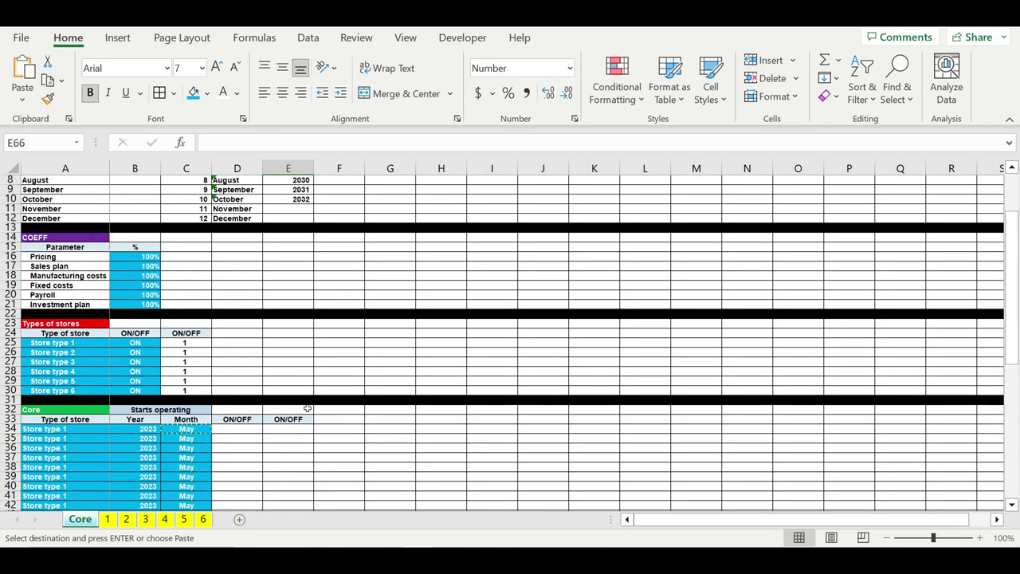
scroll(306, 401, down, 3)
drag(239, 339, 239, 447)
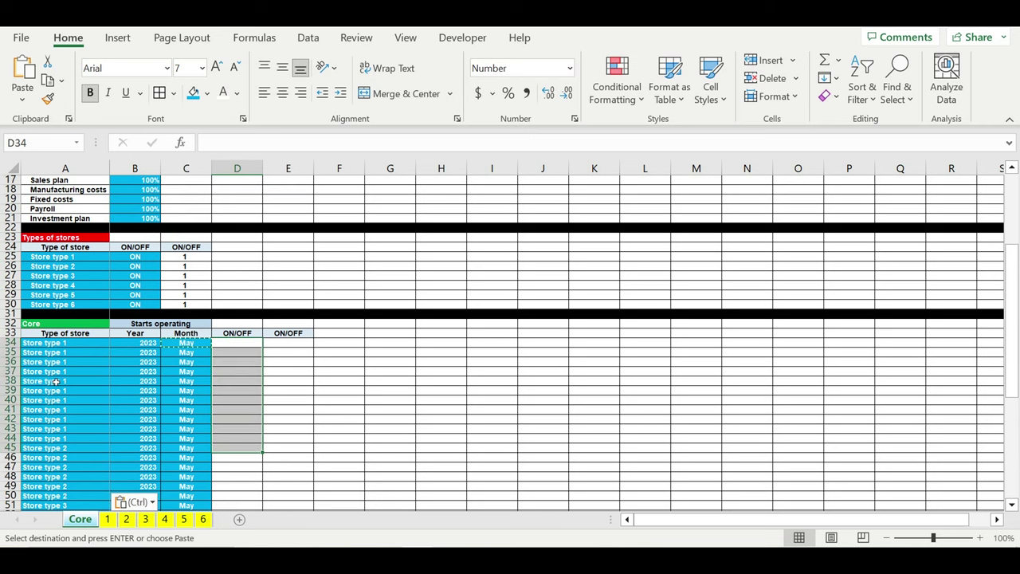
click(64, 419)
click(69, 458)
click(69, 400)
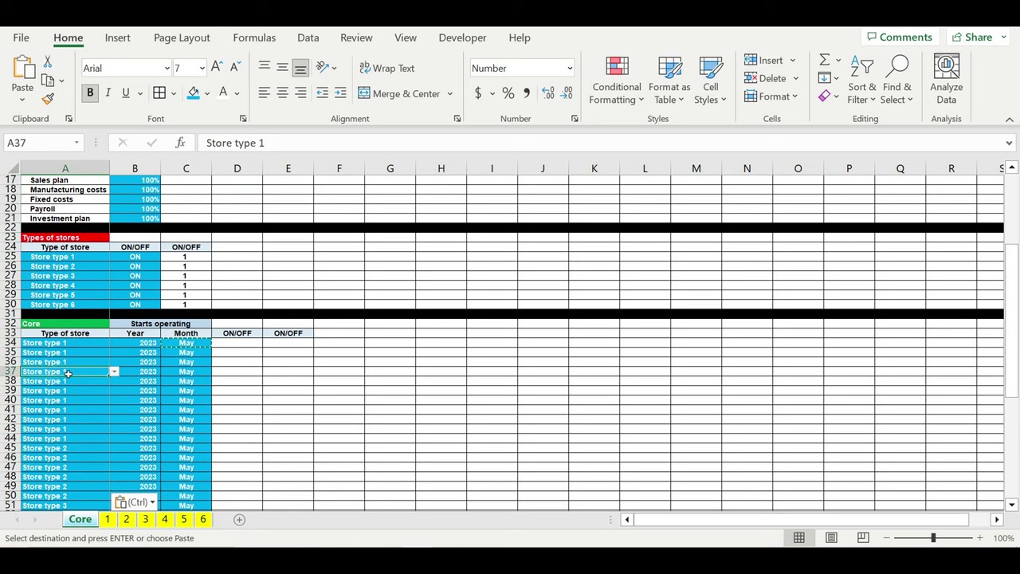
click(239, 343)
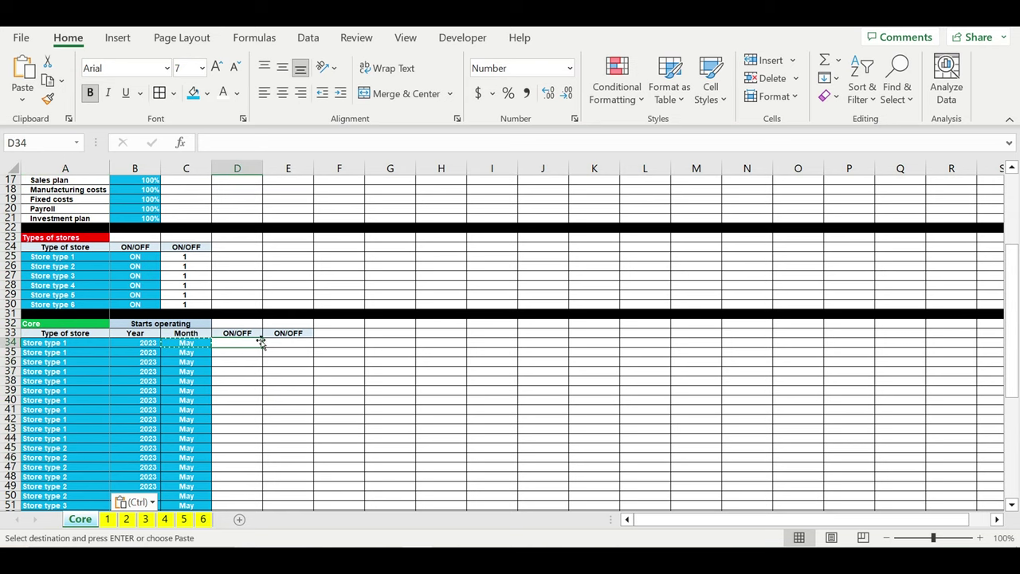
Merge D32:E32 into a 'LOCAL' header with dark blue fill and white text
drag(246, 323, 270, 329)
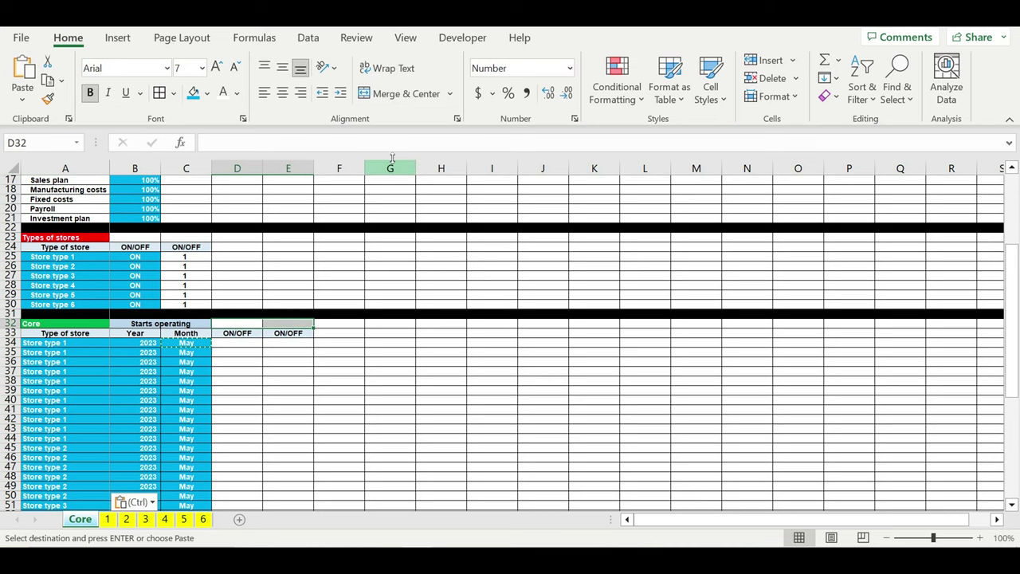
click(372, 94)
text(LOCAL)
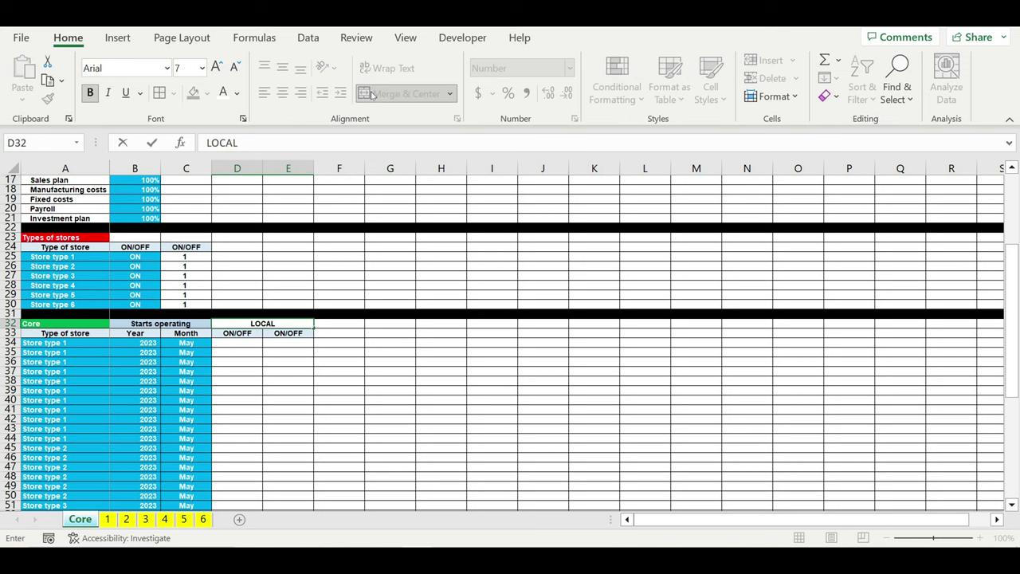
key(Return)
click(258, 325)
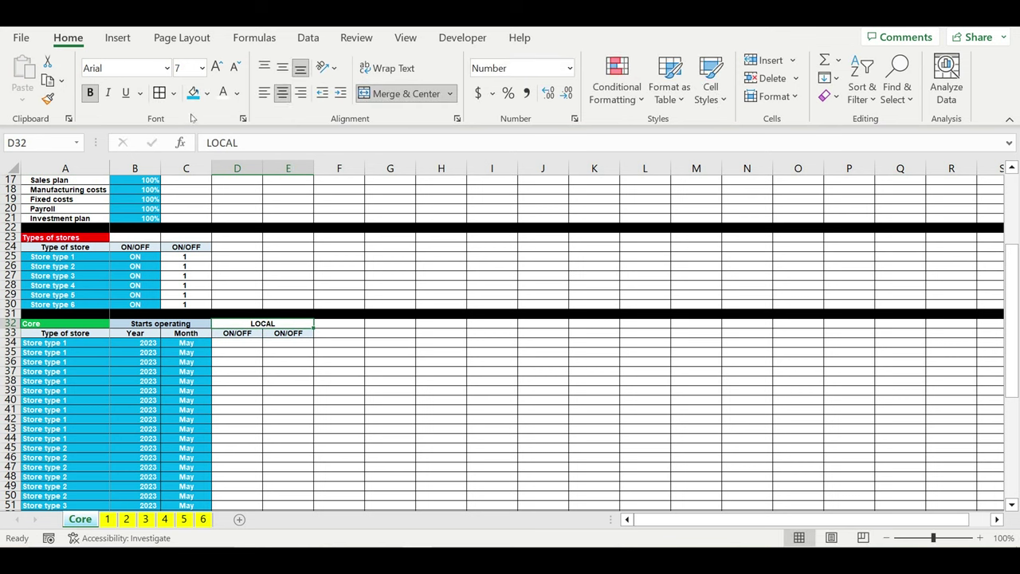
click(205, 94)
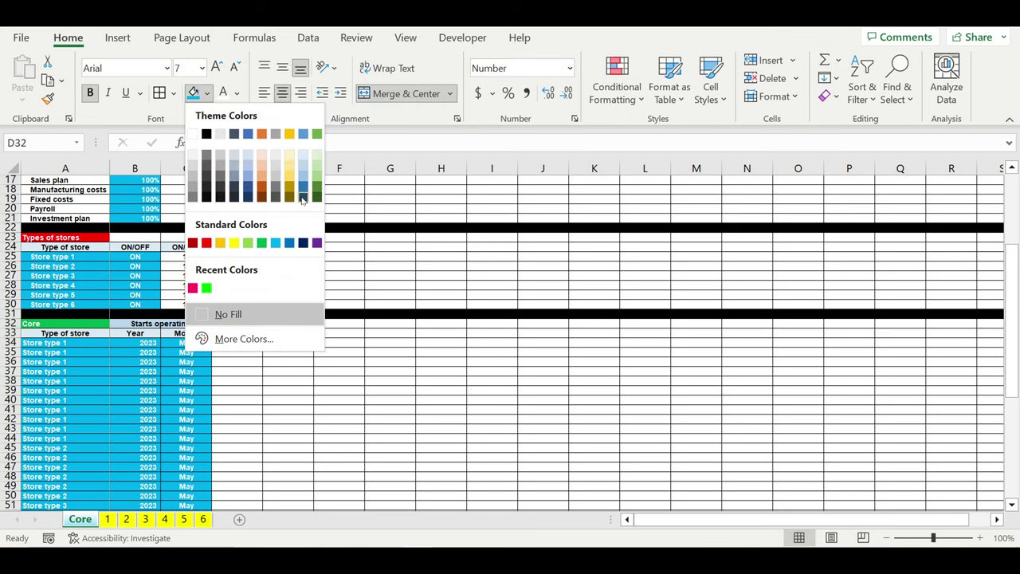
click(303, 196)
click(224, 93)
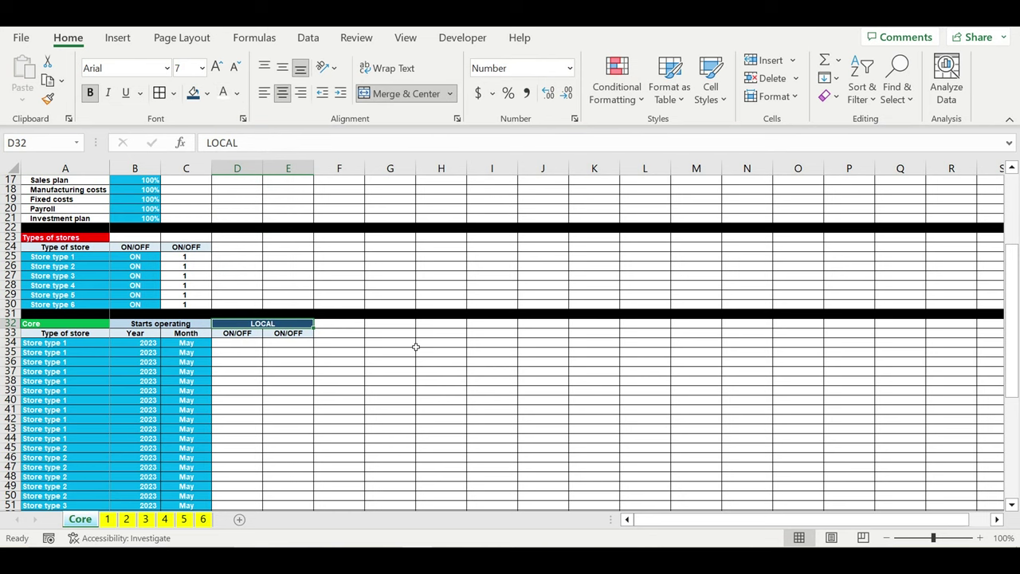
Add a List data validation to D34 sourced from the ON/OFF cells B1:B2
click(417, 351)
click(237, 344)
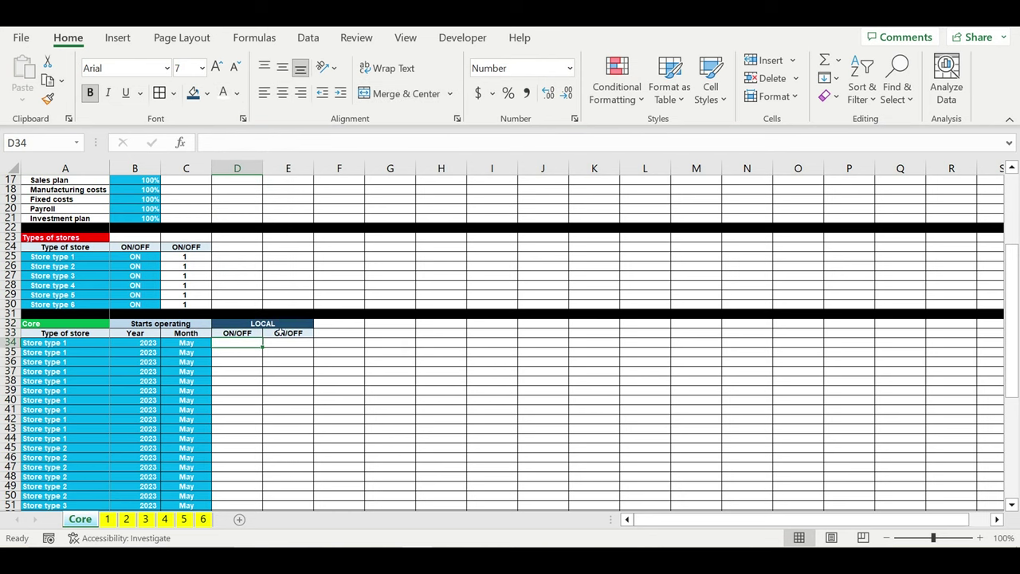
click(308, 37)
click(807, 96)
click(825, 119)
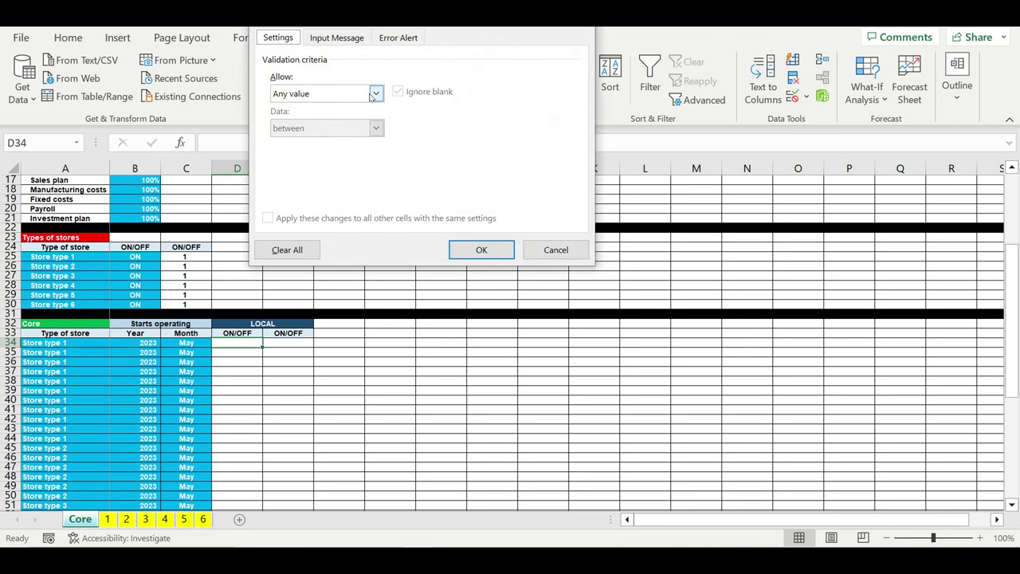
click(375, 94)
click(303, 139)
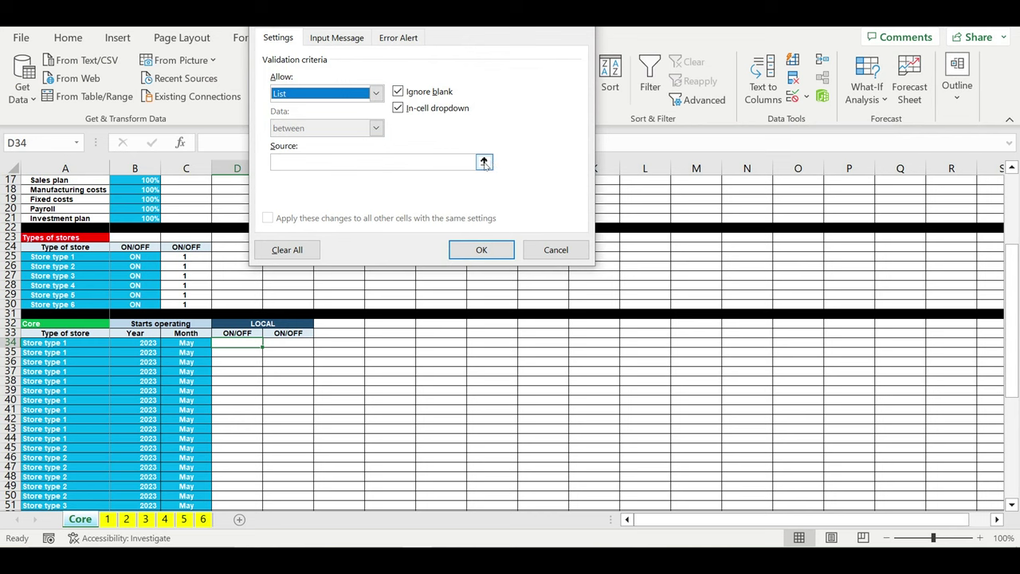
click(484, 163)
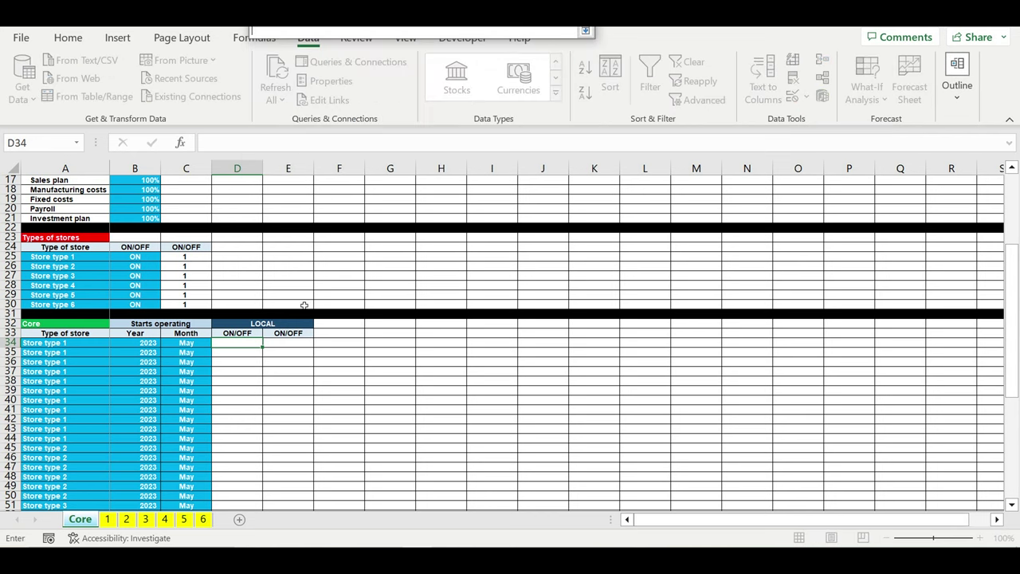
scroll(160, 203, up, 5)
drag(131, 184, 129, 193)
key(Return)
key(Return)
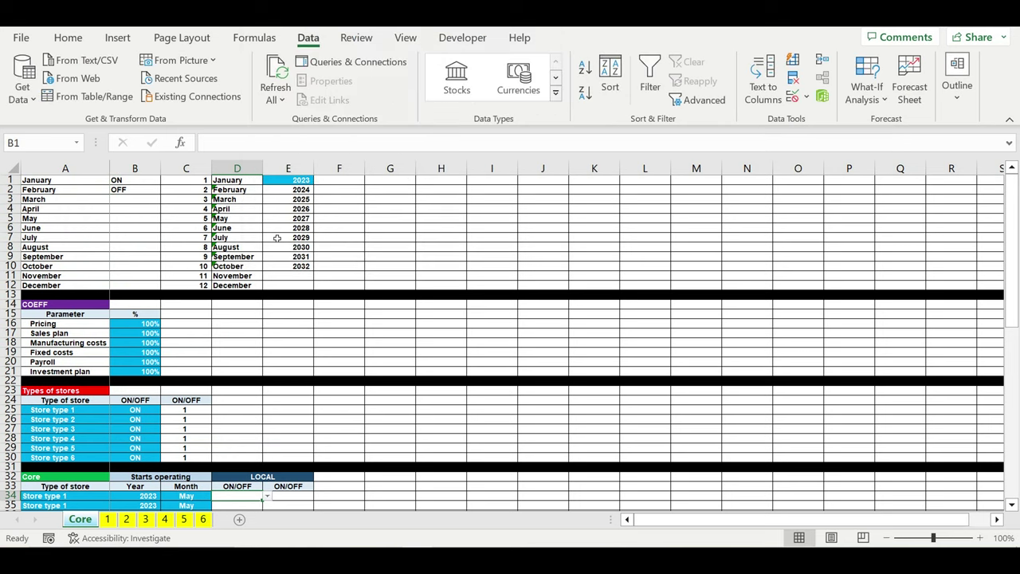
scroll(333, 272, down, 4)
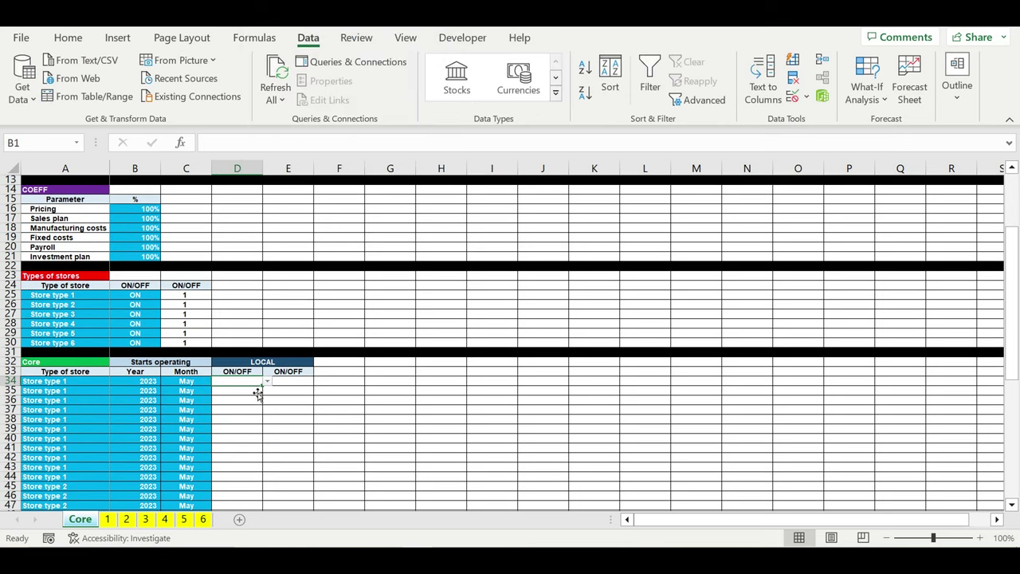
Set D34 to ON, centred, with white text on blue fill
click(267, 382)
click(240, 392)
click(68, 38)
click(283, 93)
scroll(335, 283, down, 5)
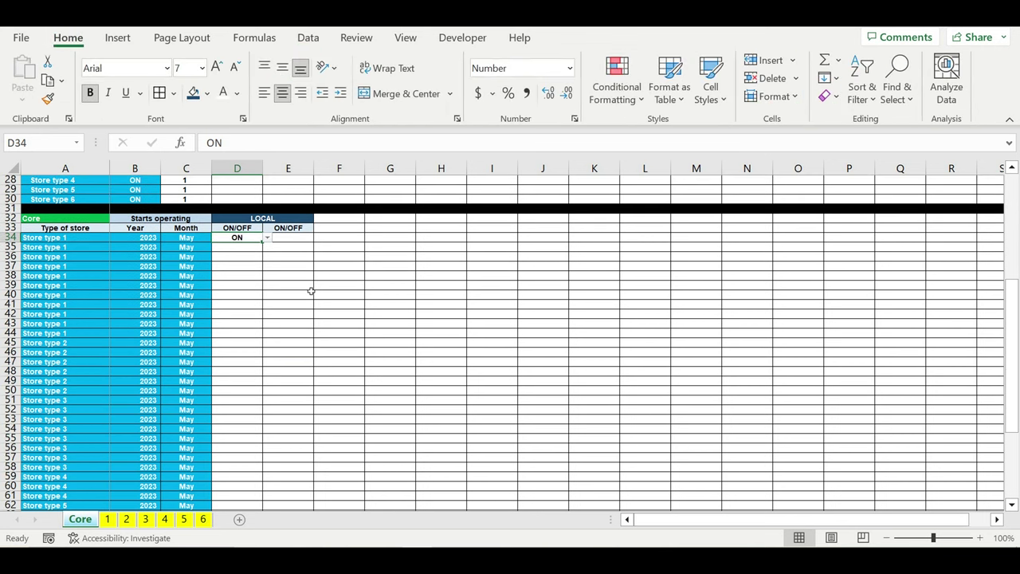
click(223, 93)
click(206, 94)
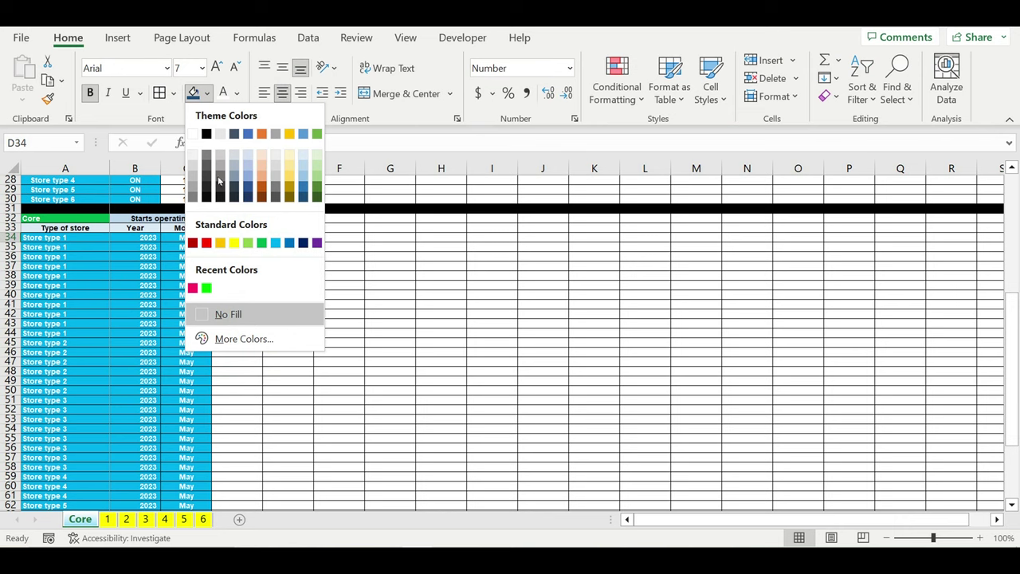
click(275, 243)
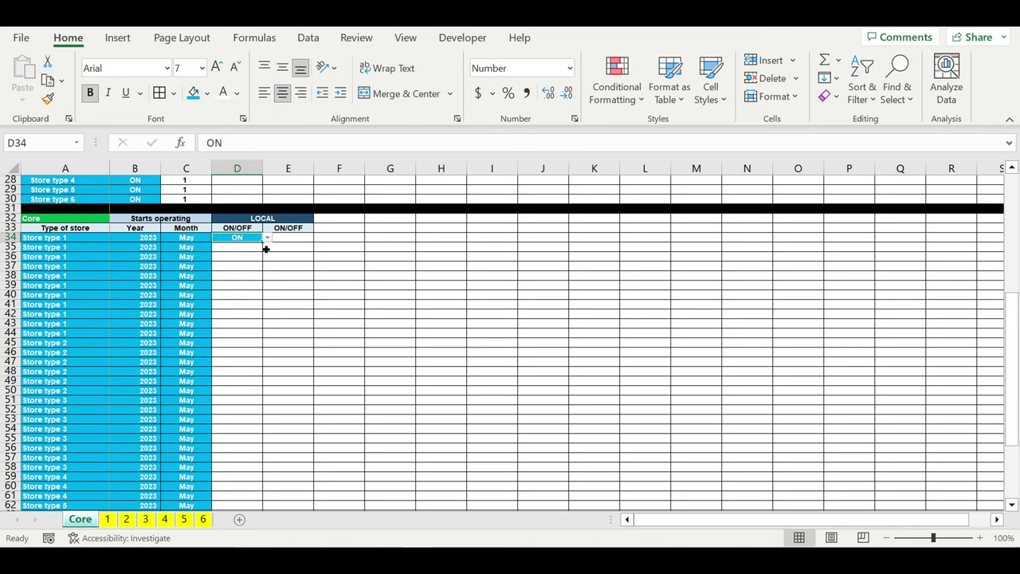
Fill the blue ON down to D73, then select E34 and the flag formula in C25
drag(263, 242, 275, 482)
click(337, 383)
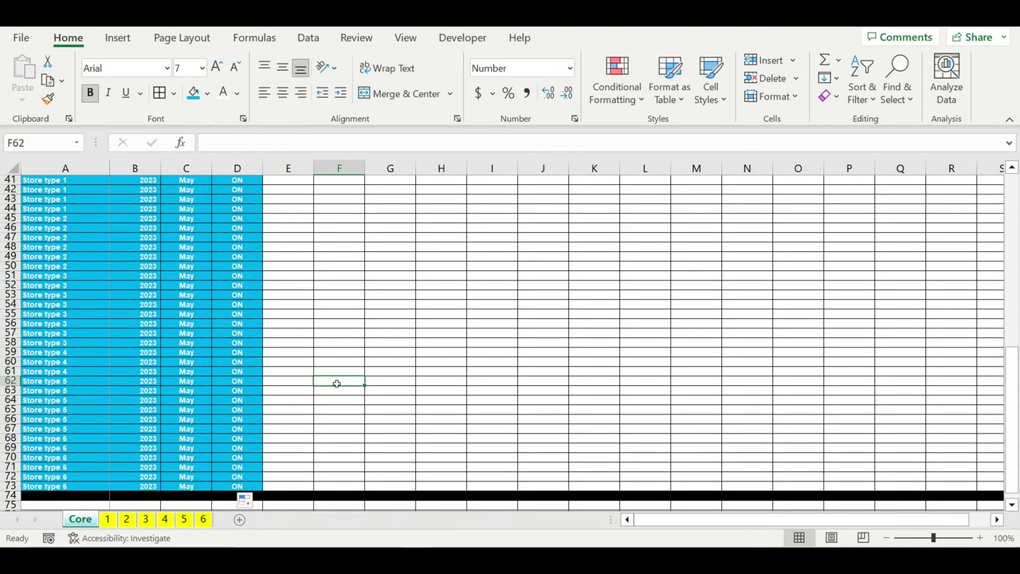
scroll(337, 383, up, 10)
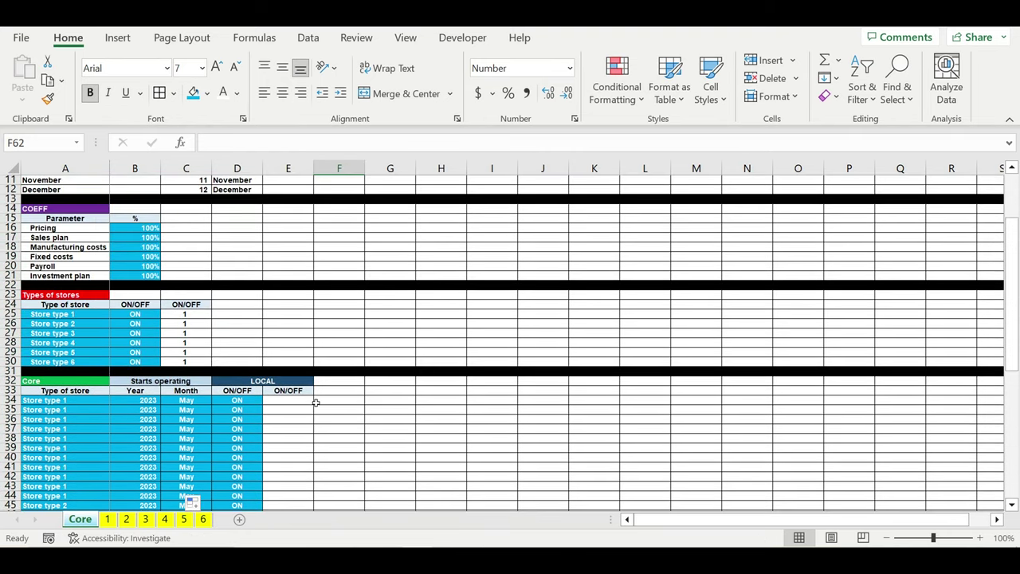
click(289, 405)
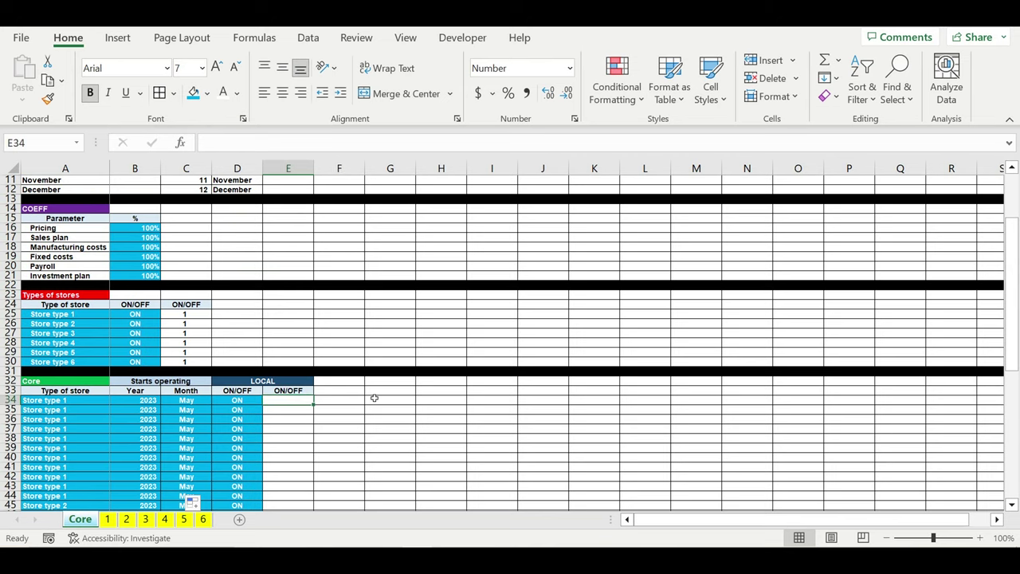
click(195, 315)
key(ctrl+c)
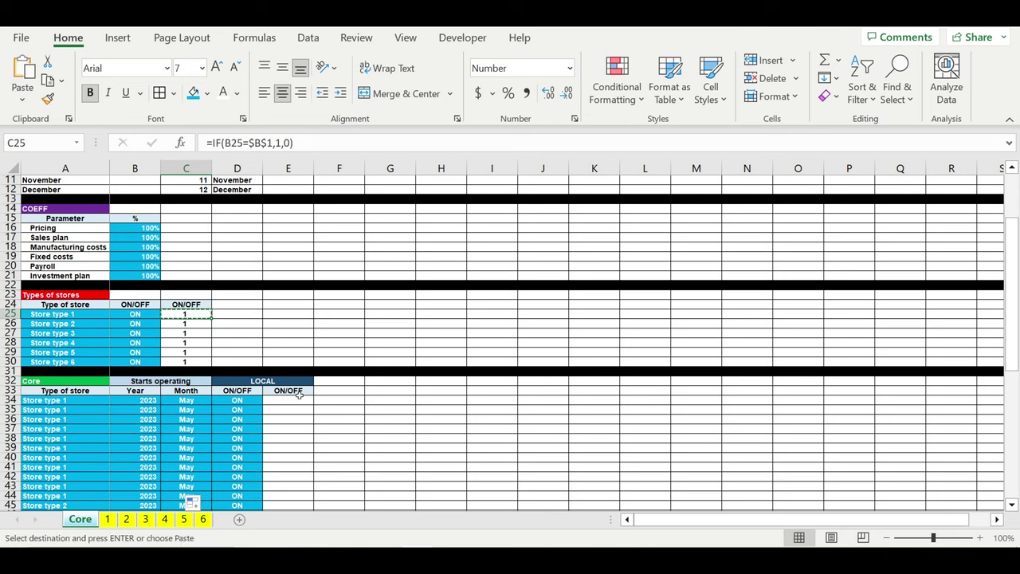
click(296, 401)
key(ctrl+v)
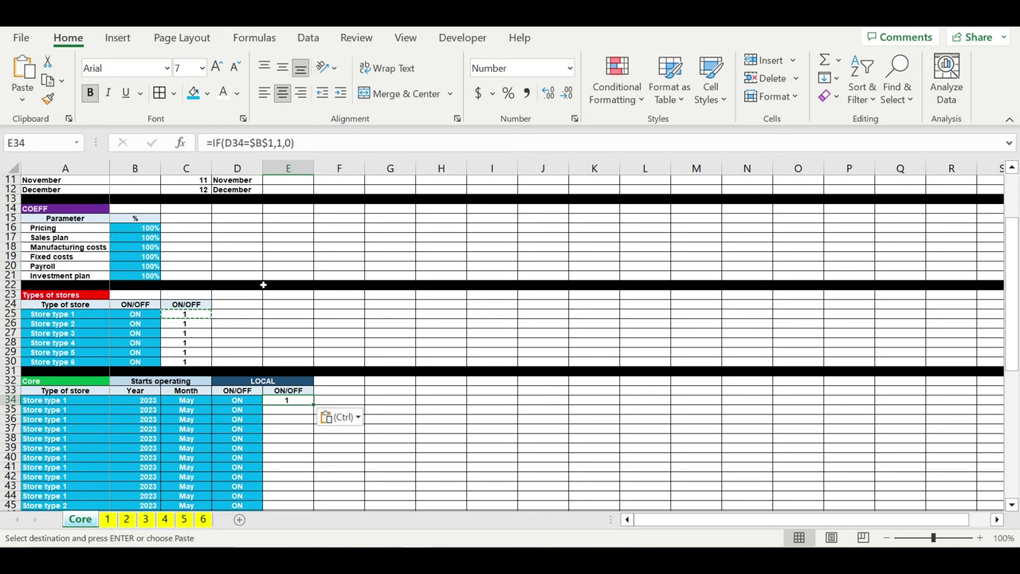
key(F2)
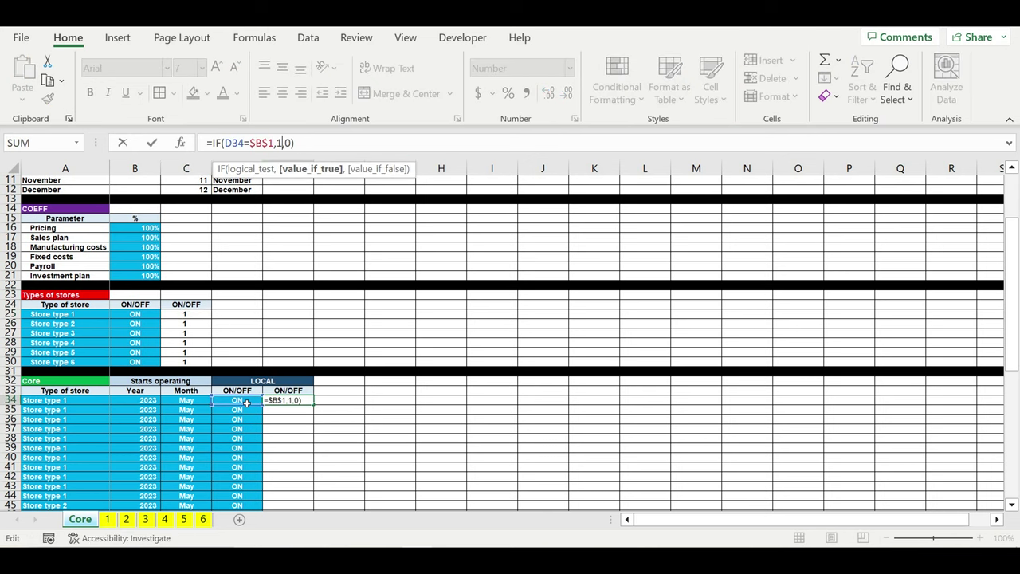
scroll(239, 285, up, 4)
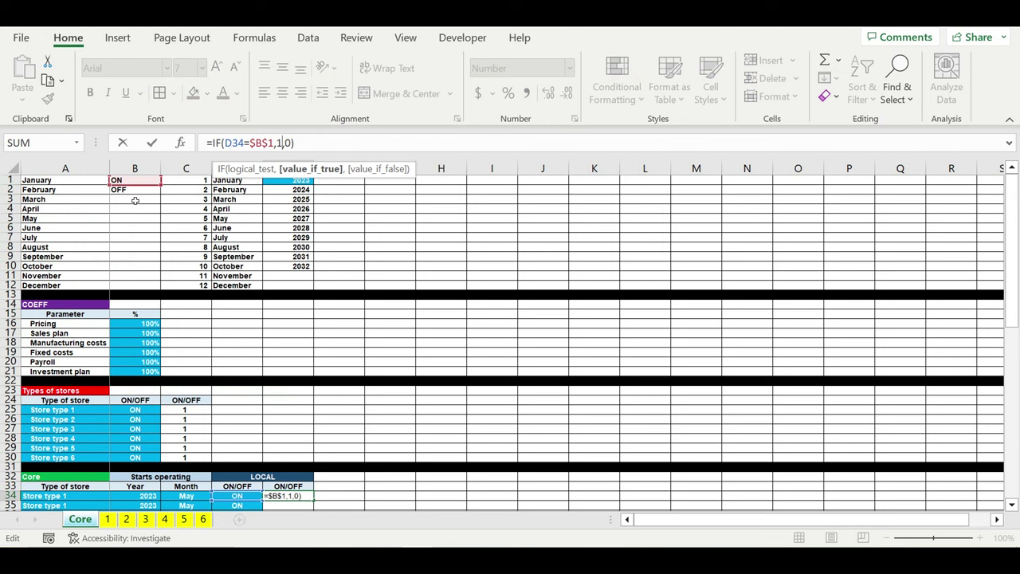
key(Return)
scroll(428, 426, down, 4)
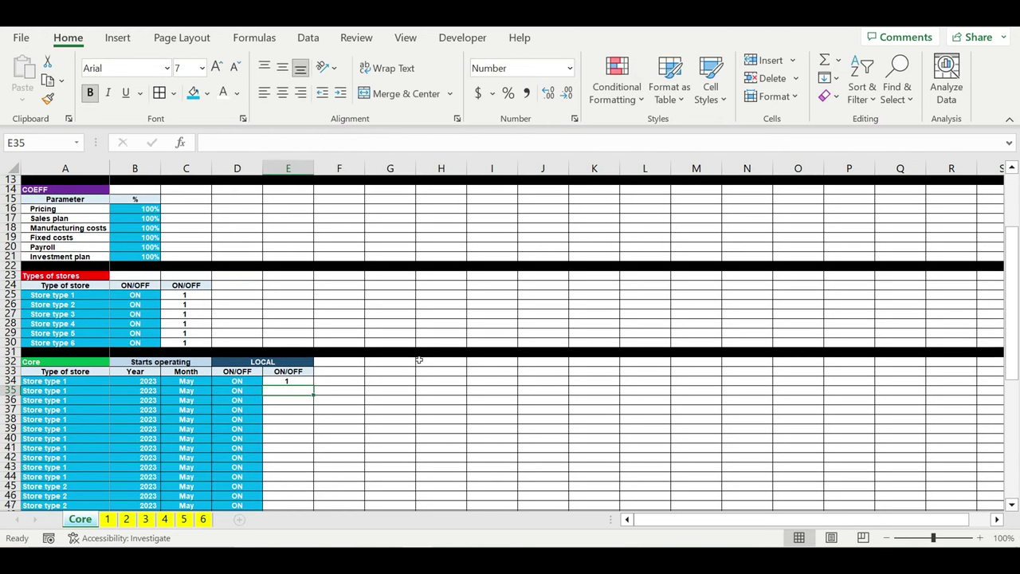
click(287, 382)
drag(314, 386, 303, 490)
scroll(374, 429, up, 13)
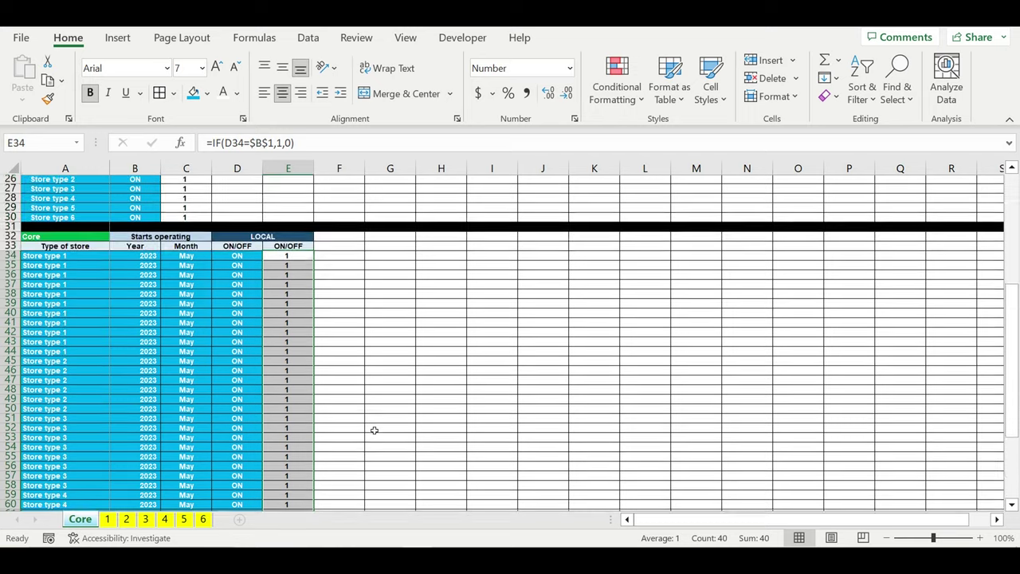
scroll(377, 442, down, 5)
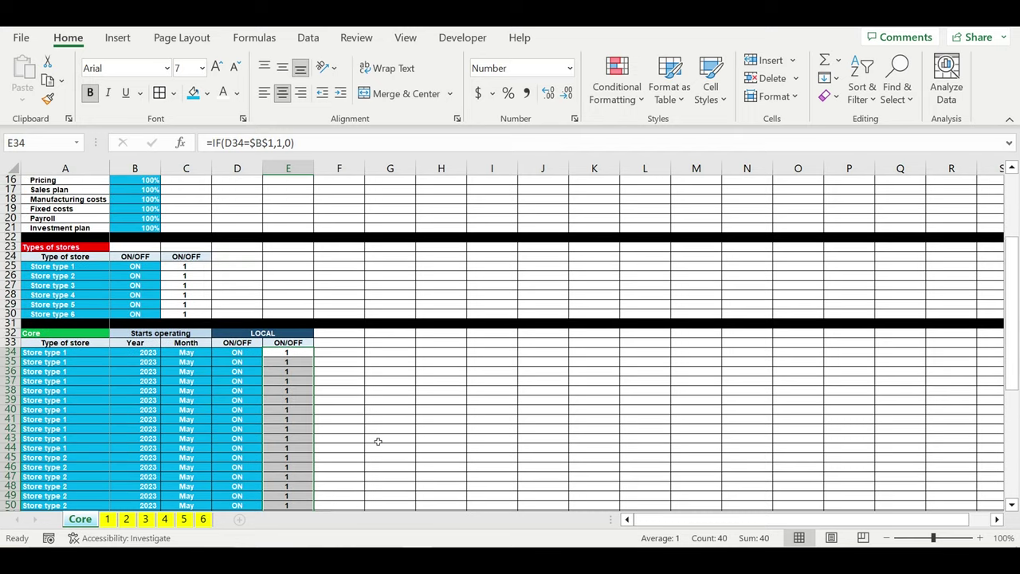
click(374, 400)
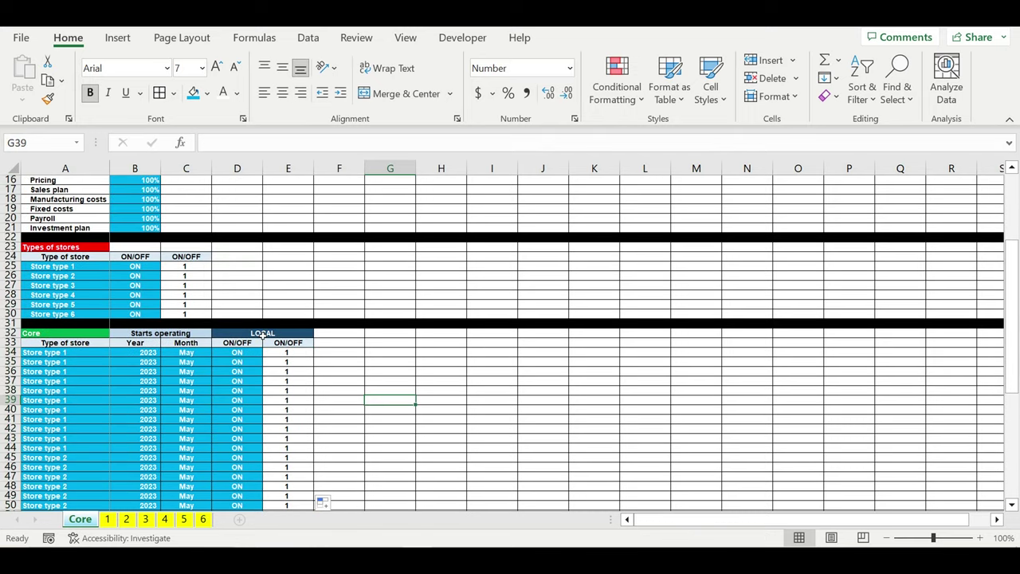
drag(263, 335, 260, 345)
click(341, 375)
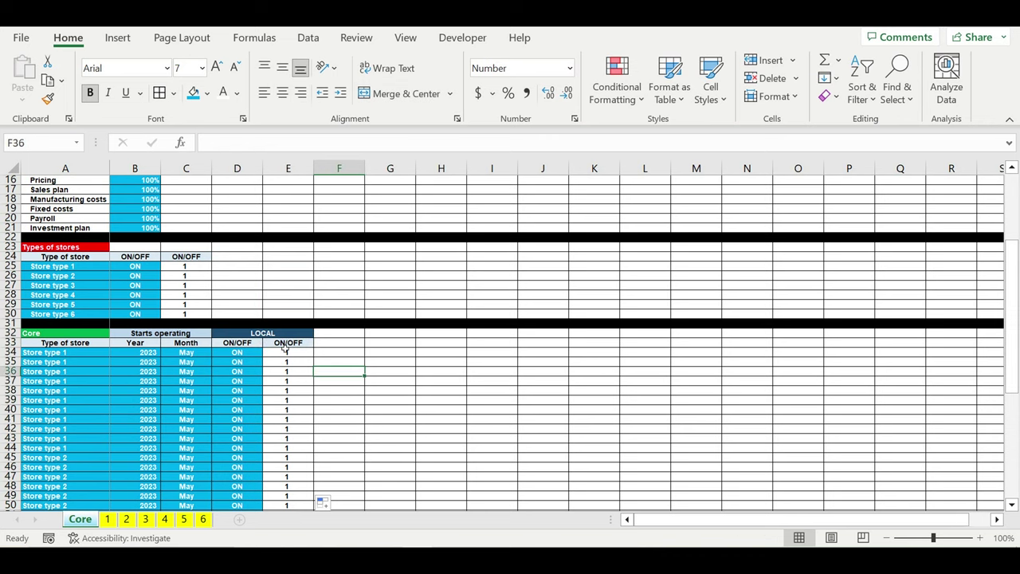
click(331, 345)
text(ON/OFF)
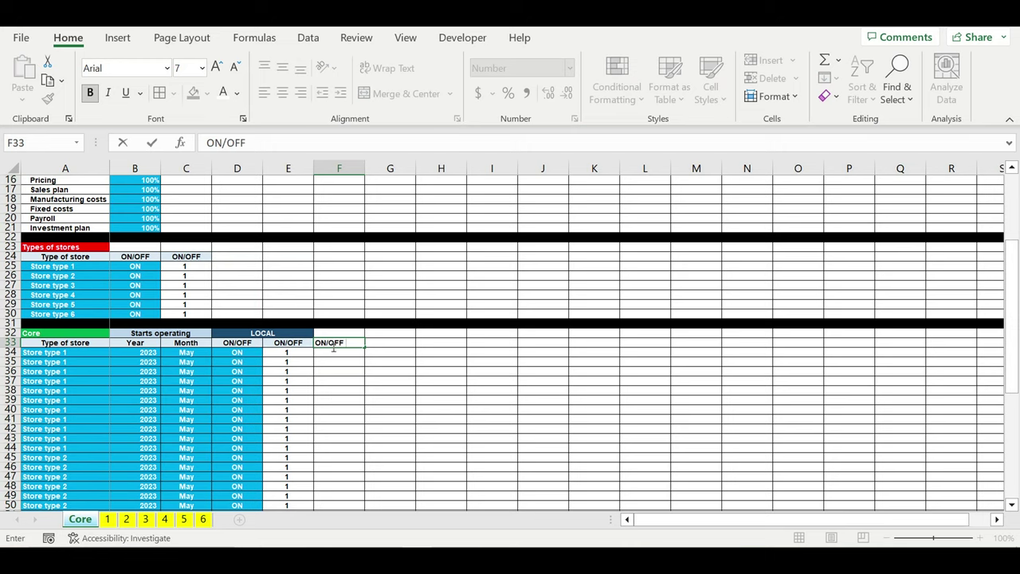
text( Globa)
Commit the 'ON/OFF Global' header and autofit column F, undoing a trial orange fill
key(Return)
key(Return)
double_click(366, 169)
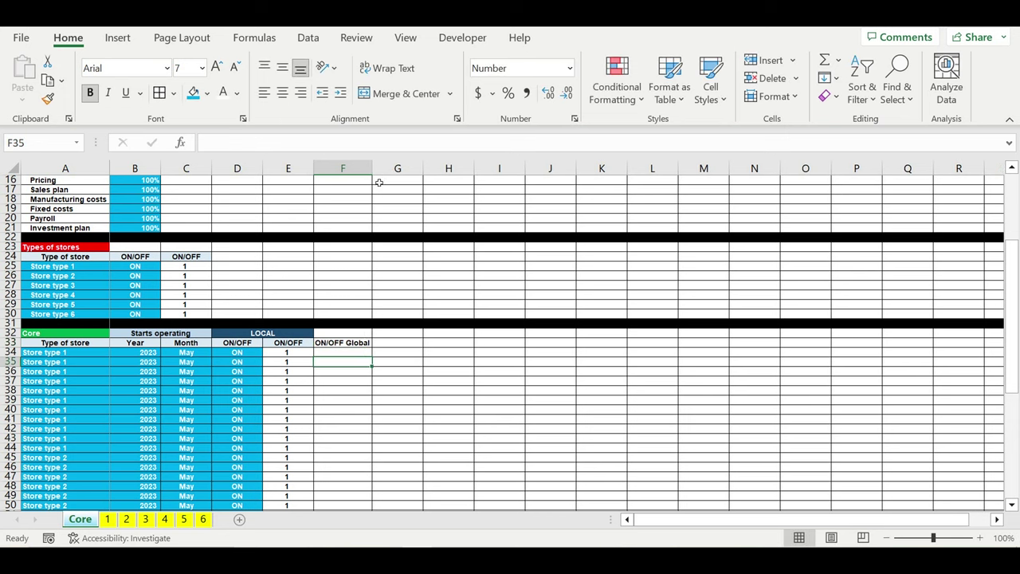
click(347, 345)
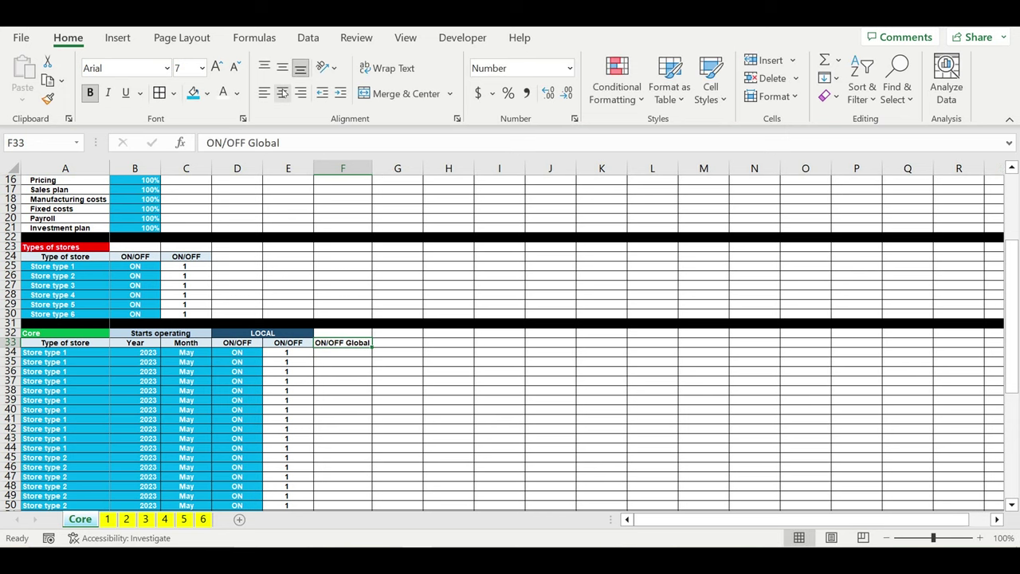
click(208, 97)
click(223, 240)
key(ctrl+z)
click(437, 387)
click(343, 353)
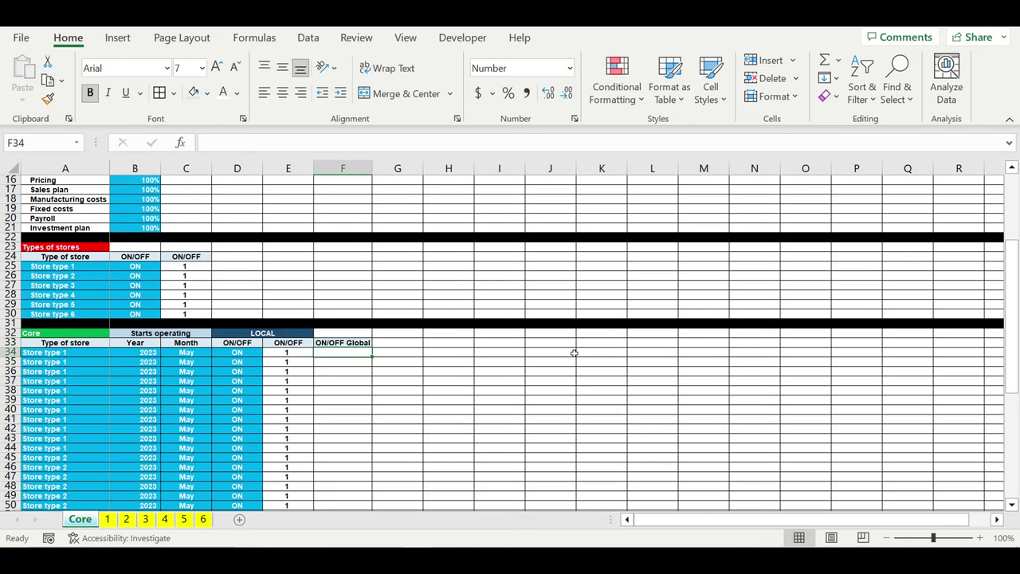
Start F34's formula as VLOOKUP(A34,A25:C30,3,0)
text(=vl)
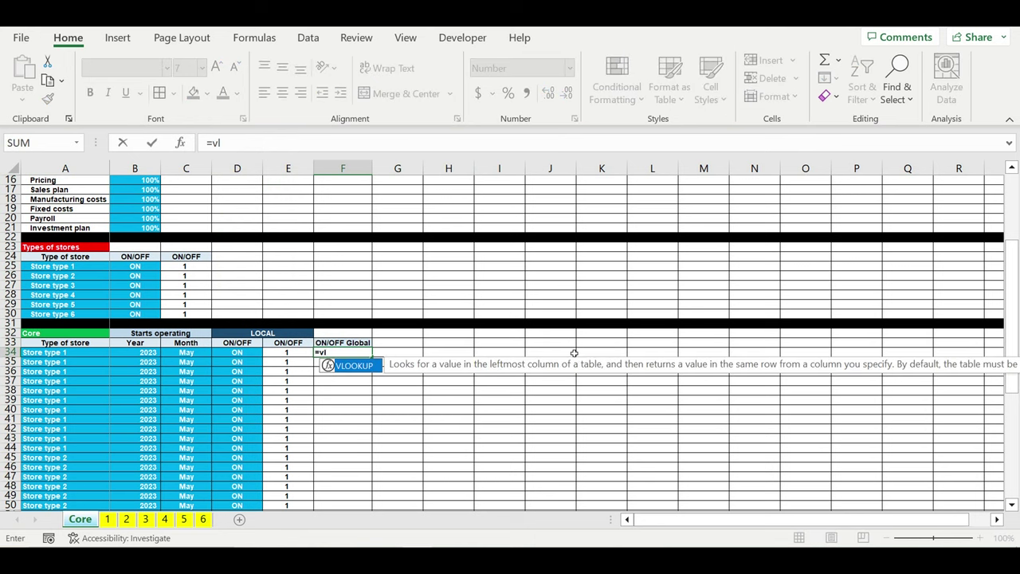
double_click(352, 366)
click(58, 353)
text(,)
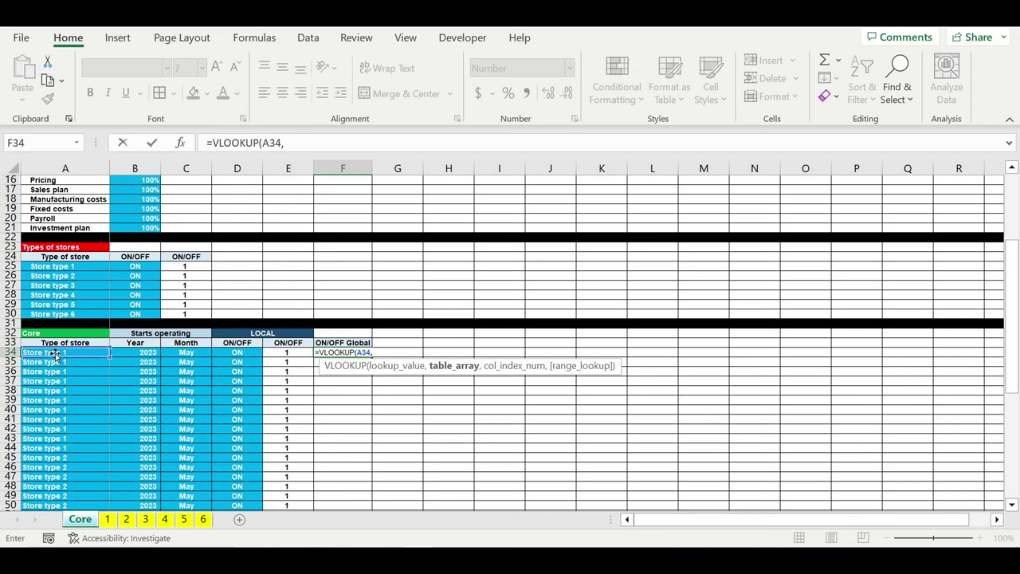
drag(57, 266, 180, 315)
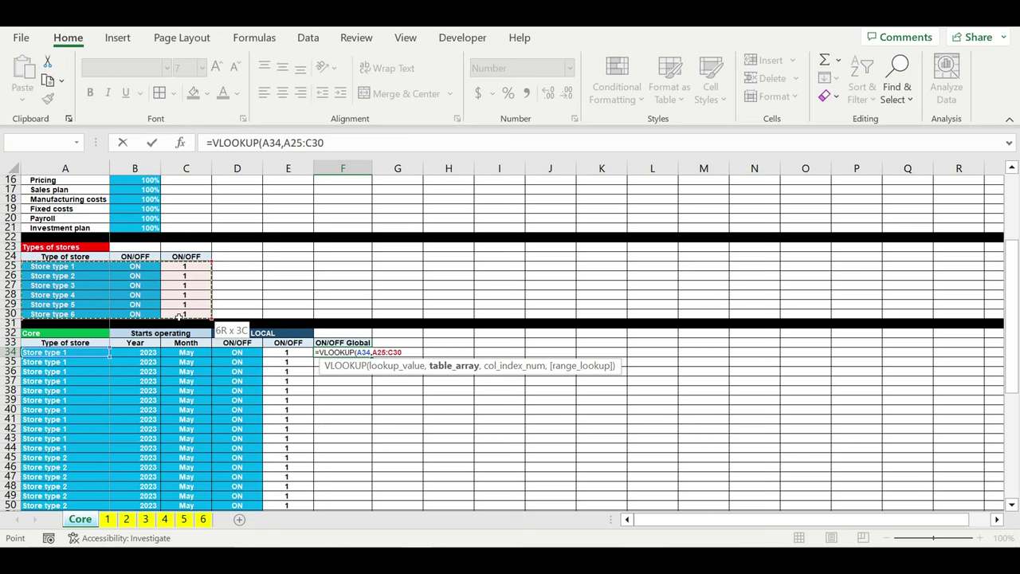
click(341, 142)
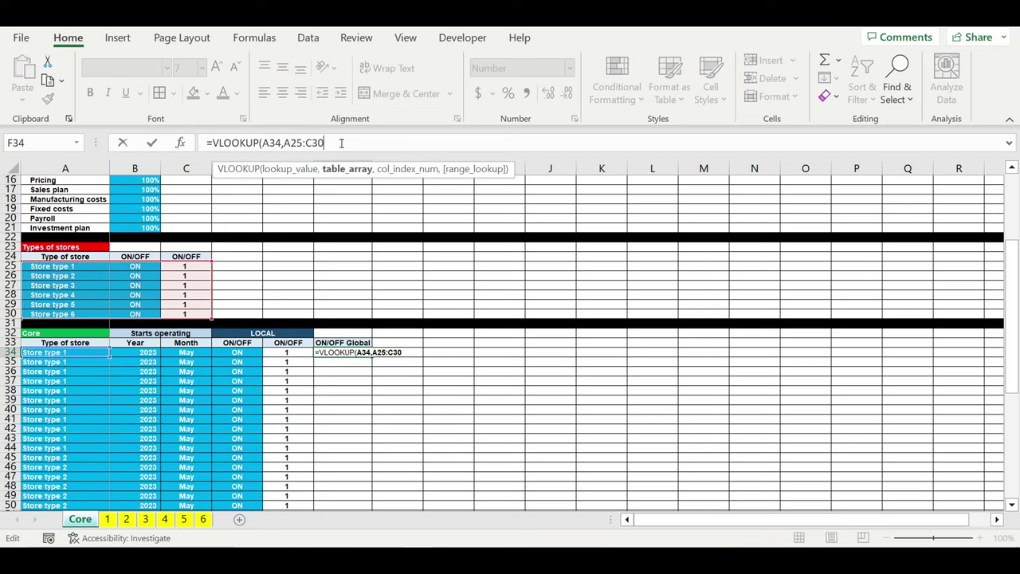
text(,3,)
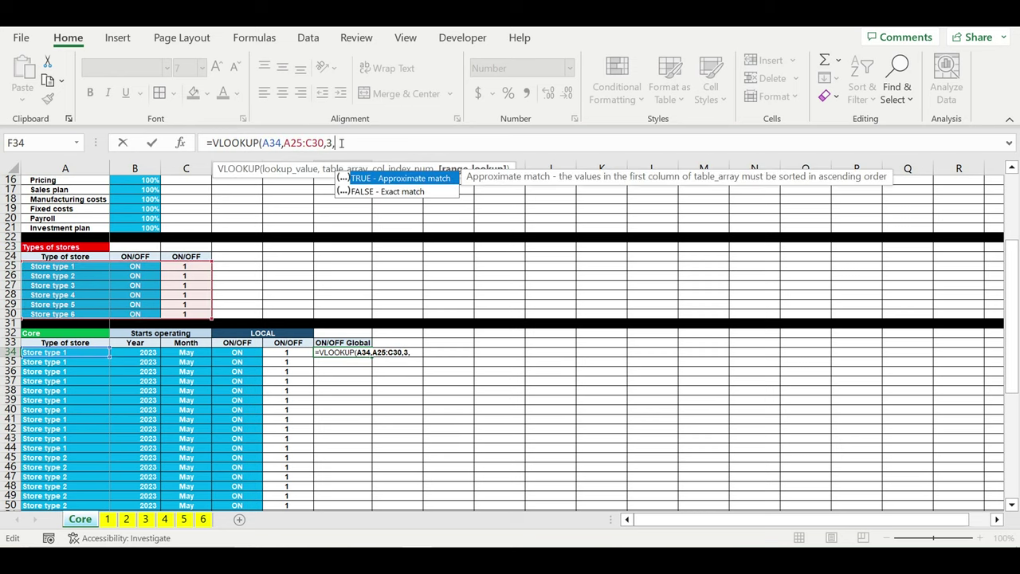
text(0))
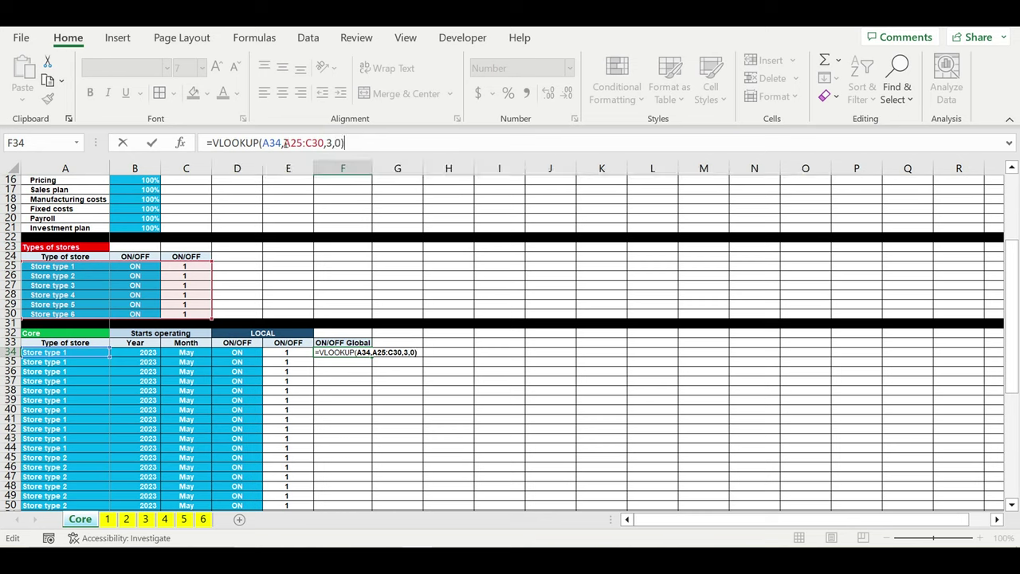
Make the lookup range absolute as $A$25:$C$30
click(307, 143)
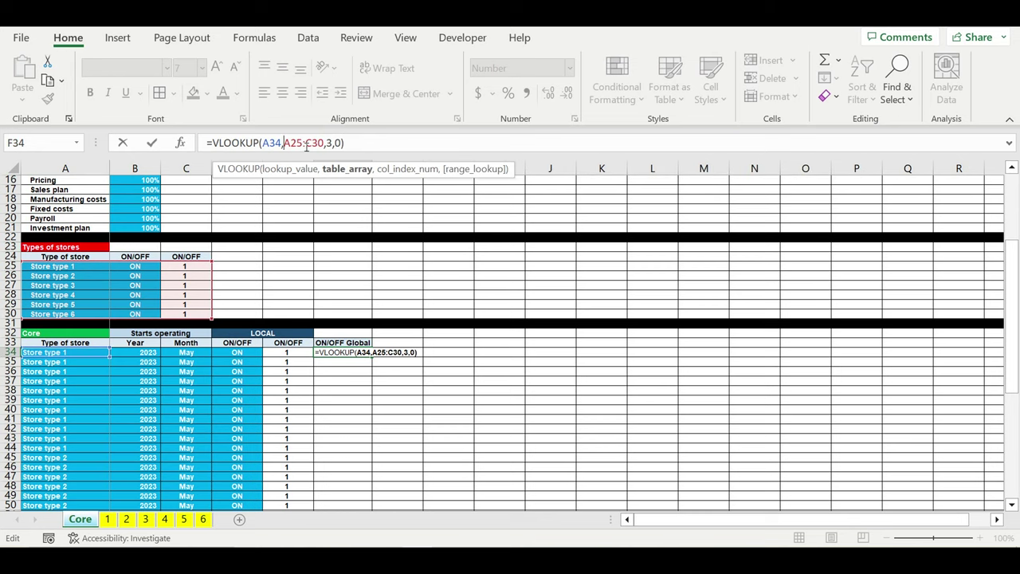
text($)
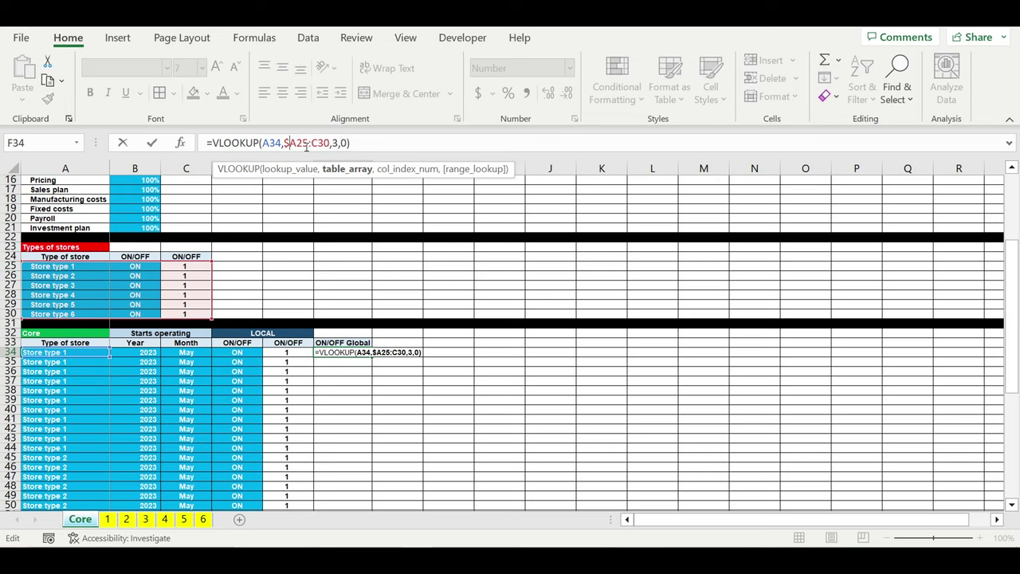
click(297, 143)
text($)
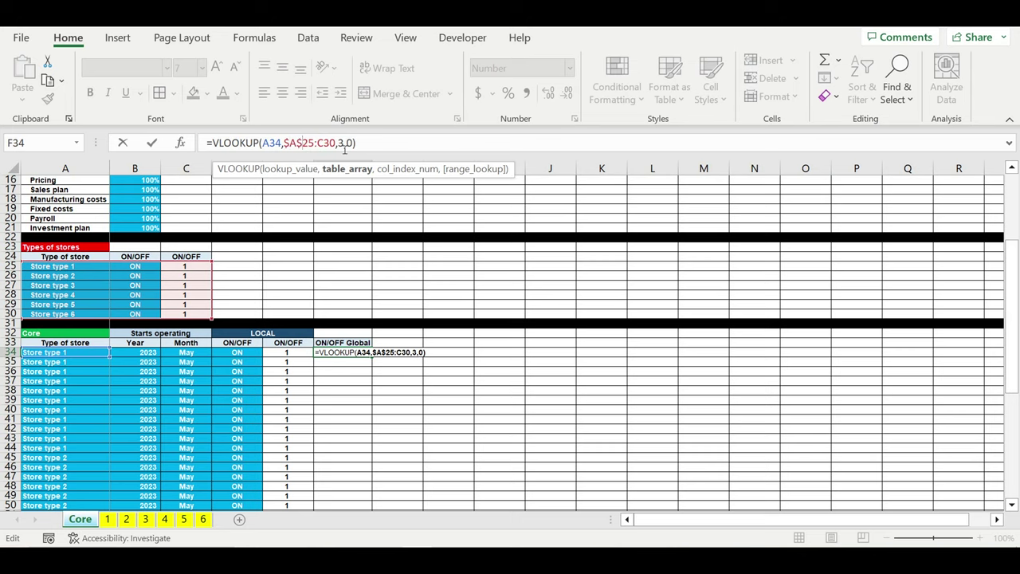
click(333, 144)
click(320, 145)
text($)
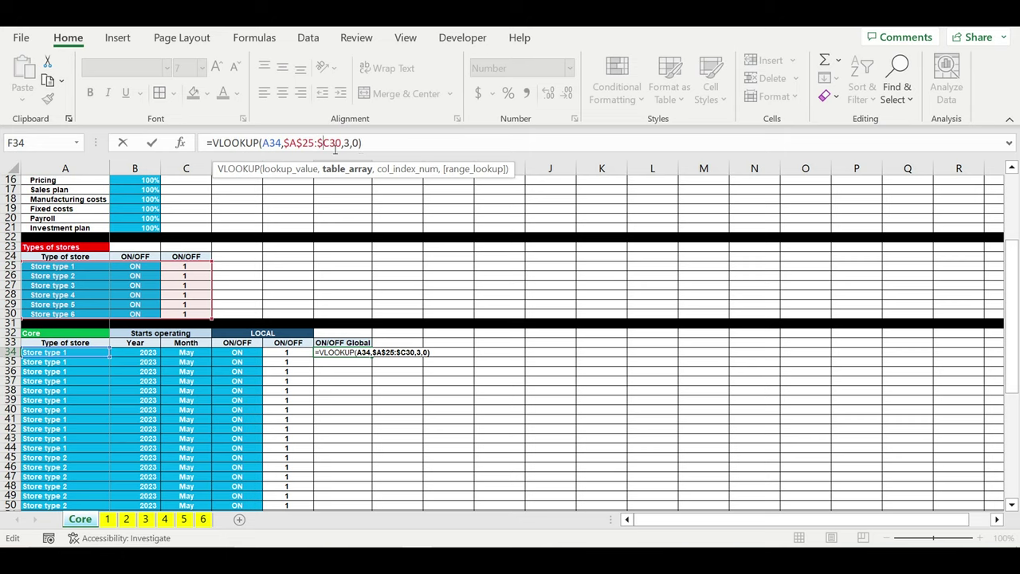
click(333, 146)
text($)
Wrap the lookup in IFERROR with fallback 0, commit it, and centre the resulting 1
click(212, 144)
text(if)
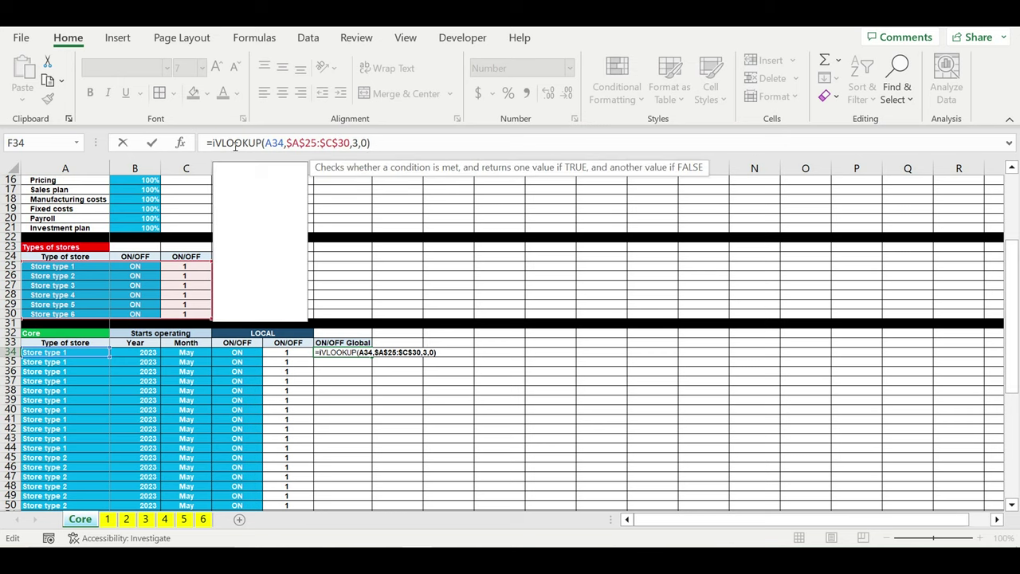
double_click(244, 182)
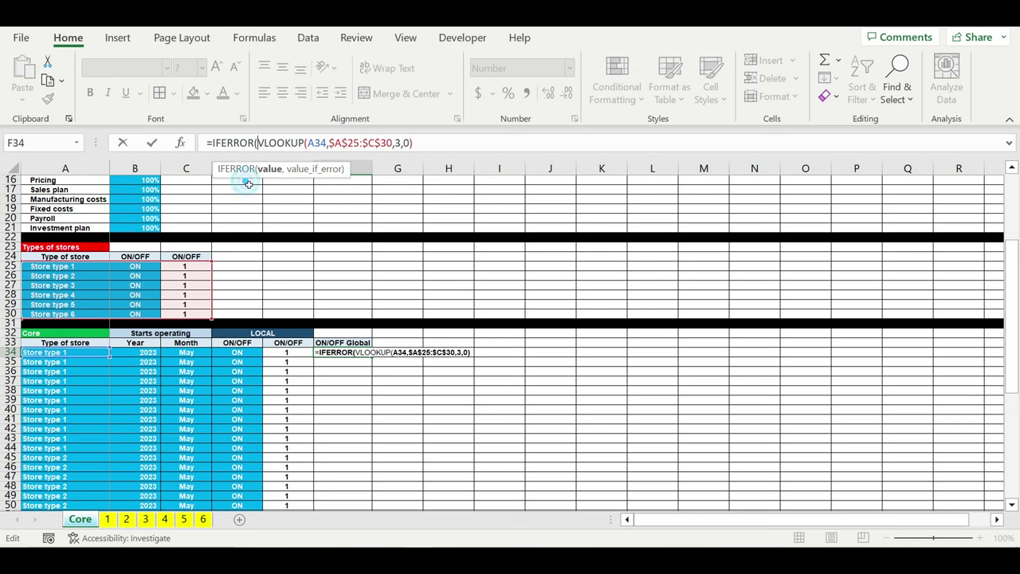
click(454, 150)
text(,0)
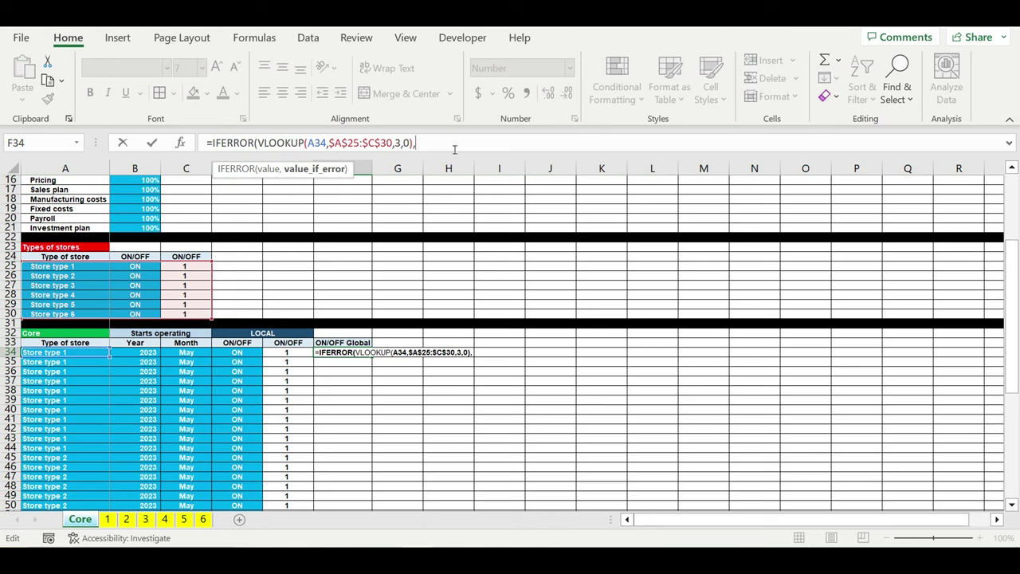
key(Return)
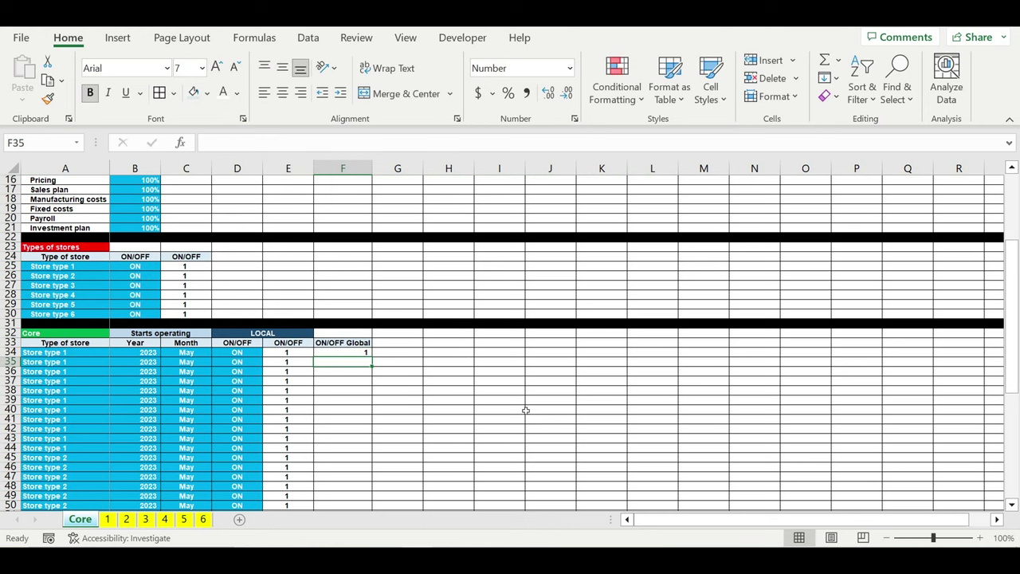
click(338, 353)
click(282, 94)
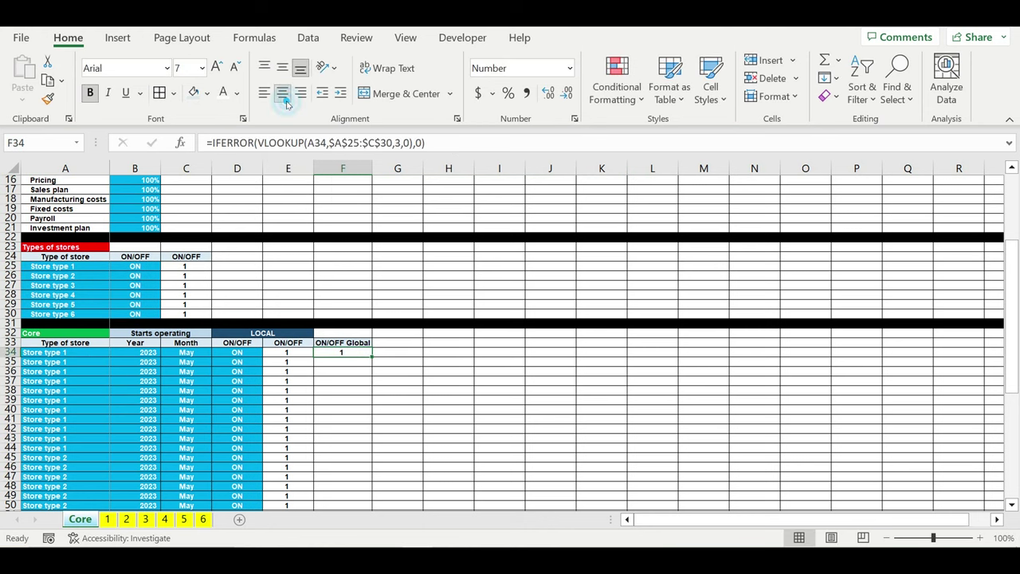
Copy the ON/OFF Global header into G33 and rename it FINAL ON/OFF
click(406, 369)
click(346, 353)
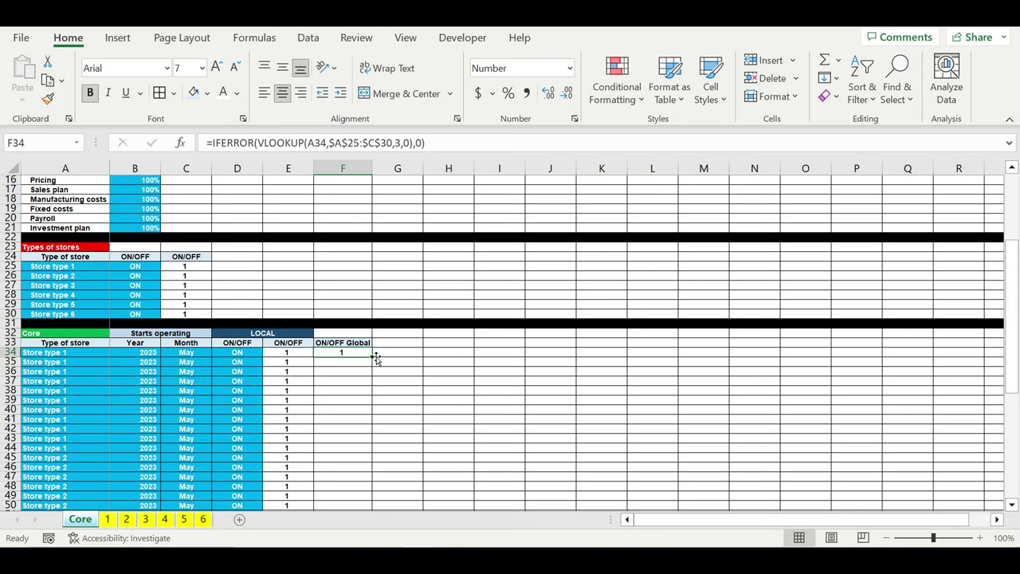
click(363, 343)
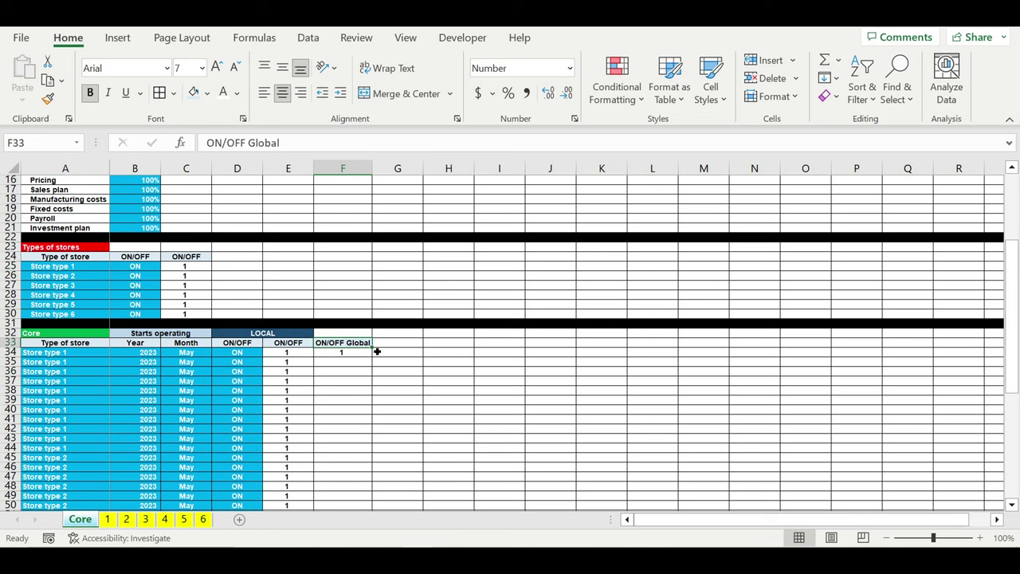
drag(376, 350, 408, 344)
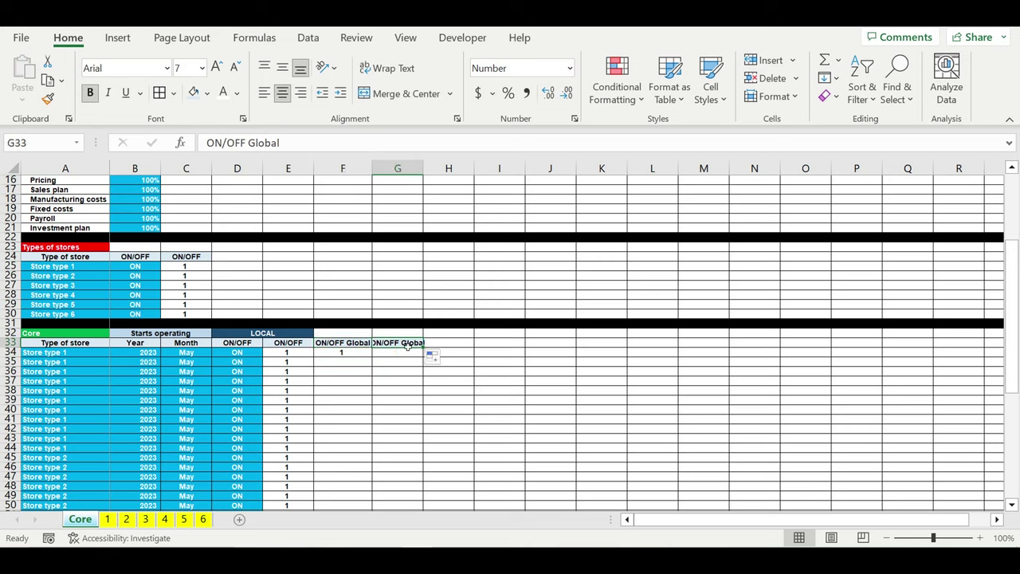
text(FINAL)
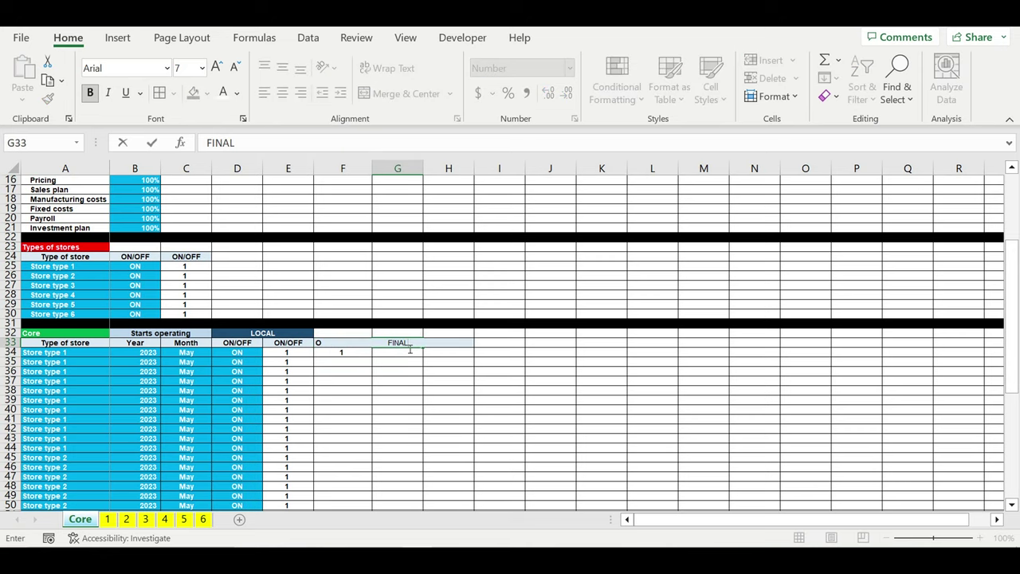
text( ON/OFF)
key(Return)
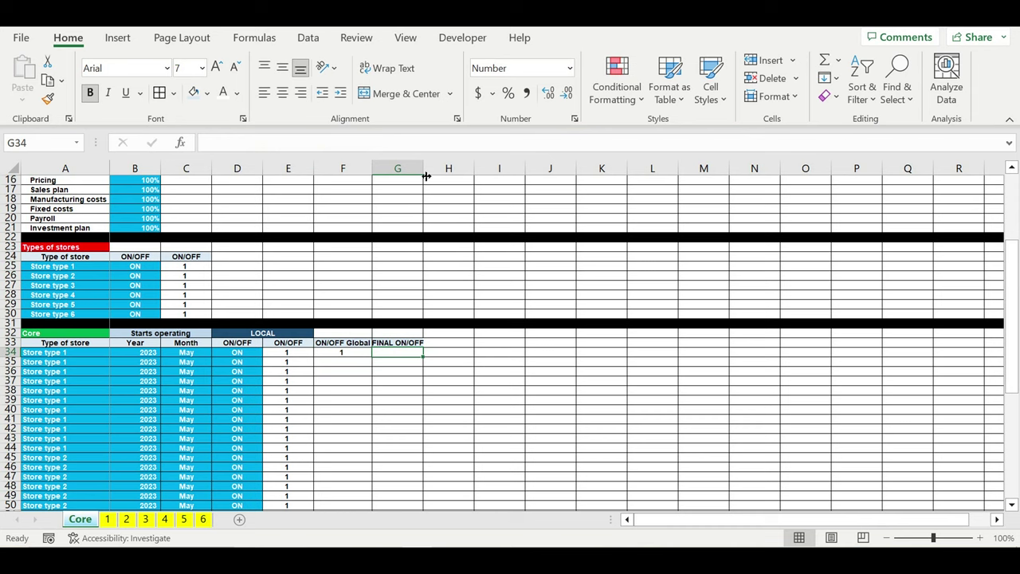
Widen column G and enter =E34*F34 in G34 to combine the local and global flags
drag(427, 176, 431, 176)
text(=)
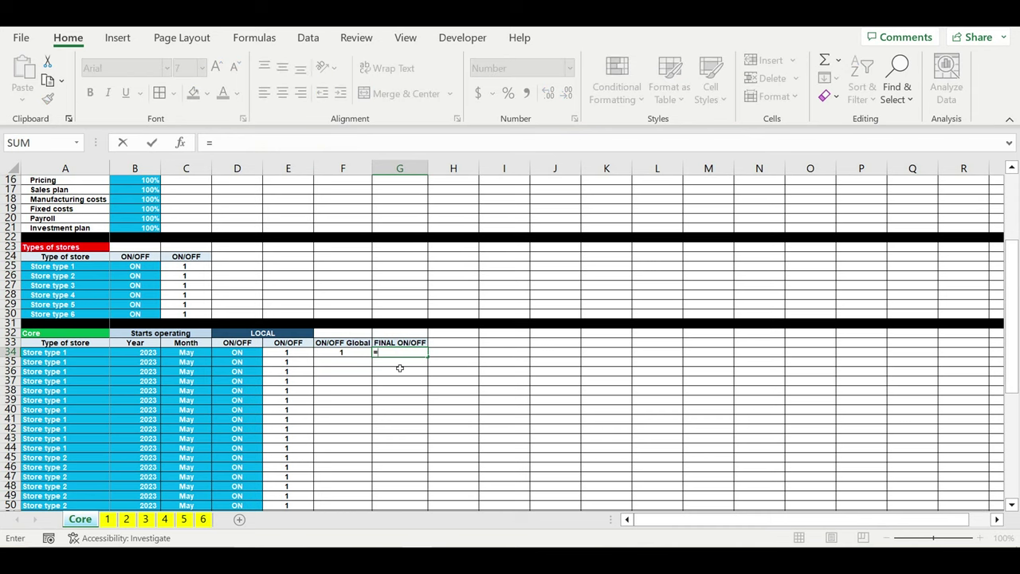
click(288, 354)
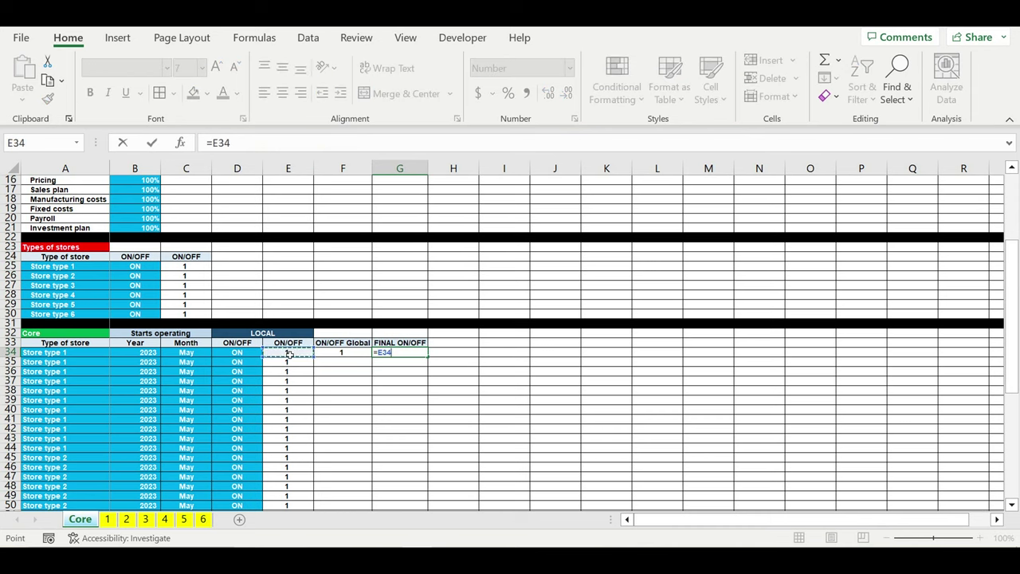
text(*)
click(351, 357)
key(Return)
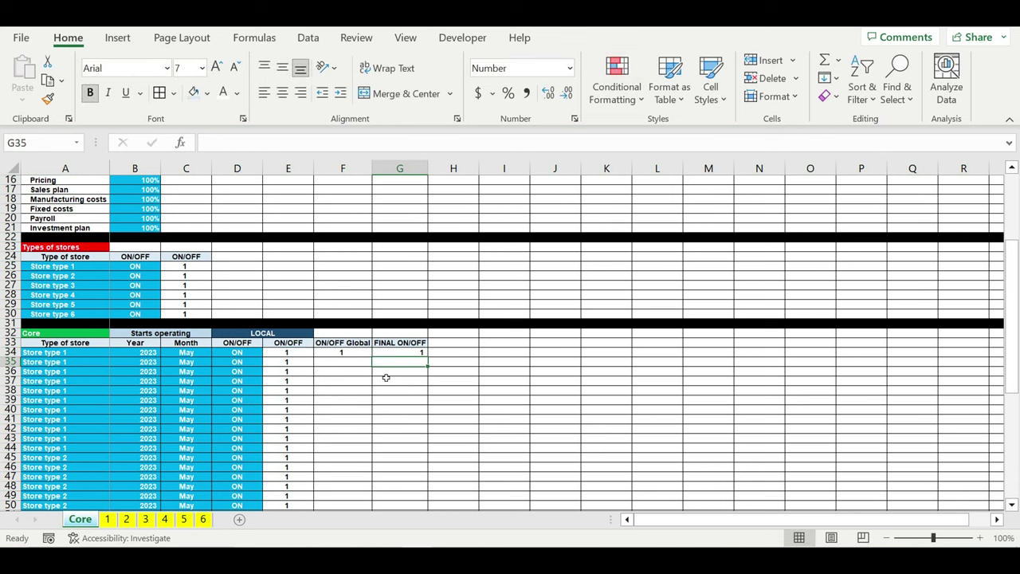
Replace G34's light green fill with a very pale green fill
click(400, 352)
click(206, 94)
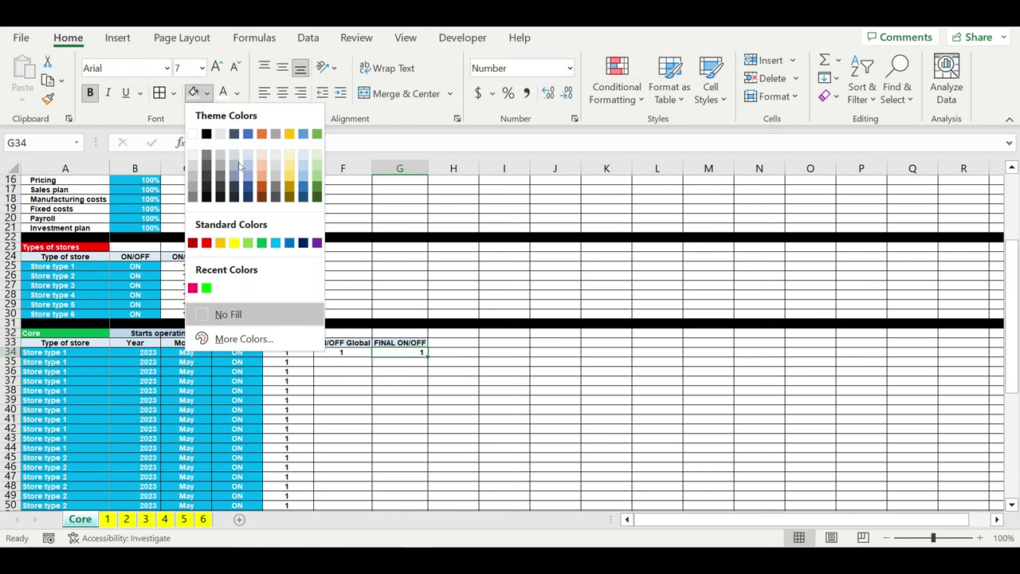
click(248, 243)
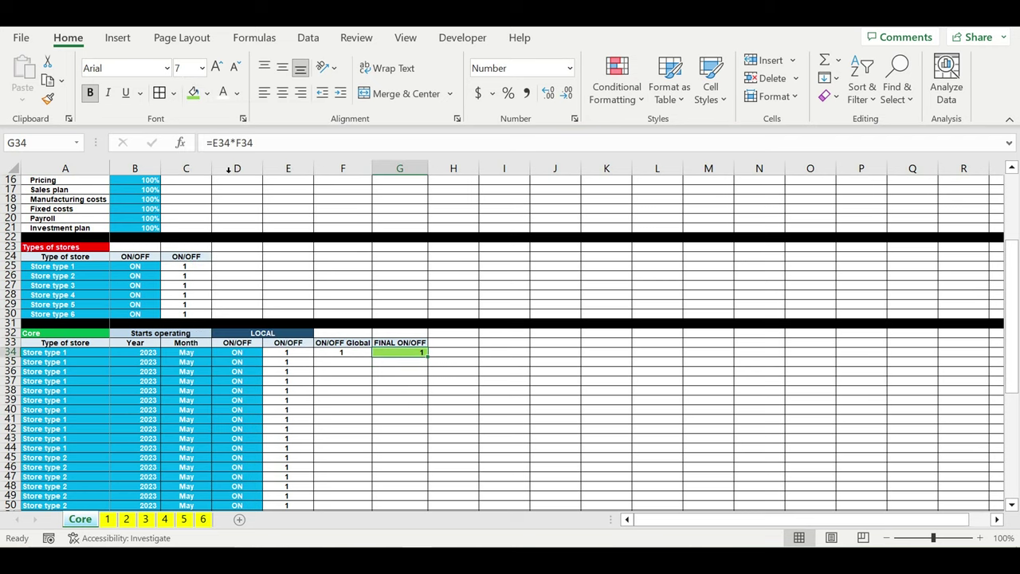
click(207, 93)
click(316, 153)
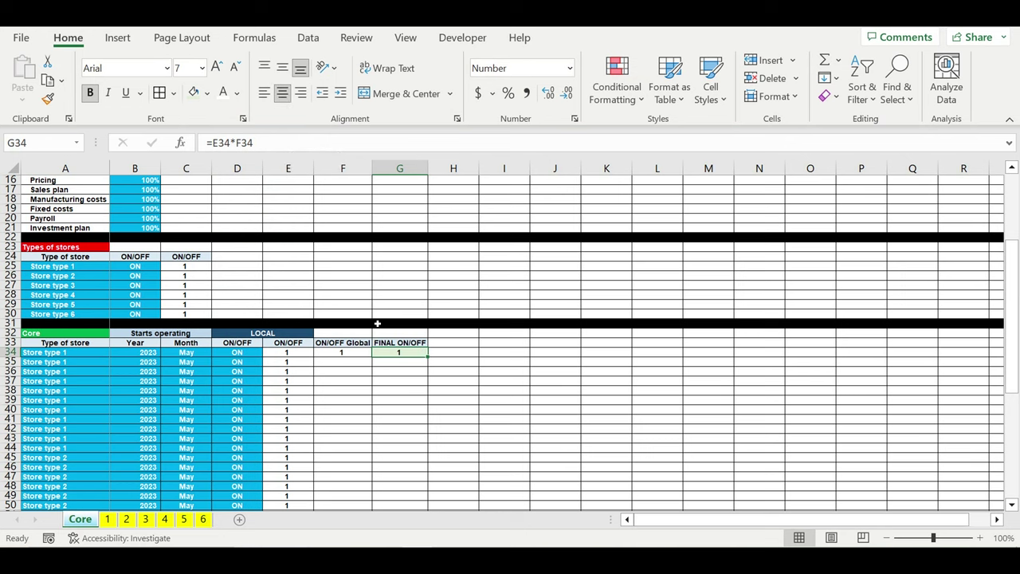
click(340, 352)
Fill the F34:G34 global and final ON/OFF formulas down through row 73
drag(381, 353, 378, 490)
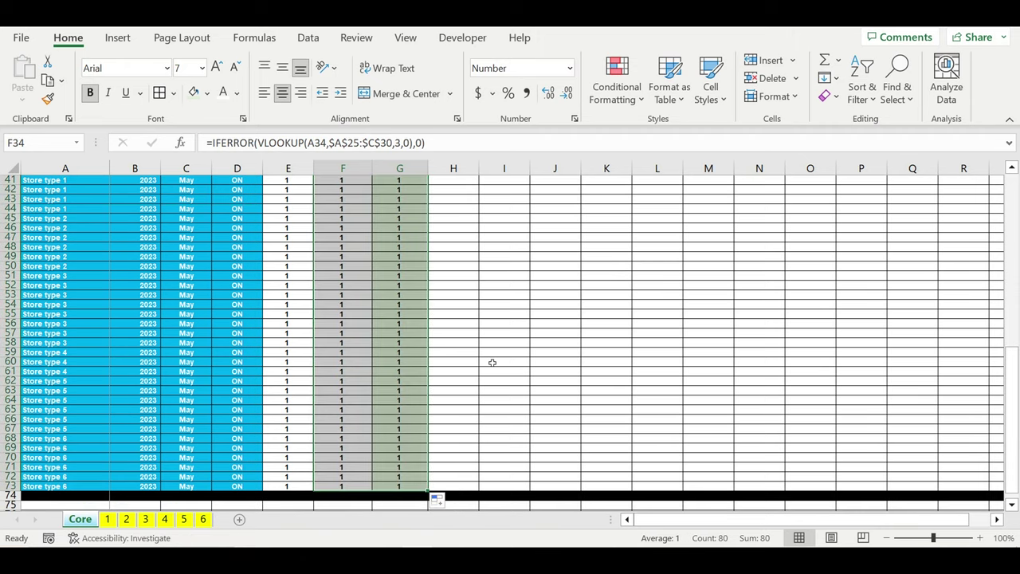
click(490, 359)
scroll(493, 346, up, 5)
scroll(493, 345, up, 2)
scroll(493, 345, down, 2)
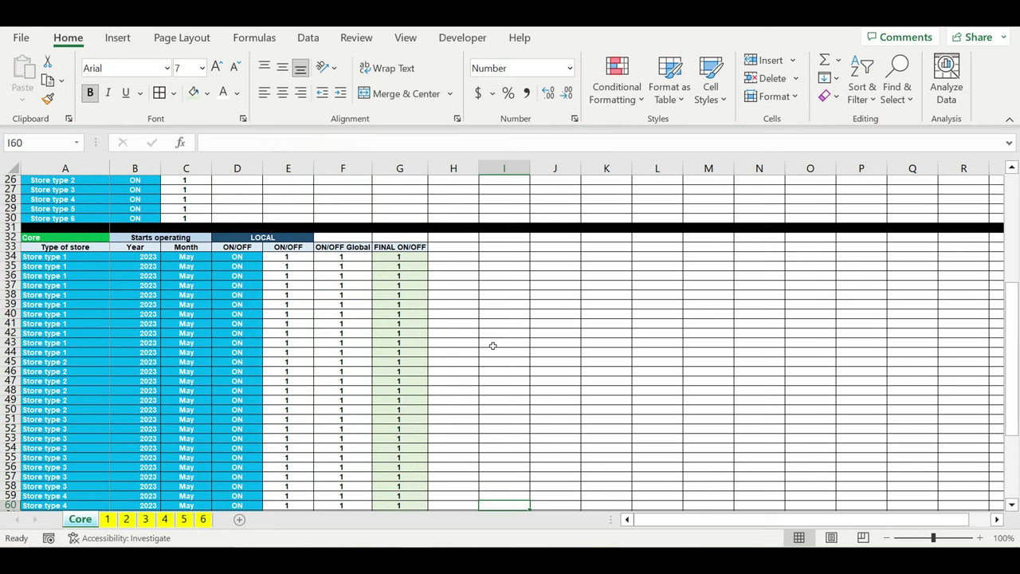
scroll(363, 328, up, 1)
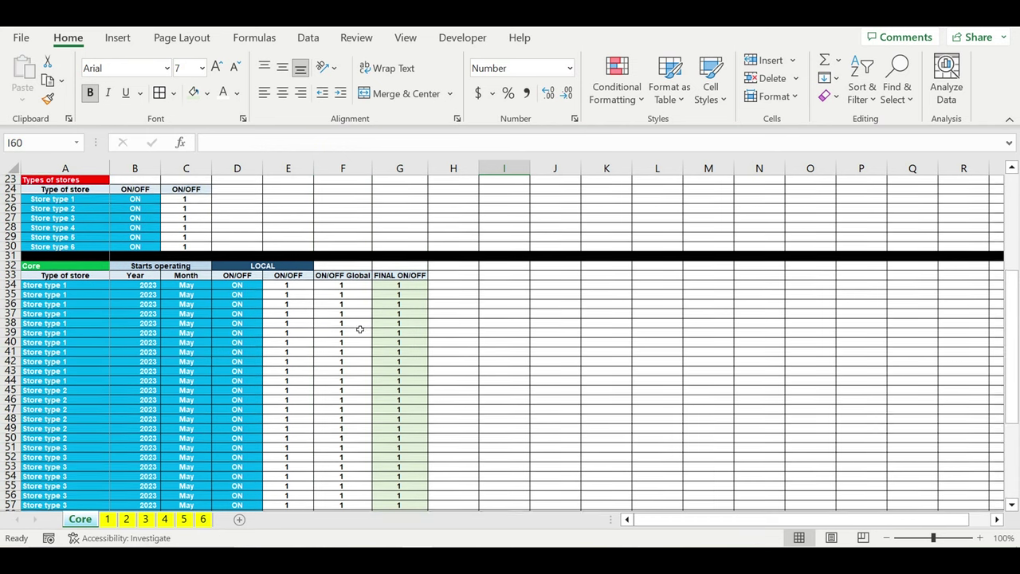
Increase the indent of store names A34:A73 one step, then check the F36 lookup formula
click(65, 285)
drag(67, 314, 65, 488)
click(341, 92)
click(517, 270)
scroll(525, 281, up, 8)
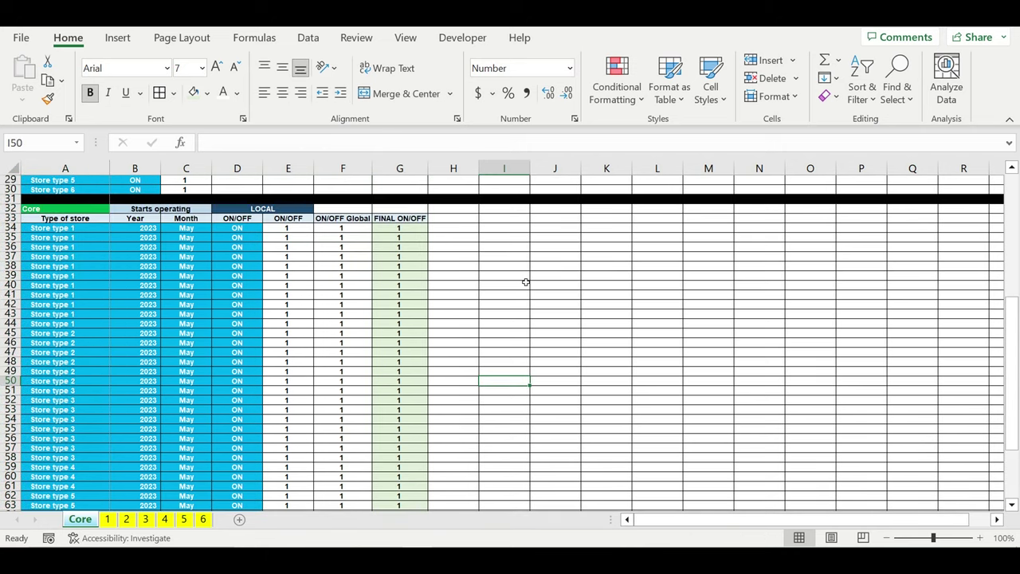
click(319, 362)
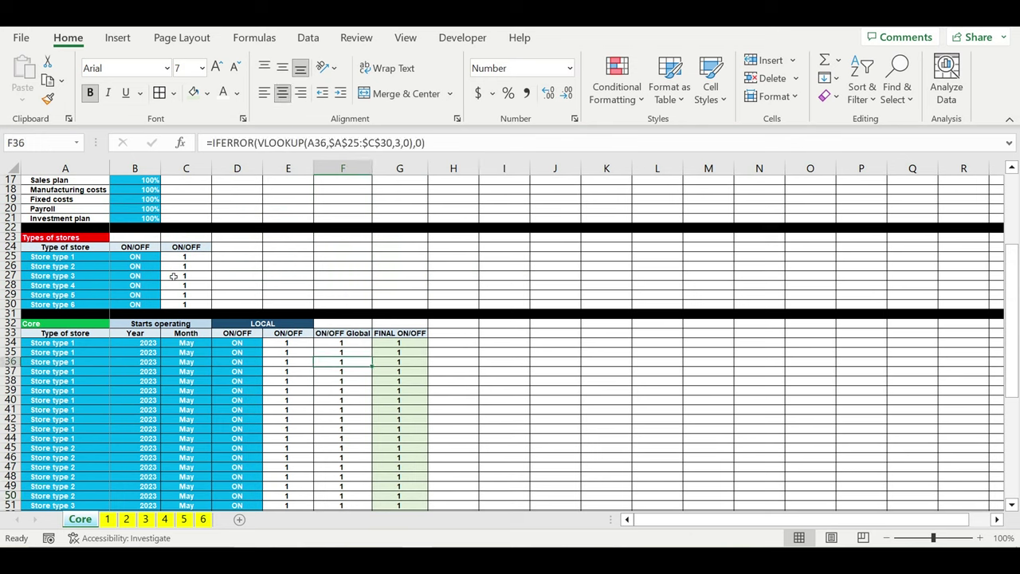
click(59, 260)
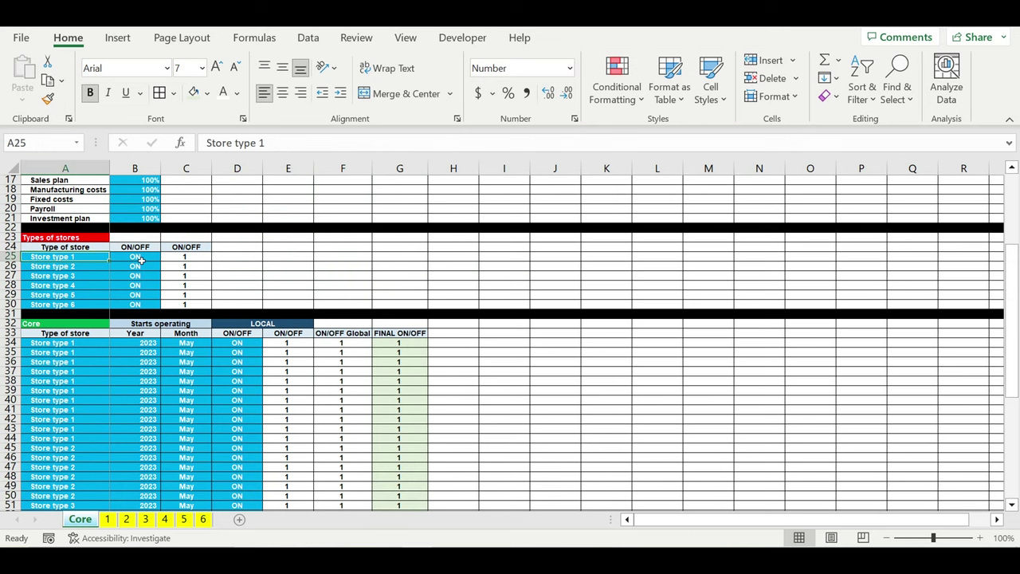
click(137, 260)
click(165, 257)
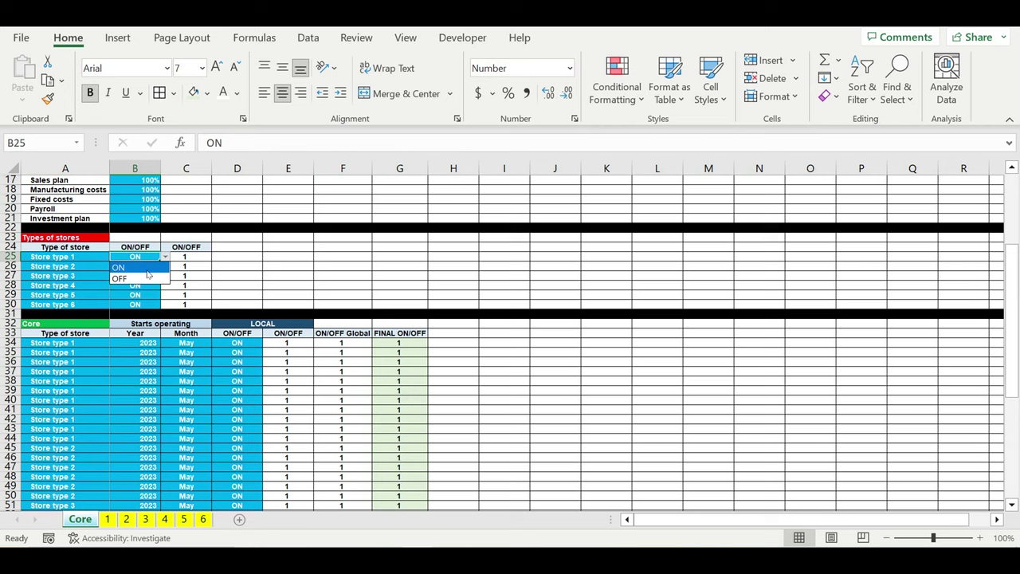
click(141, 279)
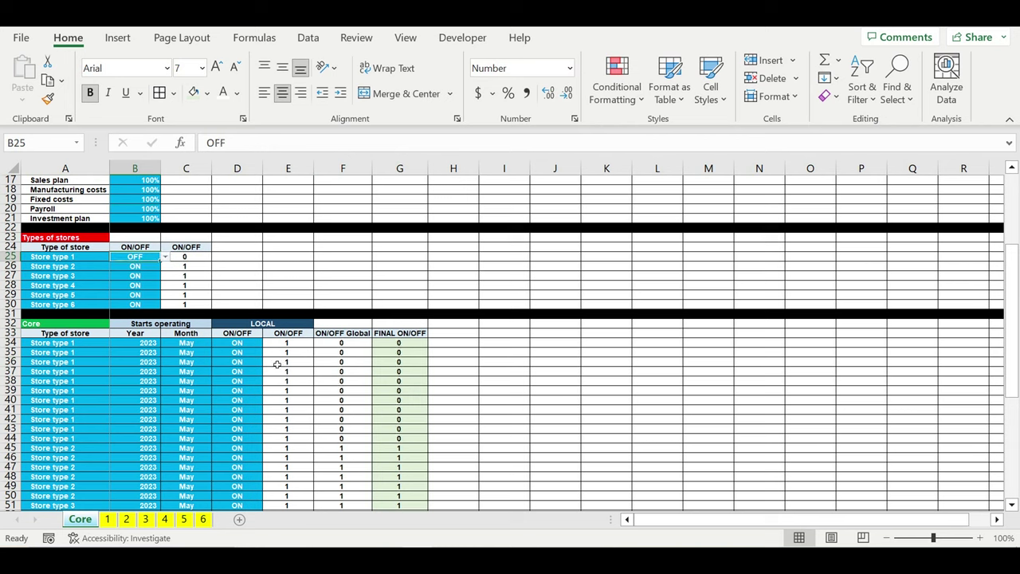
drag(396, 347, 319, 446)
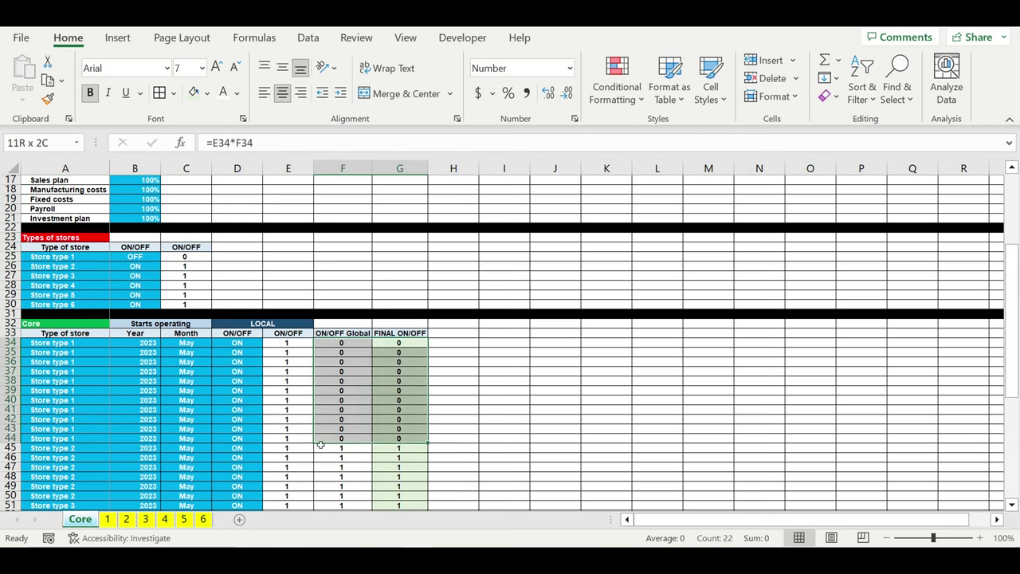
click(475, 391)
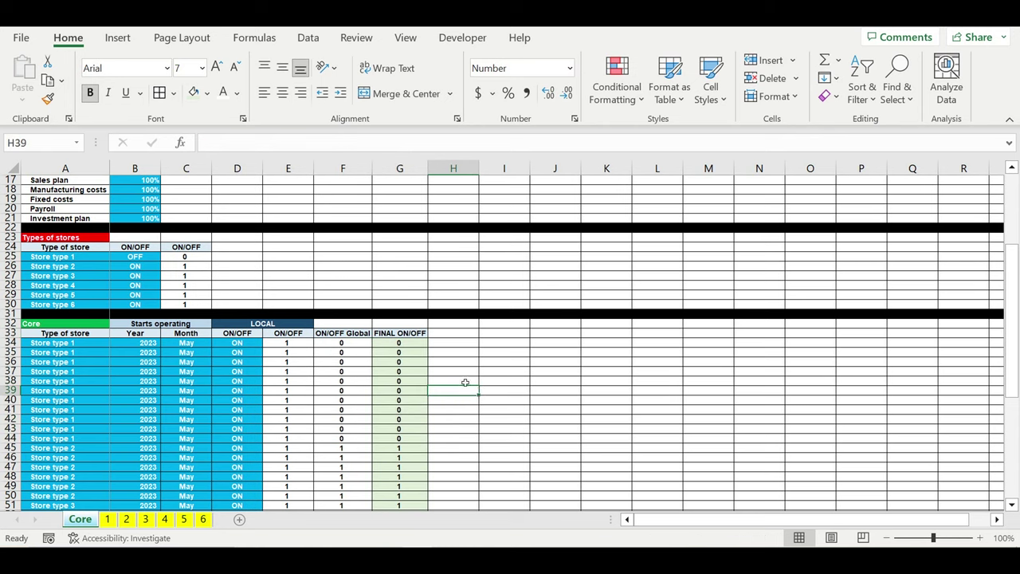
click(89, 365)
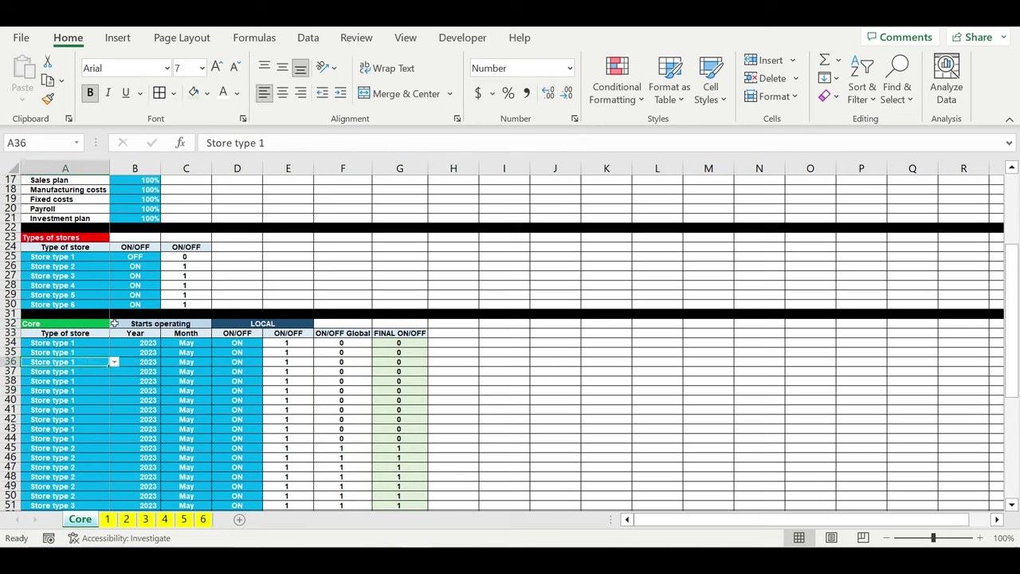
click(140, 257)
click(165, 256)
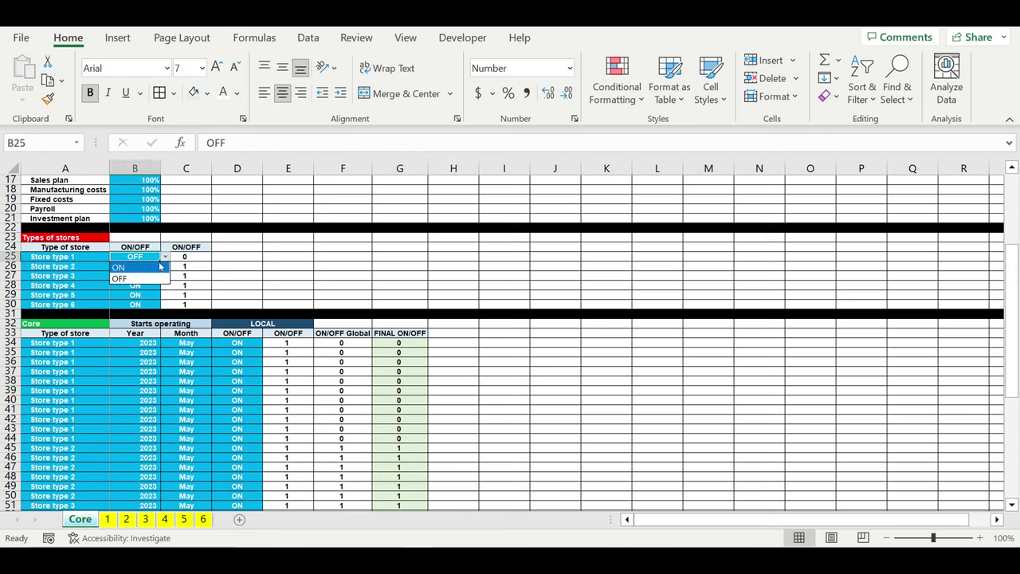
click(160, 266)
click(237, 363)
click(247, 353)
click(267, 352)
click(237, 374)
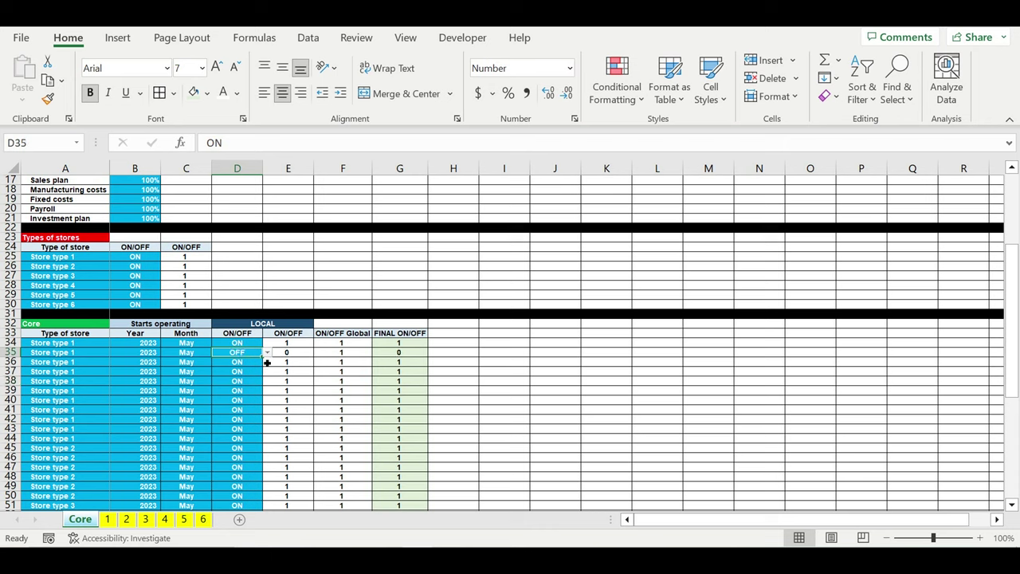
drag(263, 357, 256, 405)
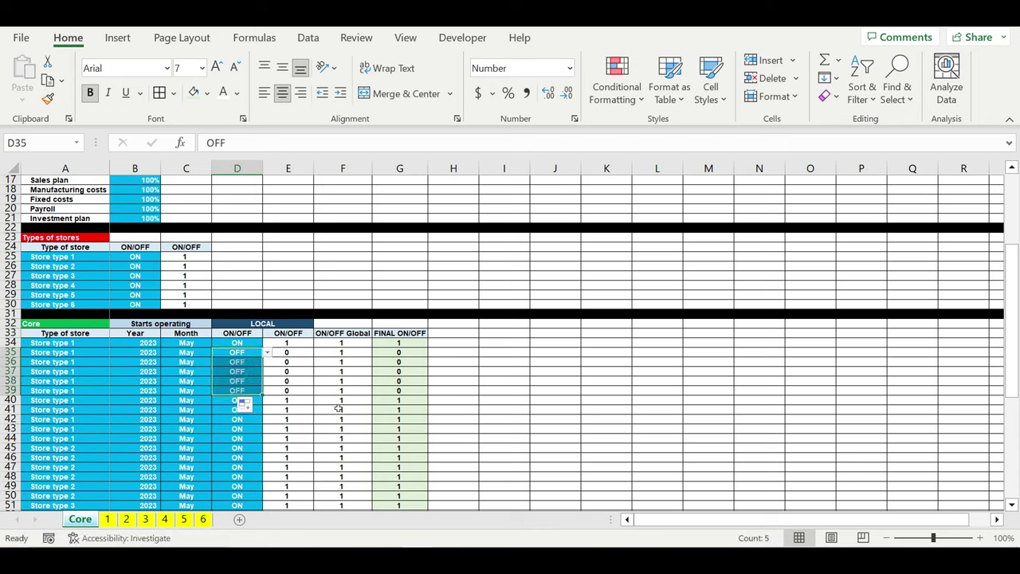
click(390, 344)
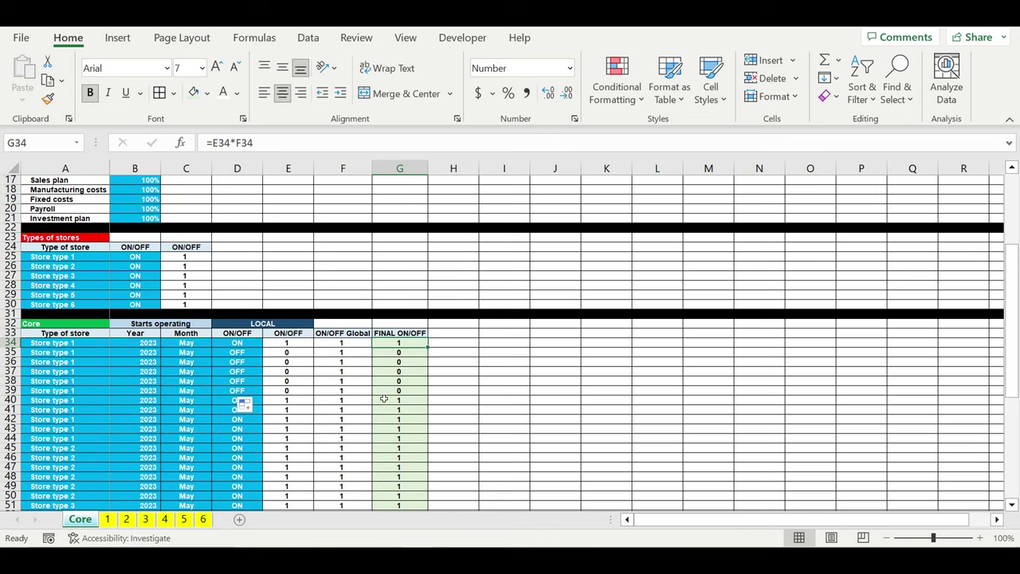
drag(384, 398, 389, 431)
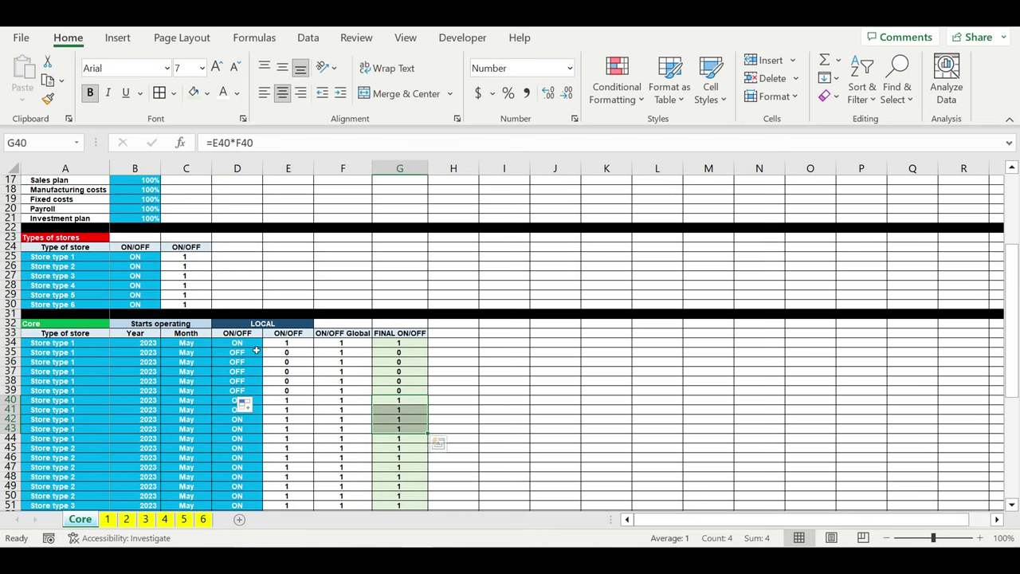
click(253, 344)
drag(263, 348, 259, 410)
click(451, 409)
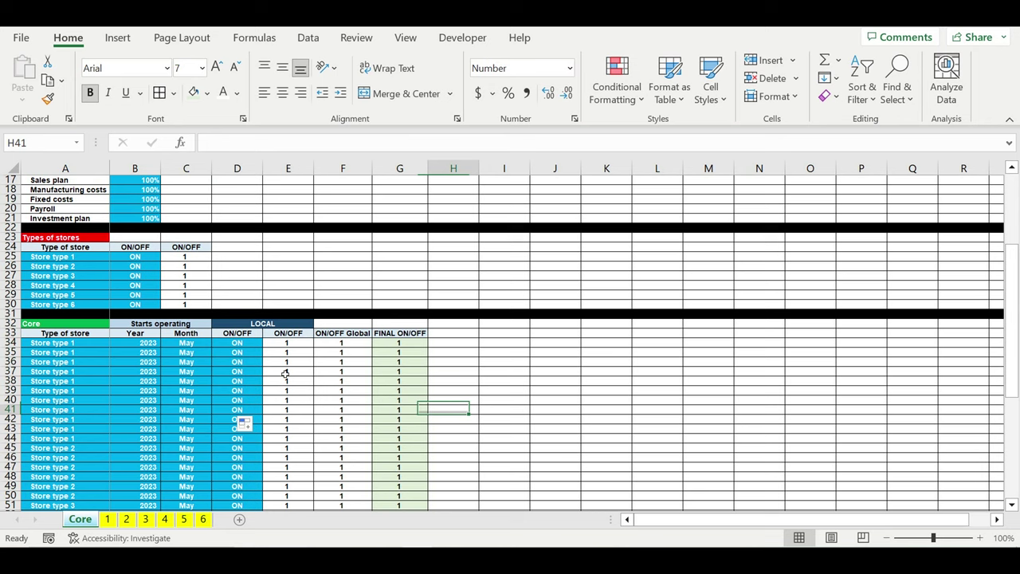
click(135, 305)
drag(137, 306, 139, 307)
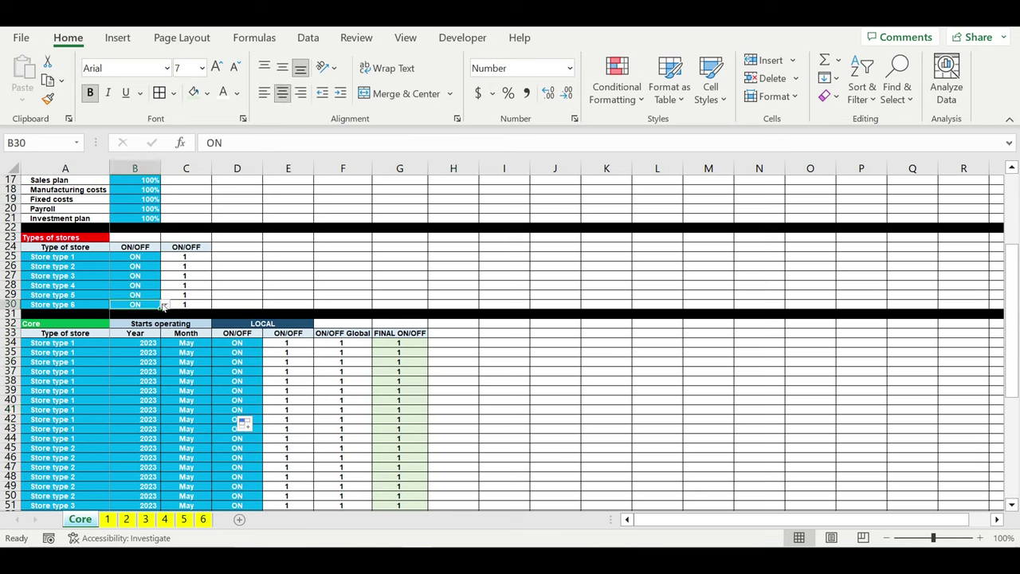
click(164, 305)
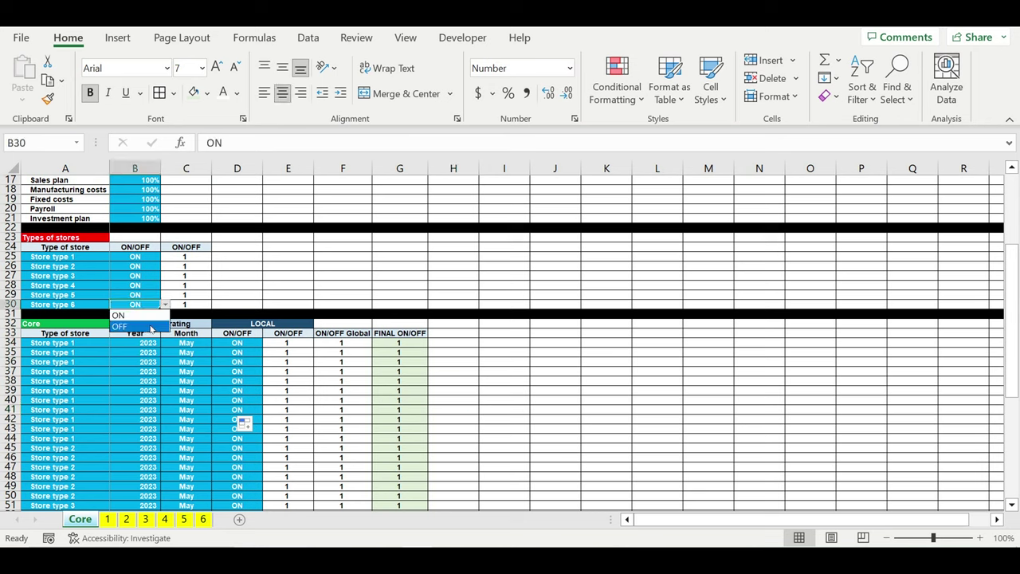
click(151, 329)
click(452, 372)
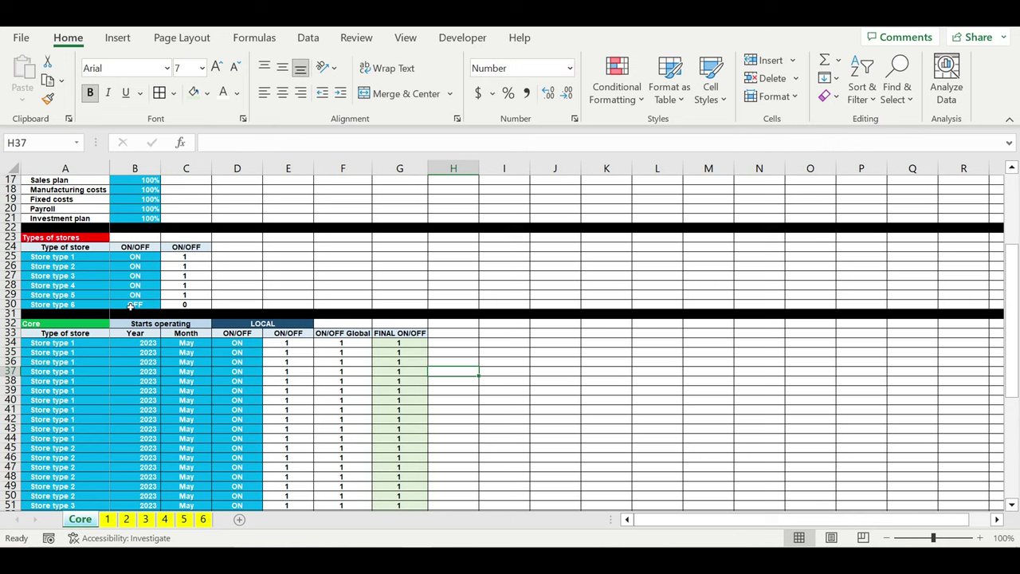
scroll(269, 358, down, 13)
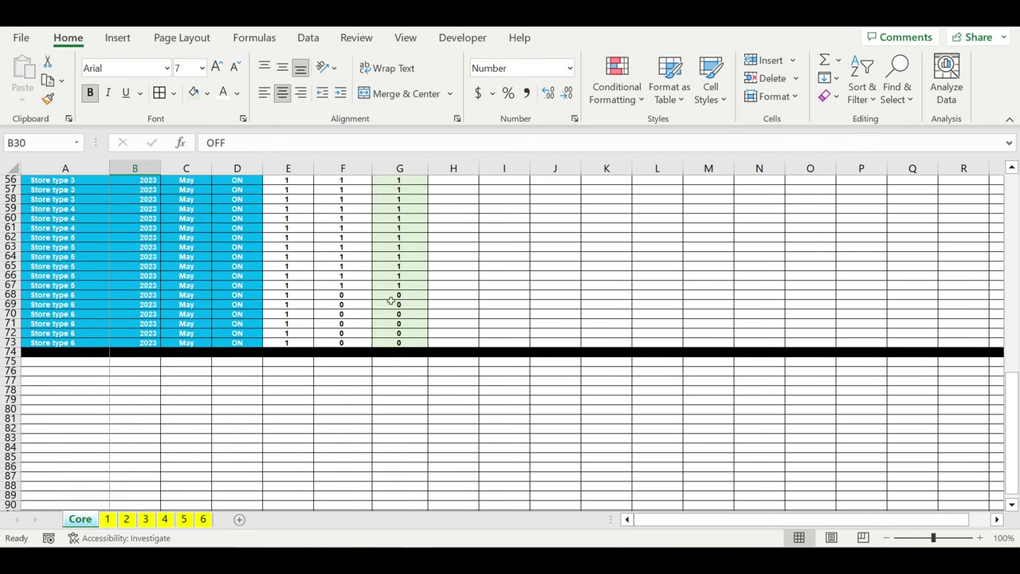
click(388, 295)
drag(387, 295, 393, 343)
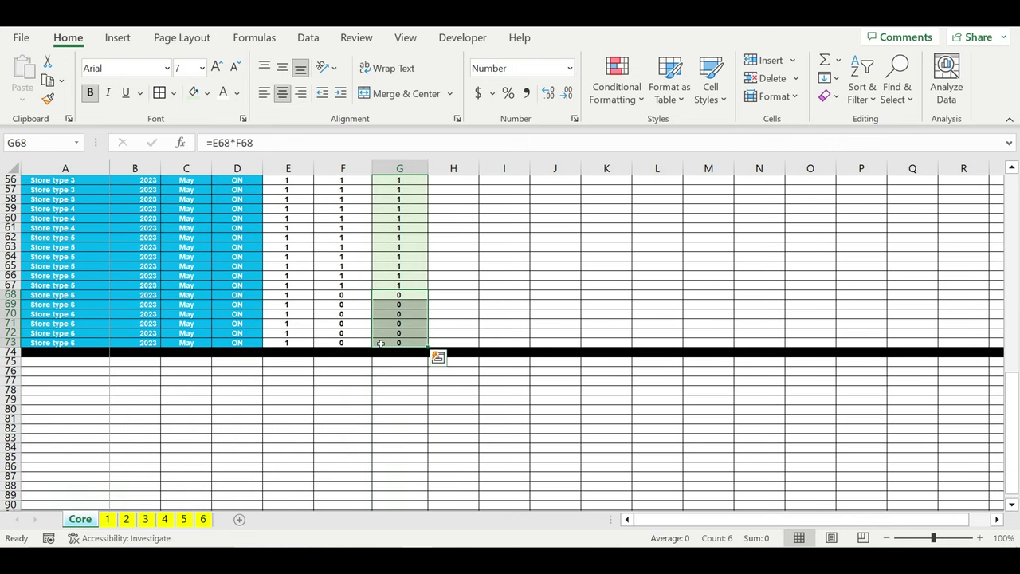
scroll(386, 345, up, 4)
scroll(381, 343, up, 11)
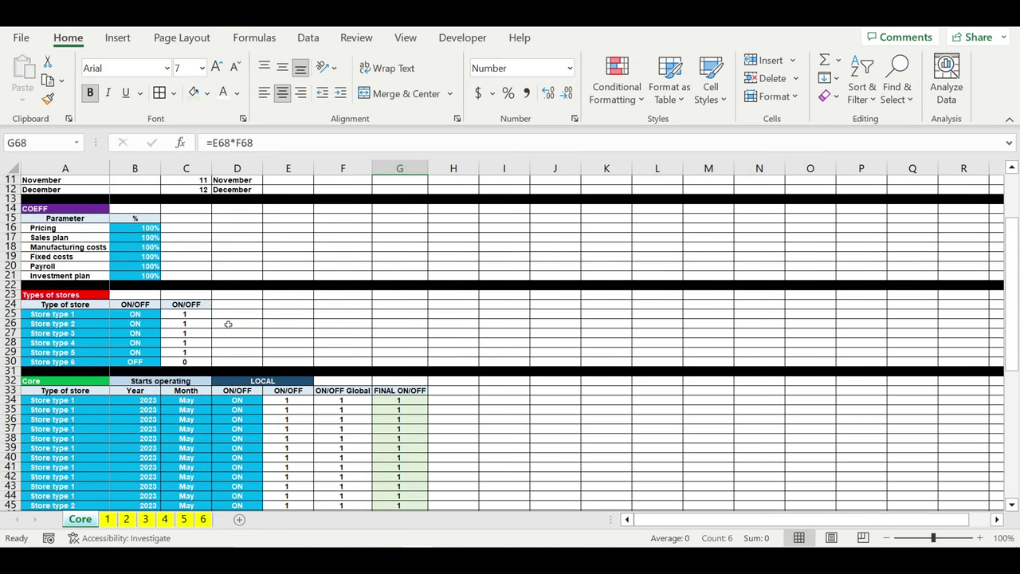
click(140, 364)
click(165, 363)
click(156, 373)
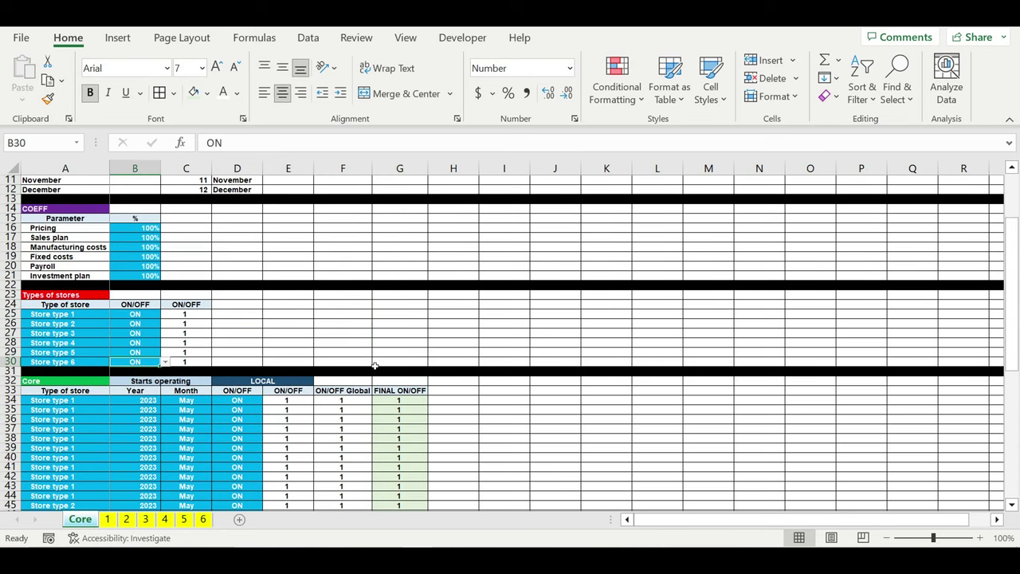
click(468, 383)
scroll(478, 375, down, 4)
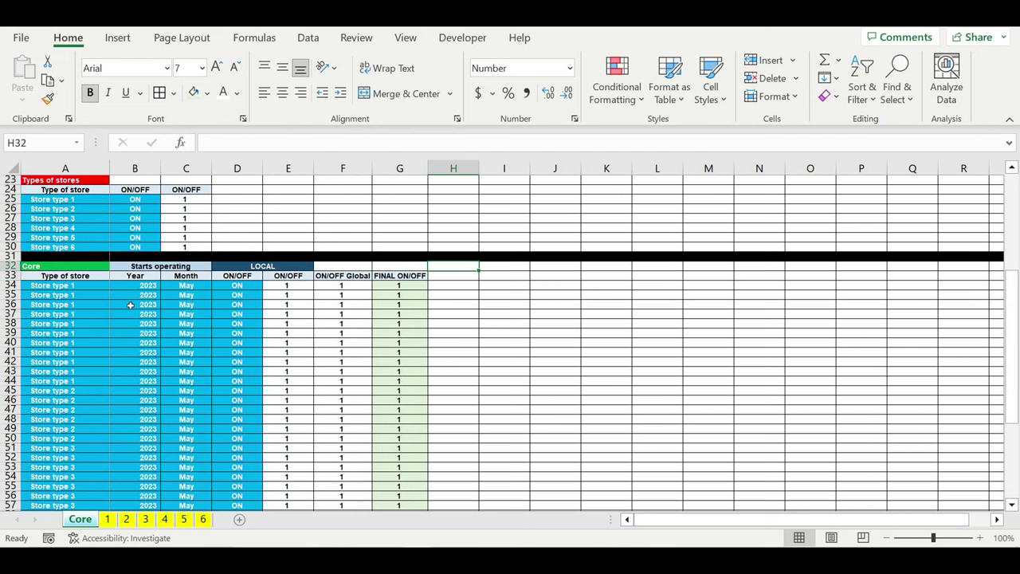
drag(82, 287, 262, 448)
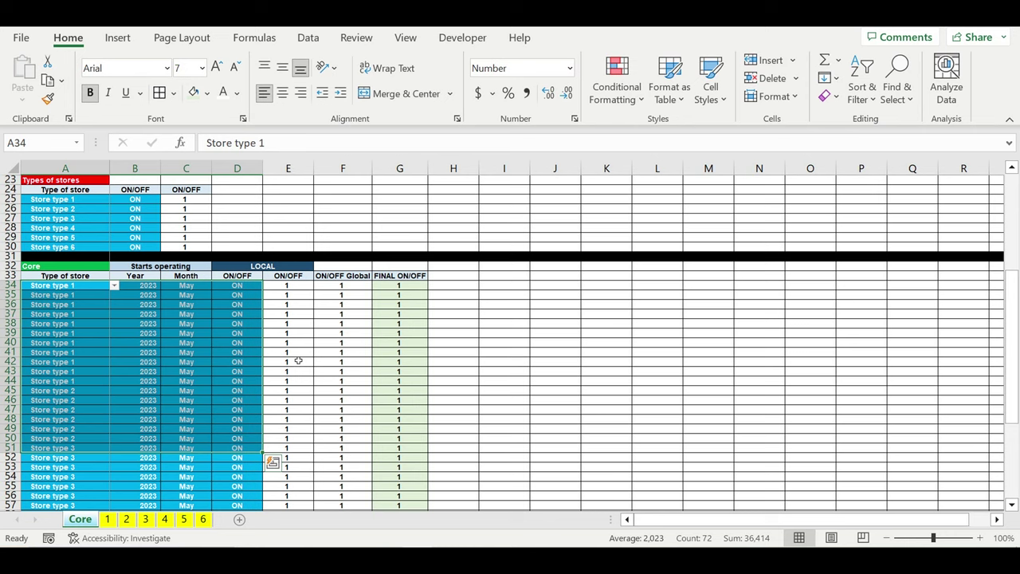
click(230, 363)
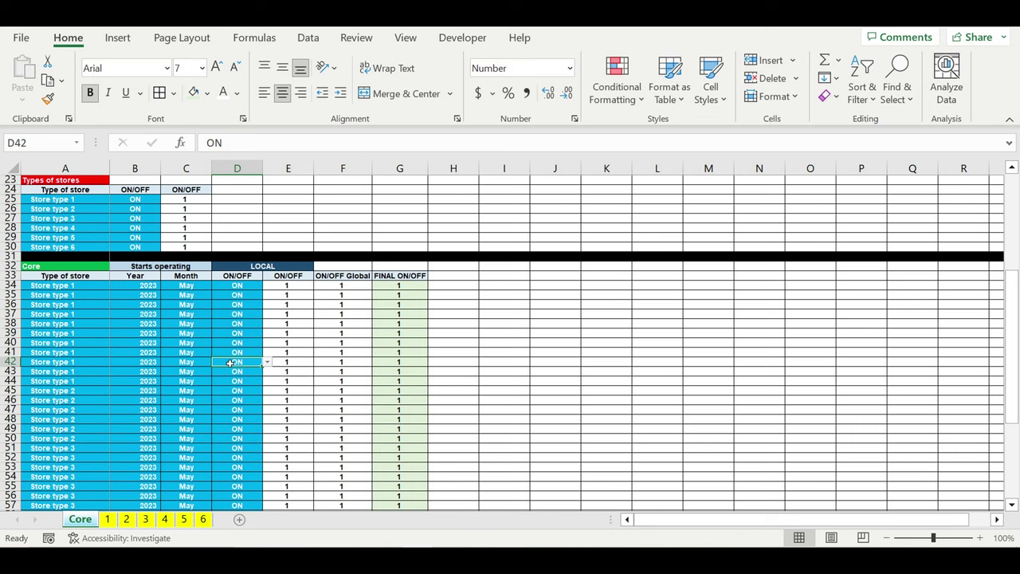
scroll(229, 363, up, 7)
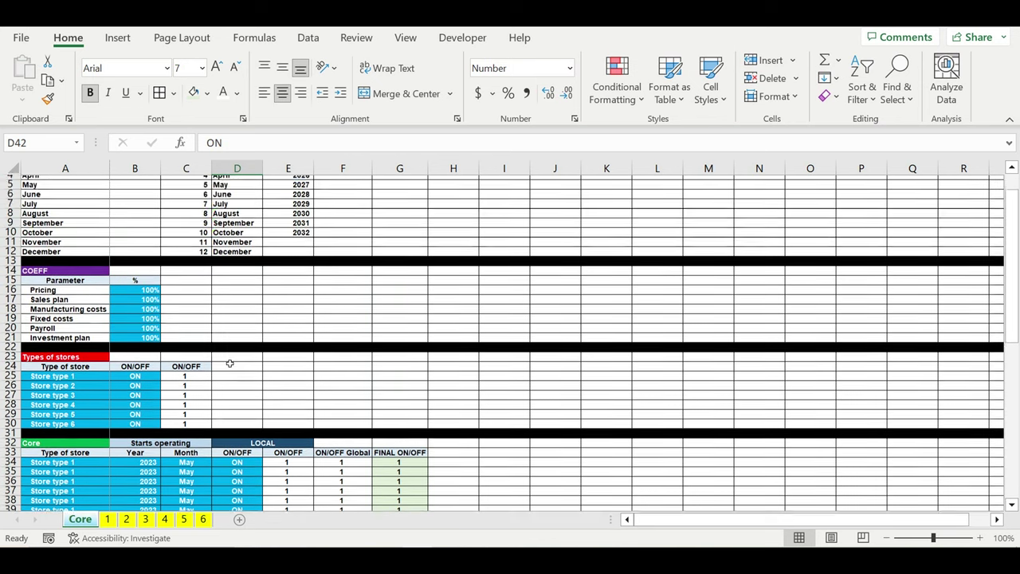